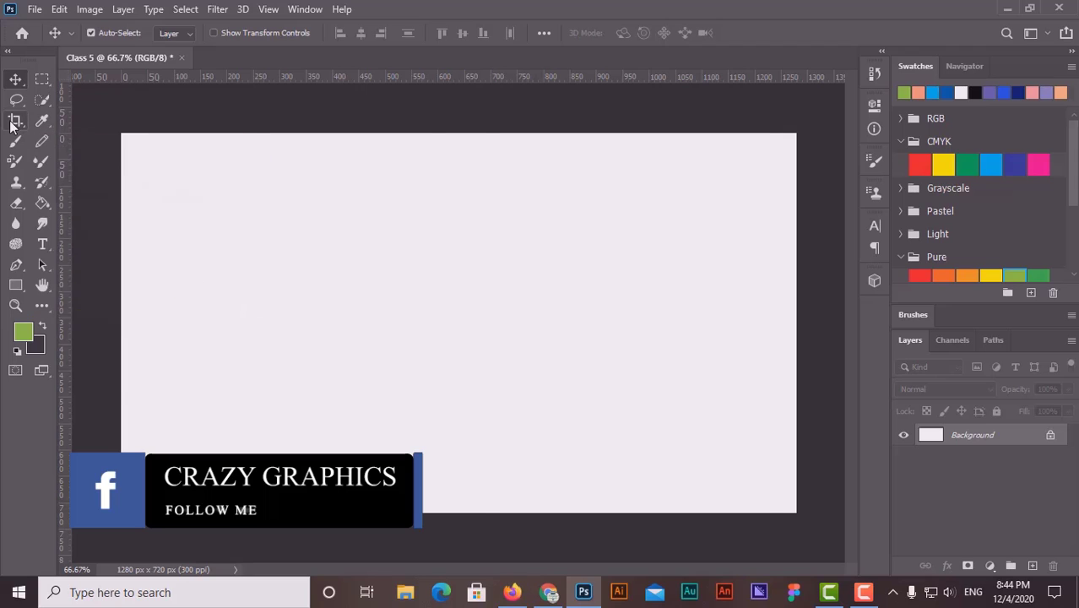
click(14, 123)
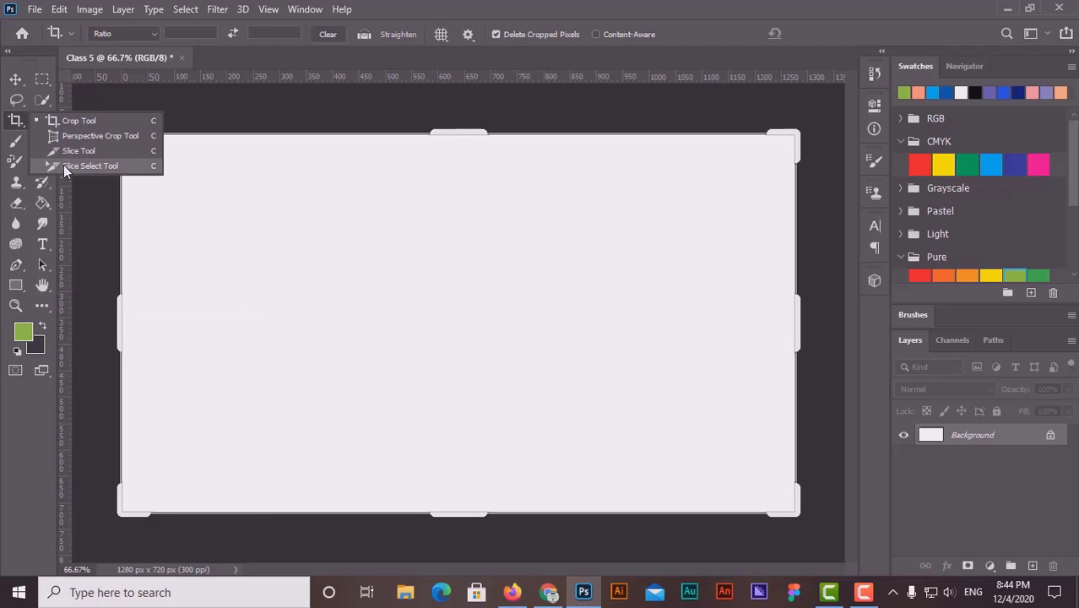
click(14, 122)
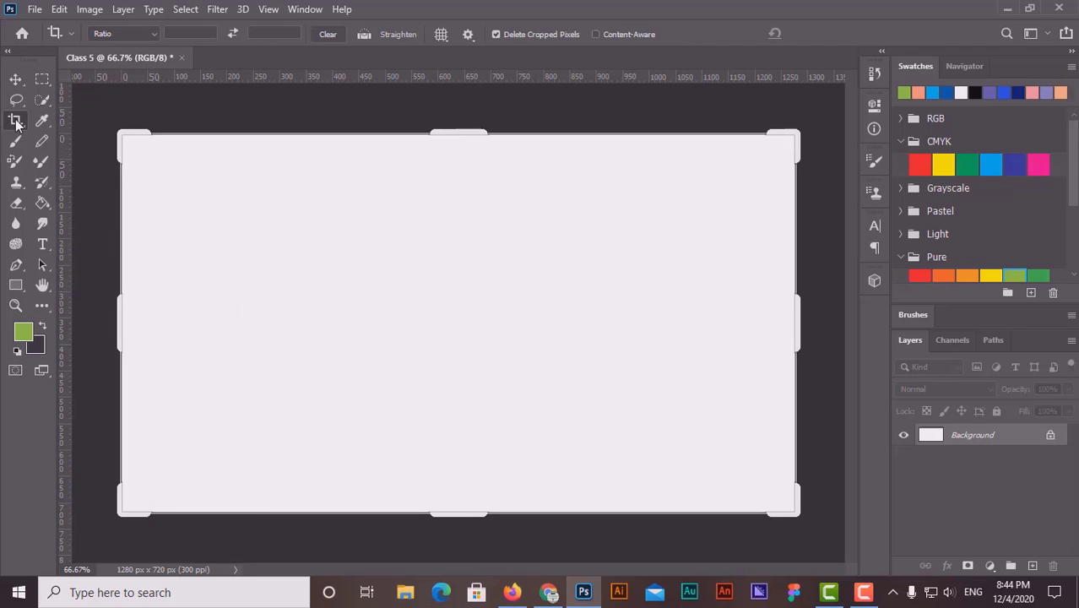
click(42, 121)
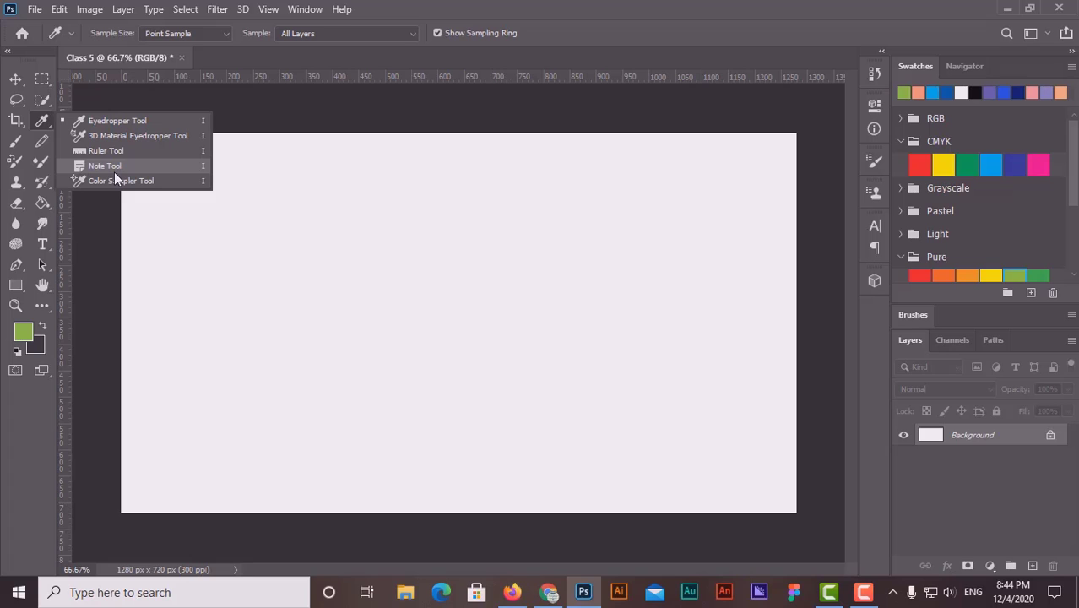
click(15, 79)
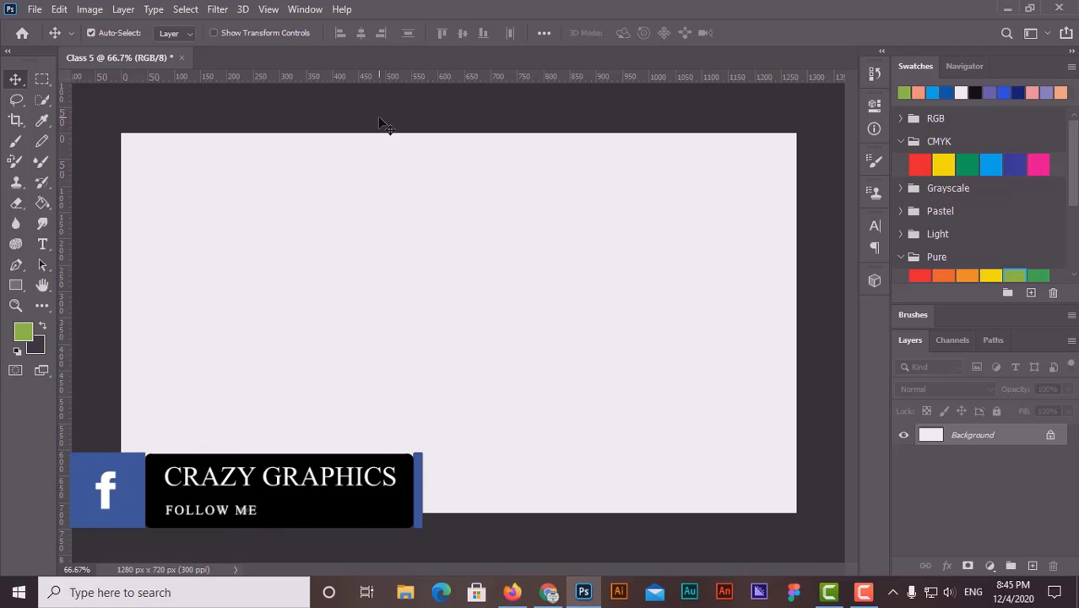
Step: Switch to Chrome and look over the uploaded videos on the Crazy Graphics YouTube channel
click(549, 591)
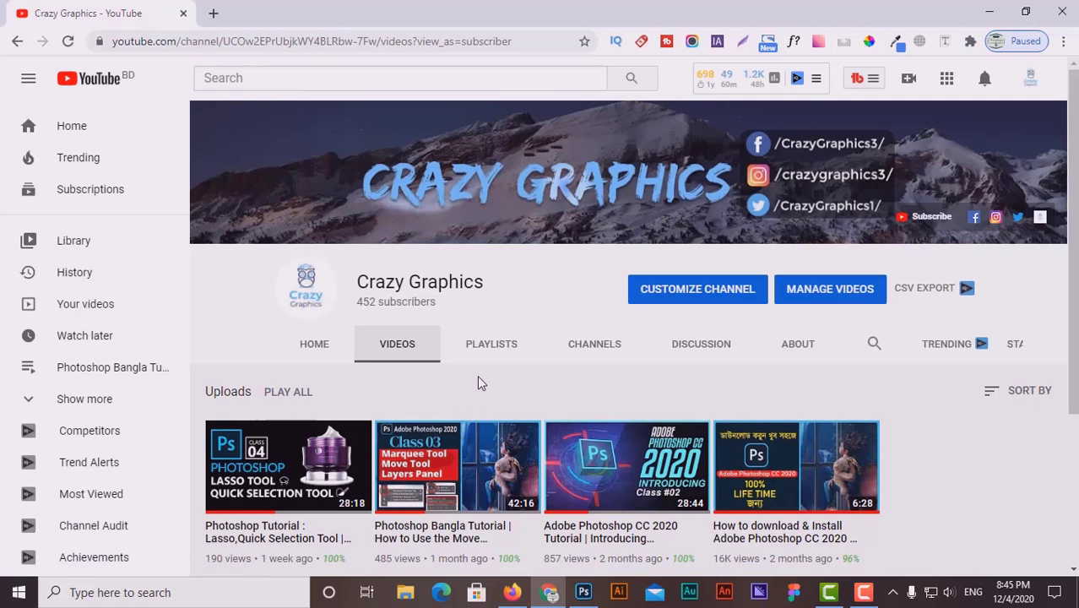
scroll(477, 383, down, 1)
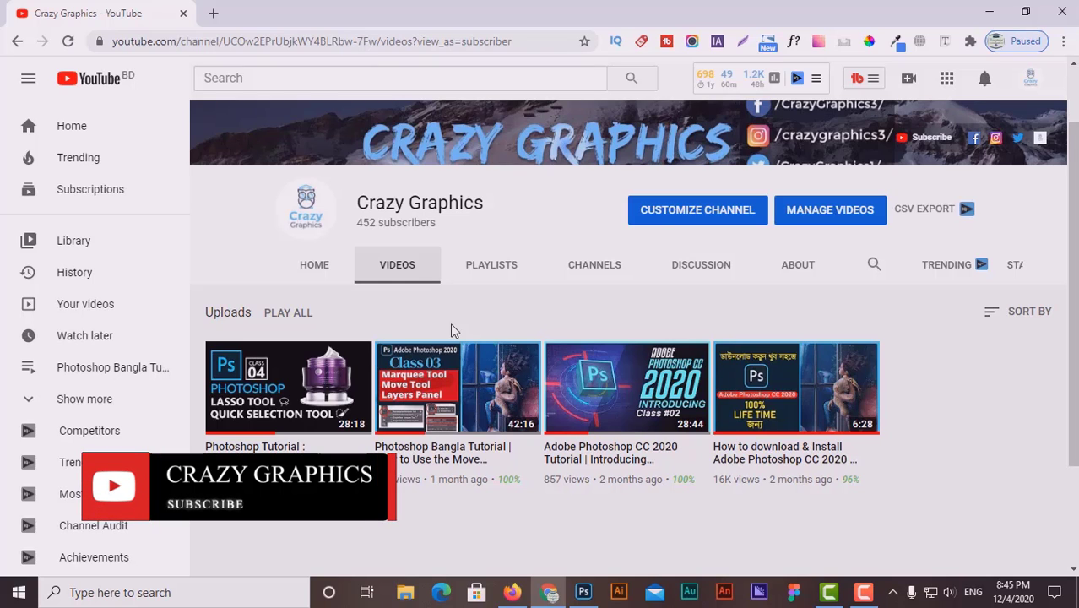
scroll(564, 328, up, 1)
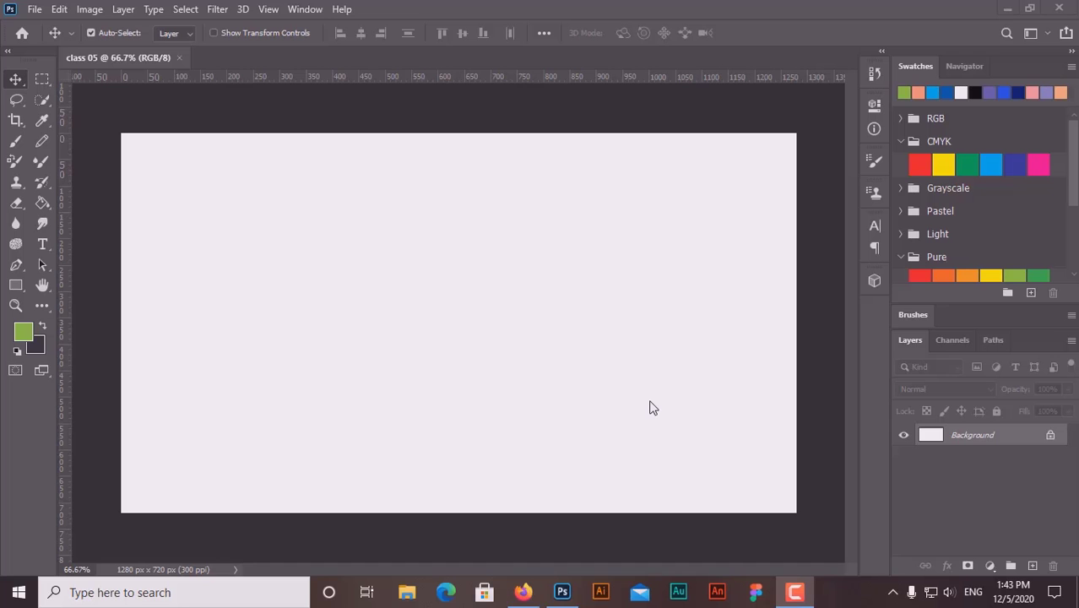
Step: Back in Photoshop, examine the tools grouped with the Crop tool and with the Eyedropper tool
click(404, 203)
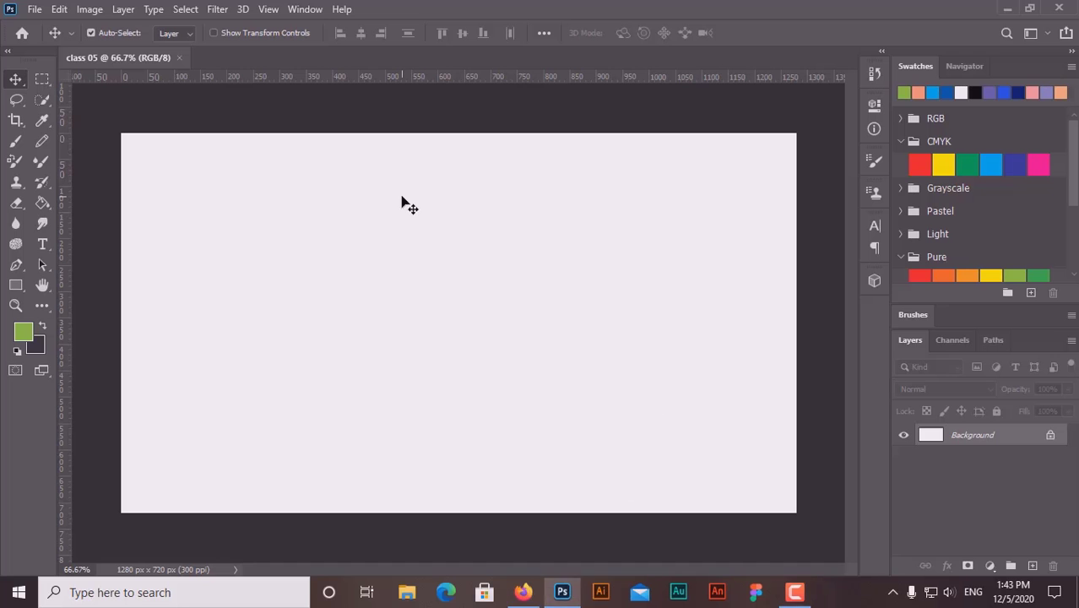
click(17, 124)
drag(16, 124, 16, 88)
click(15, 82)
key(c)
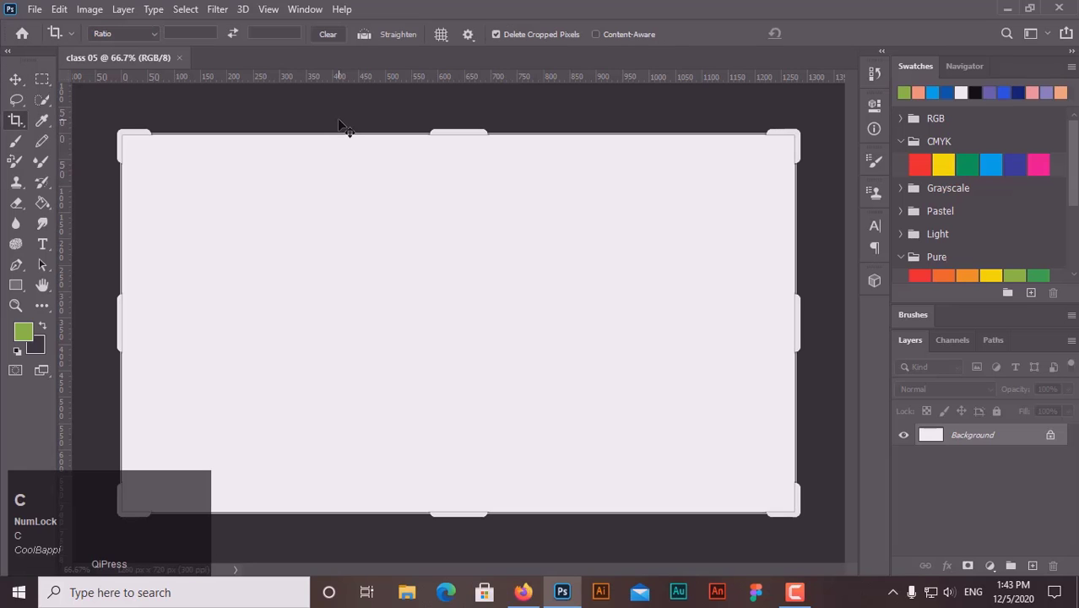
click(18, 121)
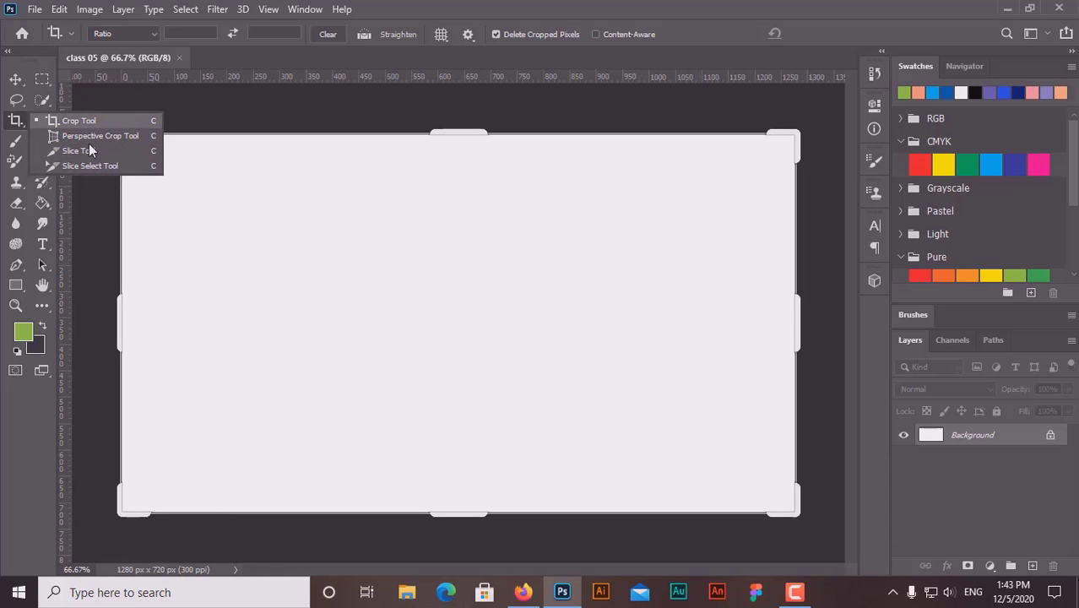
click(12, 127)
click(42, 120)
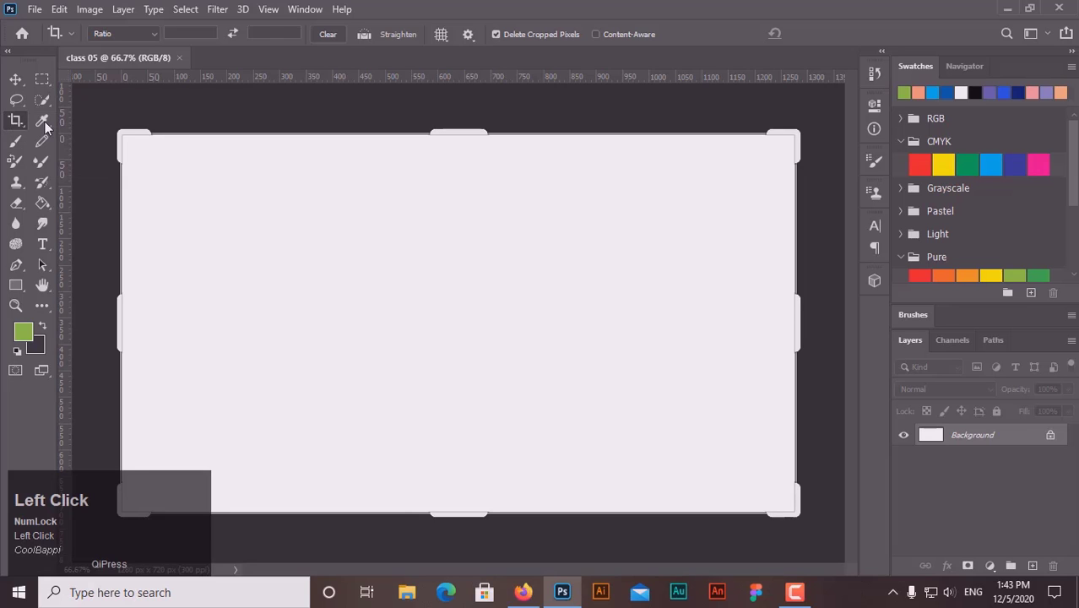
click(42, 119)
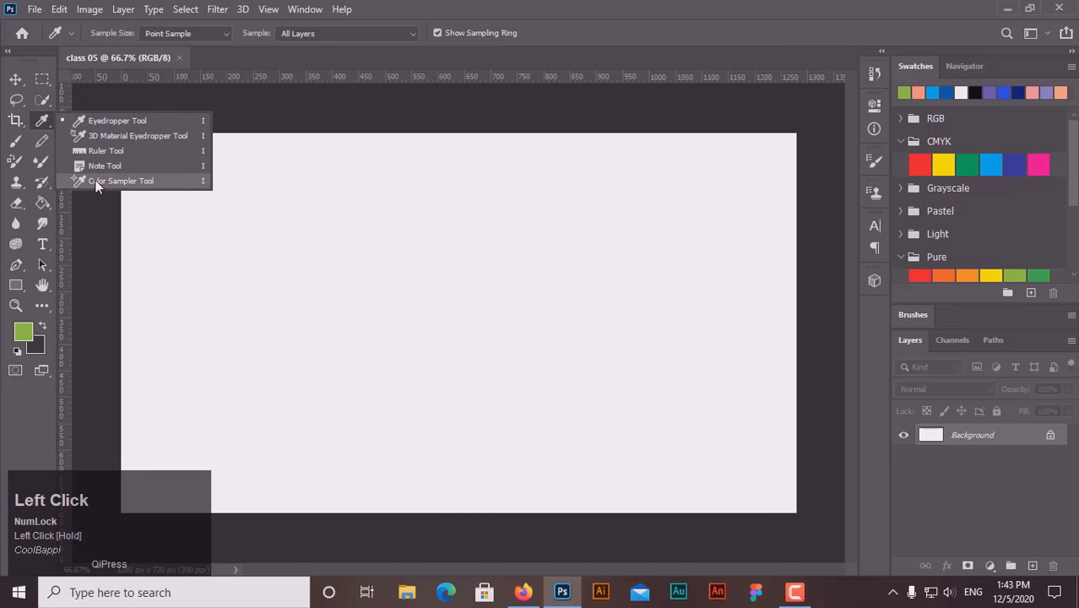
click(17, 121)
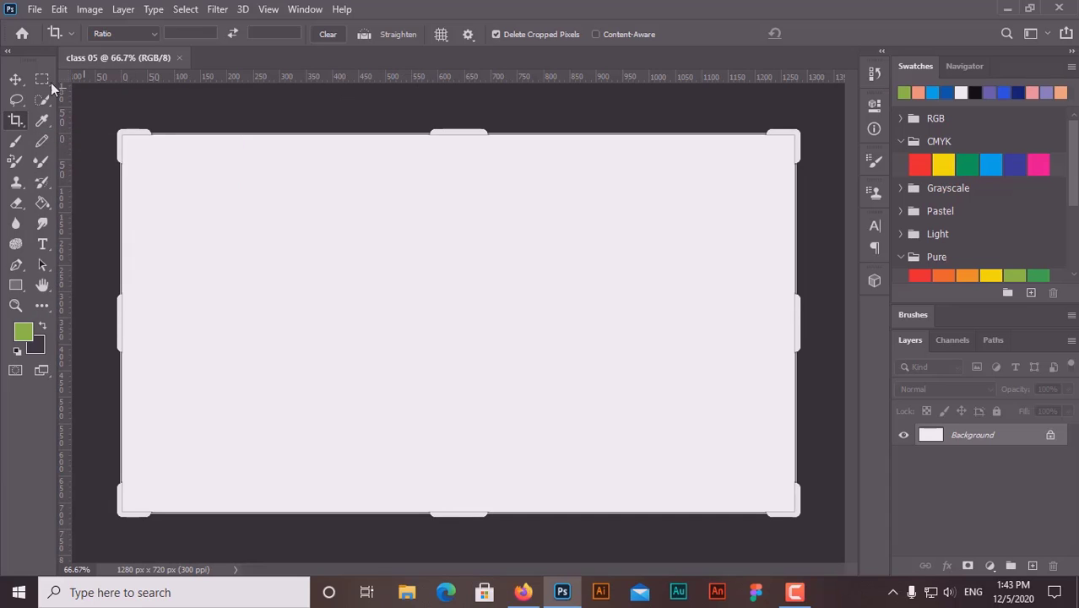
click(15, 79)
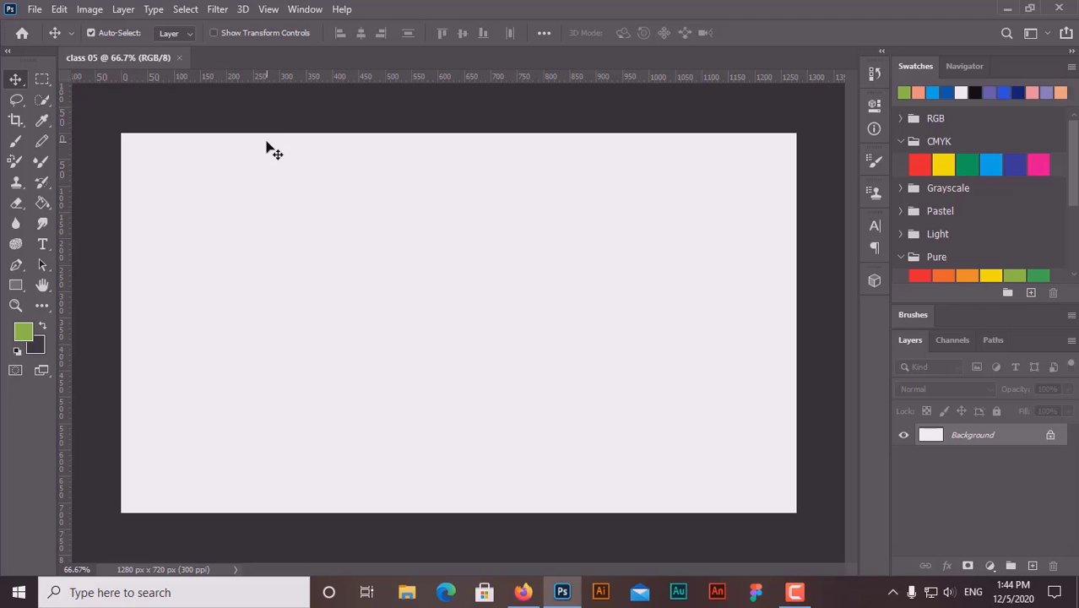
click(16, 121)
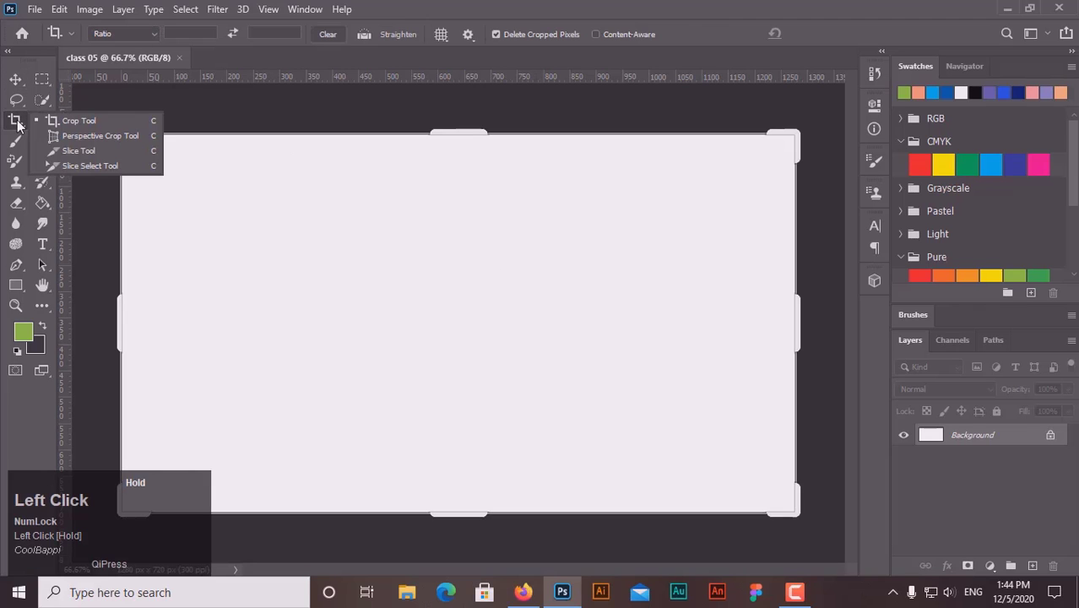
drag(17, 122, 75, 125)
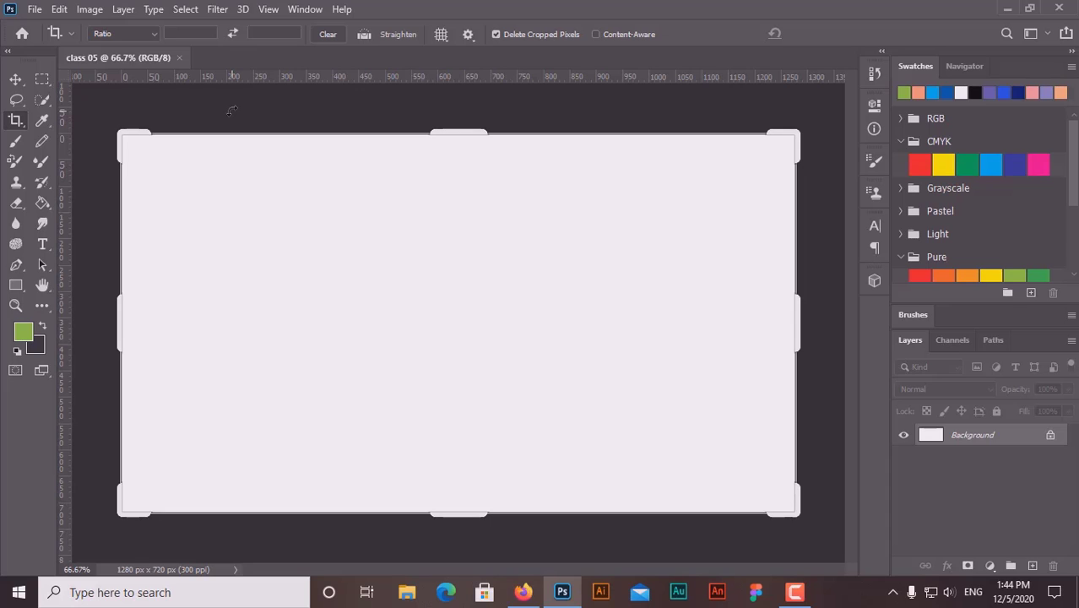
Step: Switch to Firefox and search Google for "facebook cover photo size"
click(523, 593)
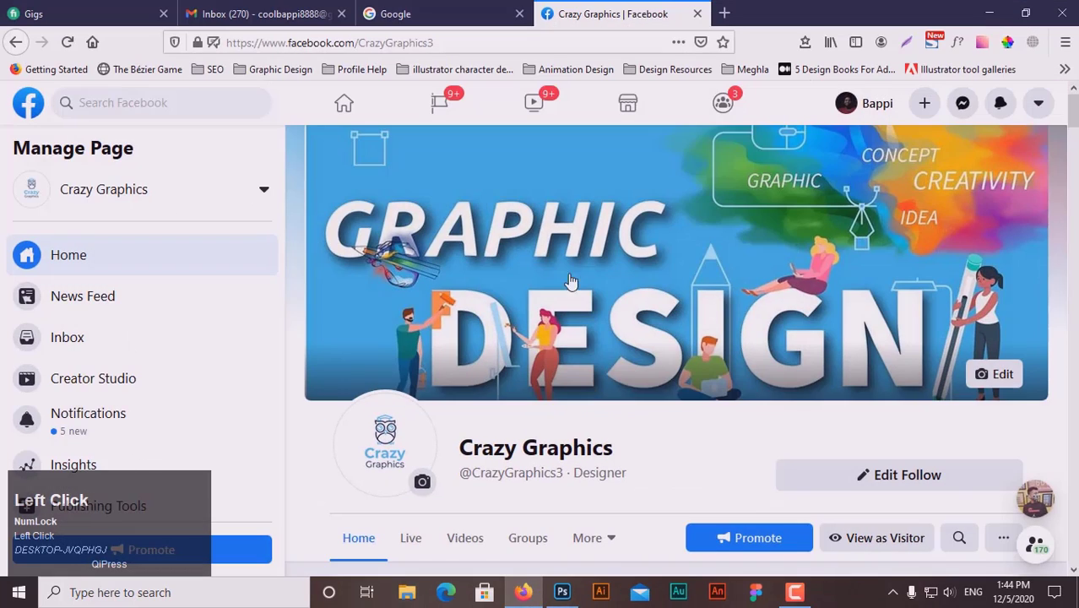
click(467, 10)
click(382, 317)
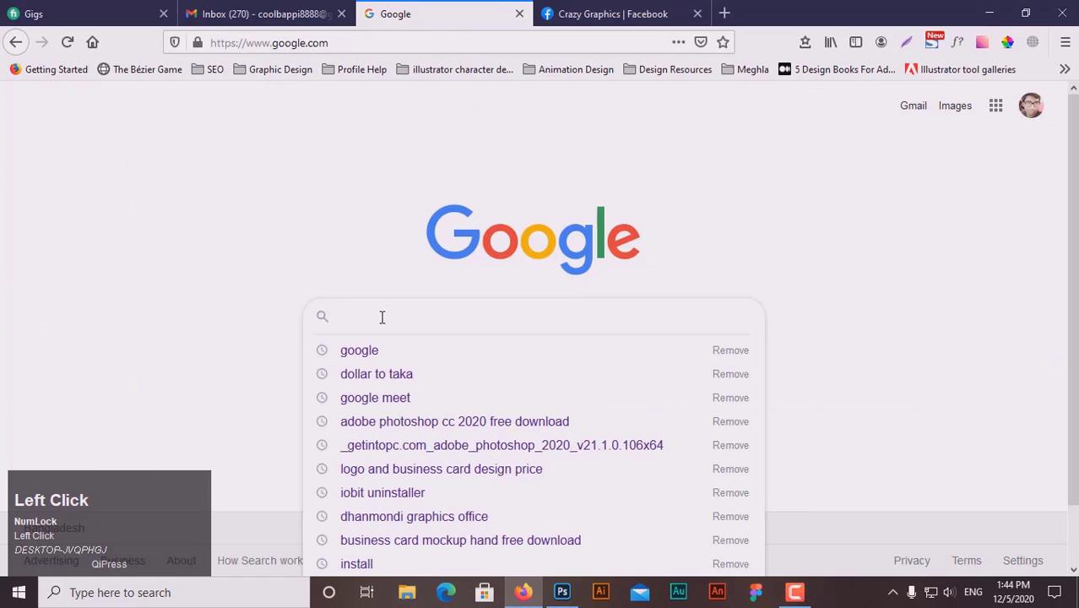
text(face)
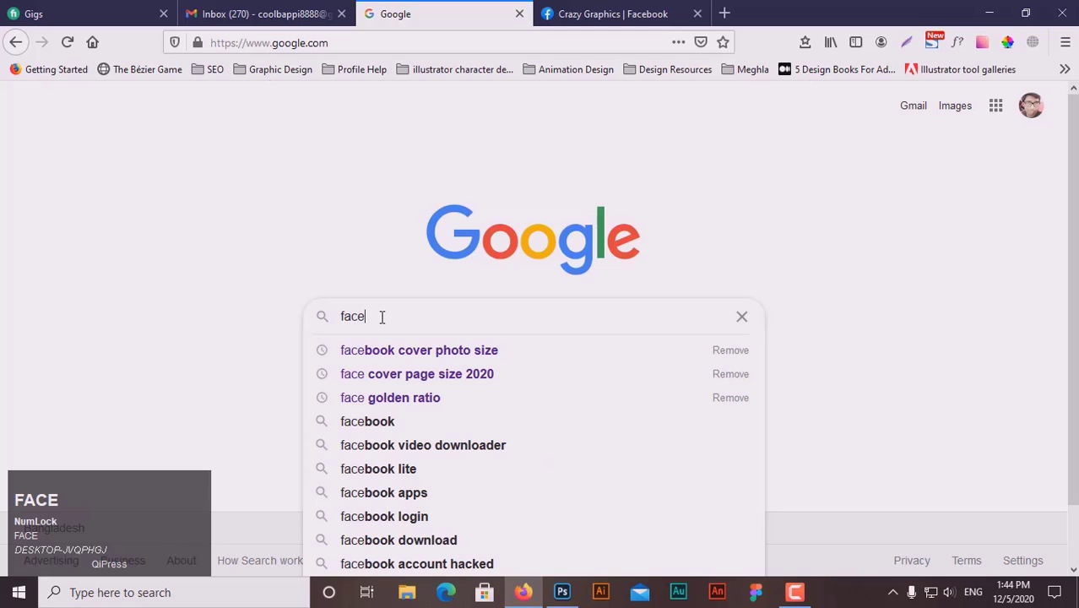
key(Down)
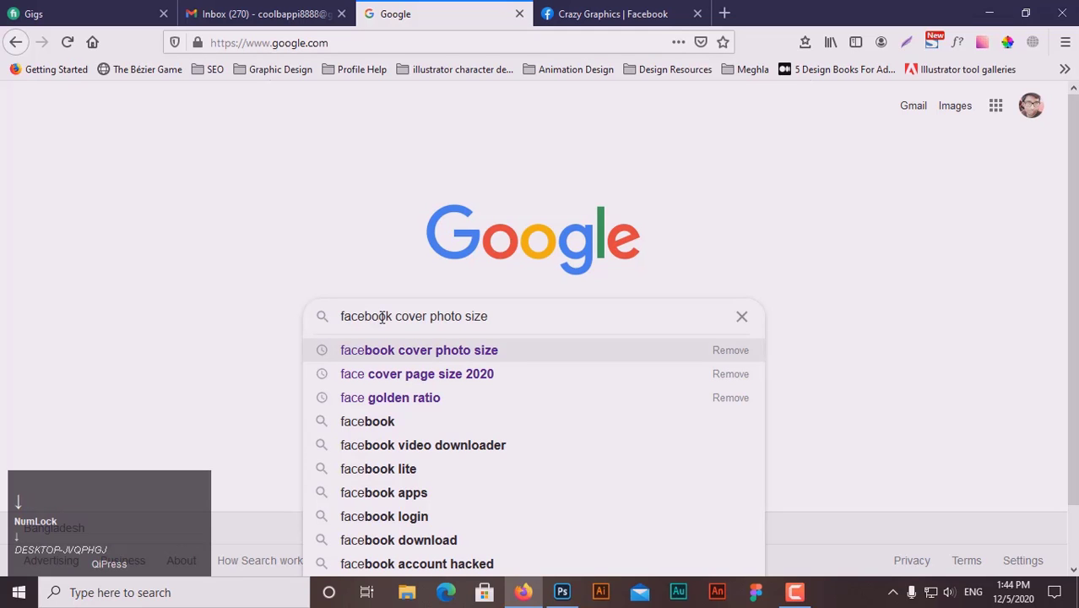
key(Return)
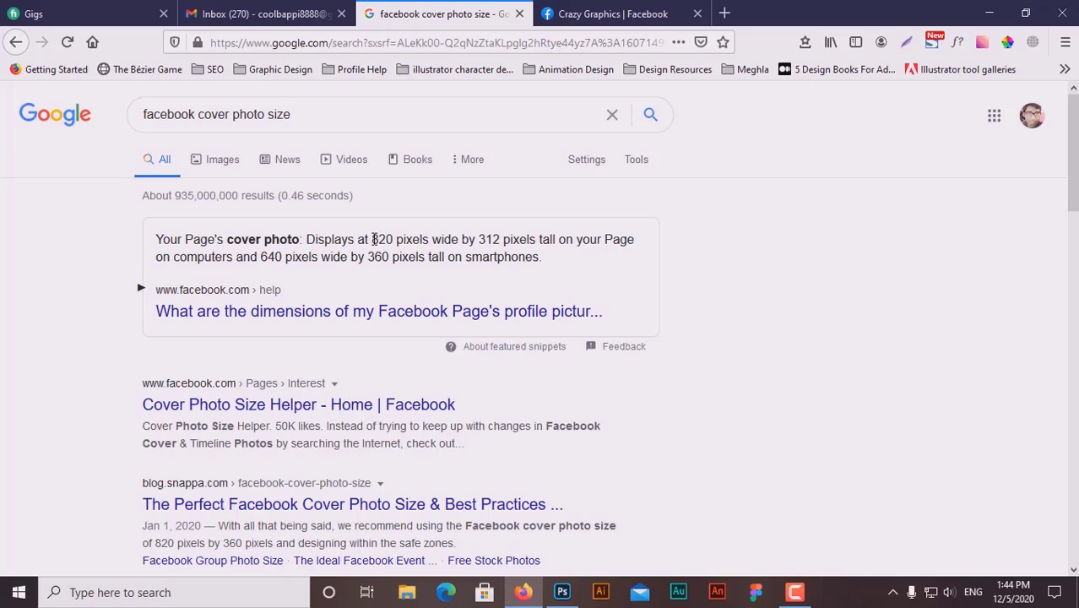
Step: Read the pixel width and height given for a Page's cover photo on computers in the featured search result
drag(372, 239, 396, 237)
drag(479, 239, 502, 238)
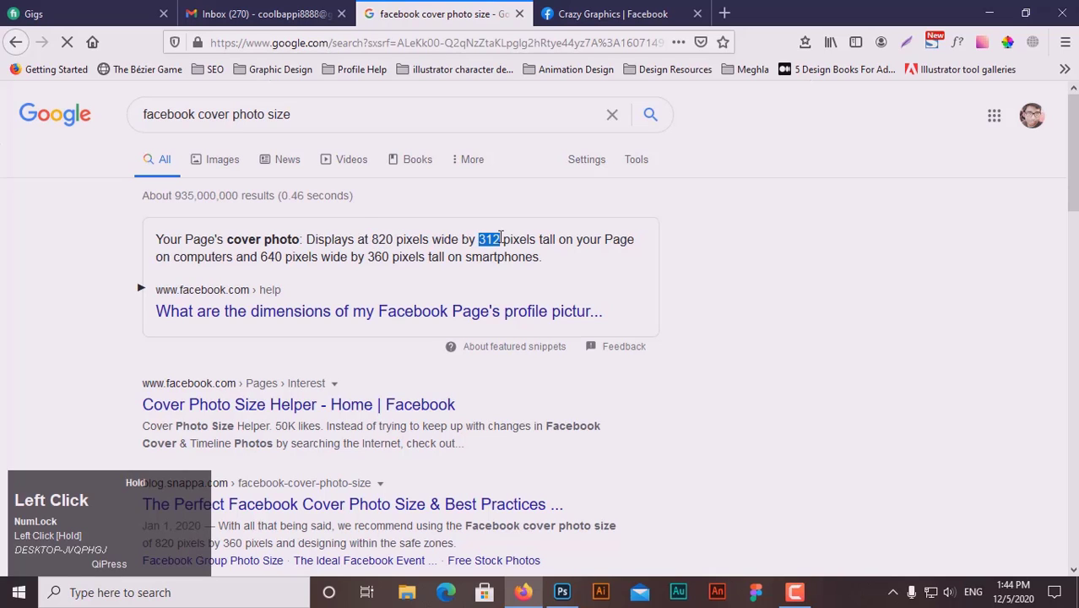
click(792, 272)
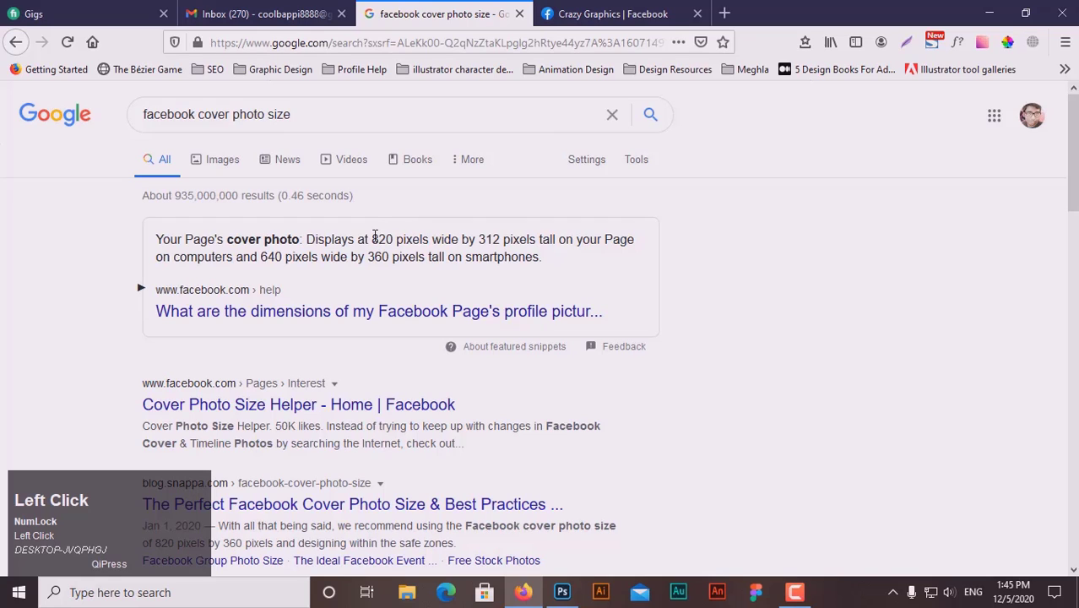
drag(372, 239, 505, 239)
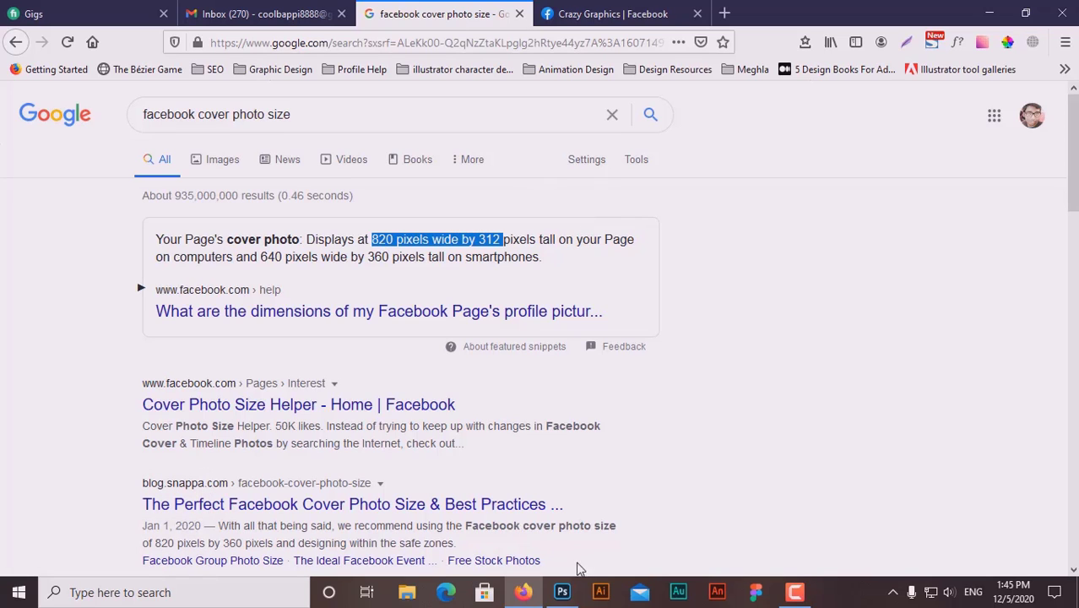
Step: Switch to Photoshop and open the dark palm-leaf Pexels photo numbered 1072179 from the Desktop
click(562, 592)
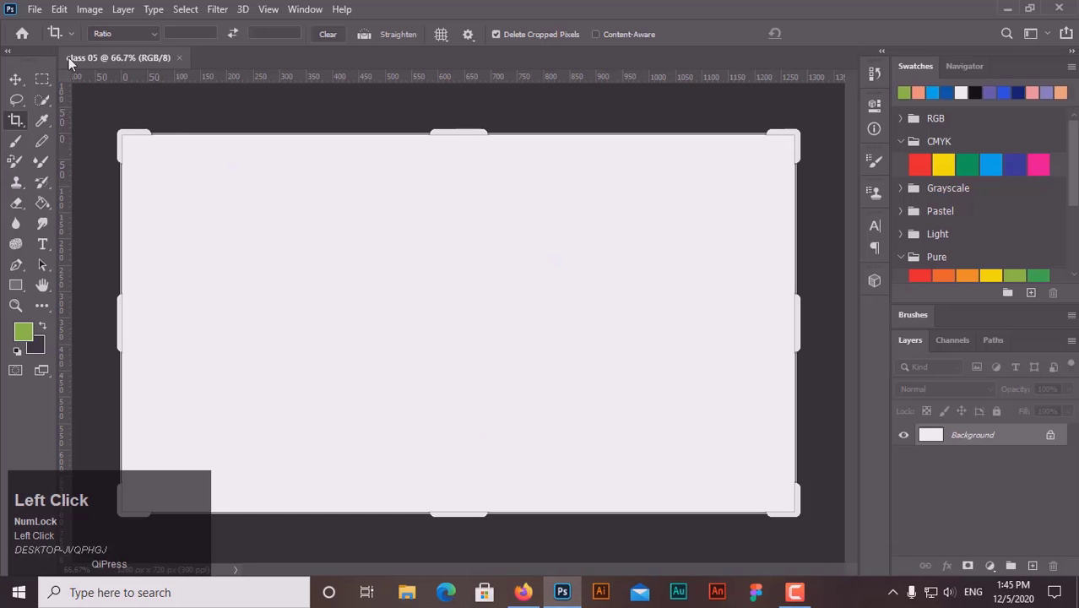
click(15, 79)
click(35, 9)
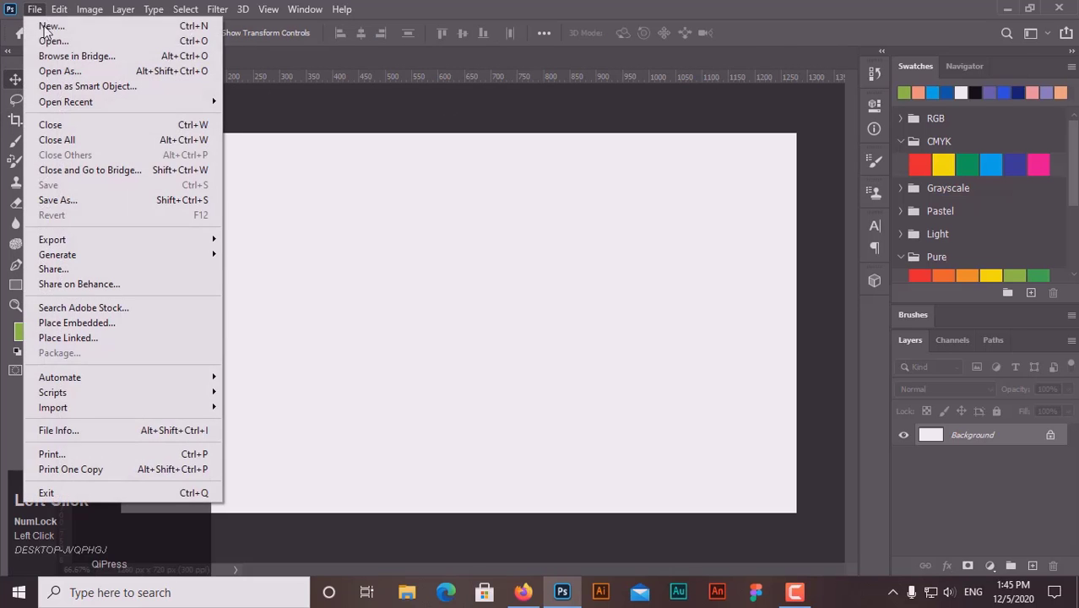
click(50, 38)
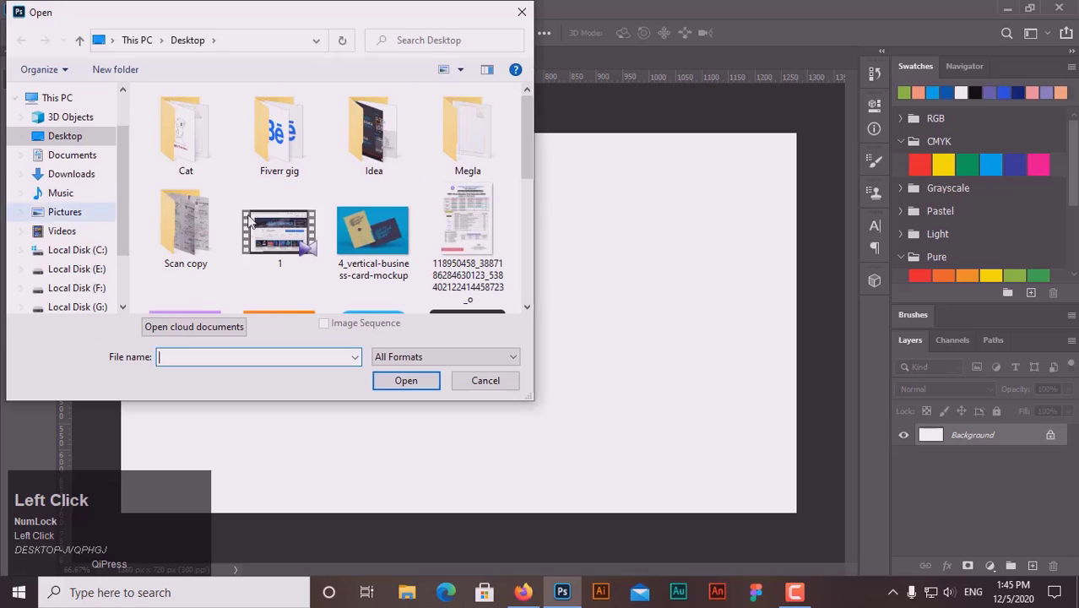
scroll(347, 215, down, 5)
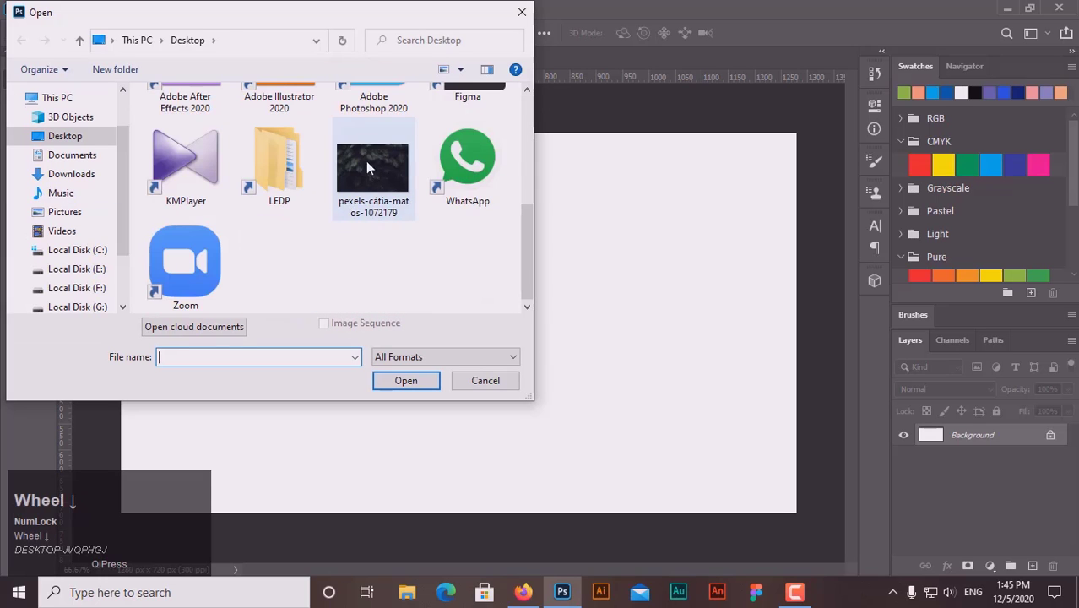
click(359, 190)
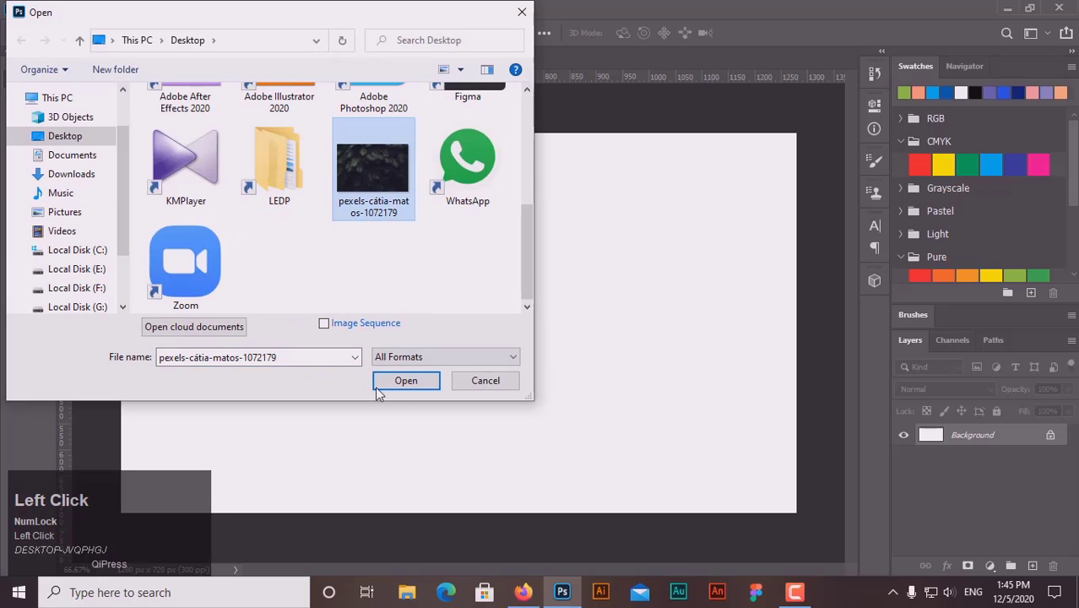
click(402, 382)
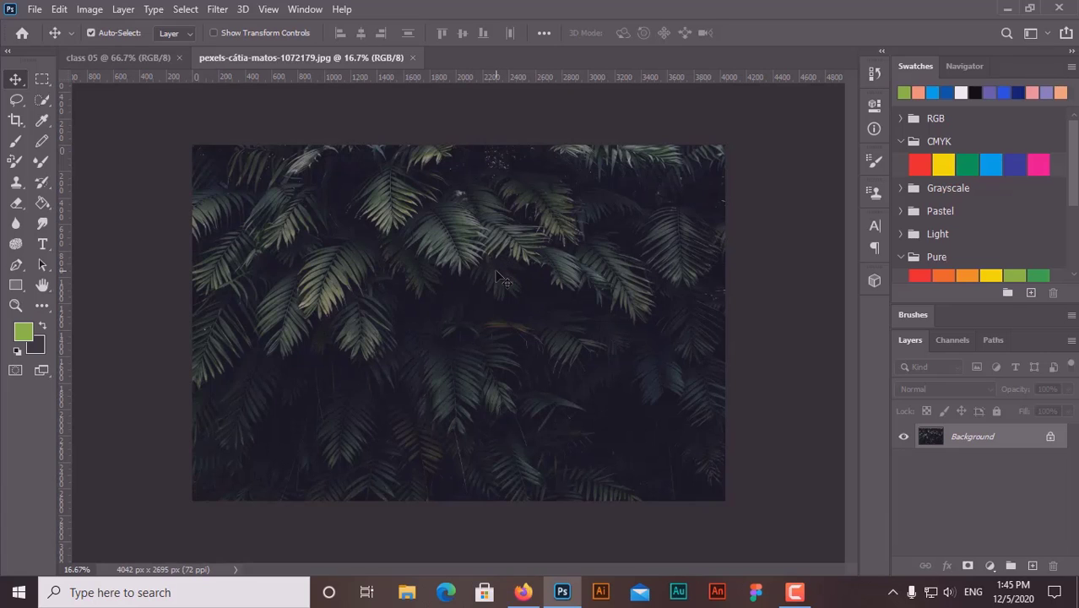
Step: Activate the Crop tool on the dark palm-leaf photo
click(17, 121)
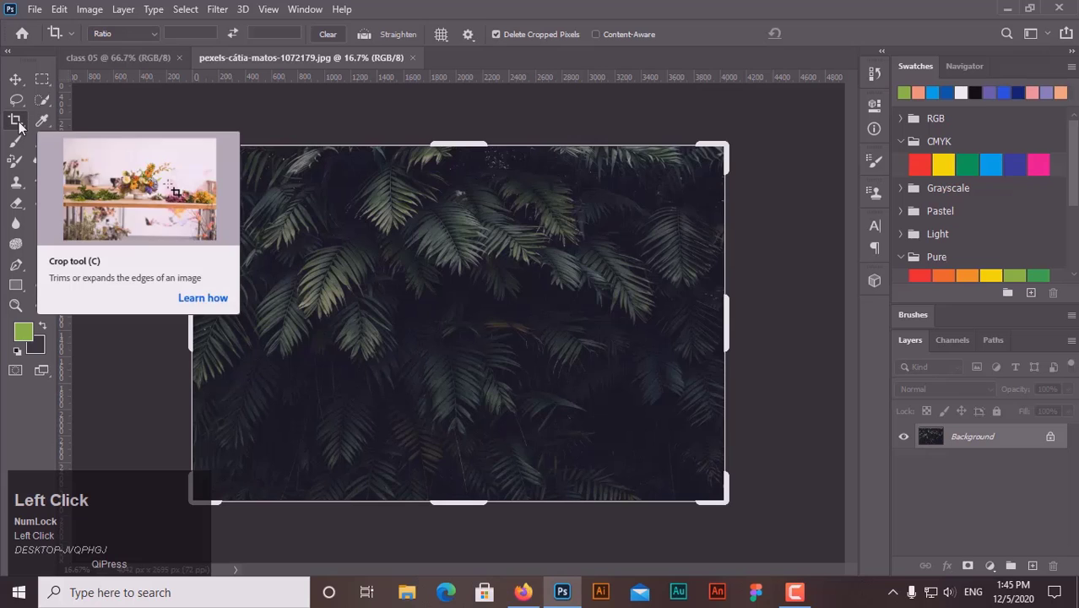
click(16, 78)
key(c)
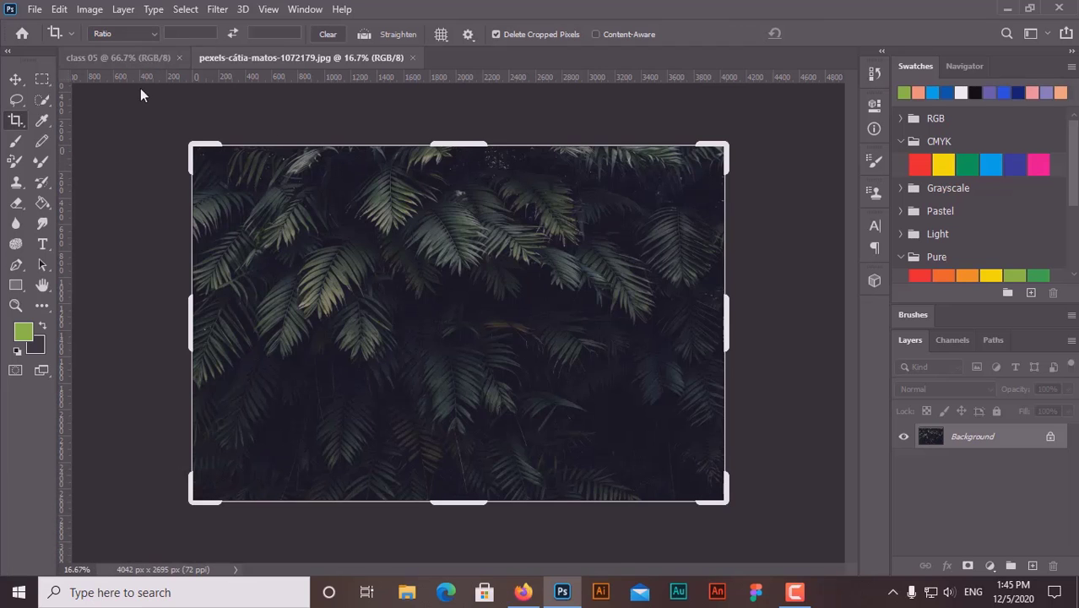
Step: Check the cover photo size in Firefox and set the crop ratio to 820 by 312 in Photoshop
click(525, 593)
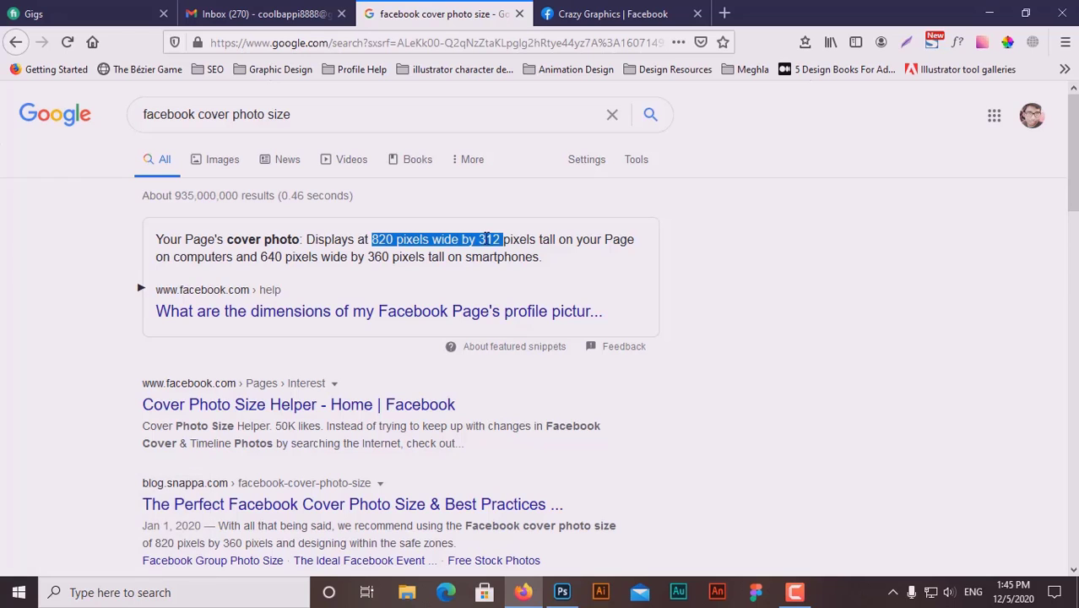
click(580, 583)
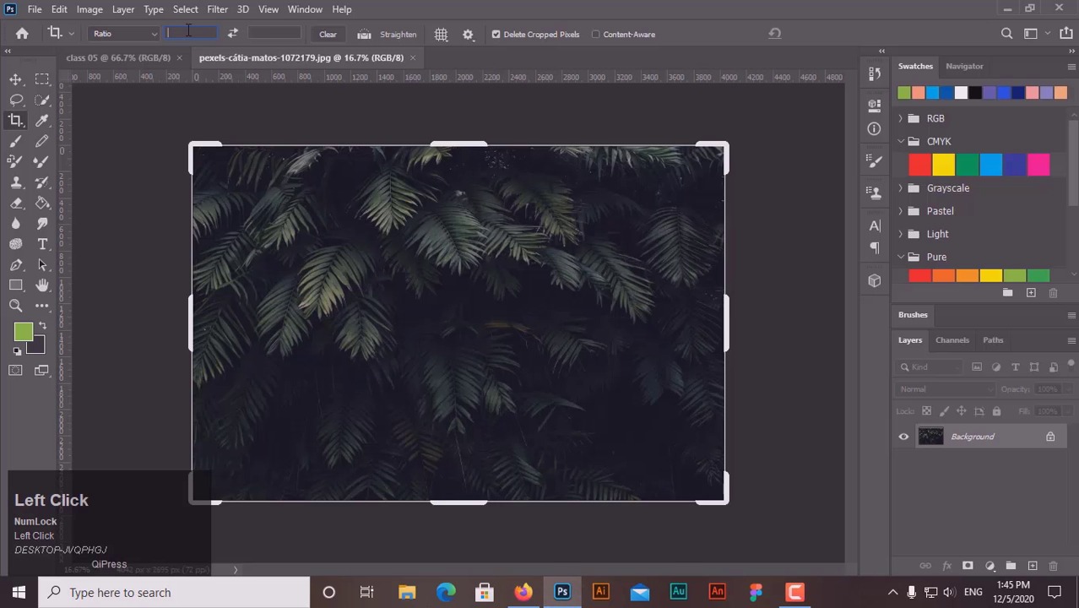
text(820)
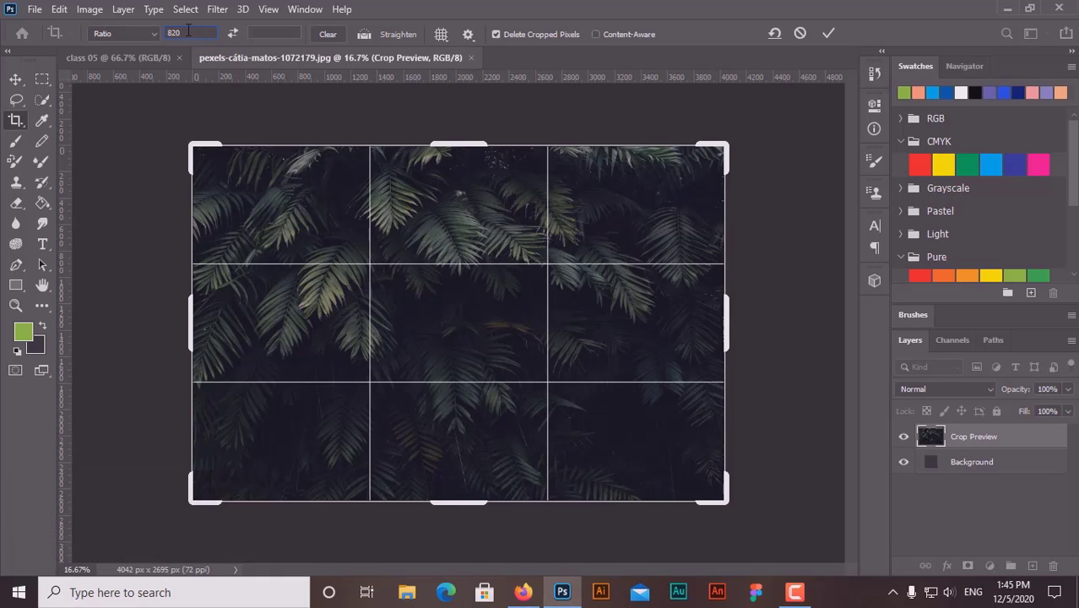
click(523, 593)
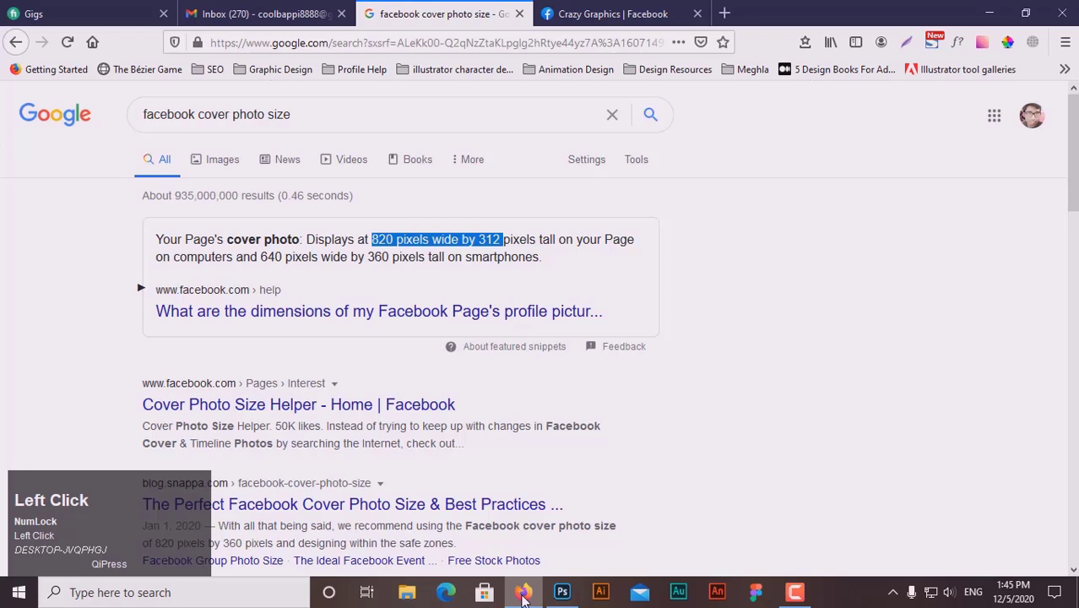
click(523, 593)
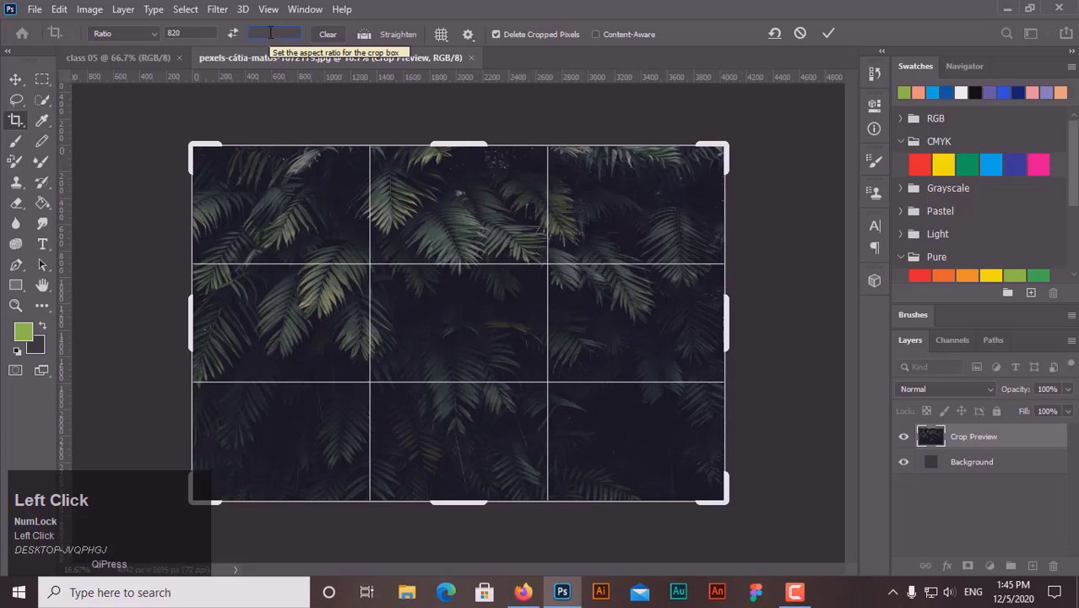
text(312)
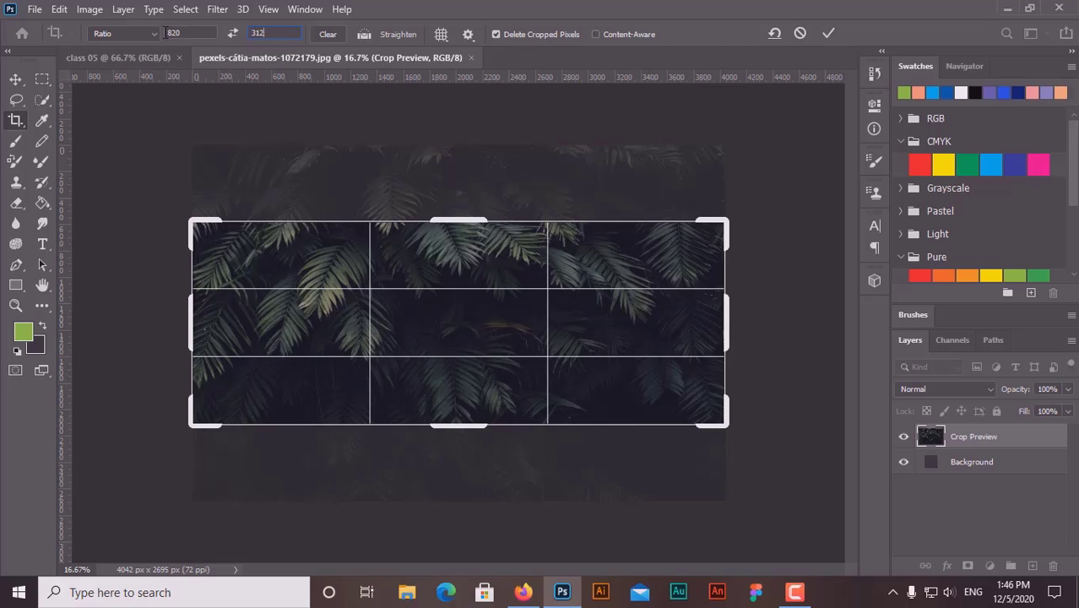
Step: Try applying the crop to the palm-leaf photo and undo it
click(799, 33)
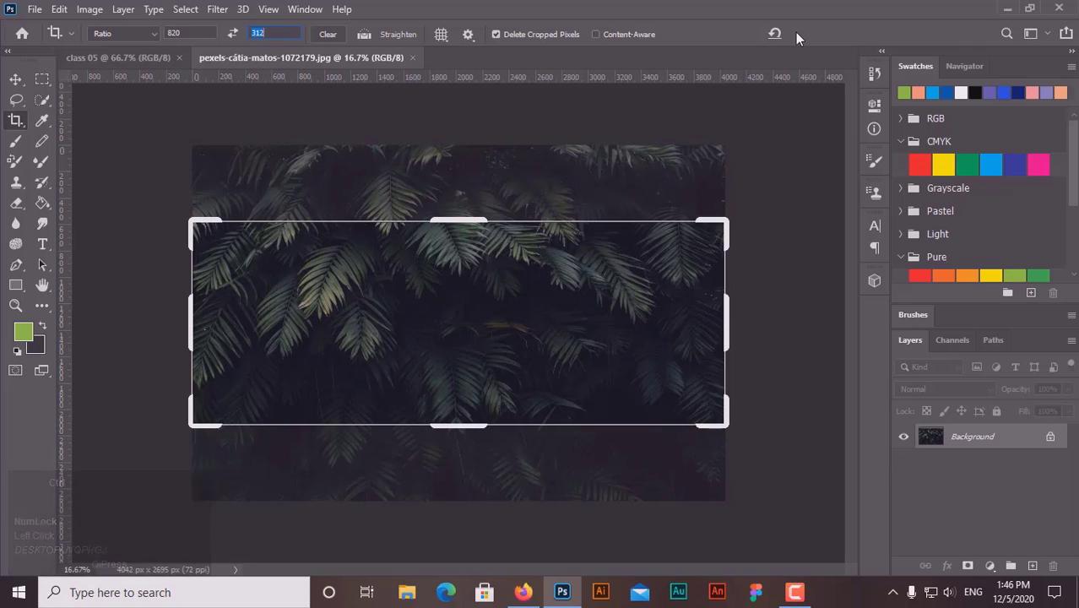
key(ctrl+z)
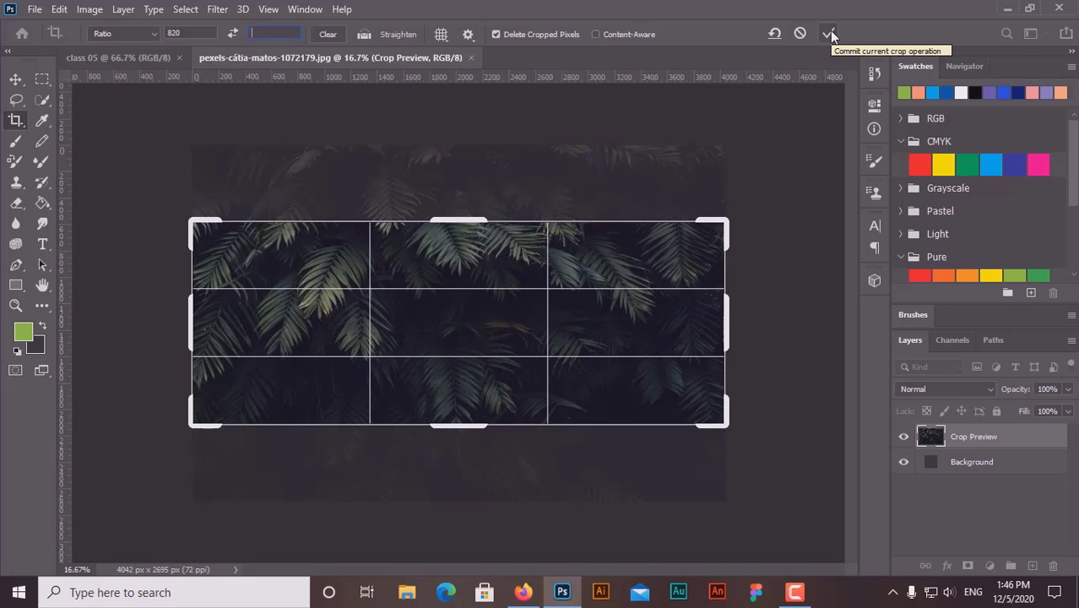
click(830, 32)
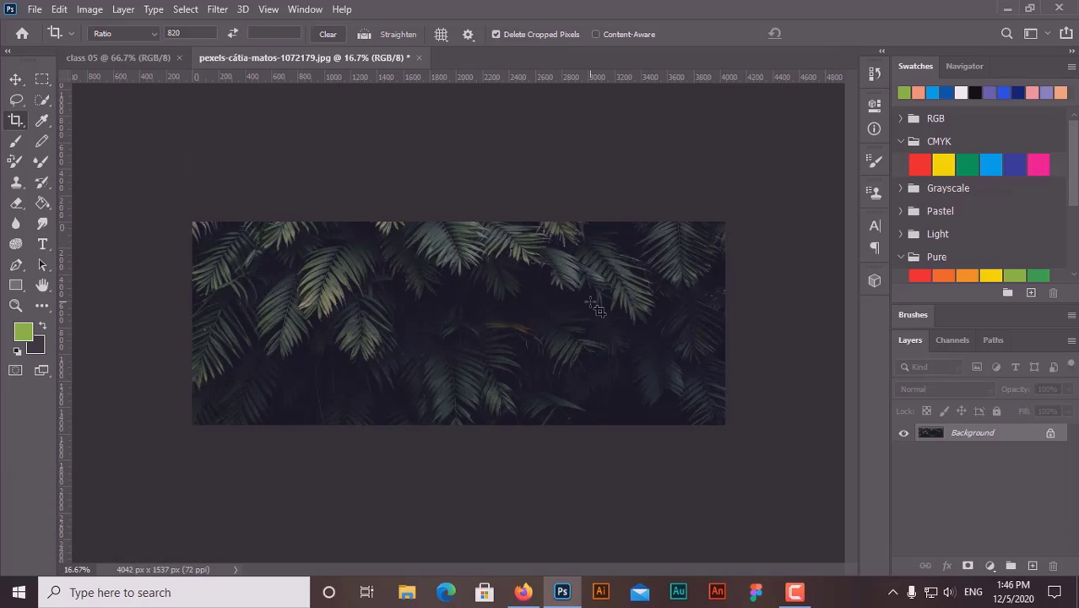
key(ctrl+z)
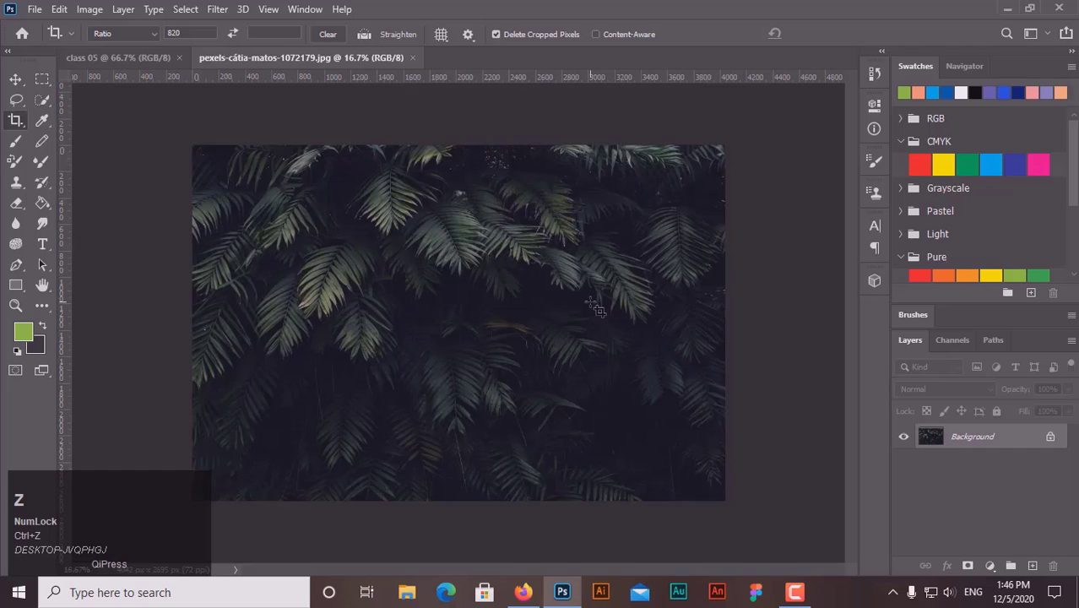
Step: Replace the crop ratio with 812 by 312 and apply the crop to the palm-leaf photo
click(328, 35)
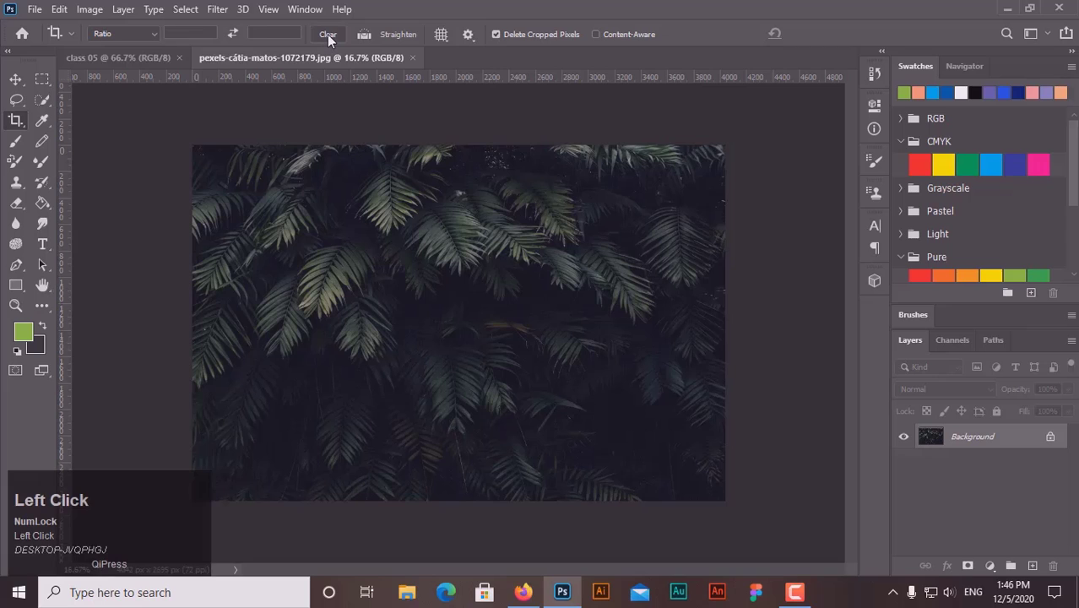
click(192, 33)
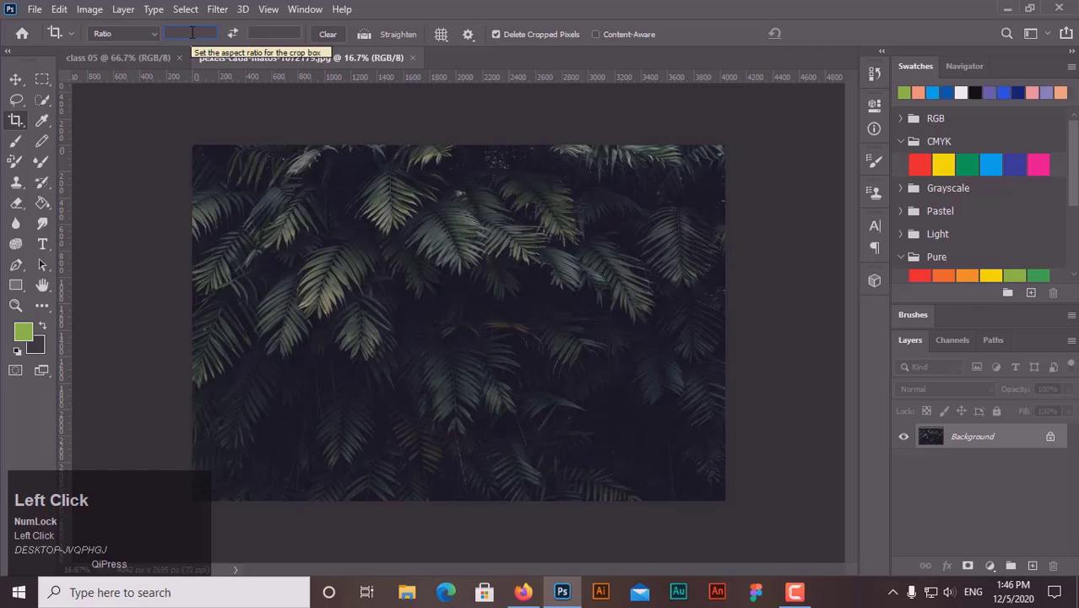
text(8120)
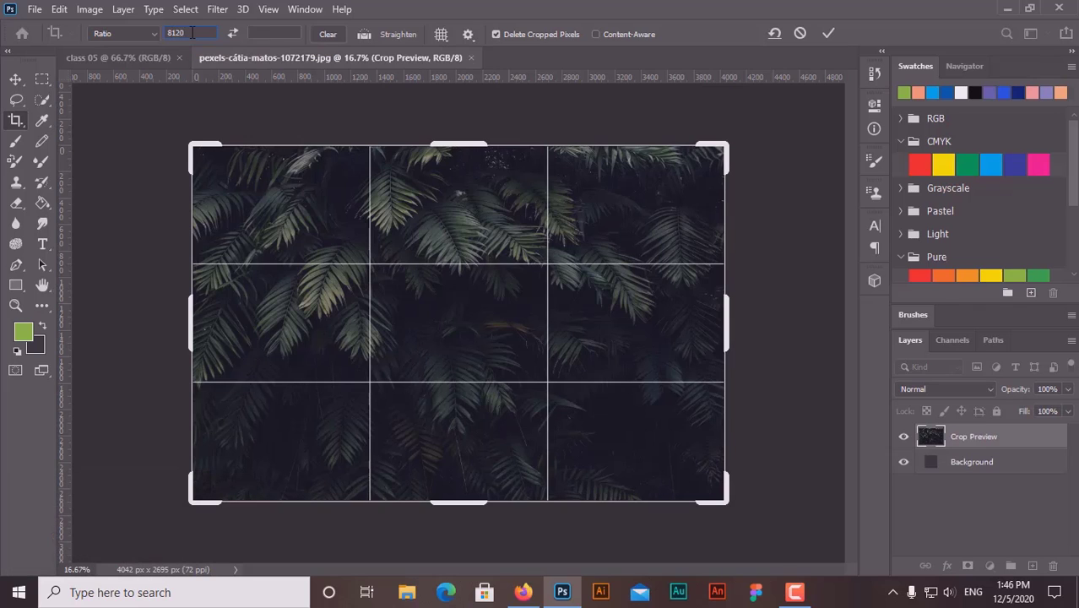
key(BackSpace)
click(282, 33)
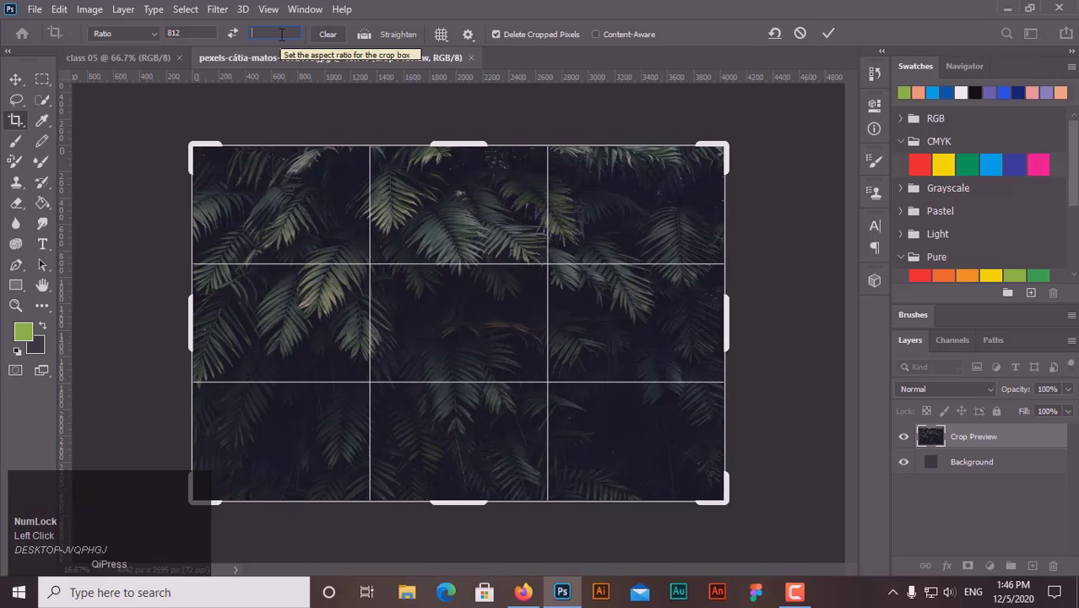
text(31)
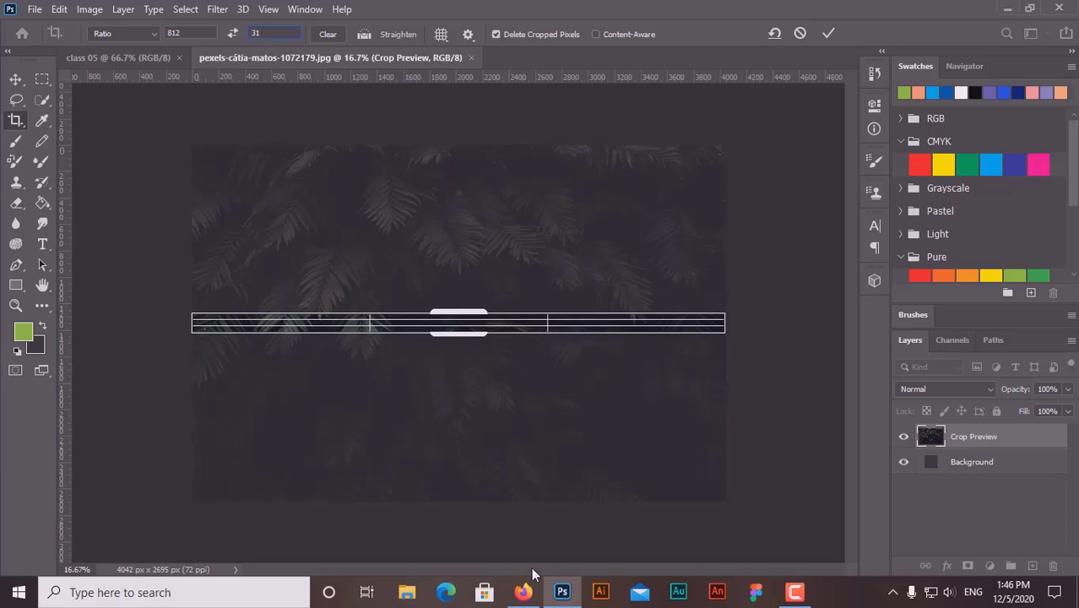
click(524, 591)
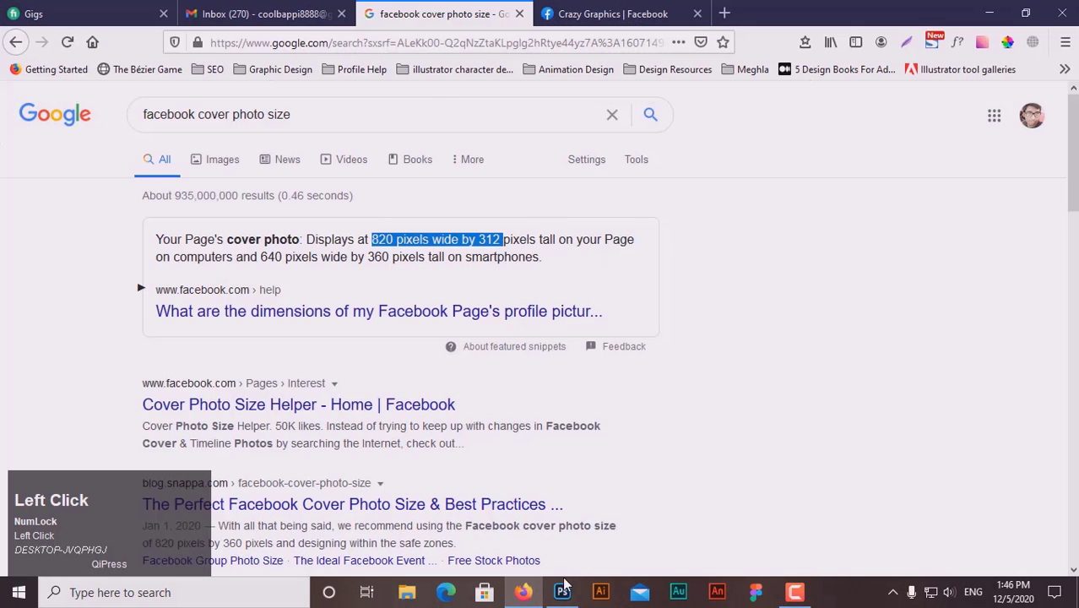
click(563, 589)
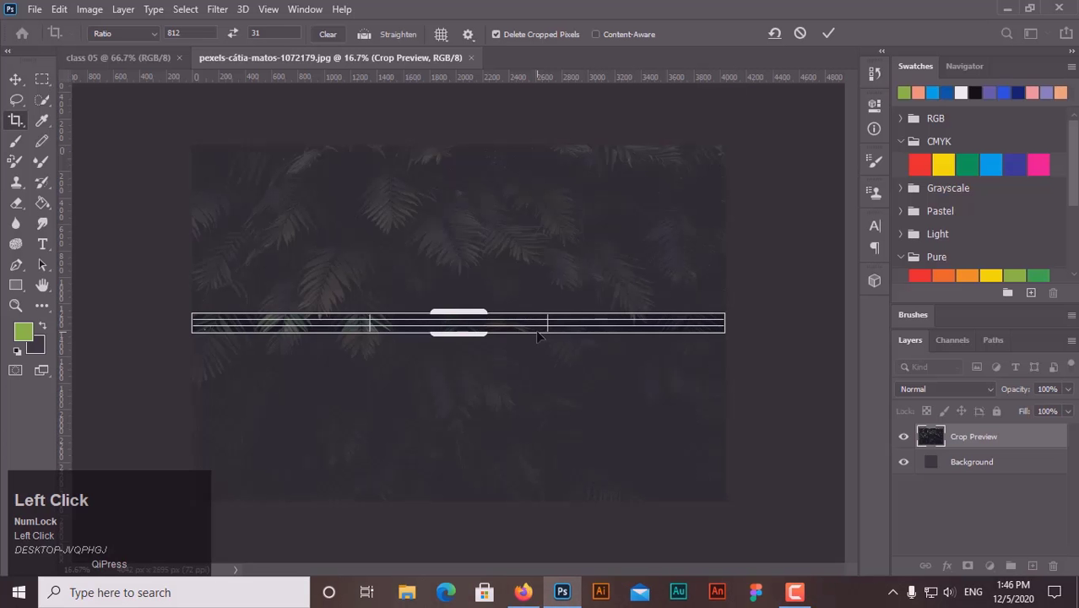
click(281, 34)
text(2)
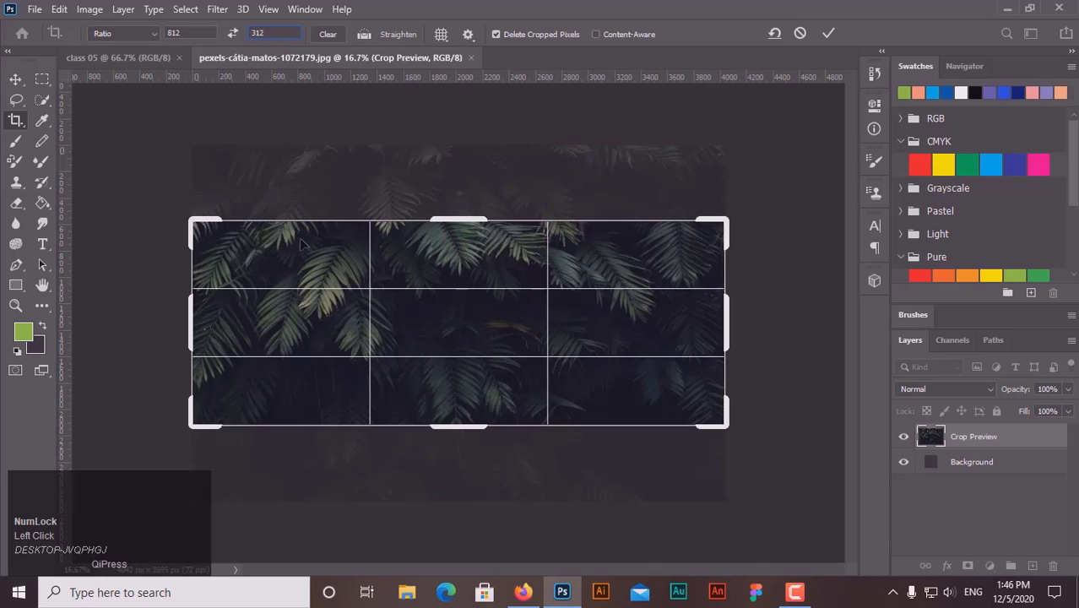
click(829, 34)
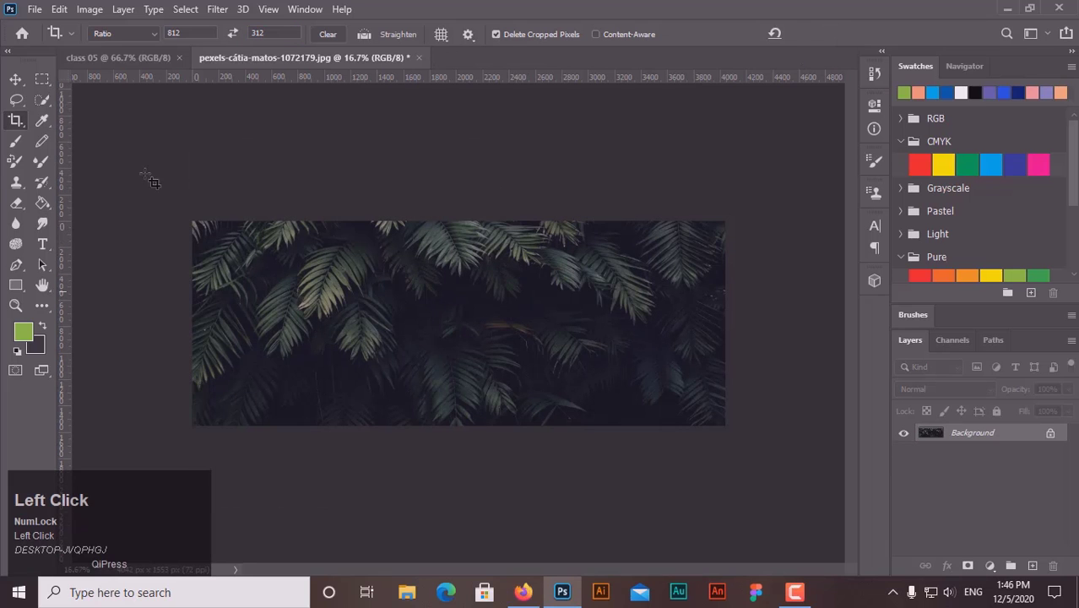
Step: Save the cropped photo on the Desktop as a JPEG named "facebook cover"
click(34, 9)
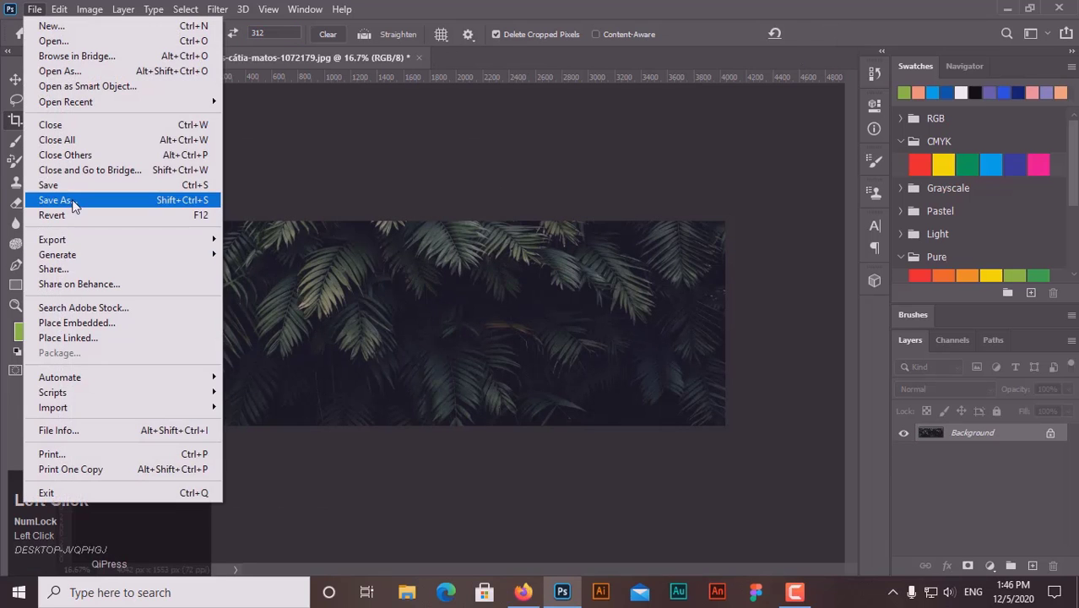
click(57, 200)
click(452, 404)
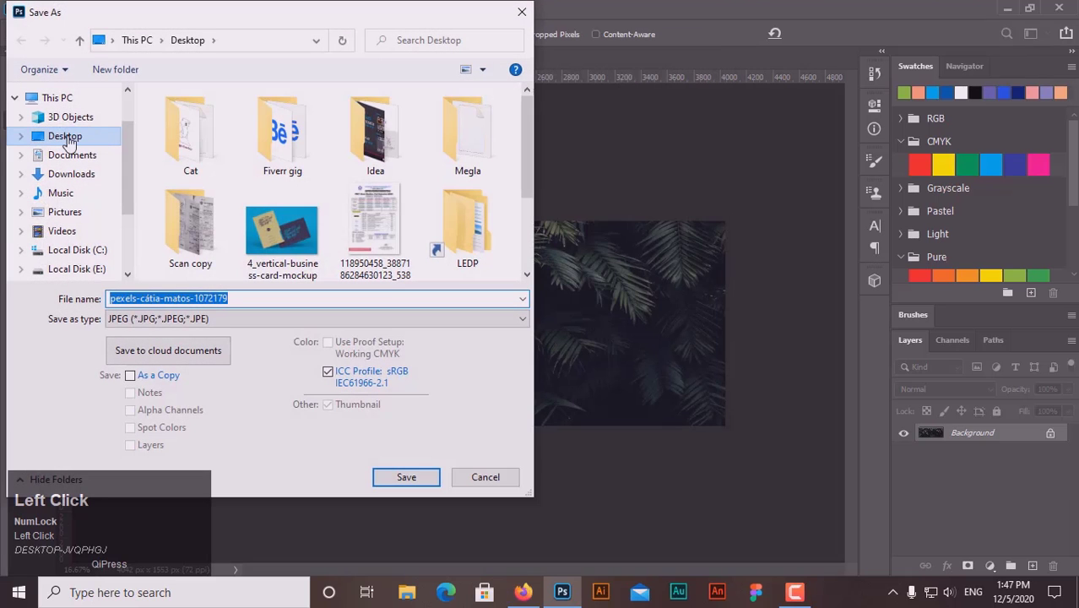
click(67, 140)
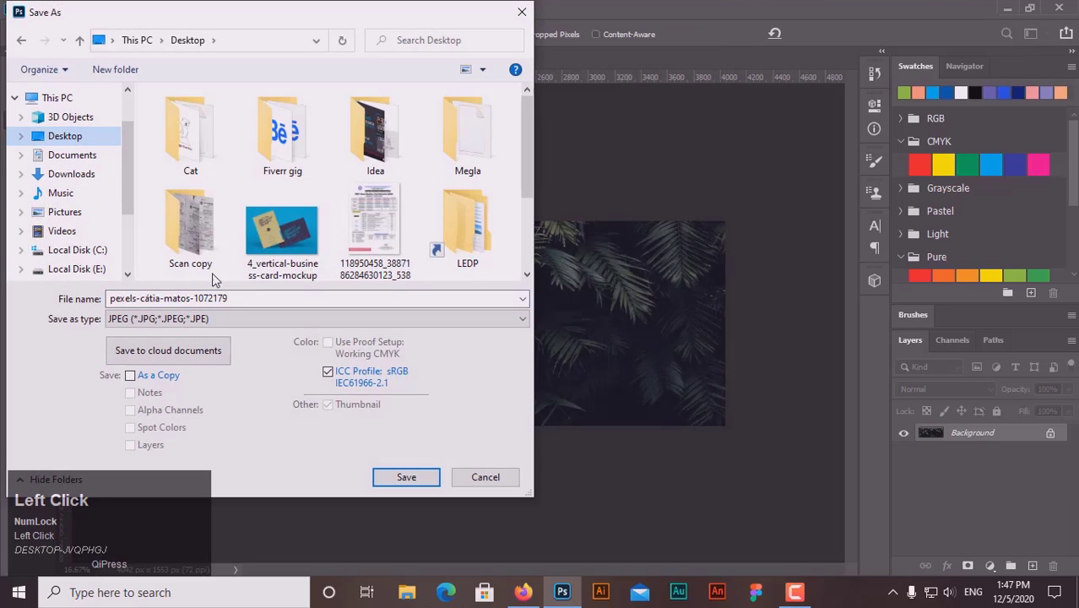
drag(259, 300, 107, 304)
text(f)
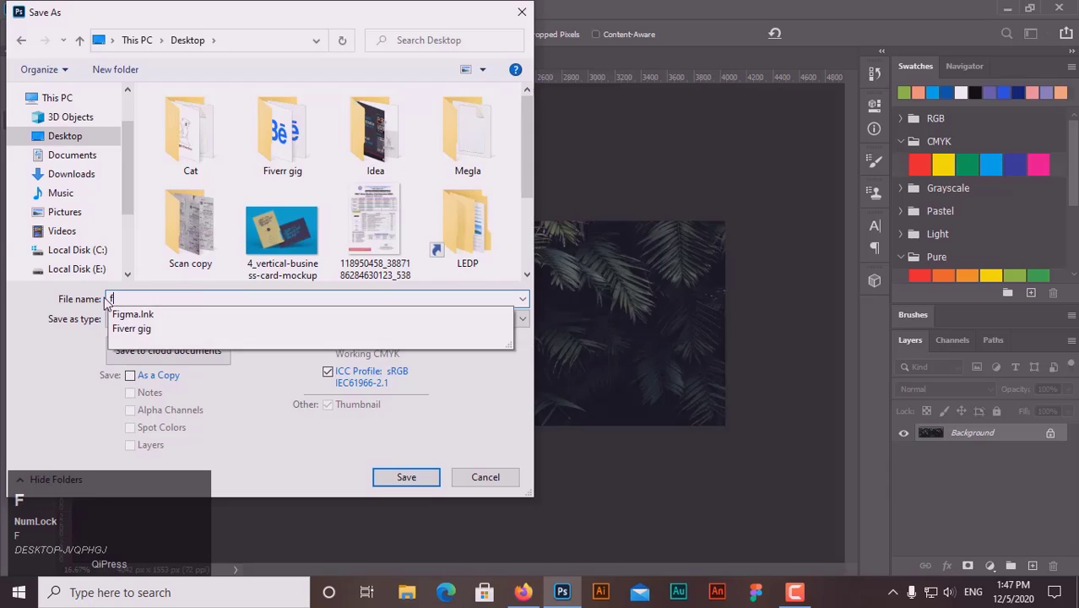
text(aceboo)
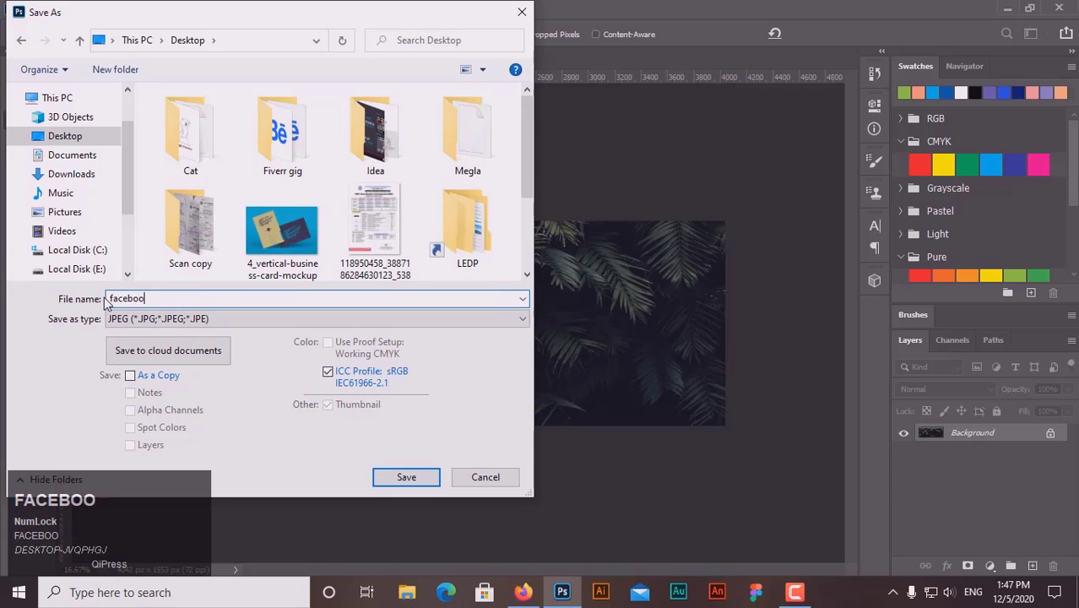
text(k cover)
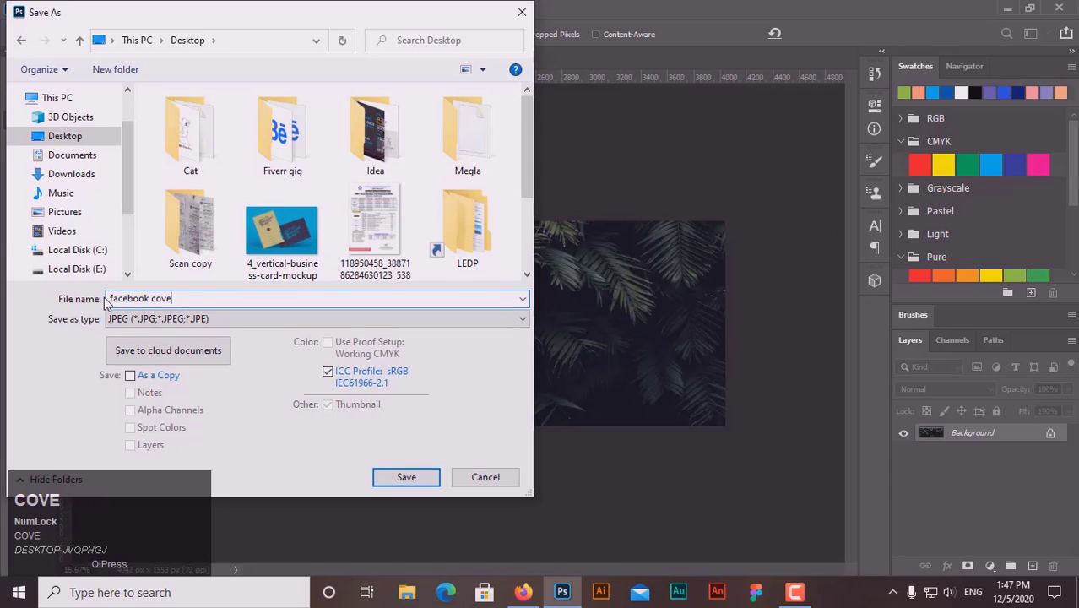
click(404, 474)
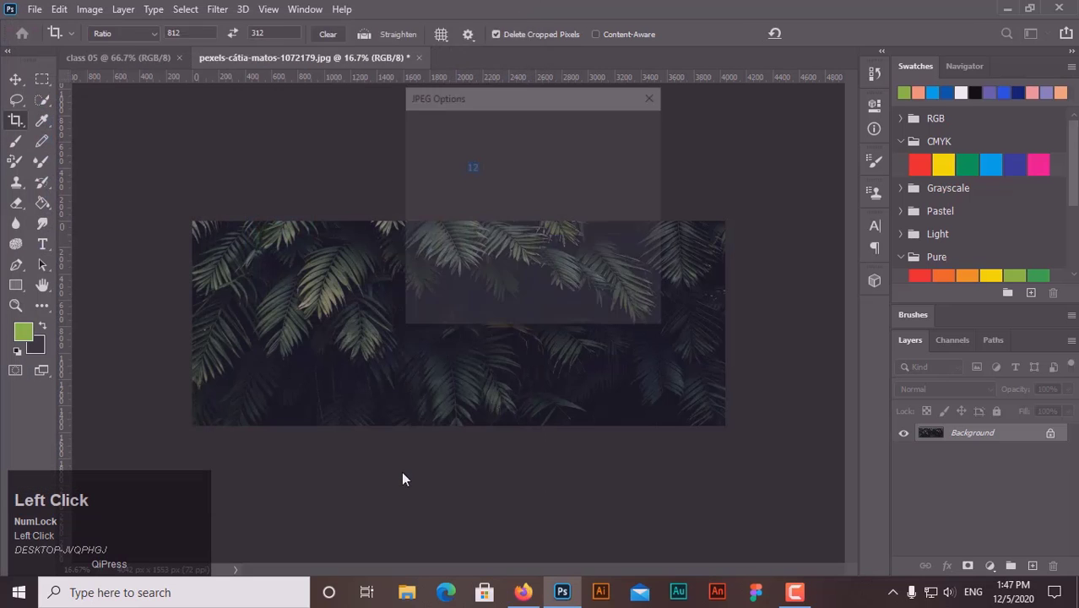
click(625, 127)
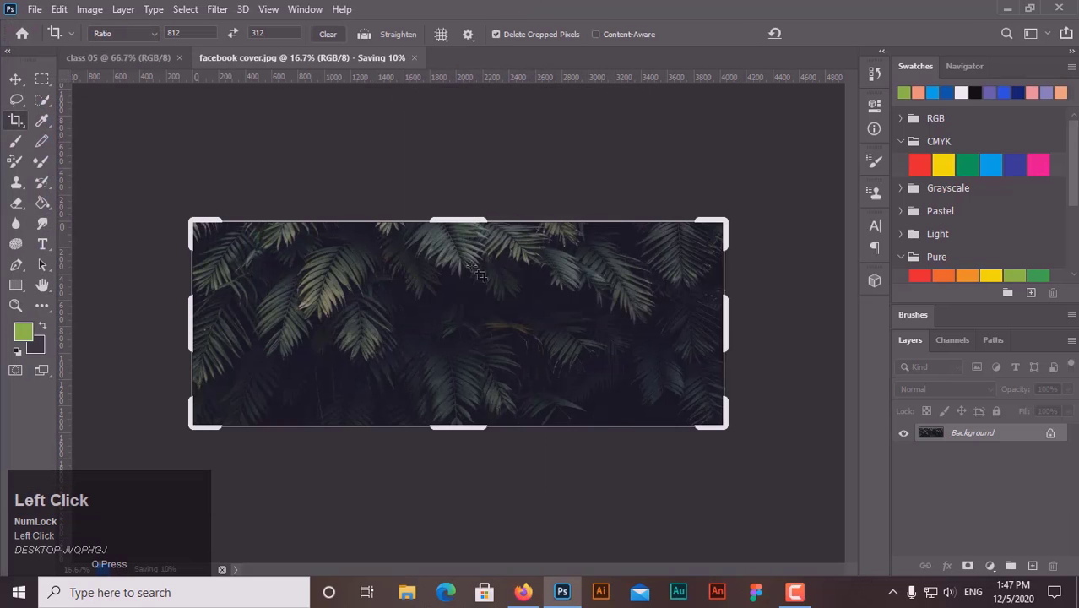
Step: Switch to the Desktop and view the saved "facebook cover" image in the photo viewer
click(1008, 9)
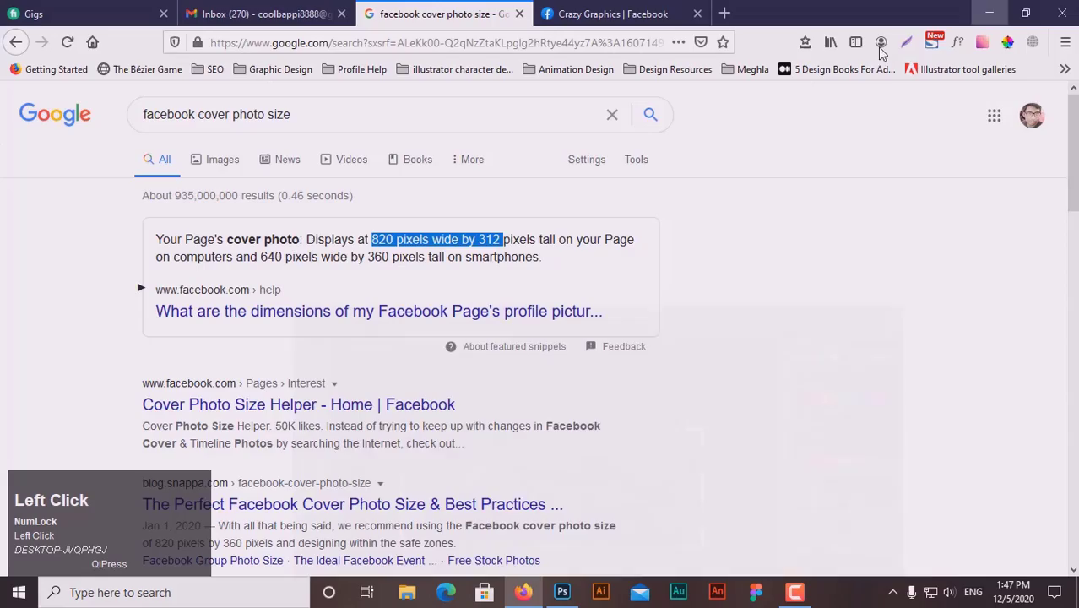
click(990, 13)
double_click(219, 359)
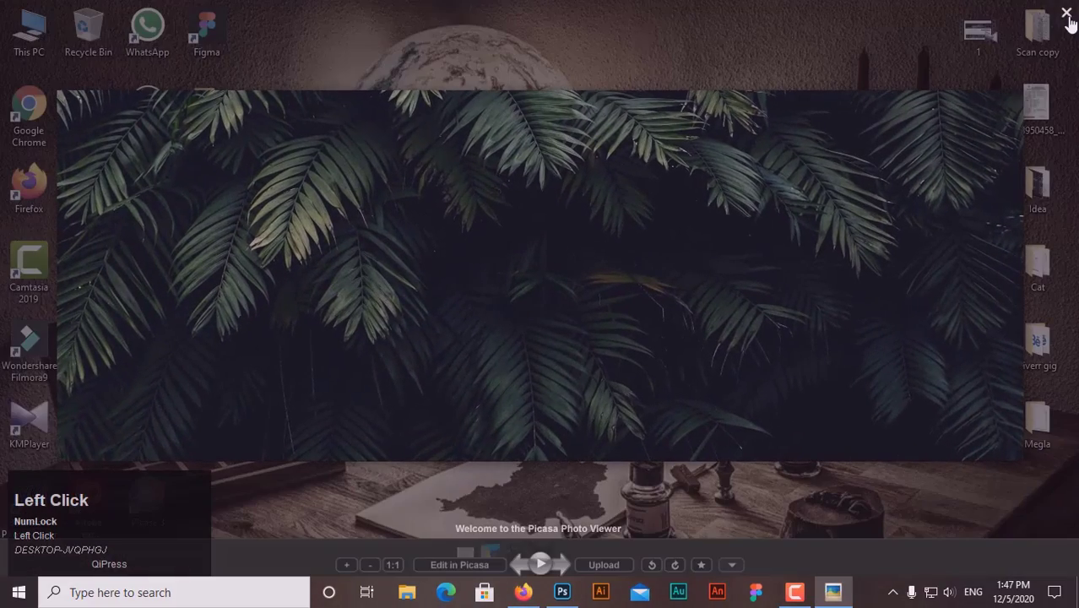
click(1067, 13)
Step: Switch to Firefox and view the current cover photo on the Crazy Graphics Facebook Page
click(520, 594)
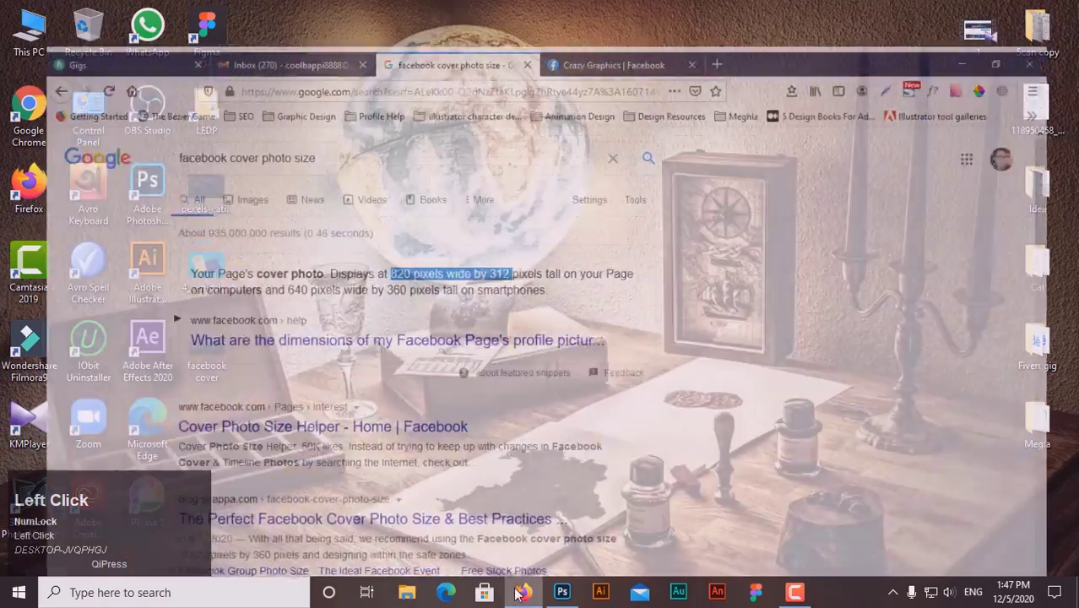
click(608, 14)
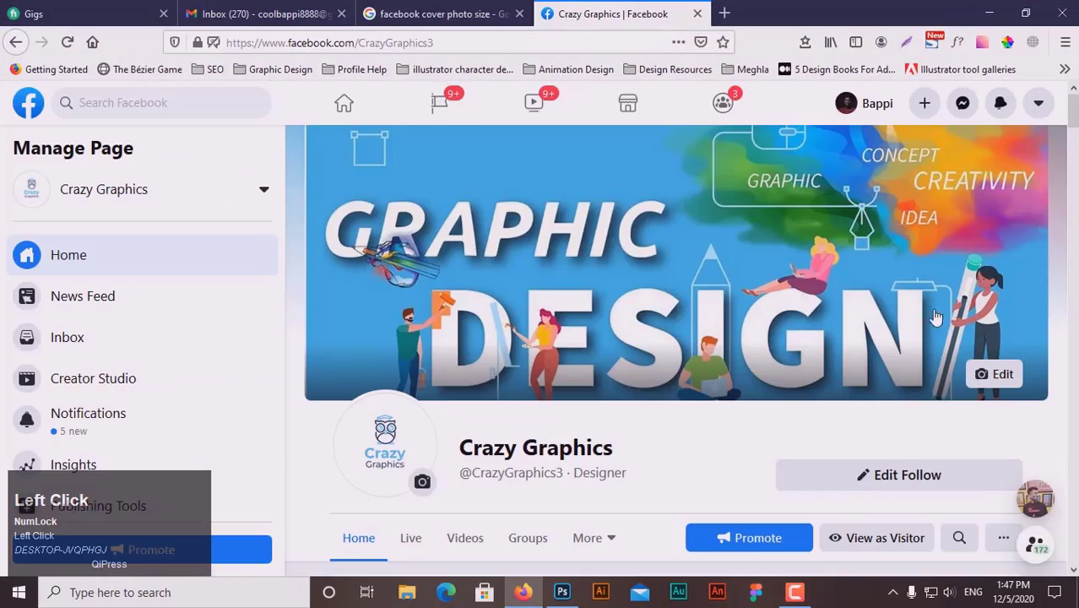
scroll(887, 287, down, 2)
scroll(888, 290, up, 2)
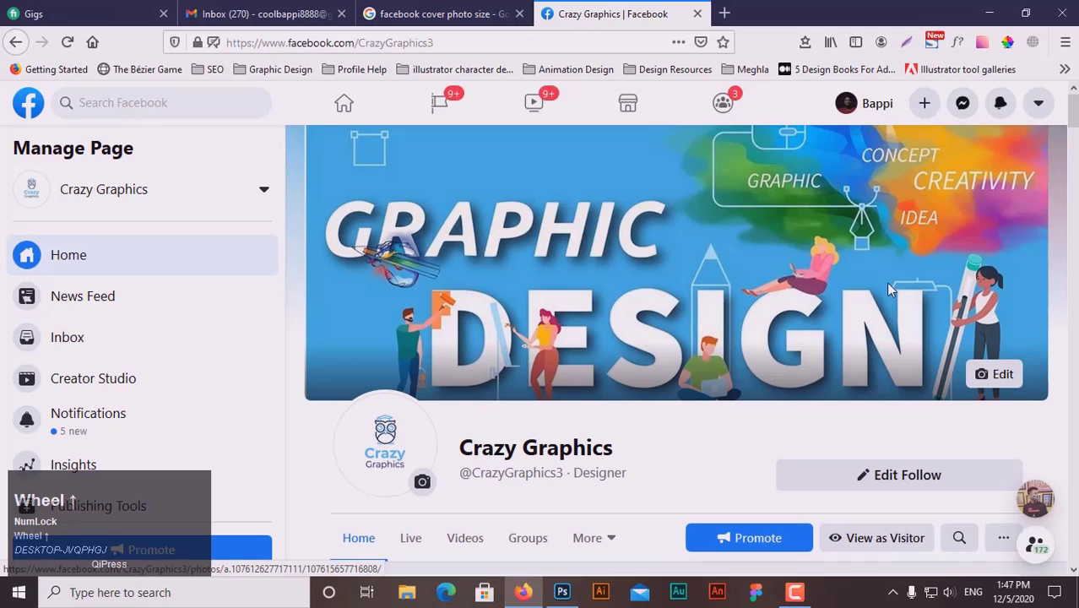
click(997, 375)
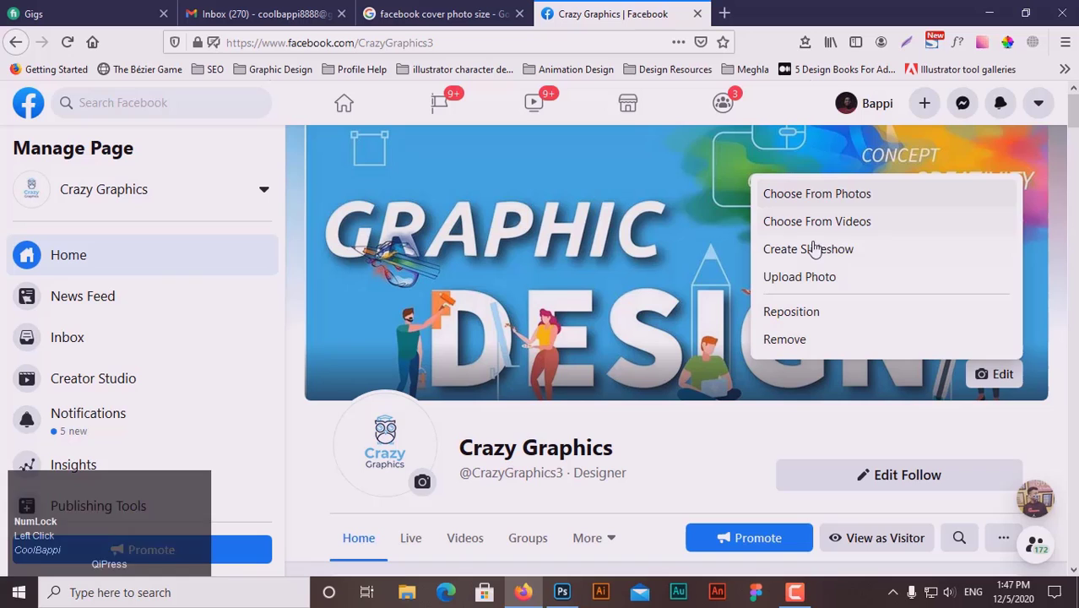
click(834, 195)
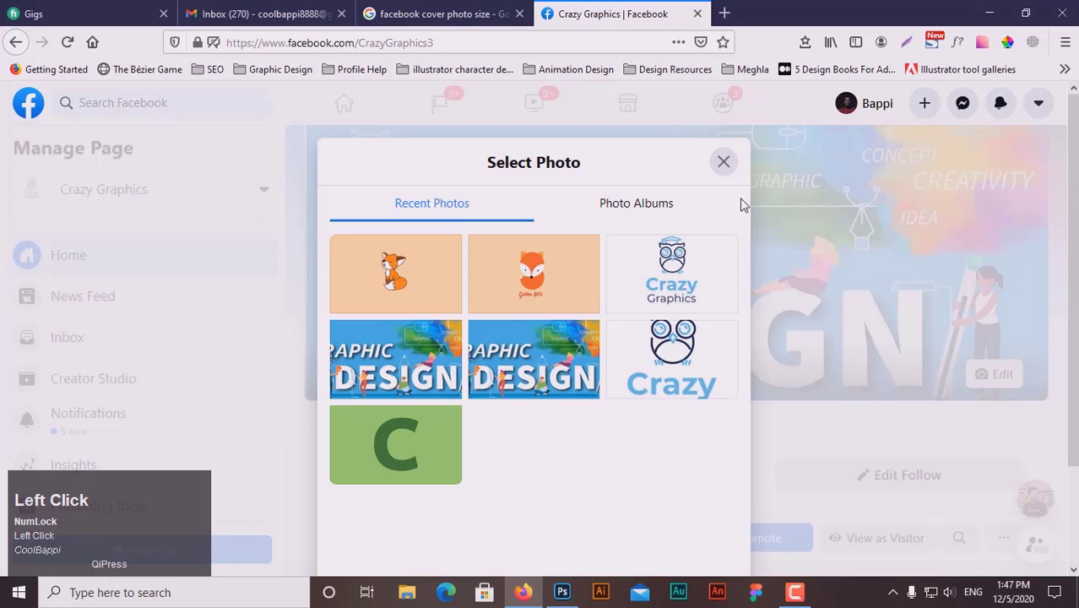
click(724, 164)
Step: Upload the "facebook cover" image from the Desktop as the Page's cover photo
click(989, 374)
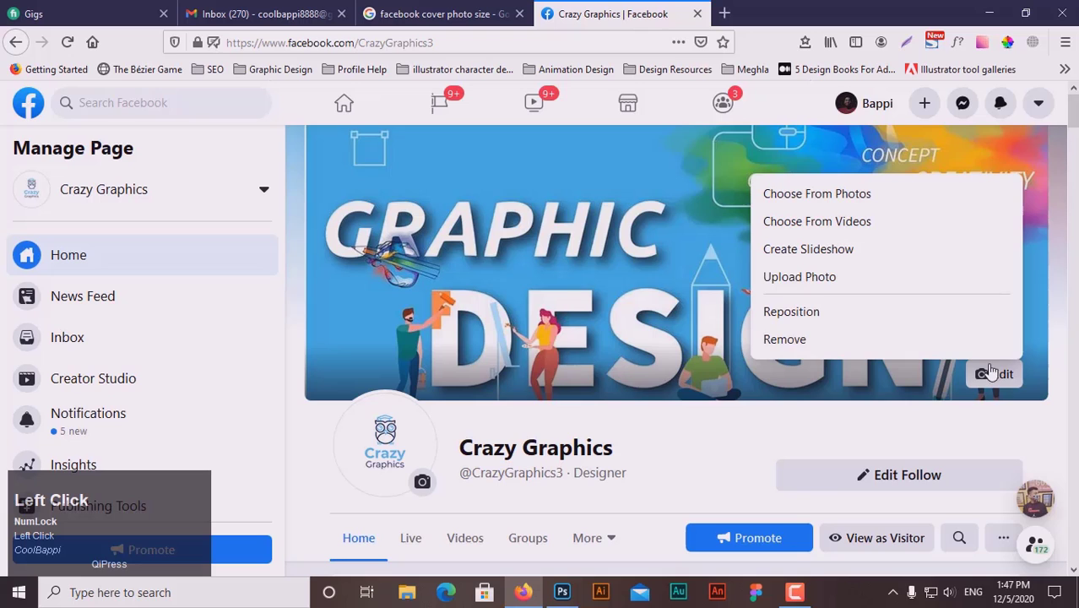
click(807, 282)
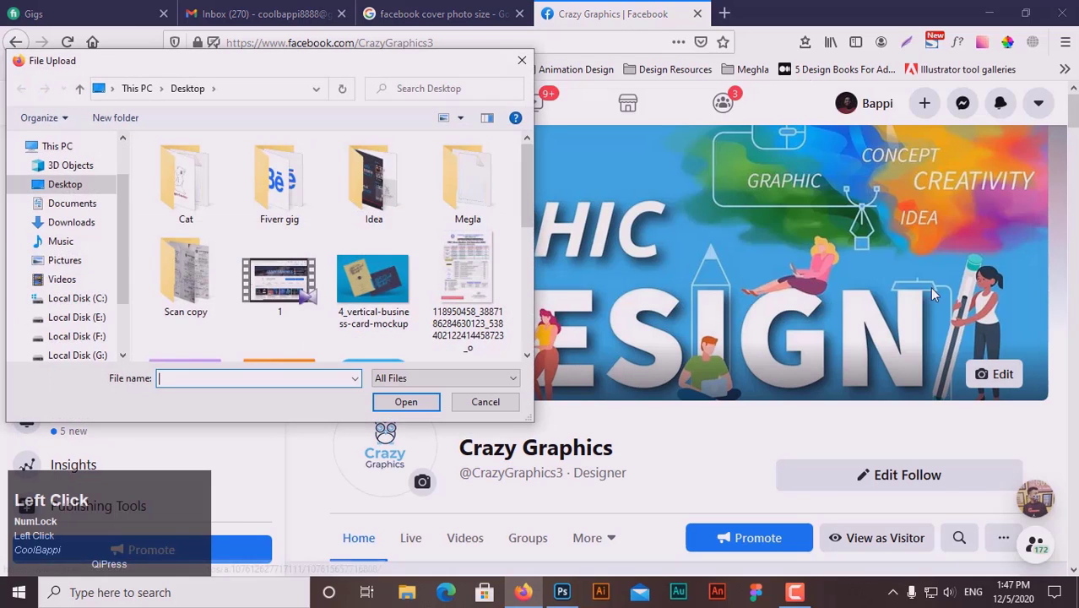
scroll(342, 270, down, 5)
scroll(343, 277, up, 2)
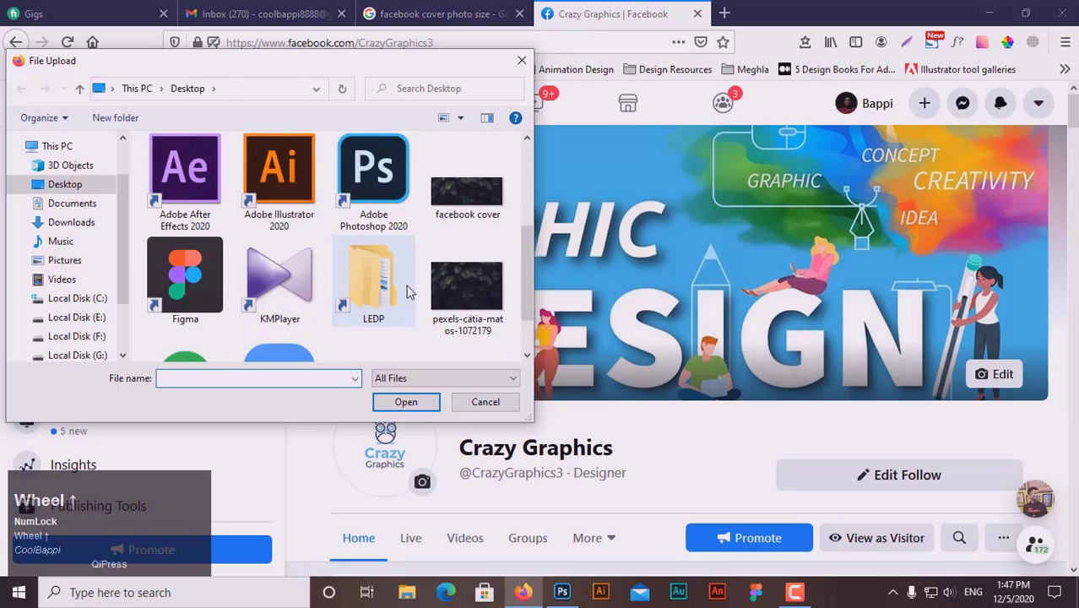
click(462, 199)
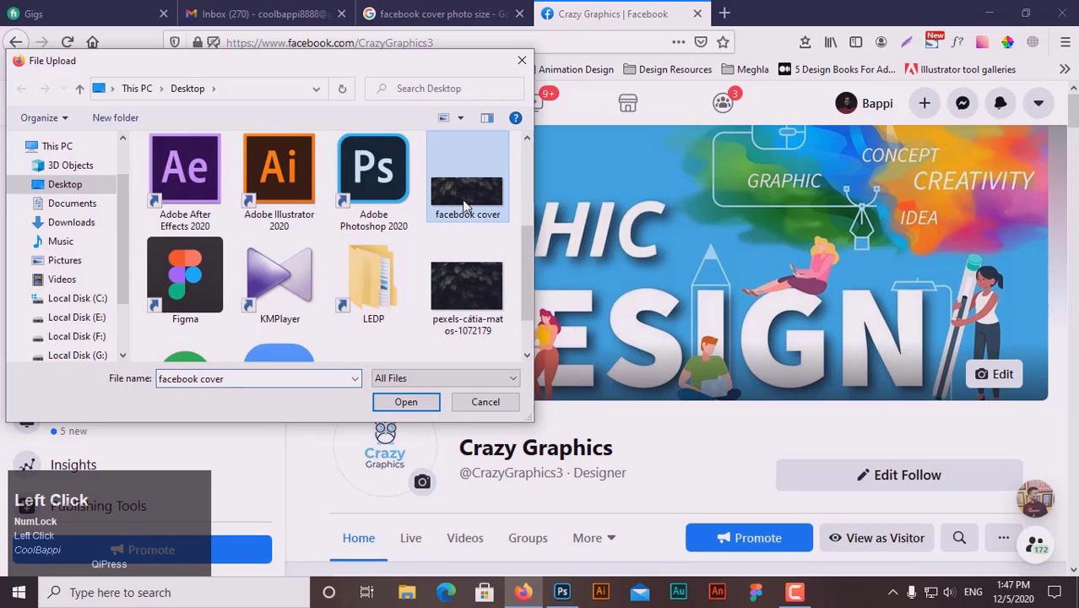
click(407, 402)
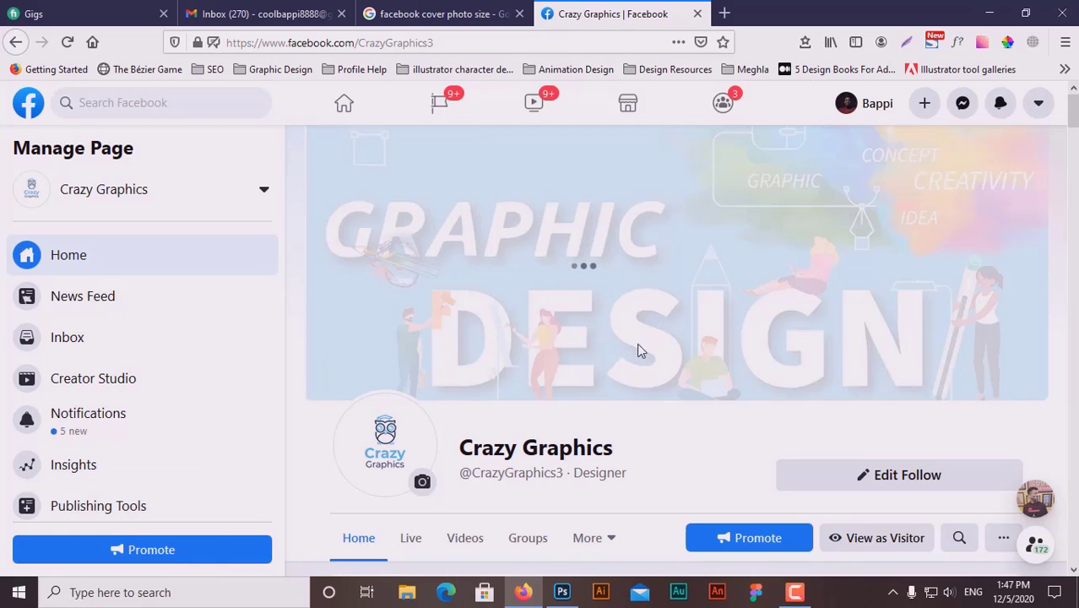
Step: Preview the palm-leaf cover on the Facebook Page and cancel the cover change
scroll(639, 346, down, 2)
scroll(640, 351, up, 2)
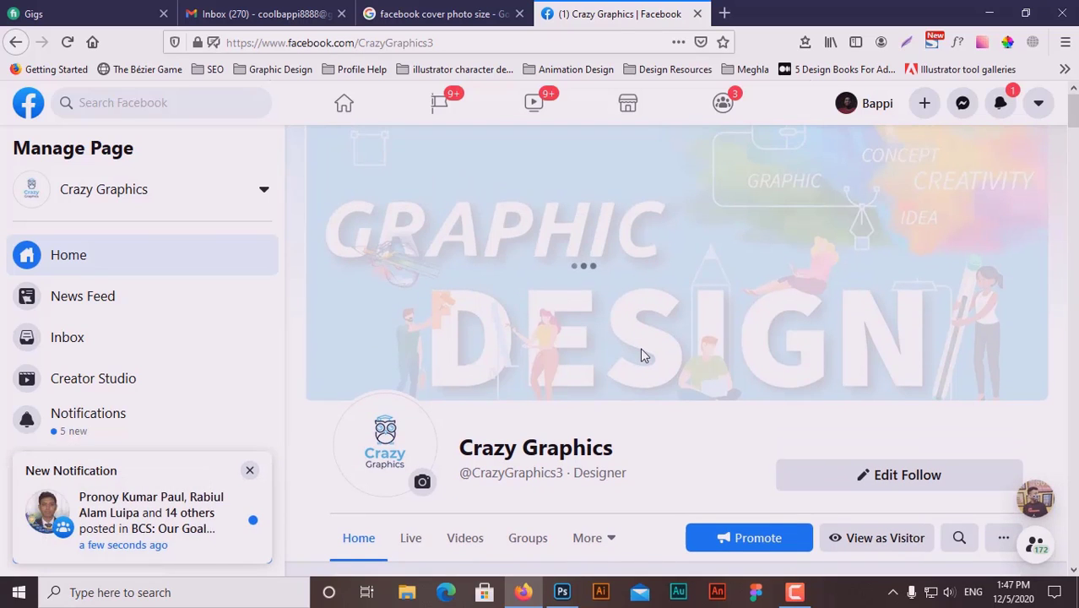
scroll(646, 347, up, 2)
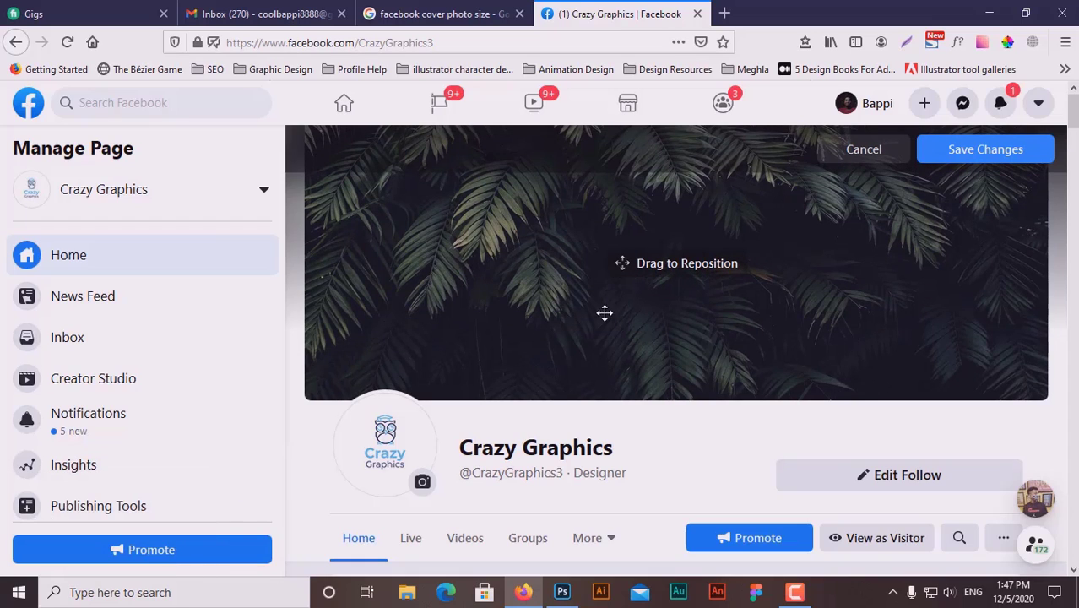
click(860, 157)
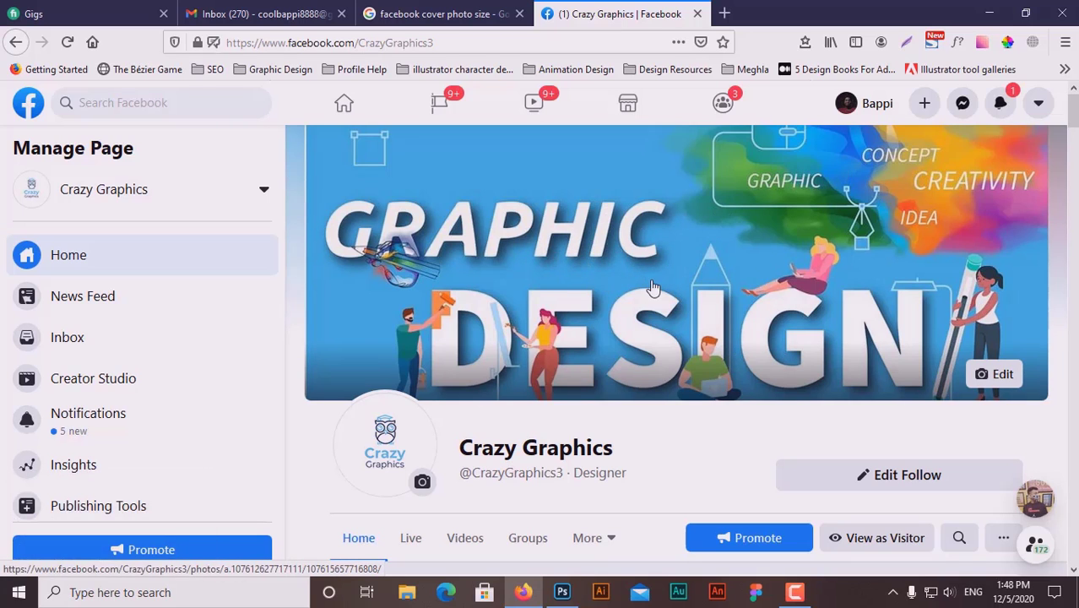
Step: Switch back to Photoshop and undo the crop of the palm-leaf photo
click(987, 14)
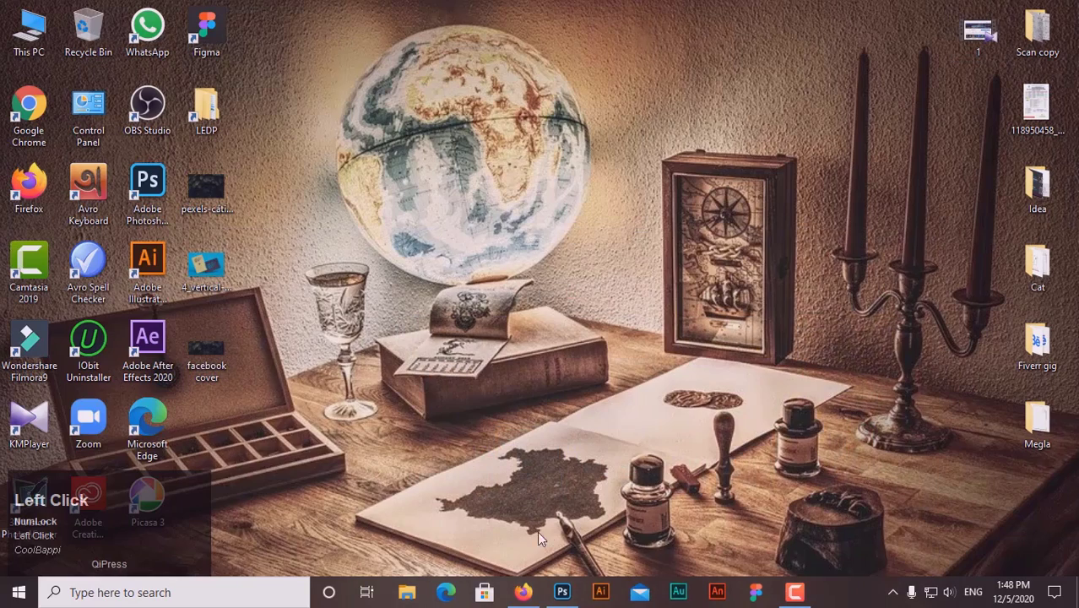
click(562, 592)
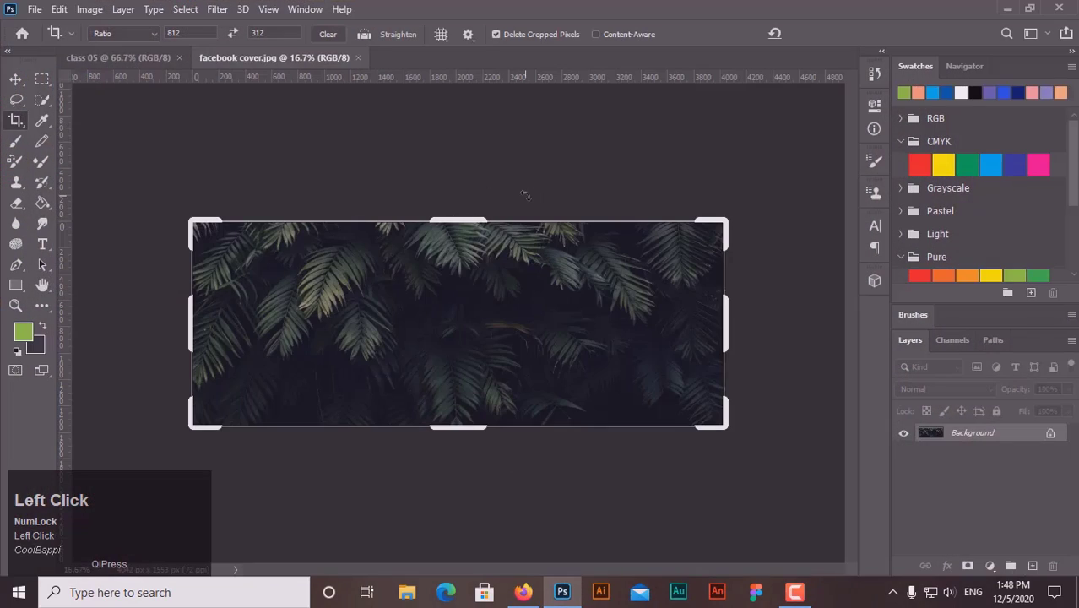
key(ctrl+z)
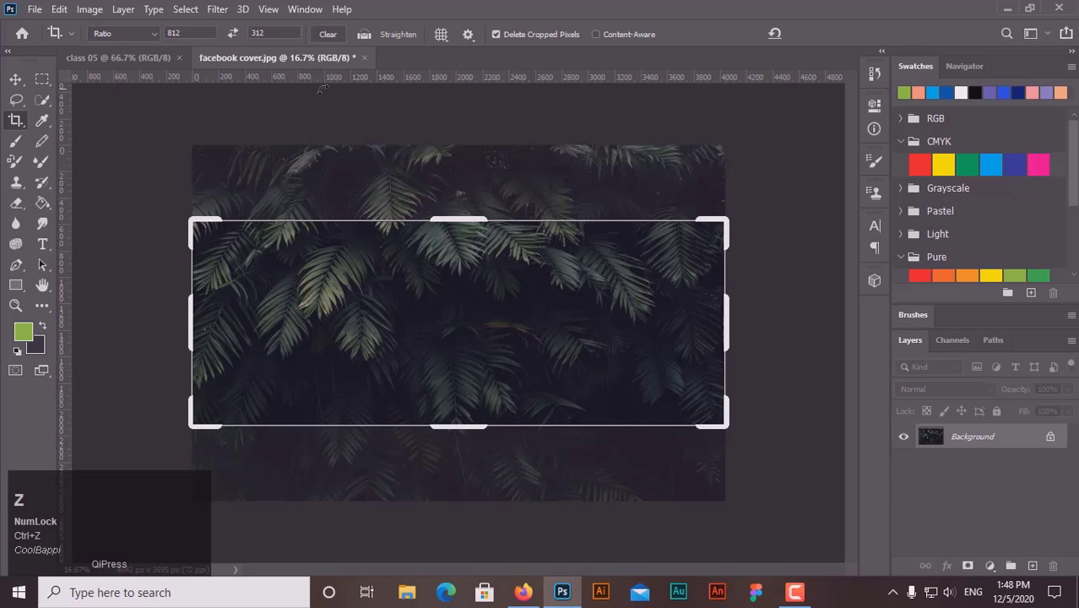
Step: Clear the Crop tool's width and height ratio values
click(15, 79)
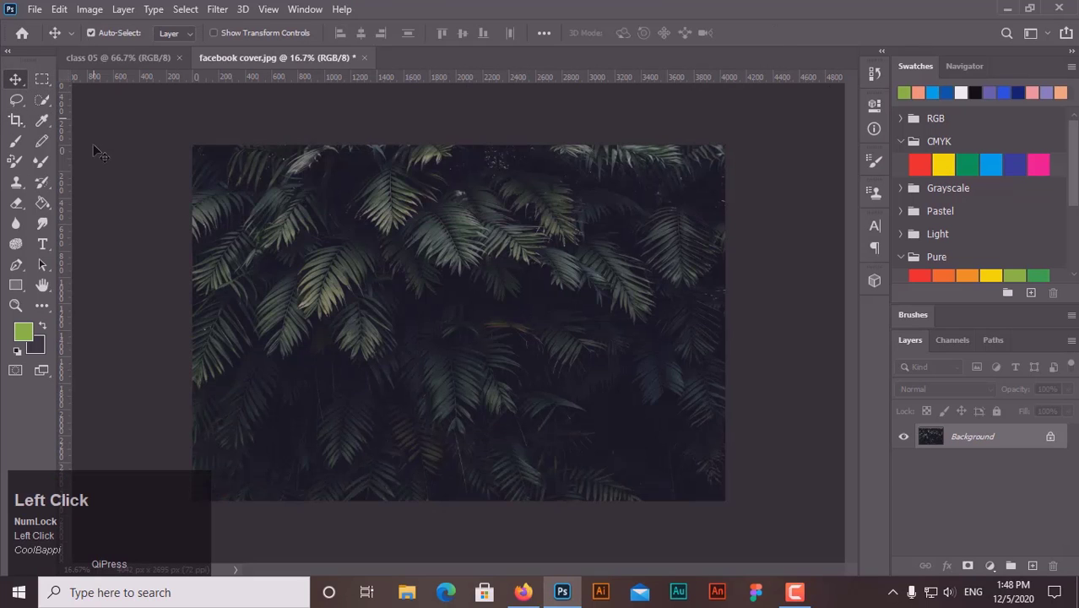
click(15, 119)
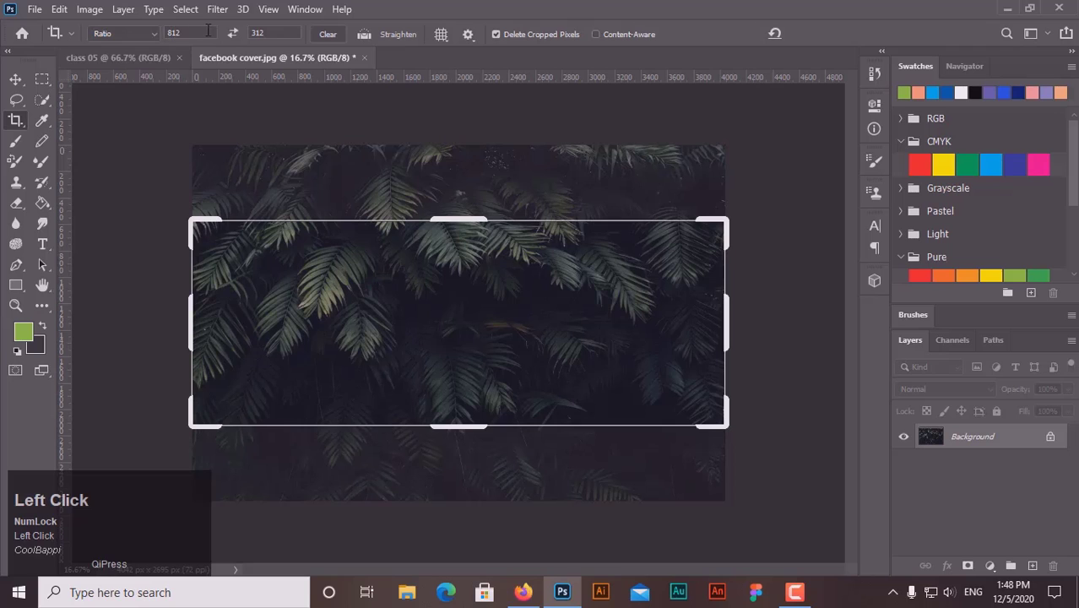
click(327, 36)
click(16, 81)
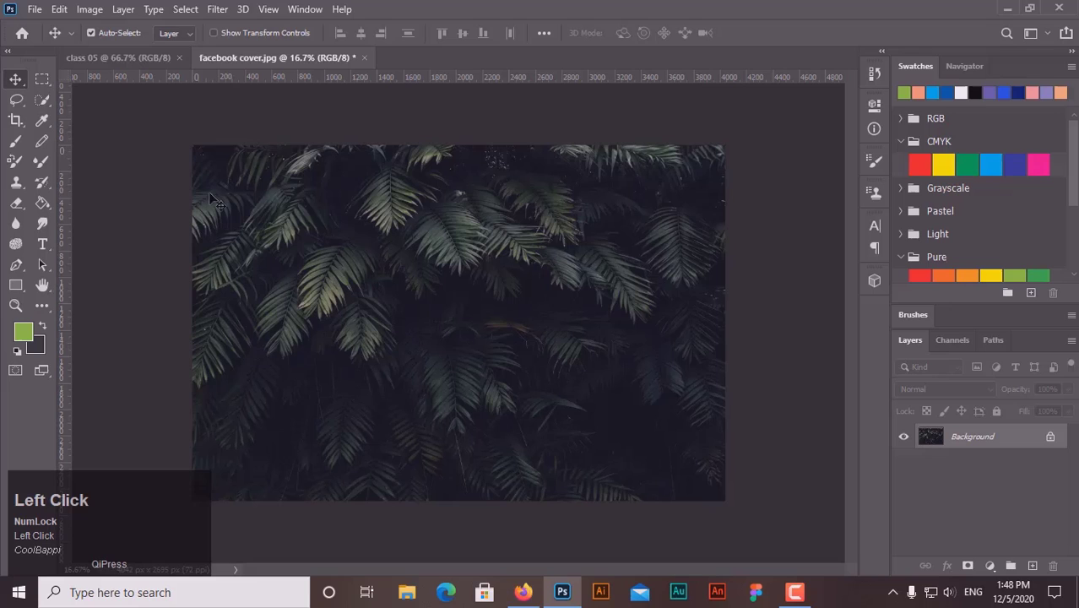
Step: Try an unconstrained wide crop frame across the middle of the palm-leaf photo and undo it
click(16, 119)
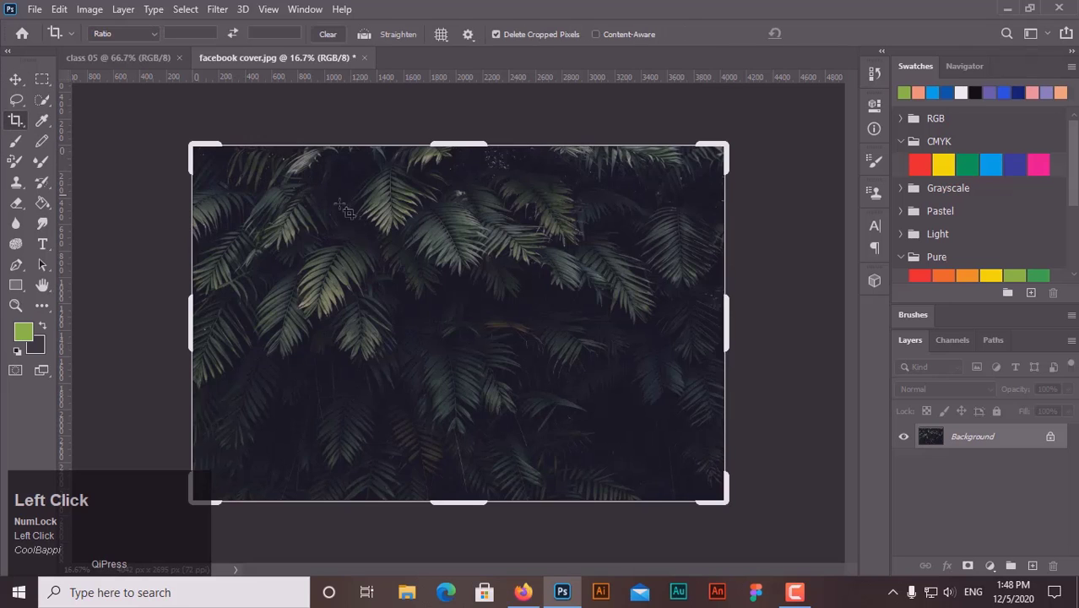
drag(245, 233, 683, 388)
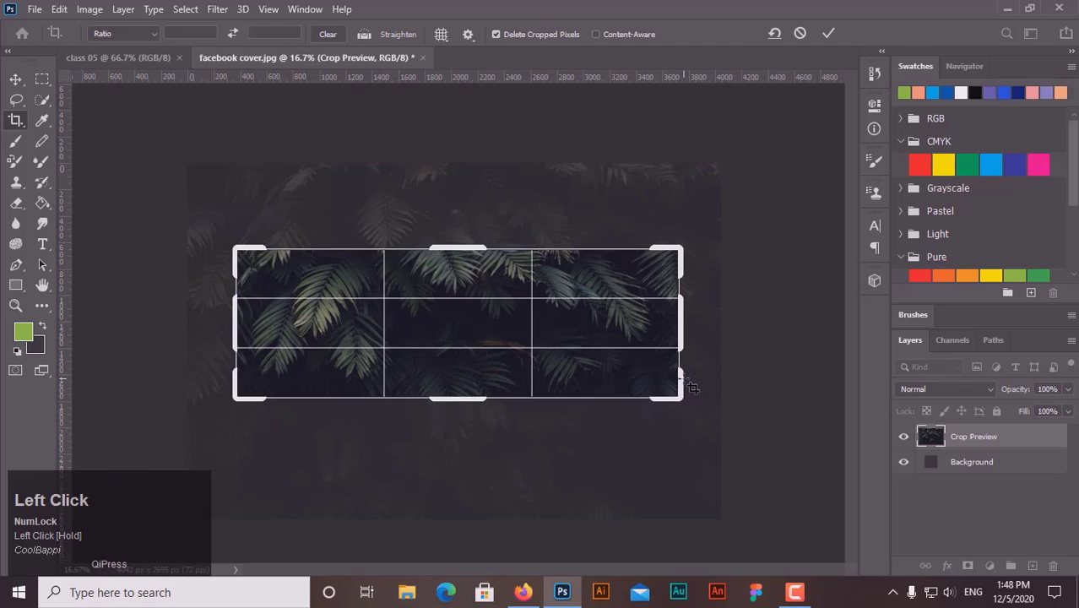
key(ctrl+z)
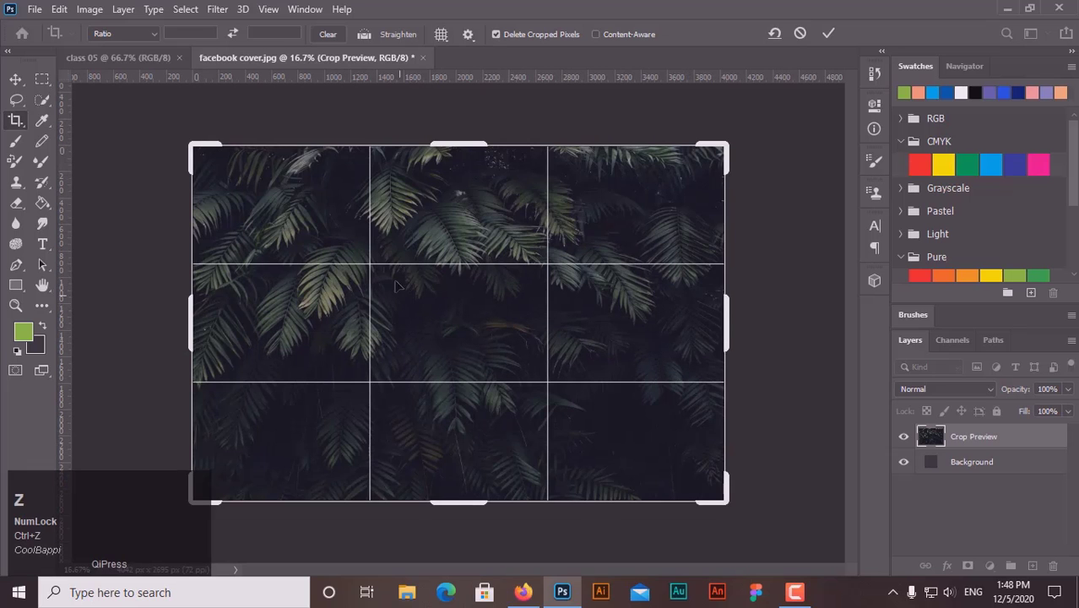
mouse_move(424, 196)
mouse_down()
mouse_move(483, 203)
mouse_move(400, 210)
mouse_move(424, 196)
mouse_up()
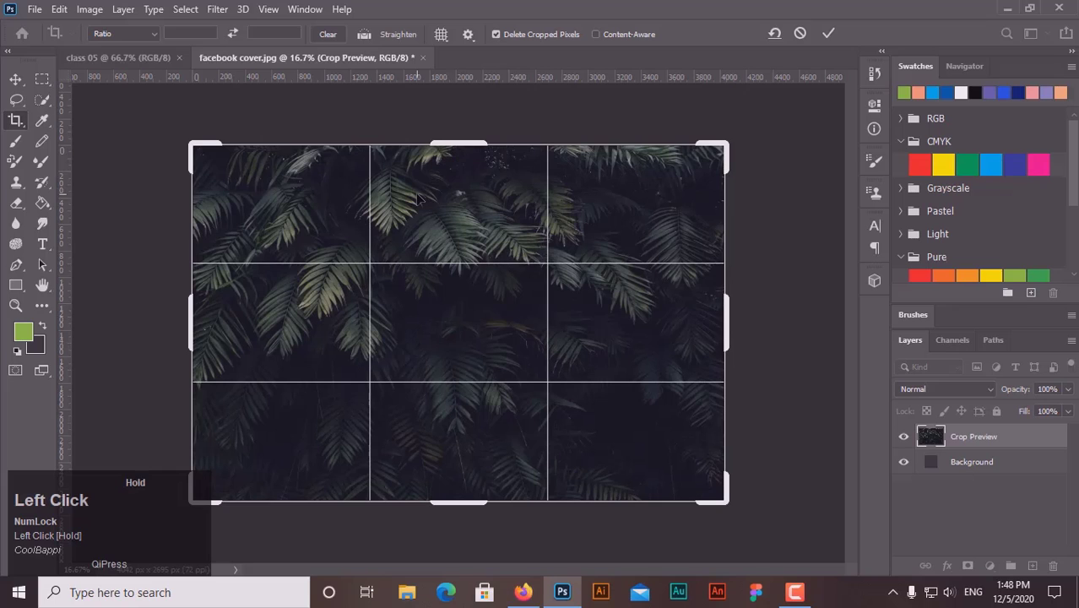
click(15, 125)
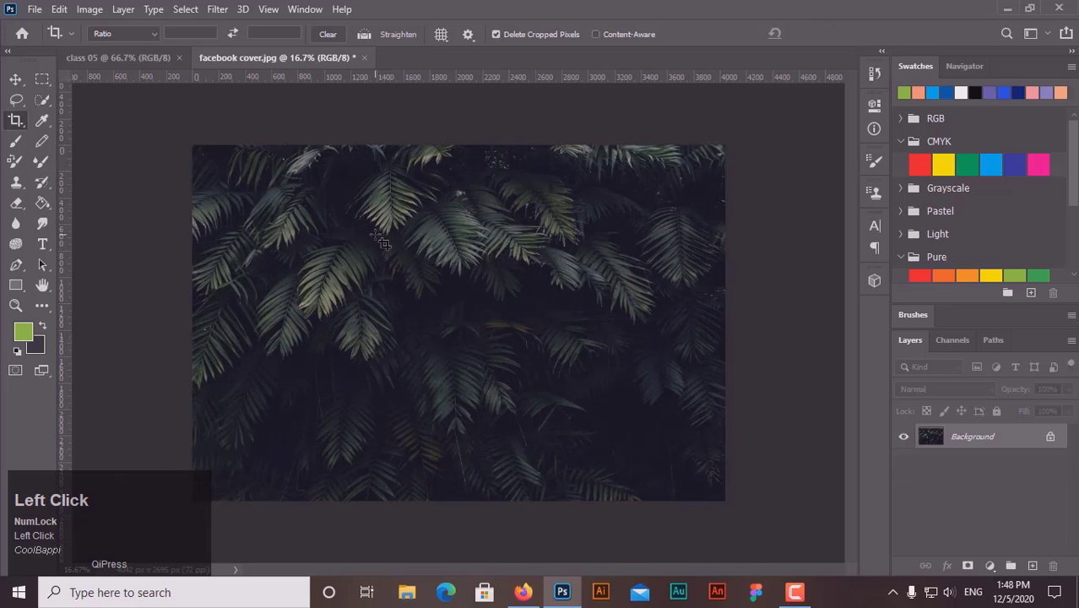
Step: Draw a smaller unconstrained crop frame, reposition the photo beneath it, and cancel the crop
drag(430, 207, 728, 334)
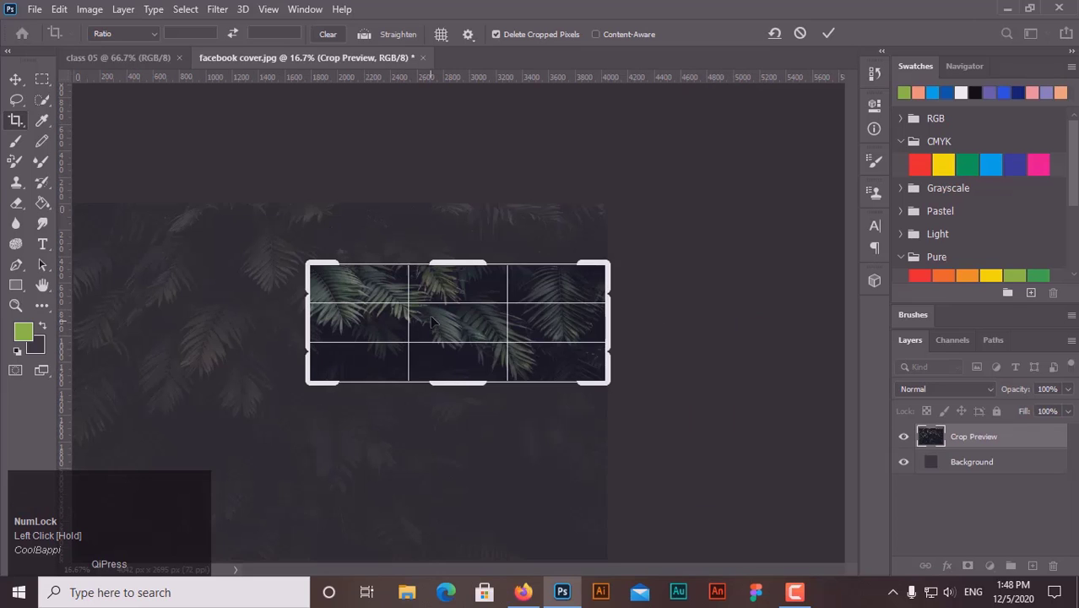
drag(406, 338, 541, 241)
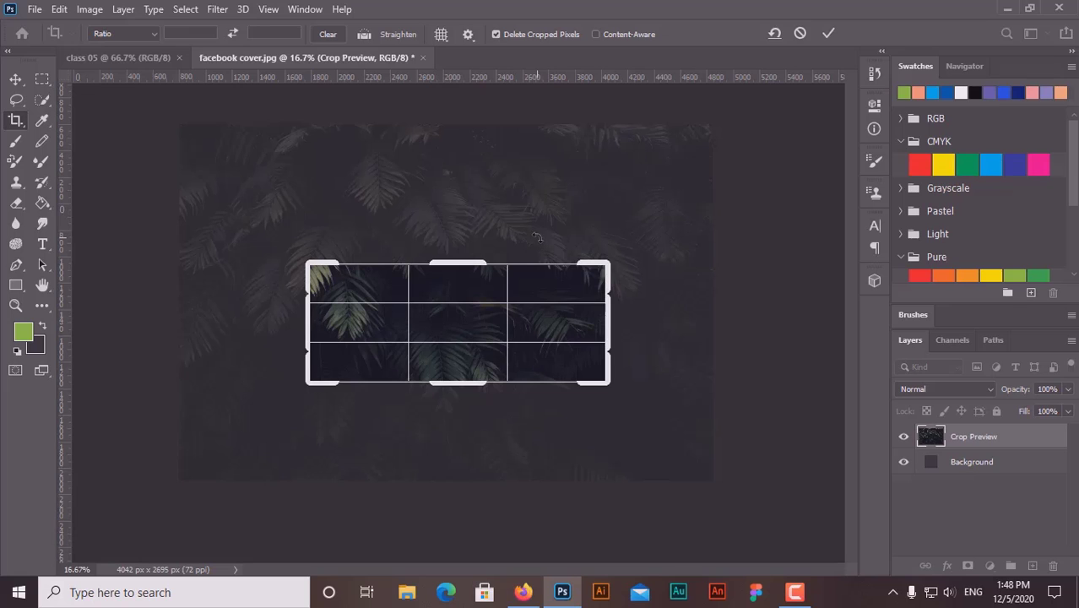
click(177, 34)
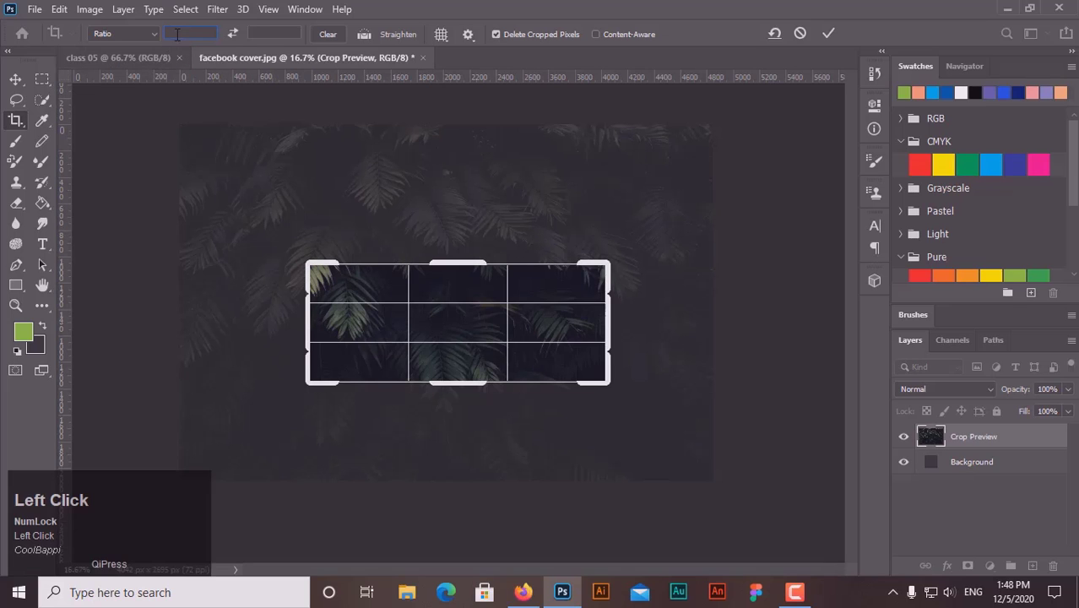
click(800, 34)
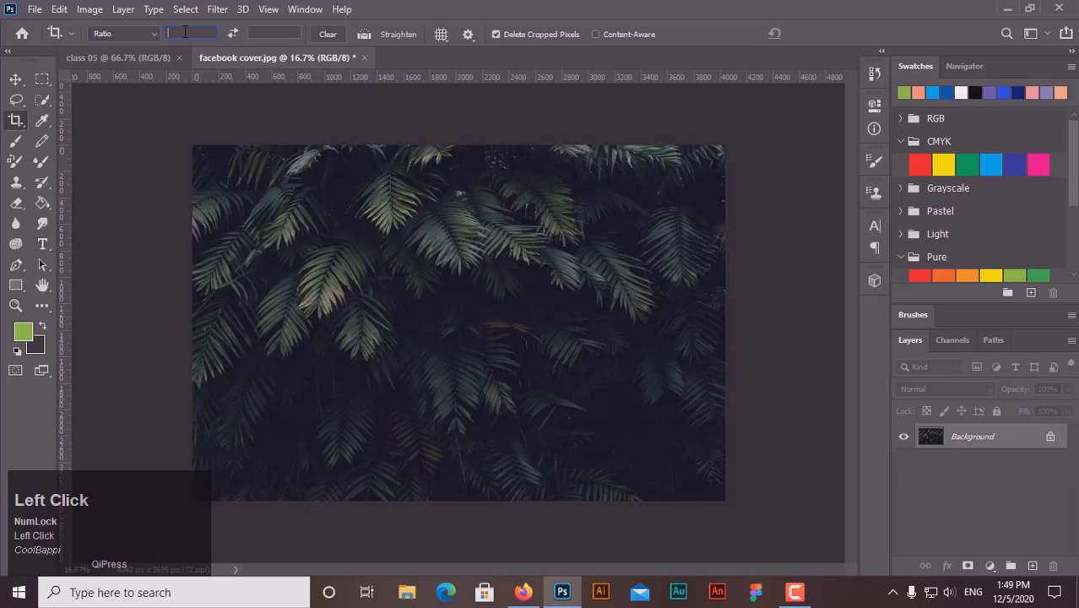
Step: Set the crop ratio to 120 by 120, try repositioning the photo within the square frame, and cancel the crop preview
text(120)
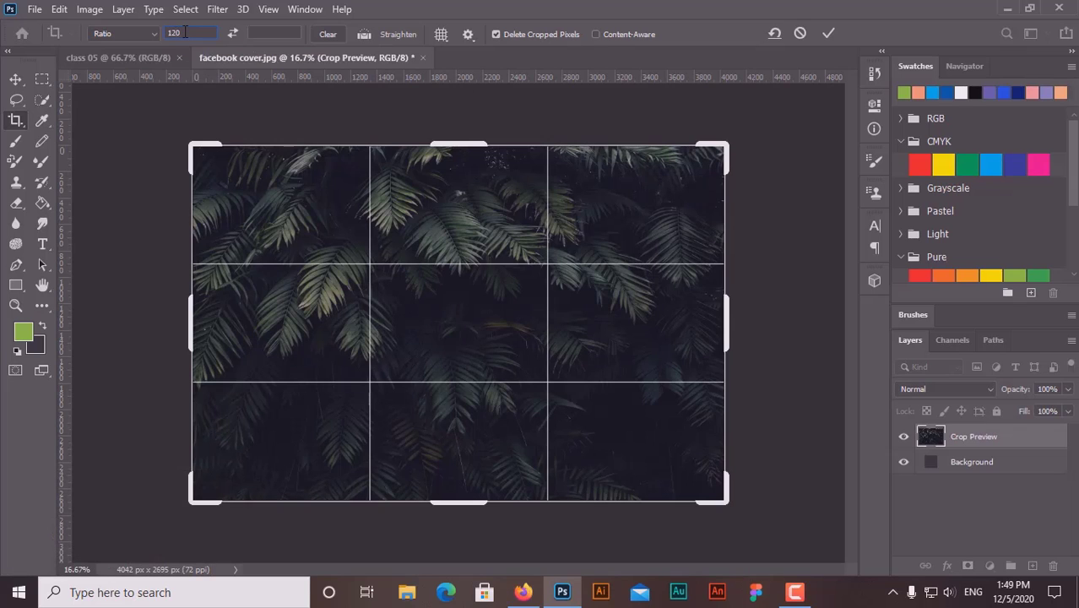
click(273, 34)
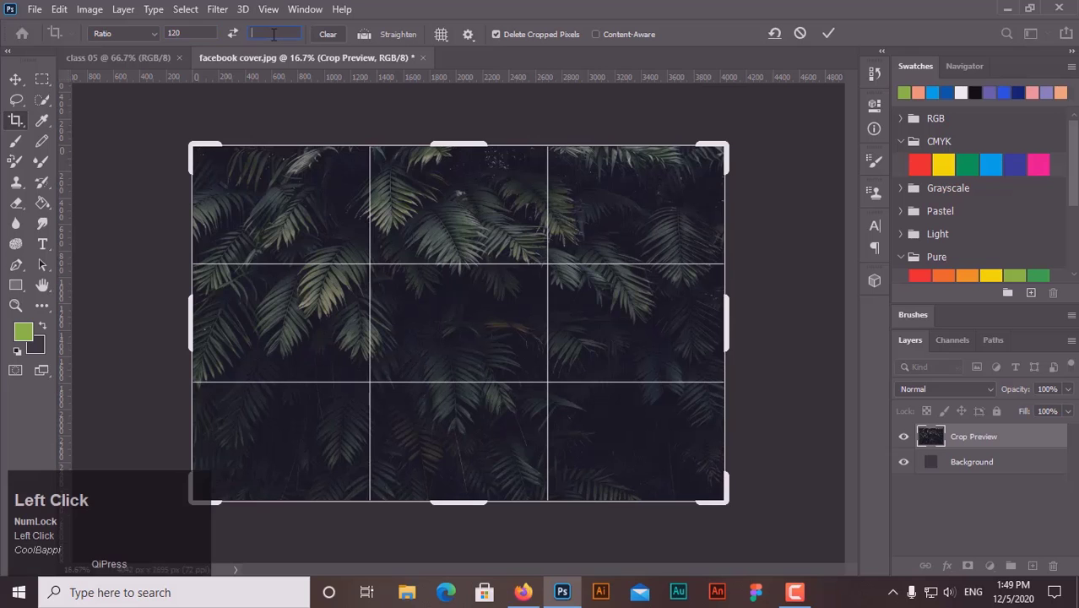
text(120)
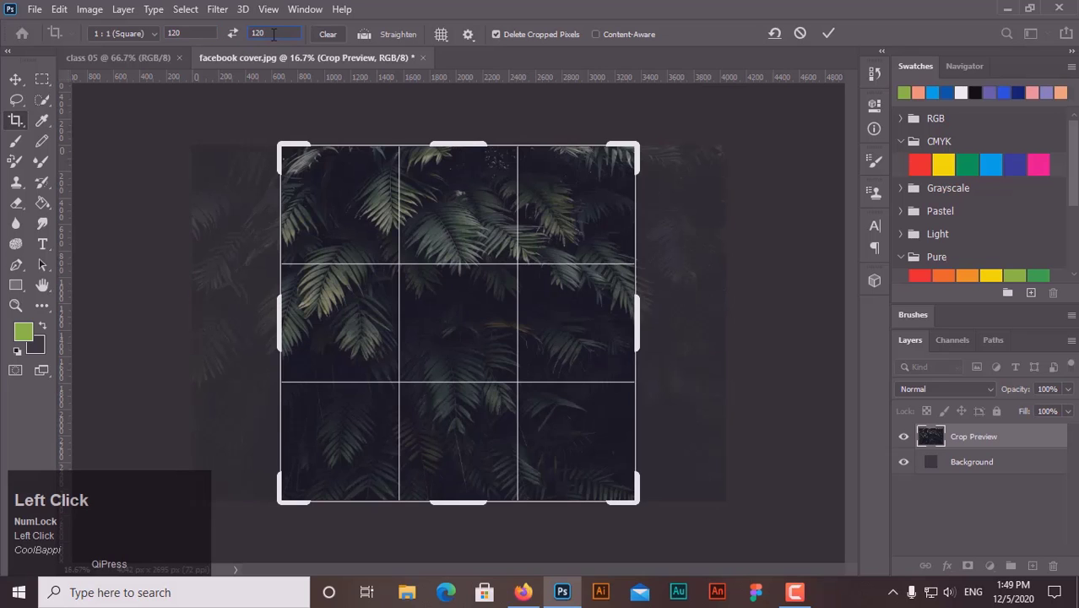
drag(458, 301, 353, 190)
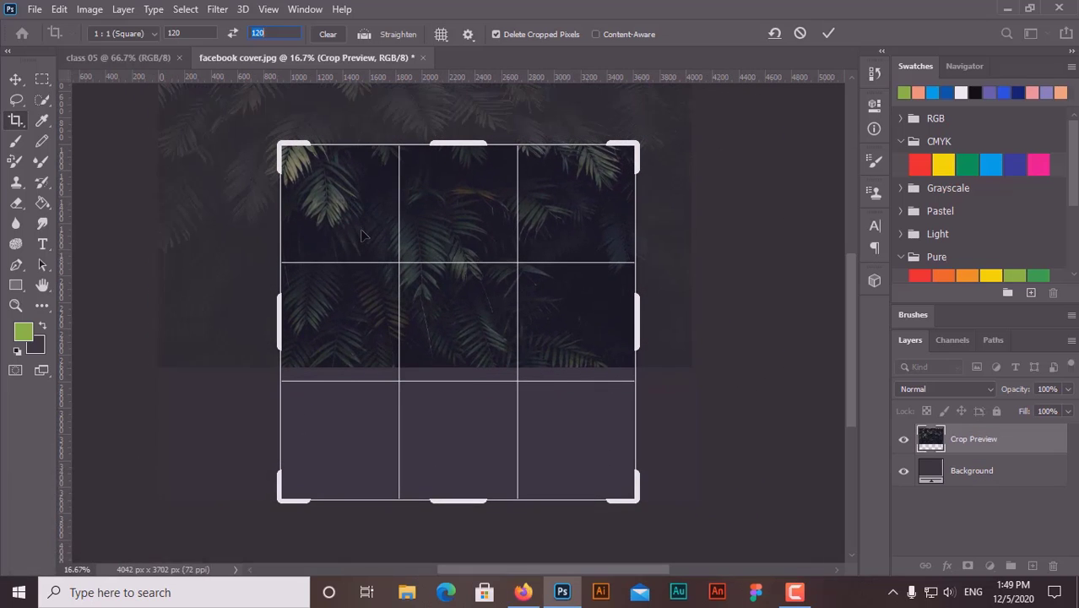
click(799, 35)
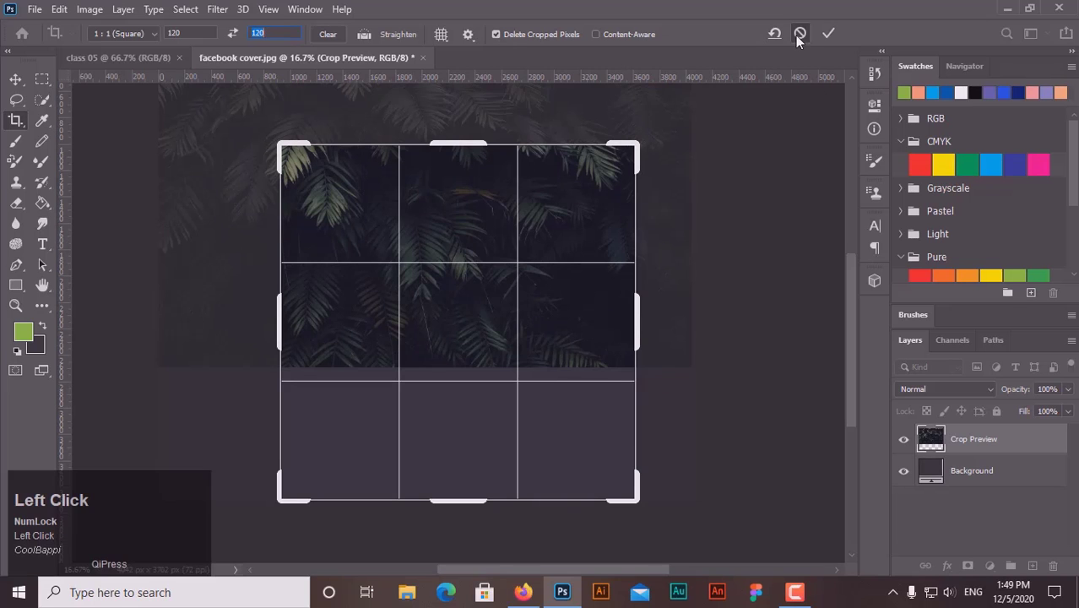
Step: Try a small square crop frame over the palm leaves near the middle of the photo
click(15, 122)
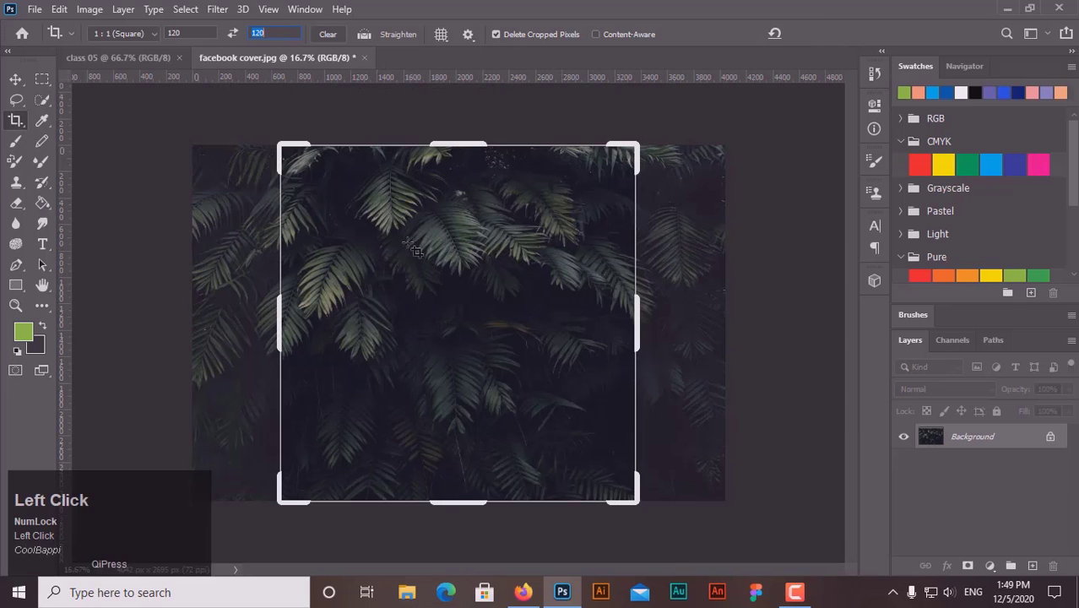
drag(400, 244, 568, 286)
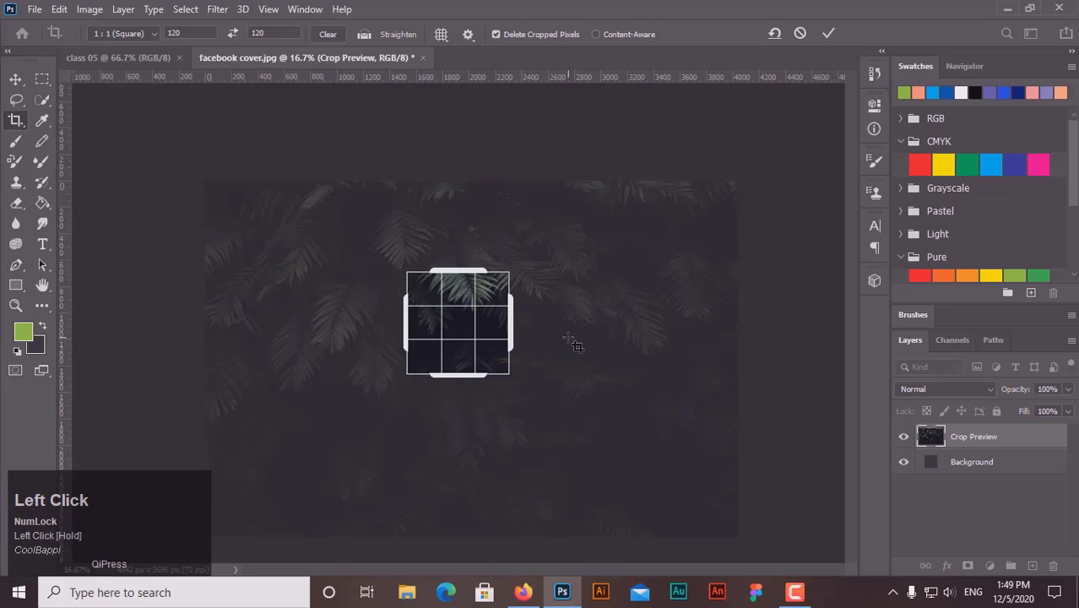
Step: Switch to Firefox and search Google for "facebook profile picture size"
click(524, 592)
click(443, 13)
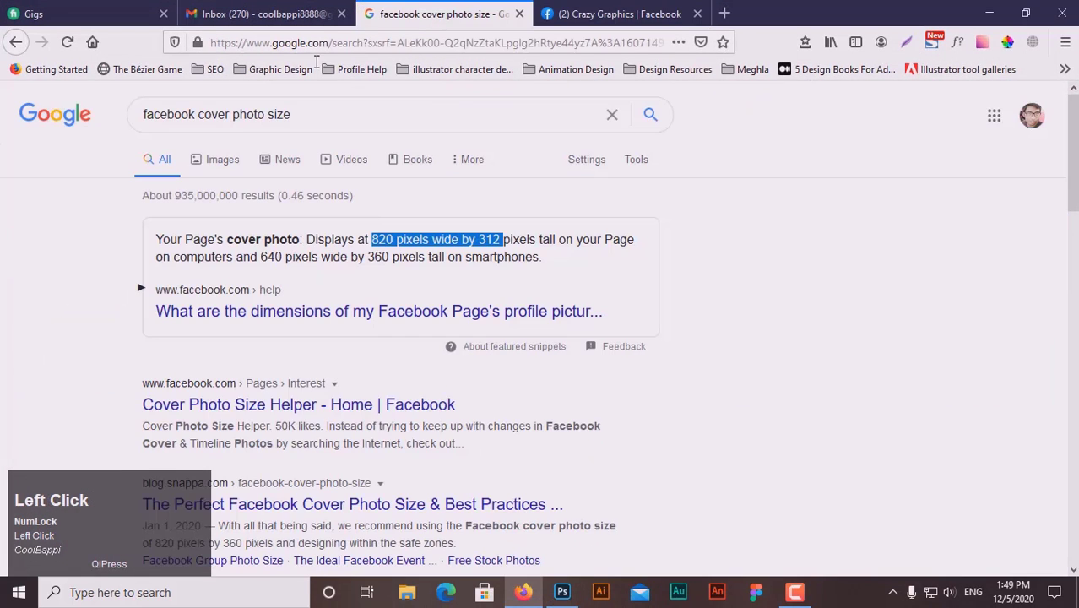
drag(315, 111, 211, 114)
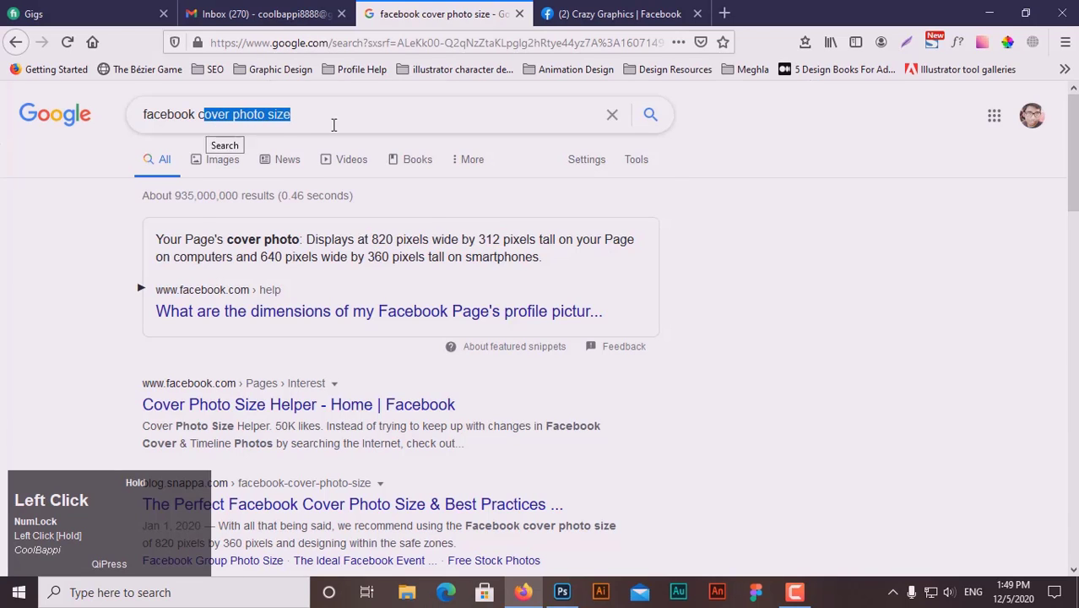
click(267, 117)
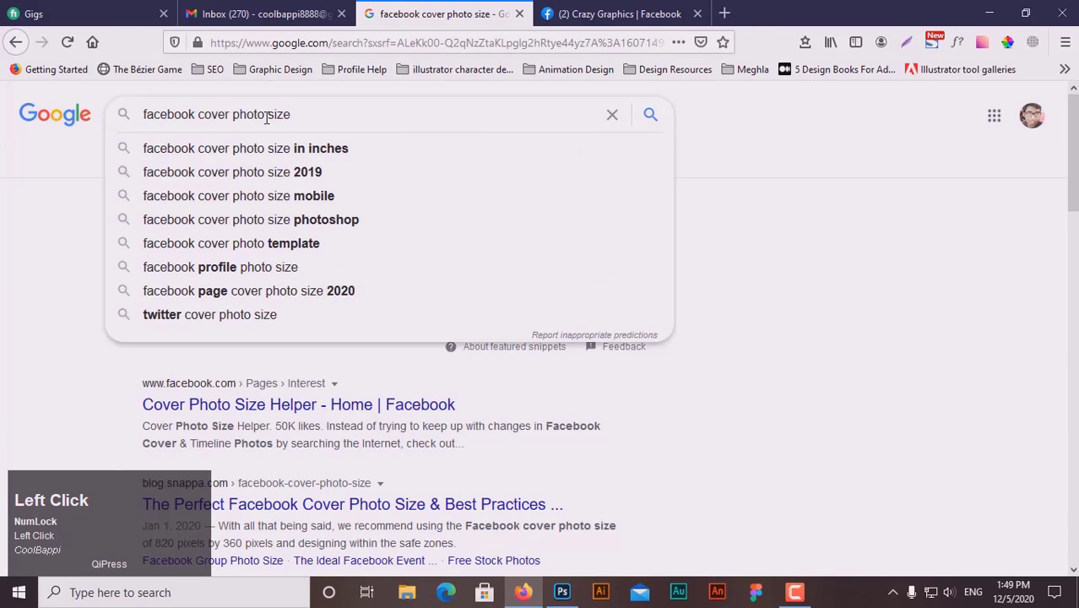
double_click(221, 114)
key(BackSpace)
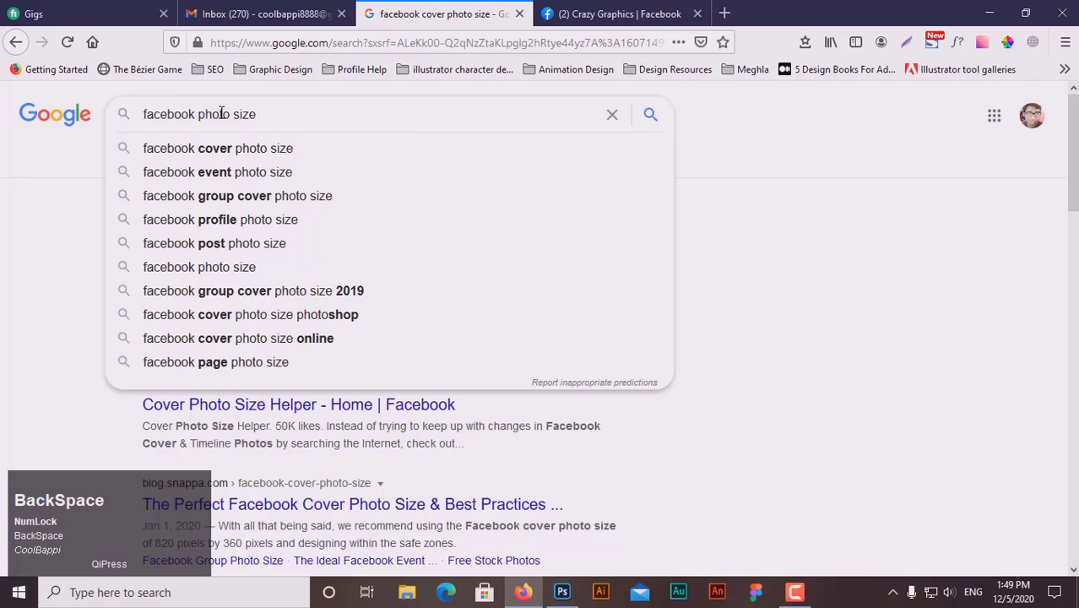
key(Delete)
key(Delete)
key(Delete)
key(Delete)
key(Delete)
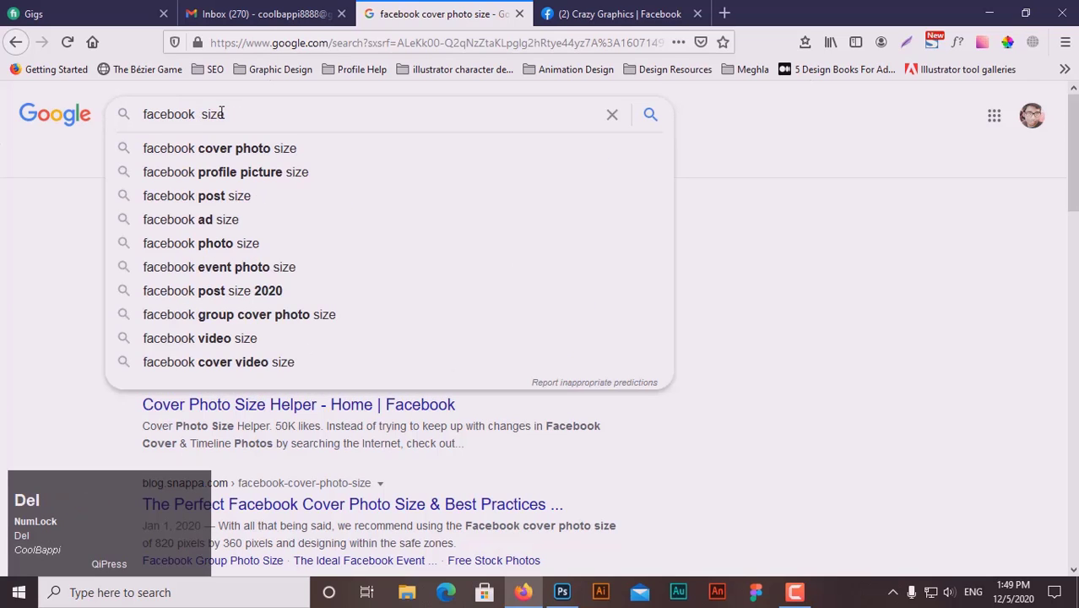
text(profil)
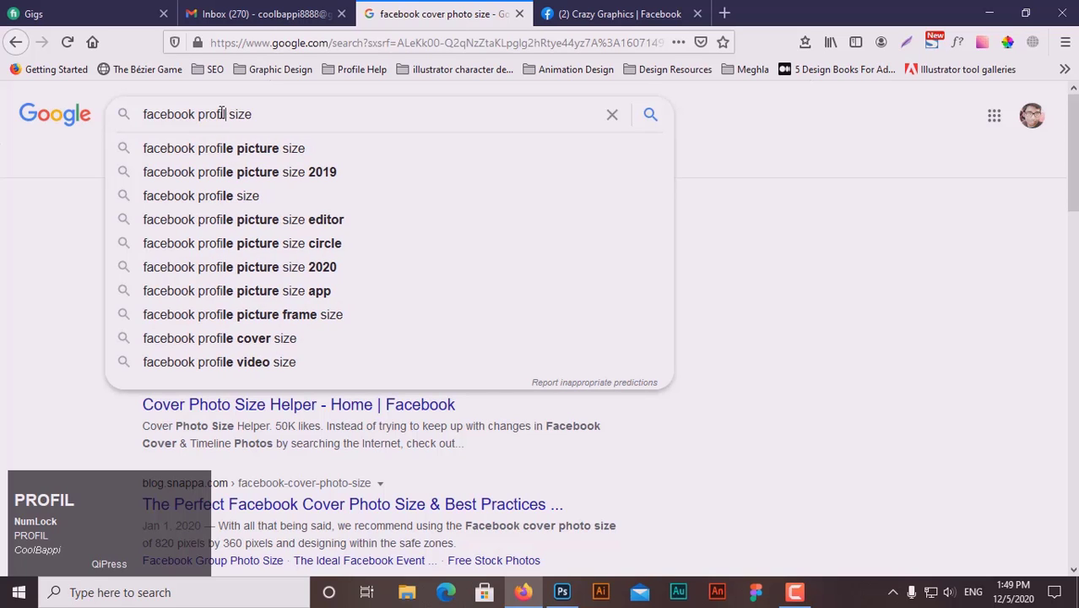
key(Down)
key(Return)
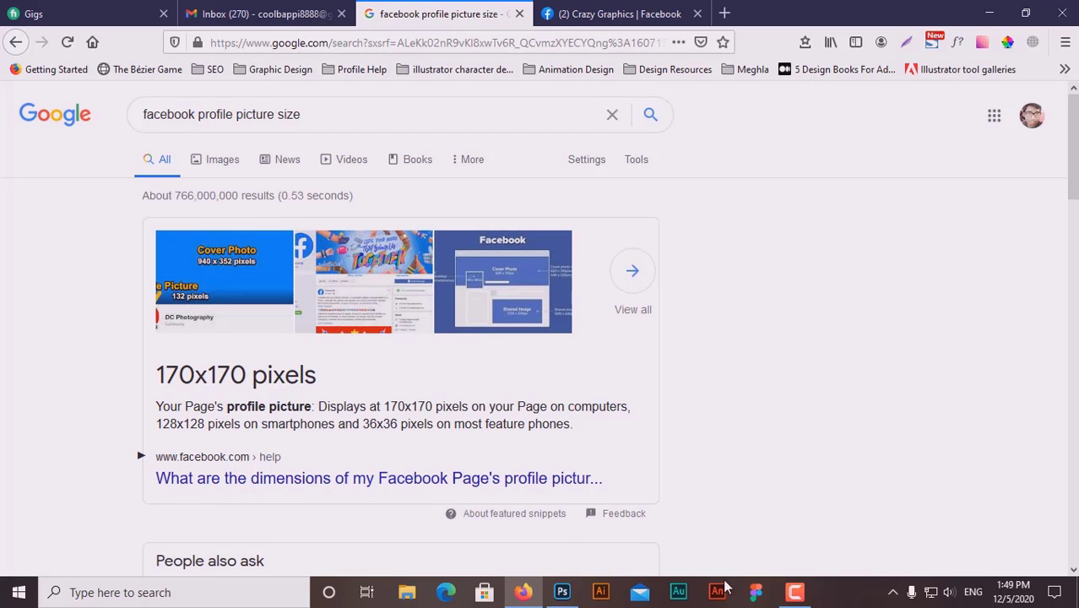
Step: Return to Photoshop, replace the pending crop with a 170 by 170 ratio crop, and undo it
click(564, 593)
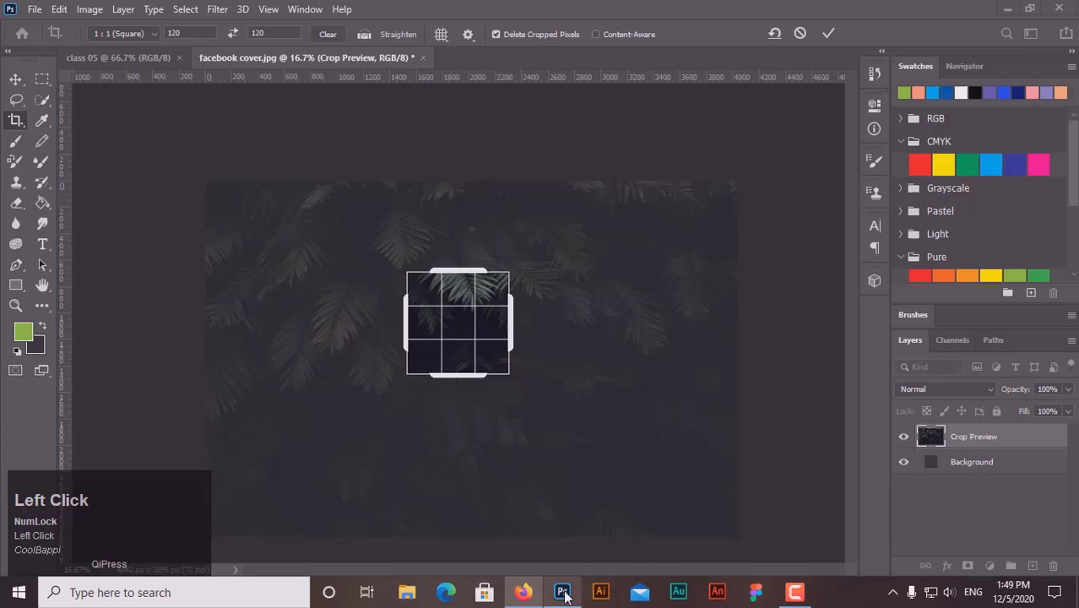
click(797, 34)
drag(201, 32, 130, 32)
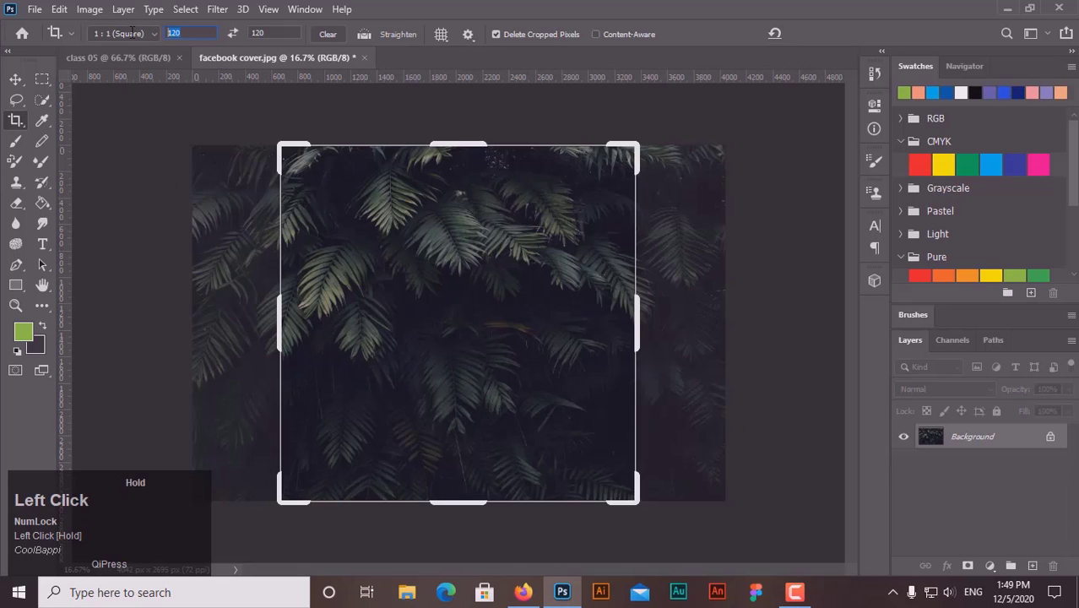
text(170)
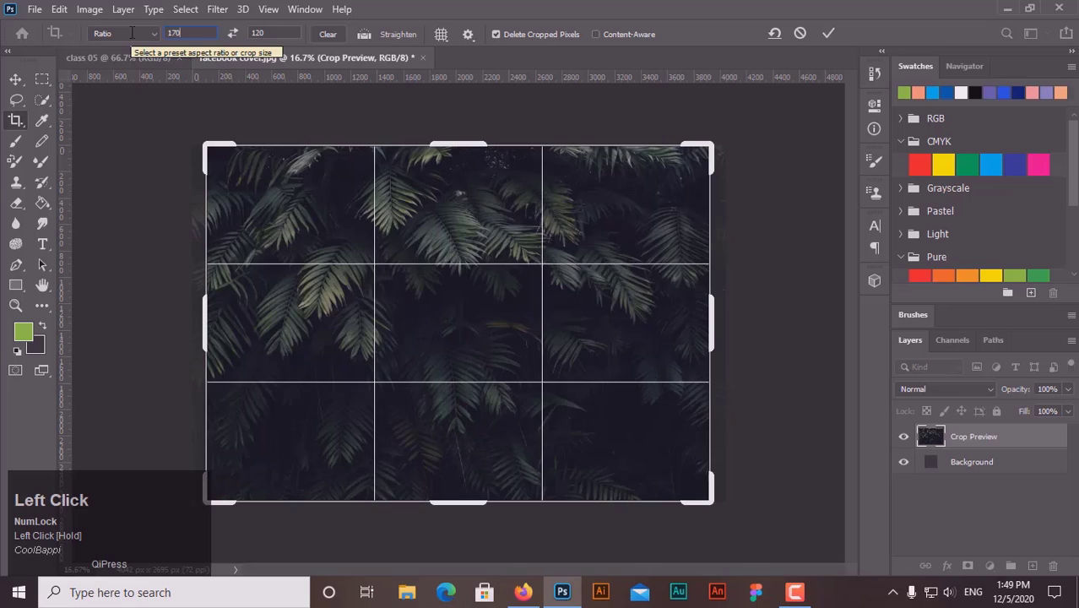
drag(265, 33, 237, 35)
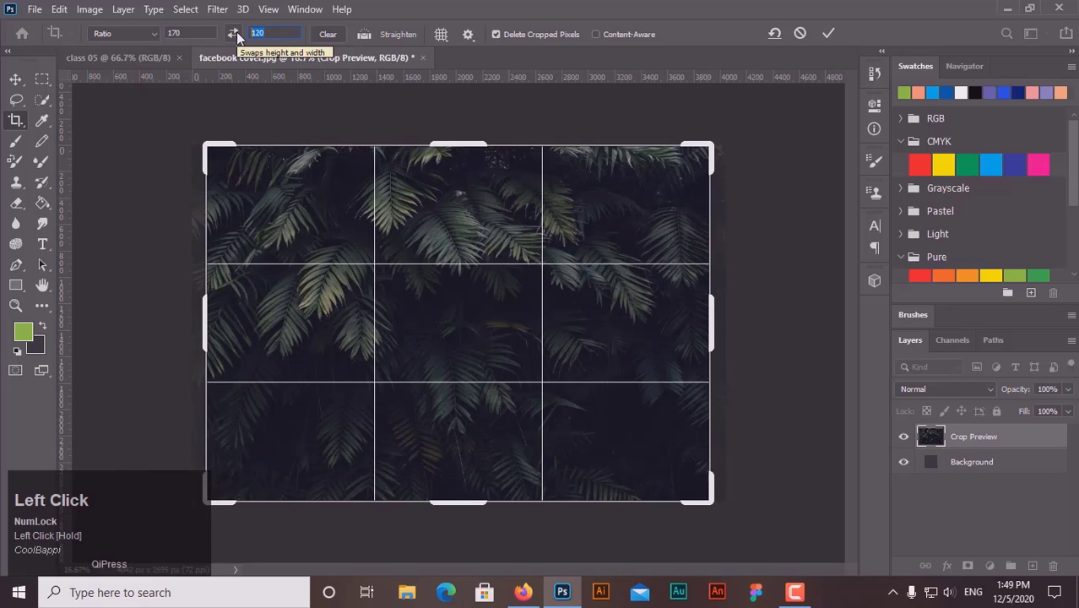
text(170)
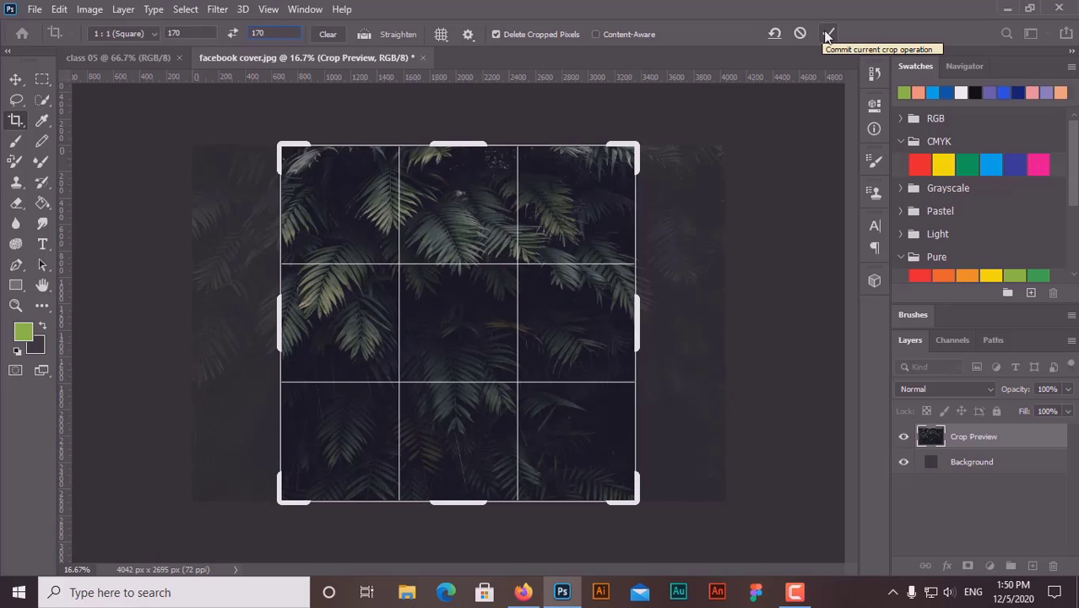
click(828, 34)
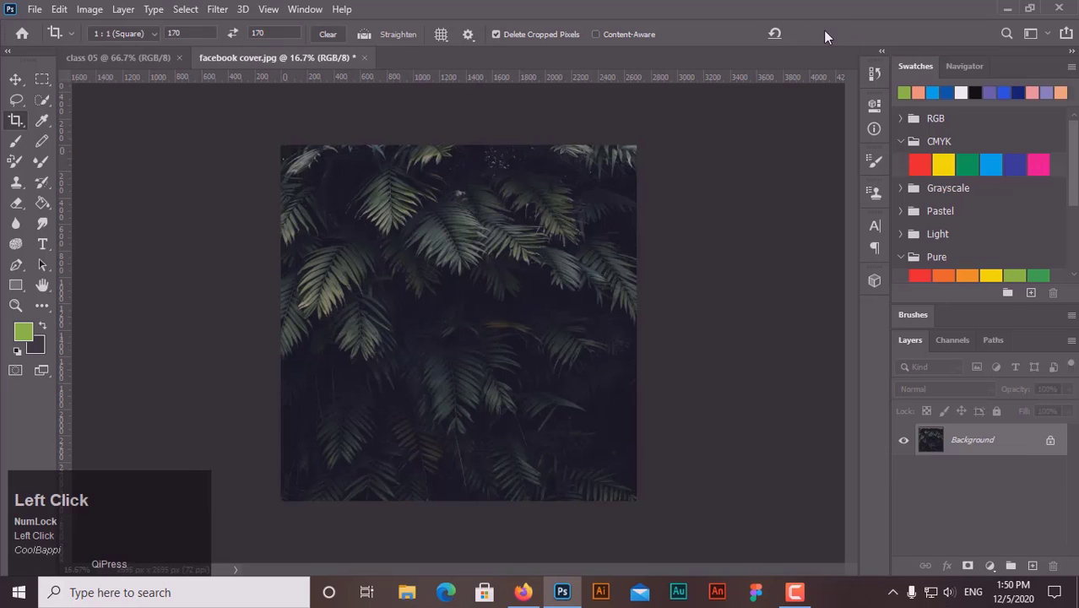
key(ctrl+z)
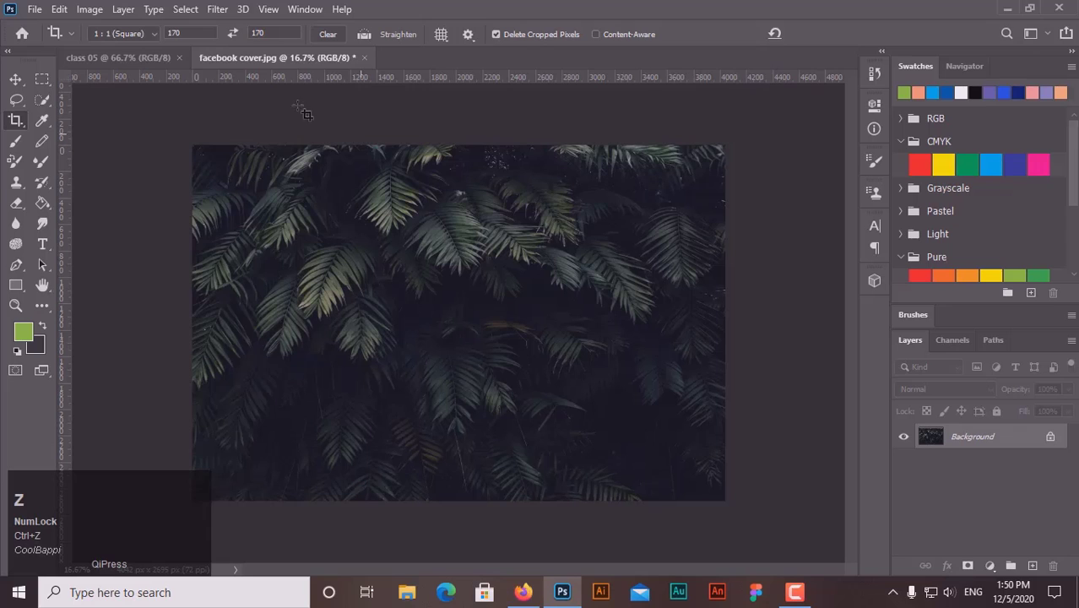
Step: Clear the crop ratio values and enter 170 by 170 as the new ratio
click(328, 33)
click(209, 31)
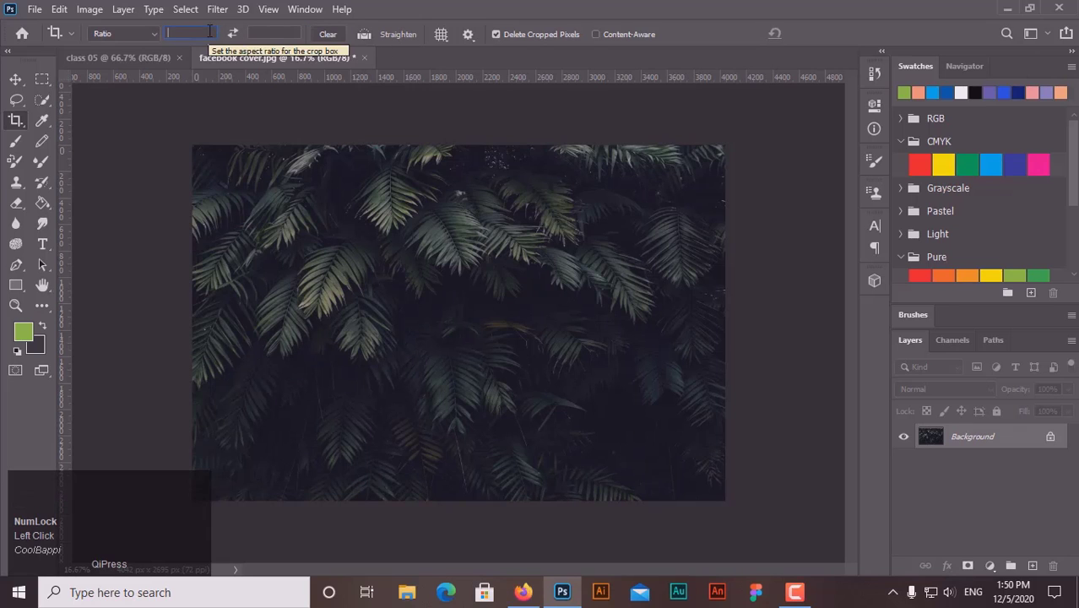
text(170)
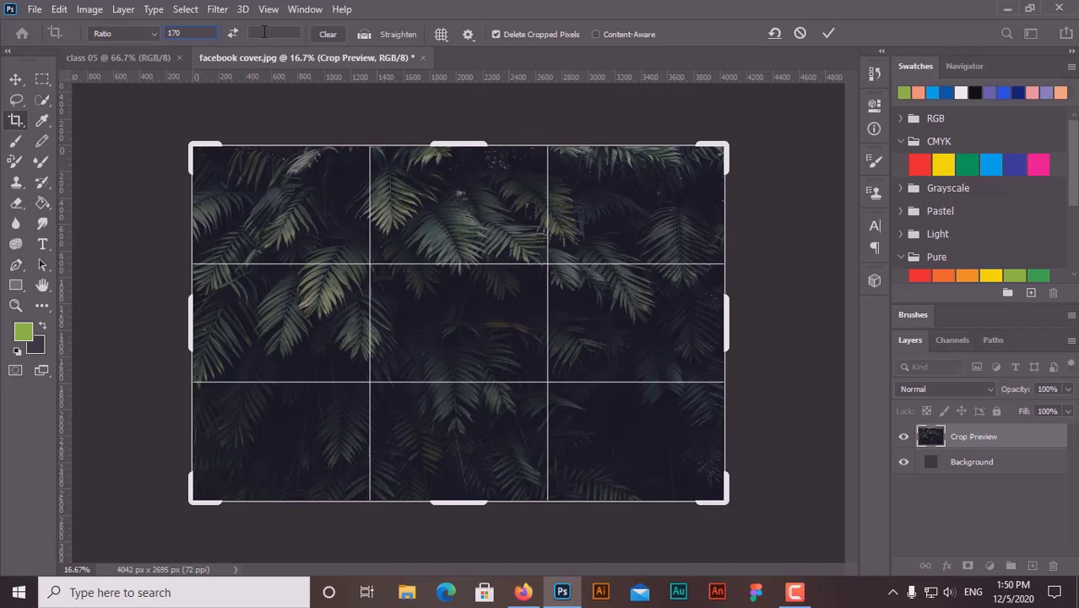
click(264, 32)
text(170)
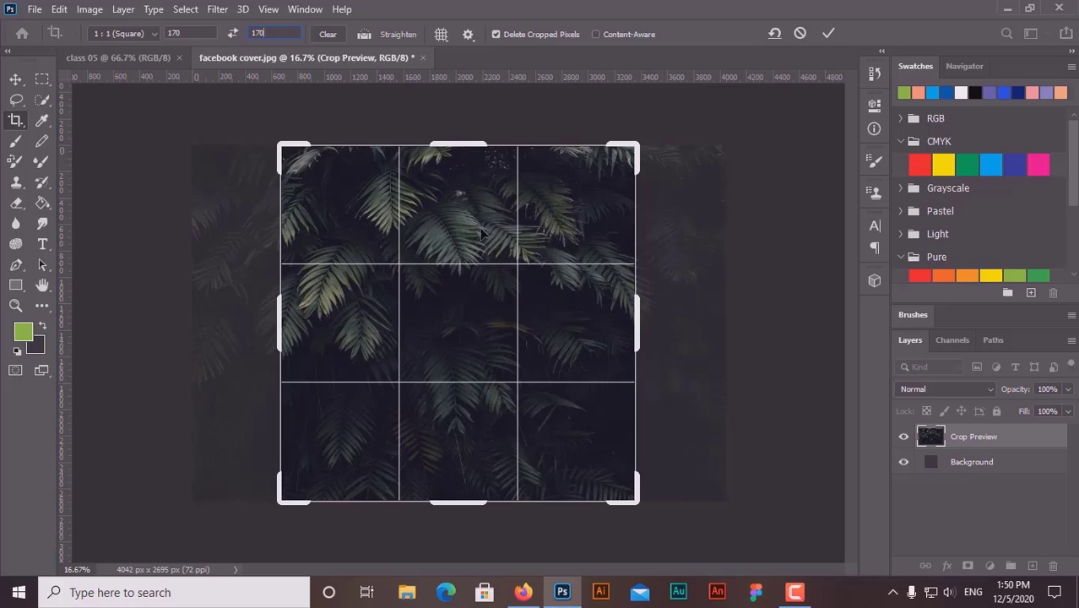
Step: Shift the photo up and left beneath the square frame, apply the crop, and undo it
drag(481, 235, 426, 211)
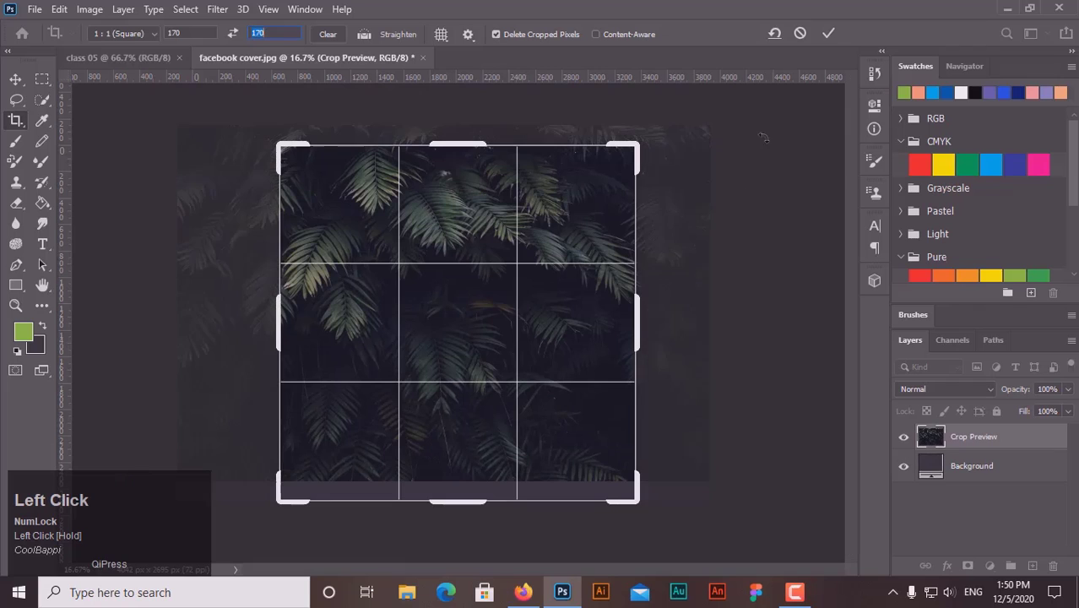
click(828, 35)
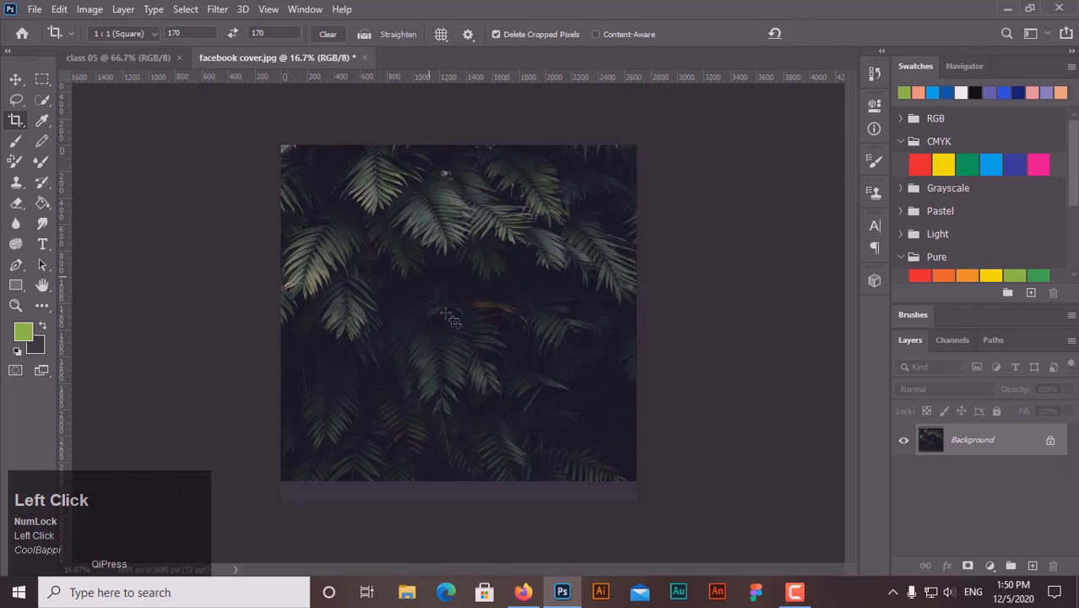
key(ctrl+z)
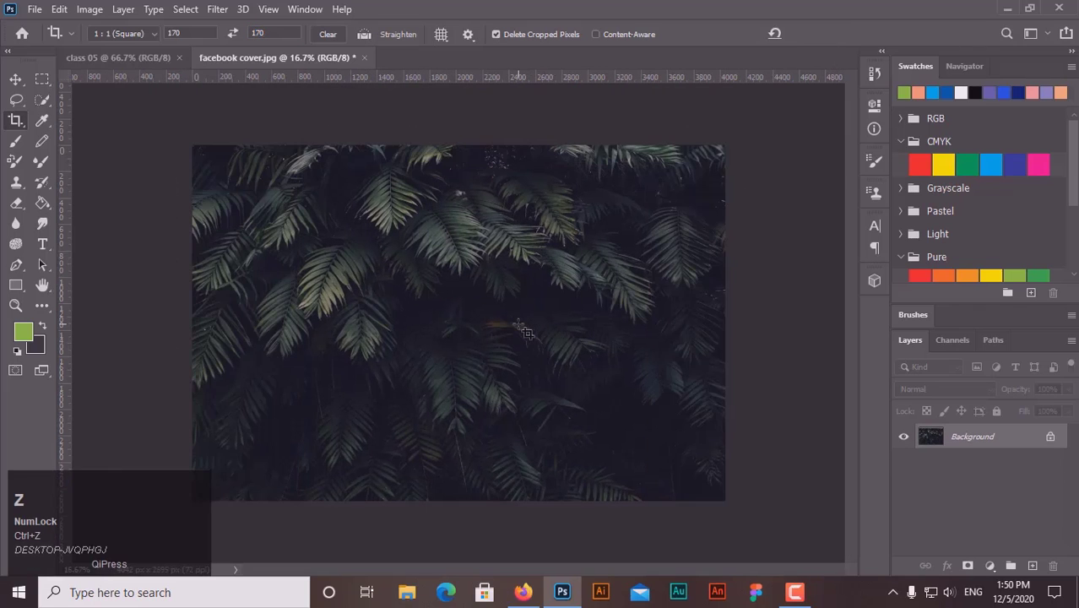
click(15, 79)
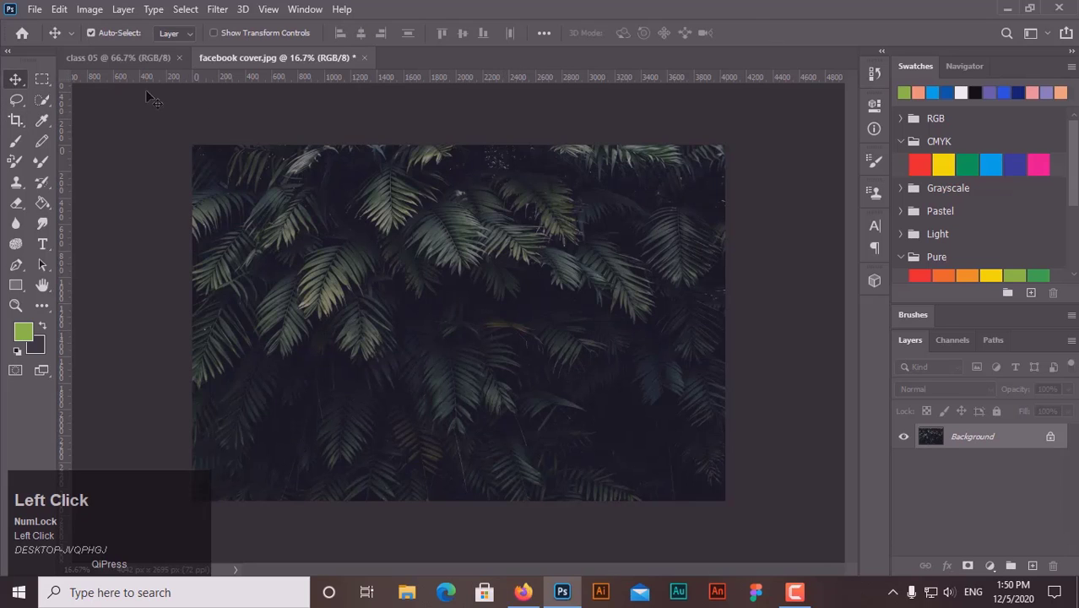
click(16, 120)
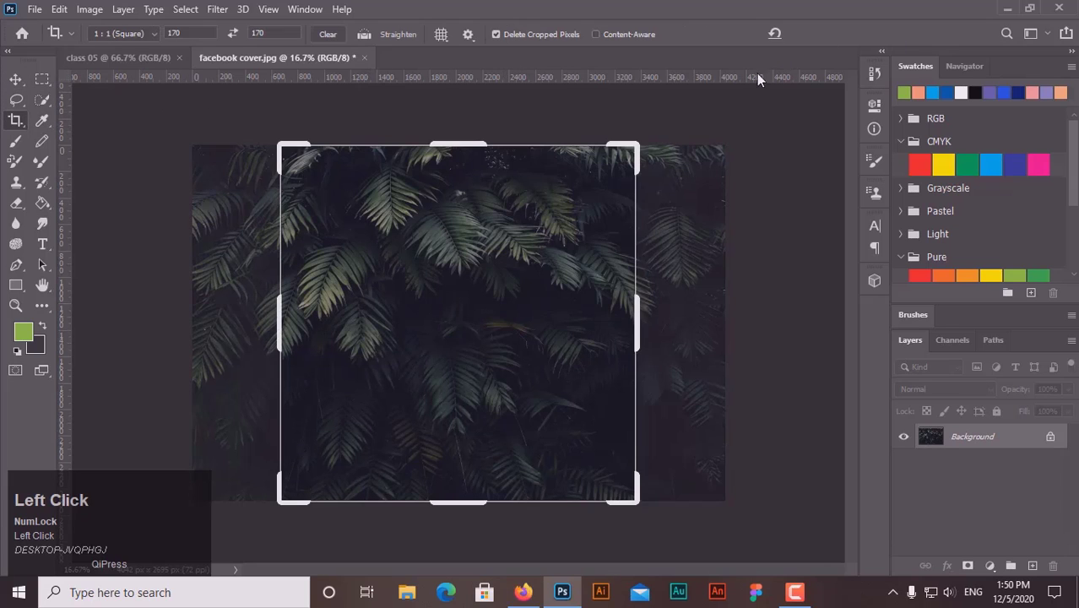
key(ctrl+z)
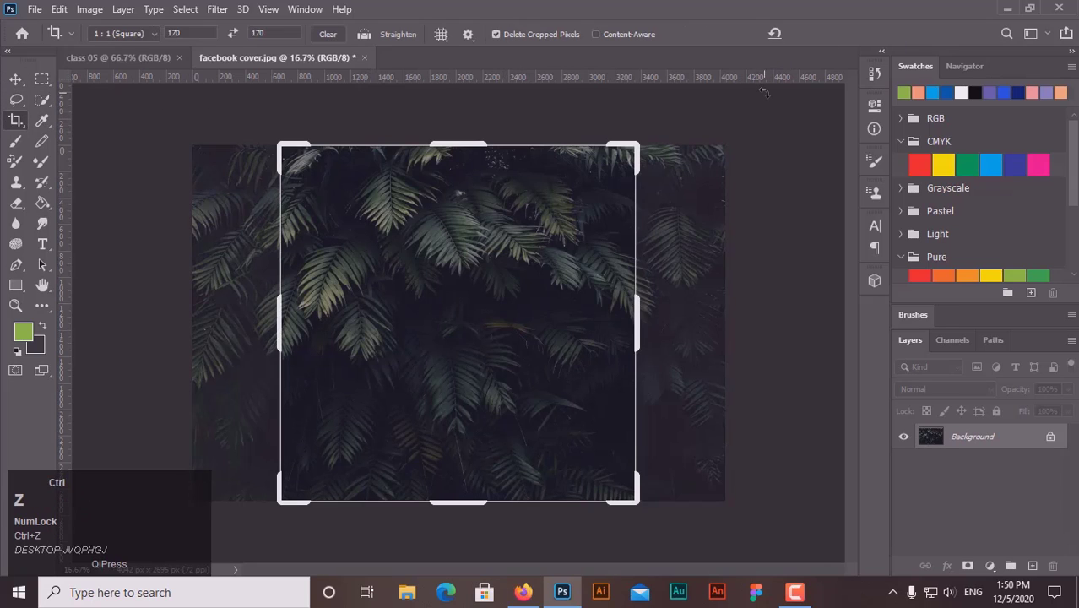
click(17, 81)
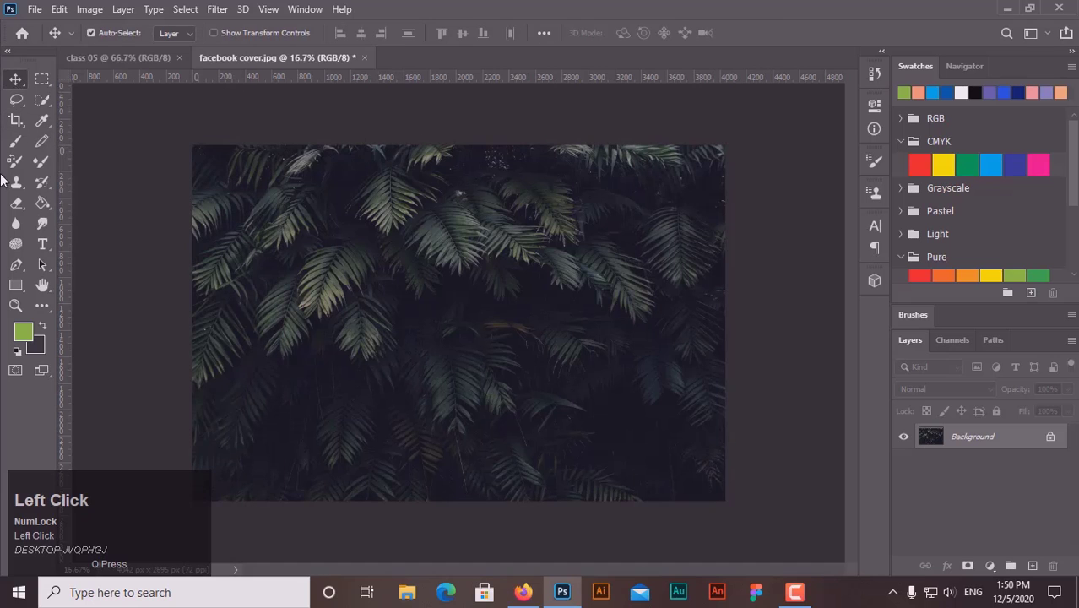
click(16, 141)
Step: Try cropping the photo with a 300 by 300 ratio and undo the crop
click(17, 121)
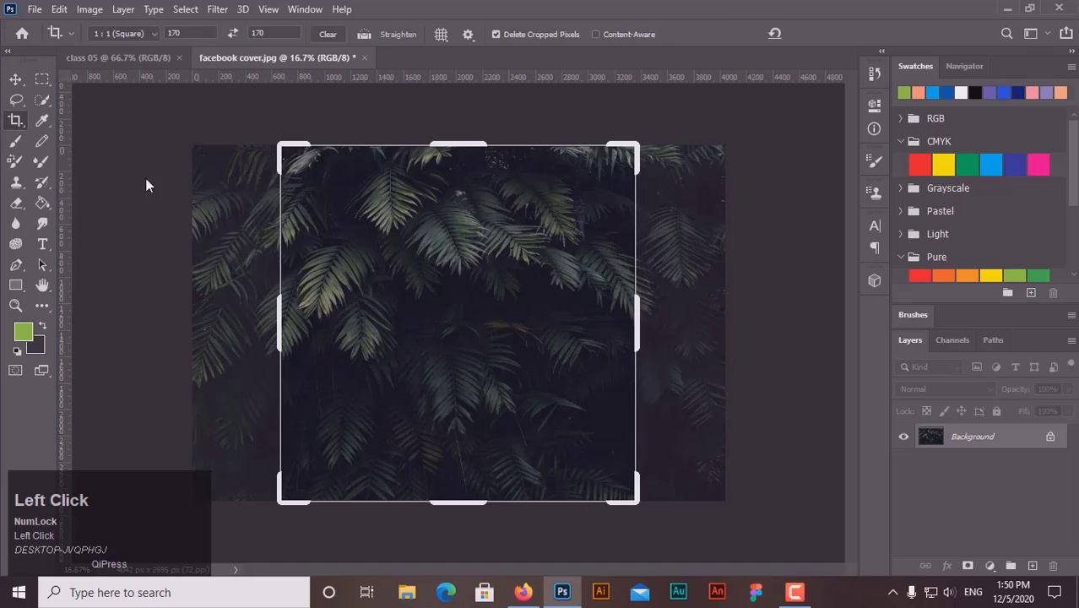
drag(207, 34, 152, 33)
text(300)
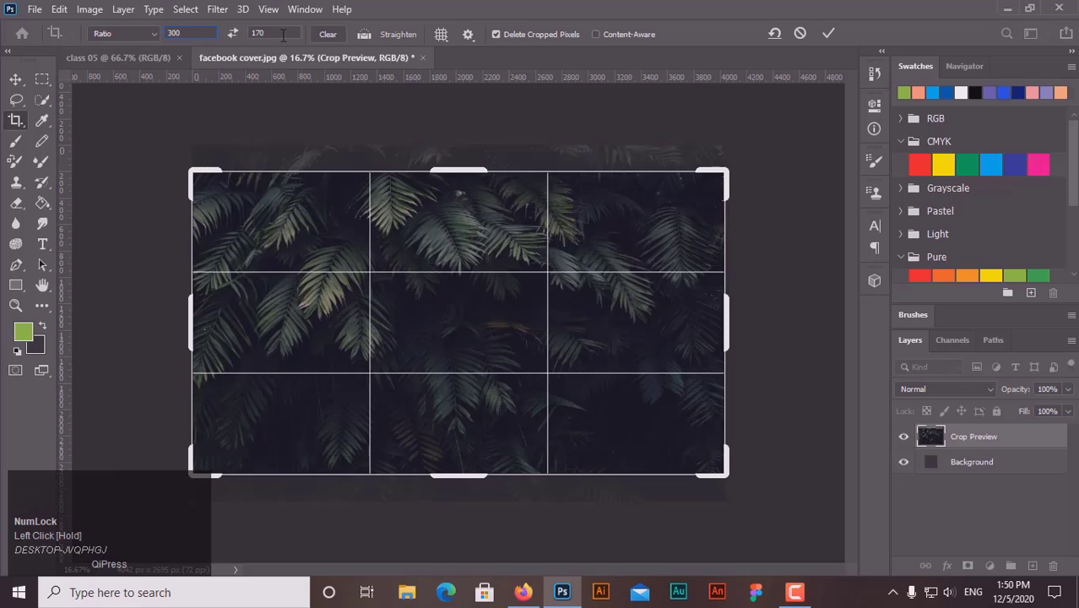
drag(285, 35, 247, 35)
text(300)
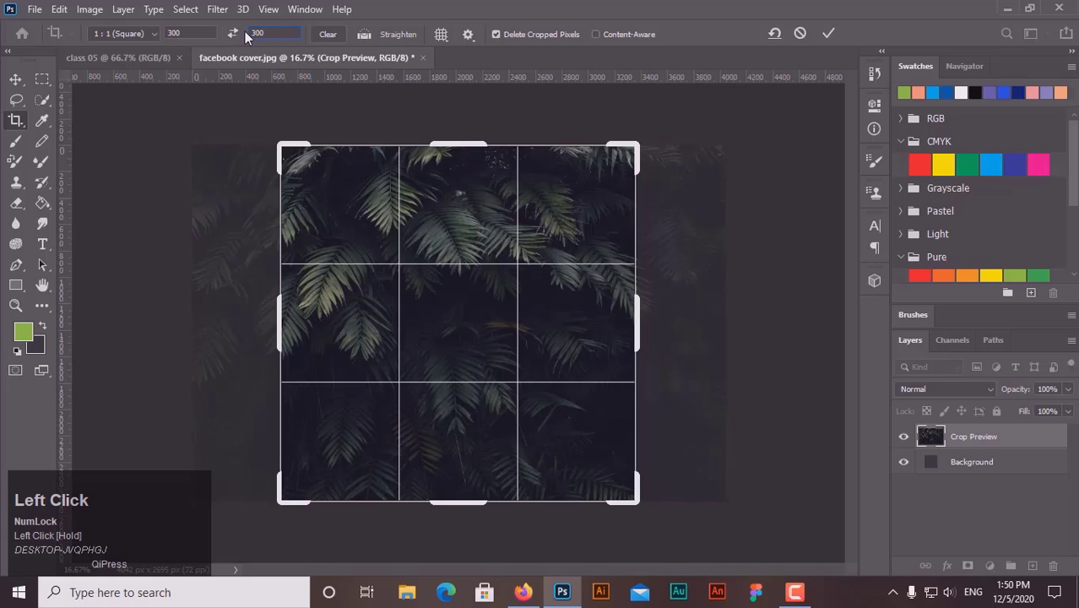
click(831, 32)
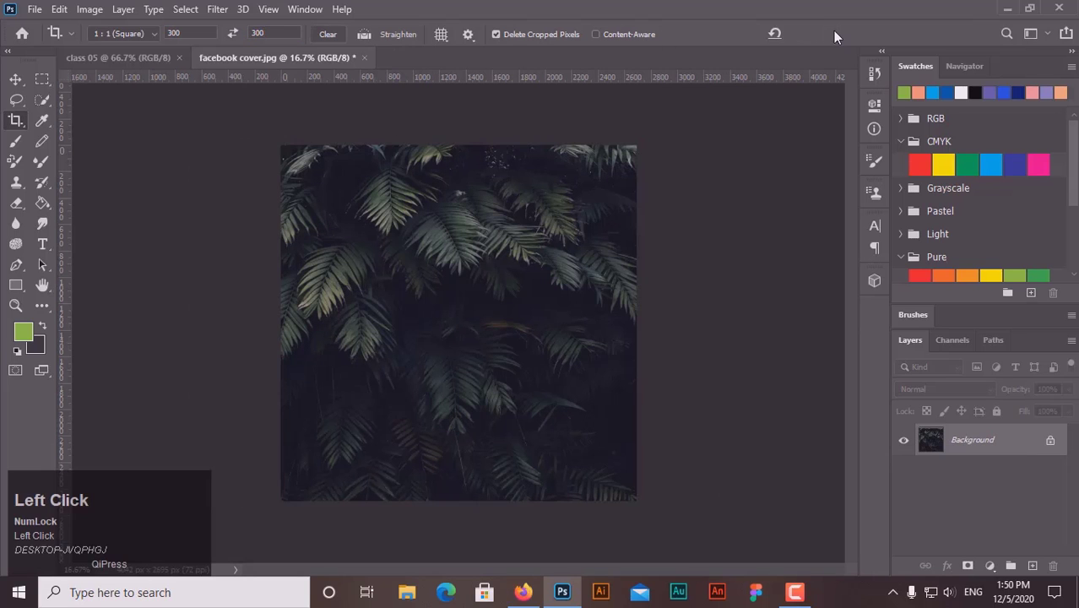
key(ctrl+z)
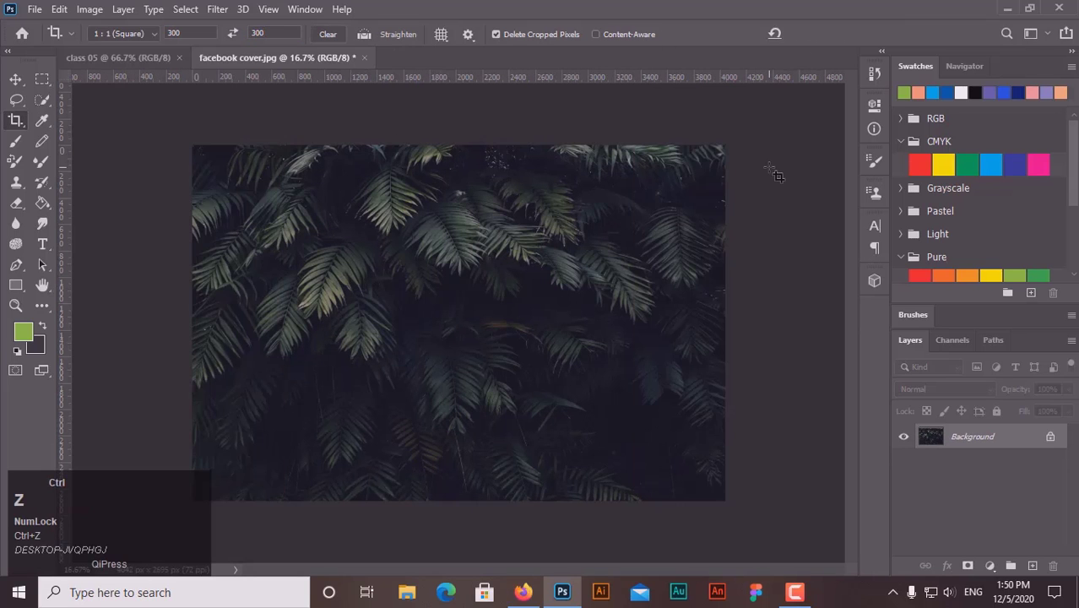
Step: Draw a small square crop frame over the photo's upper-left leaves and undo it
click(15, 120)
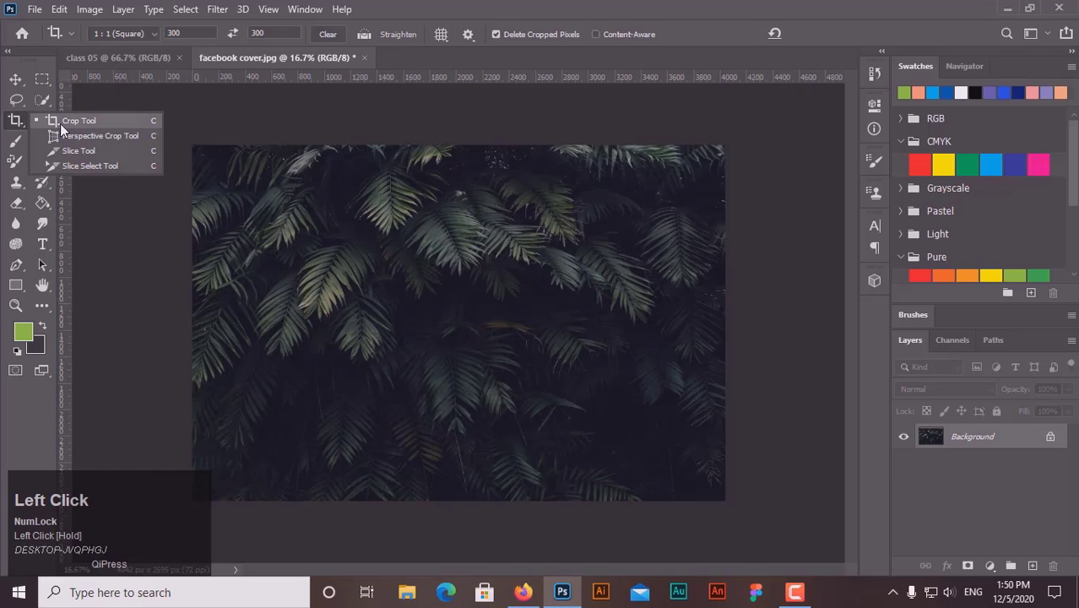
click(64, 127)
drag(223, 176, 483, 340)
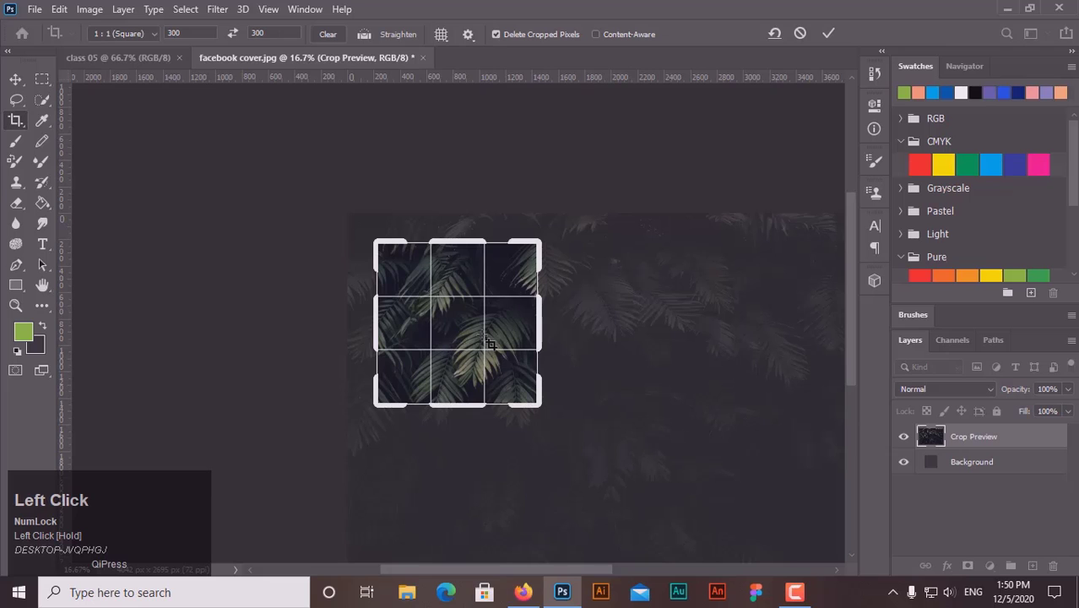
key(ctrl+z)
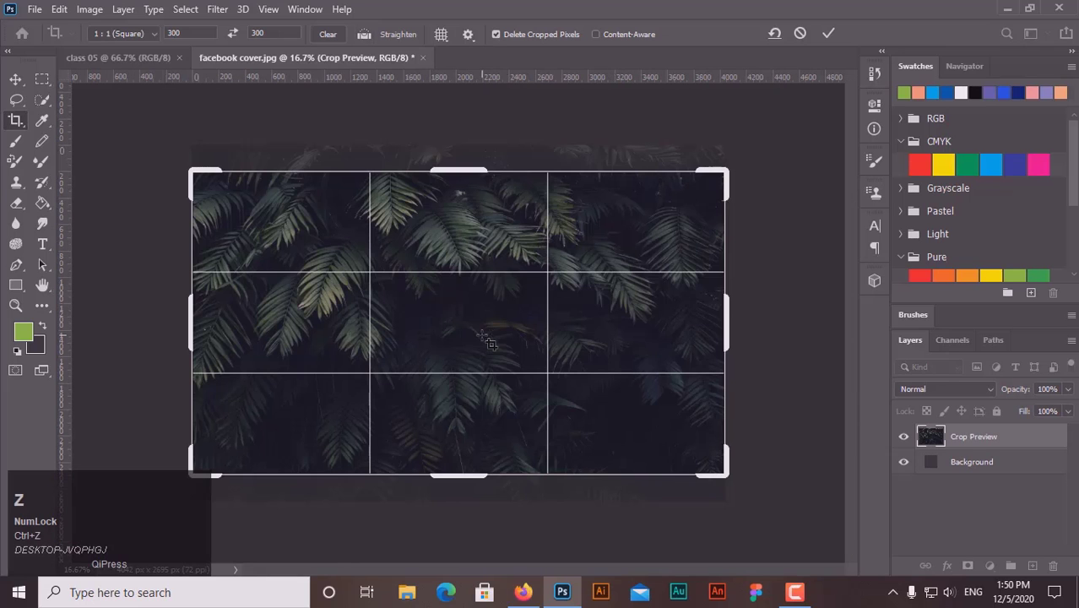
Step: Clear the crop ratio values and leave the Crop tool for the Move tool, keeping the wide crop frame
click(330, 34)
click(16, 78)
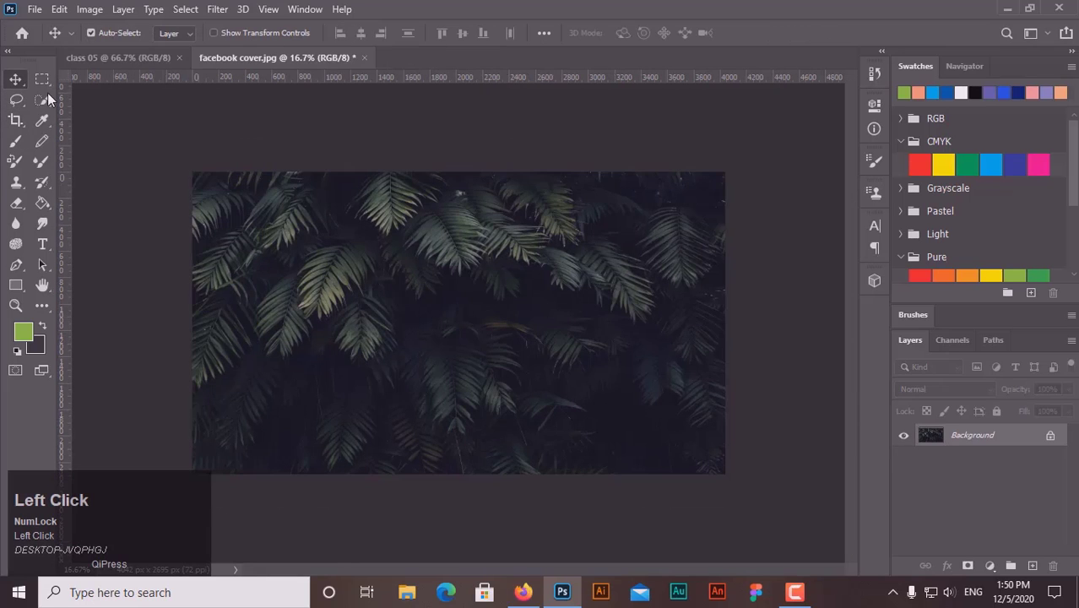
Step: Draw an unconstrained crop frame over the leaves near the photo's centre, and cancel it
click(16, 120)
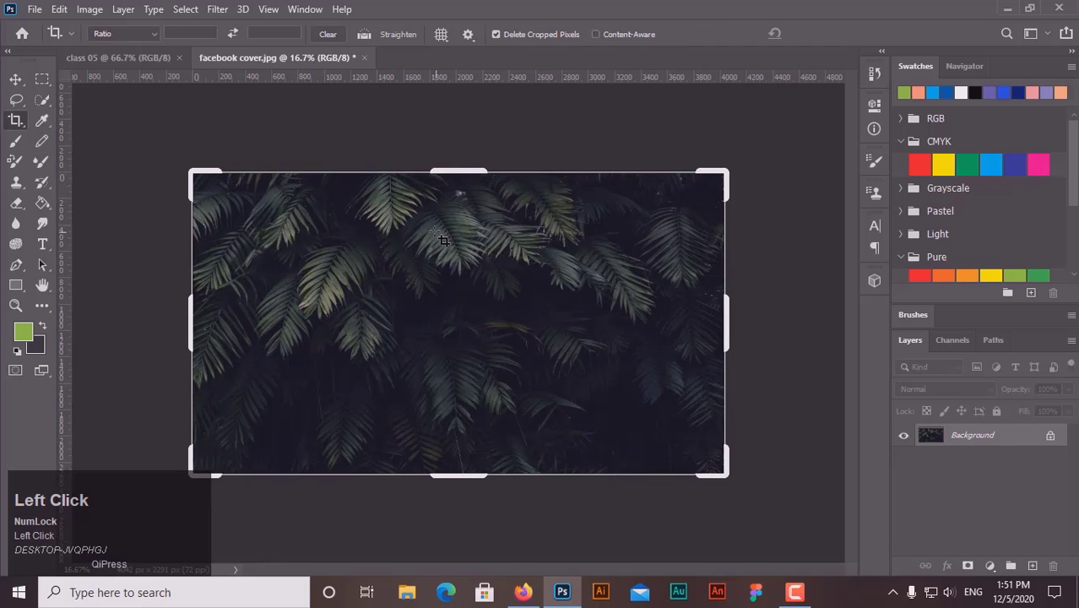
drag(435, 233, 620, 363)
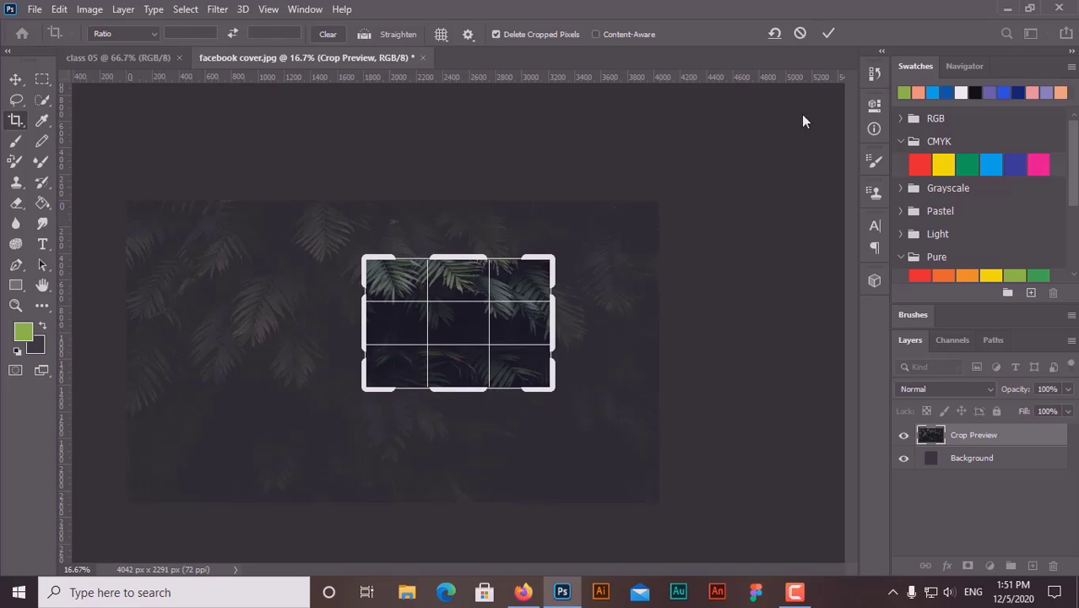
click(799, 33)
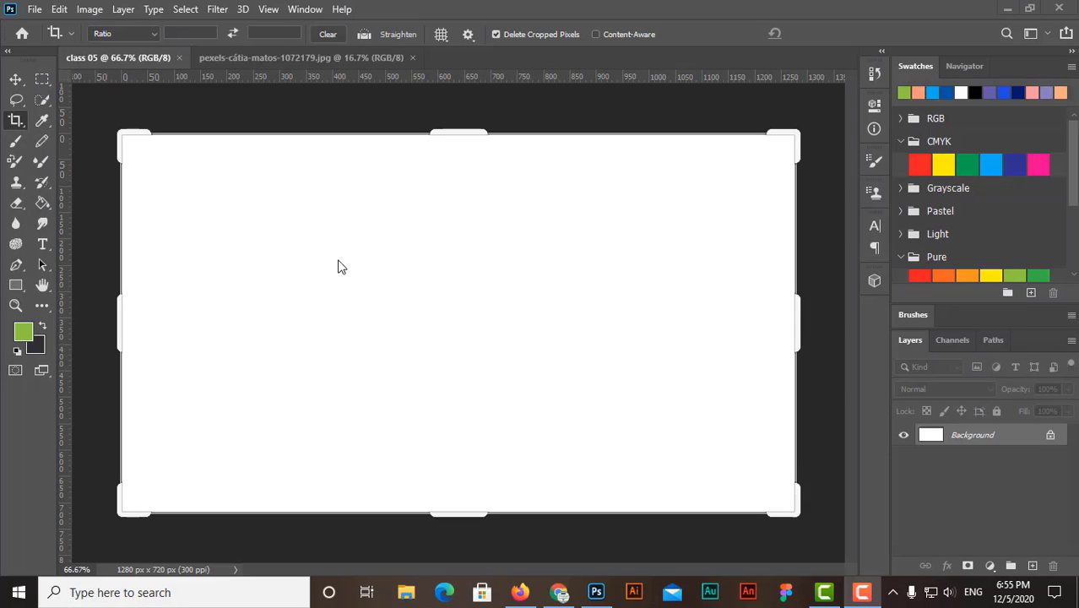
Step: Switch to the Perspective Crop tool and open 4_vertical-business-card-mockup.jpg from the Desktop
click(17, 121)
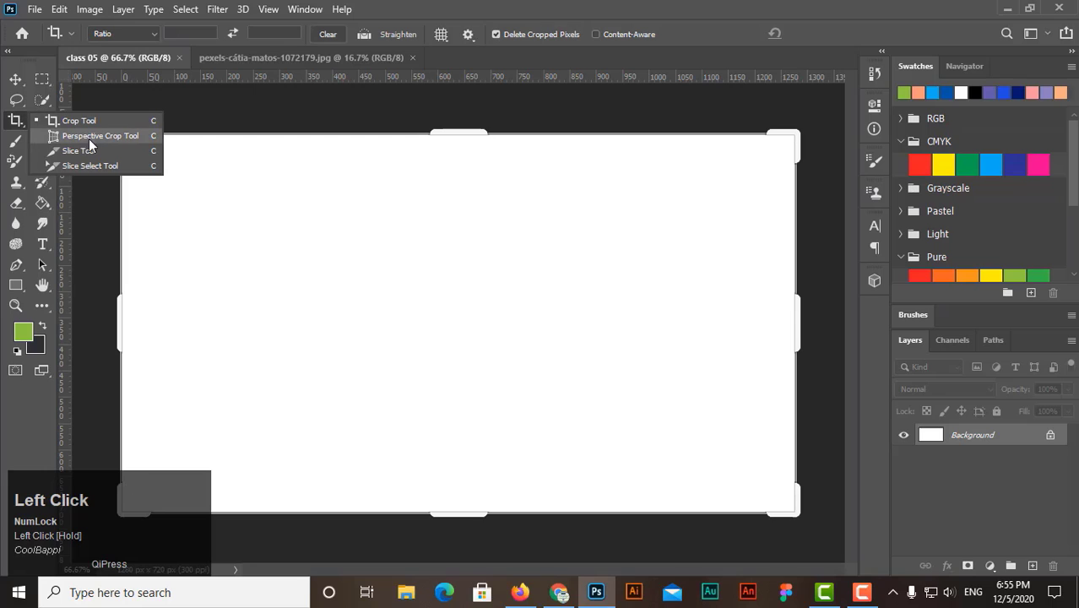
click(100, 136)
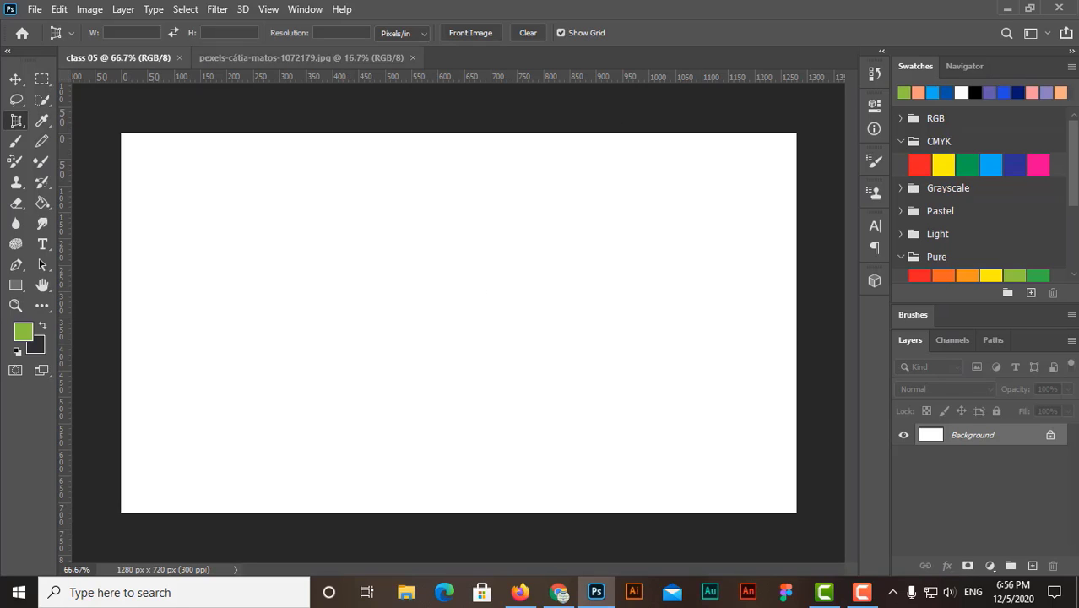
click(35, 10)
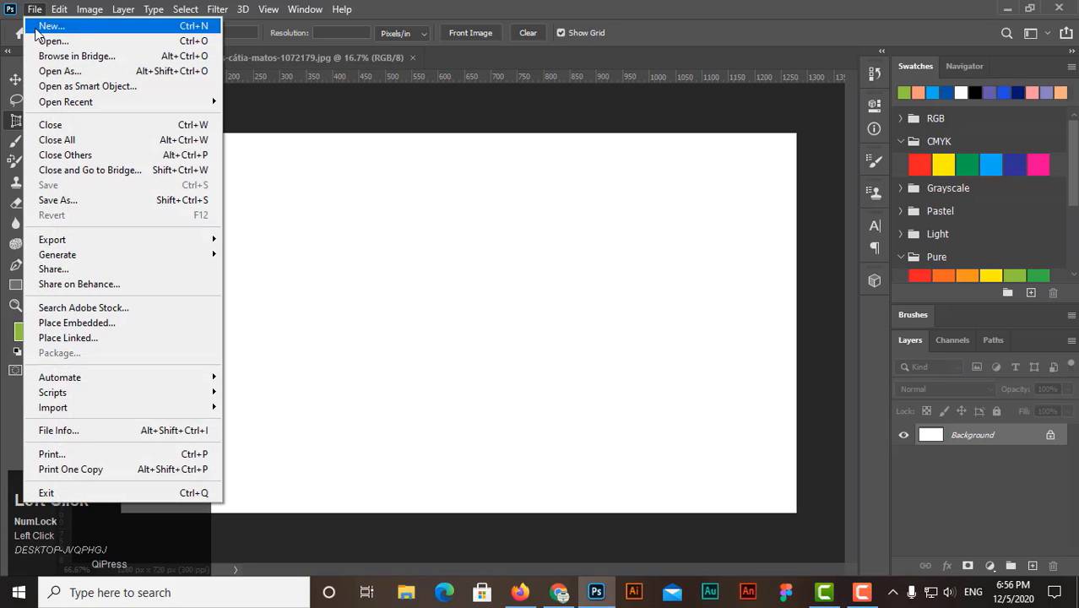
click(42, 41)
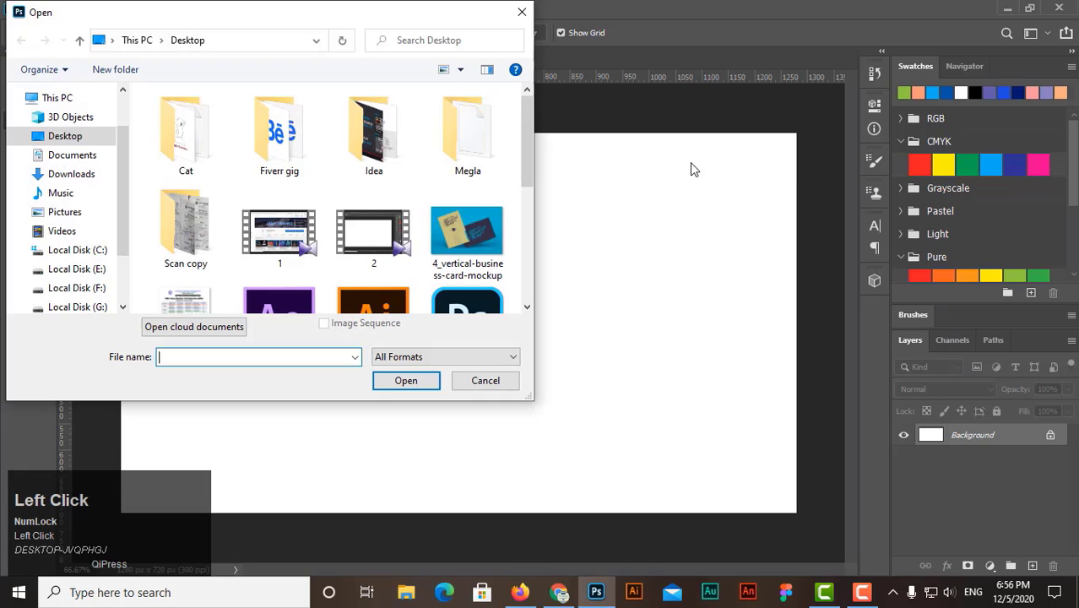
double_click(462, 239)
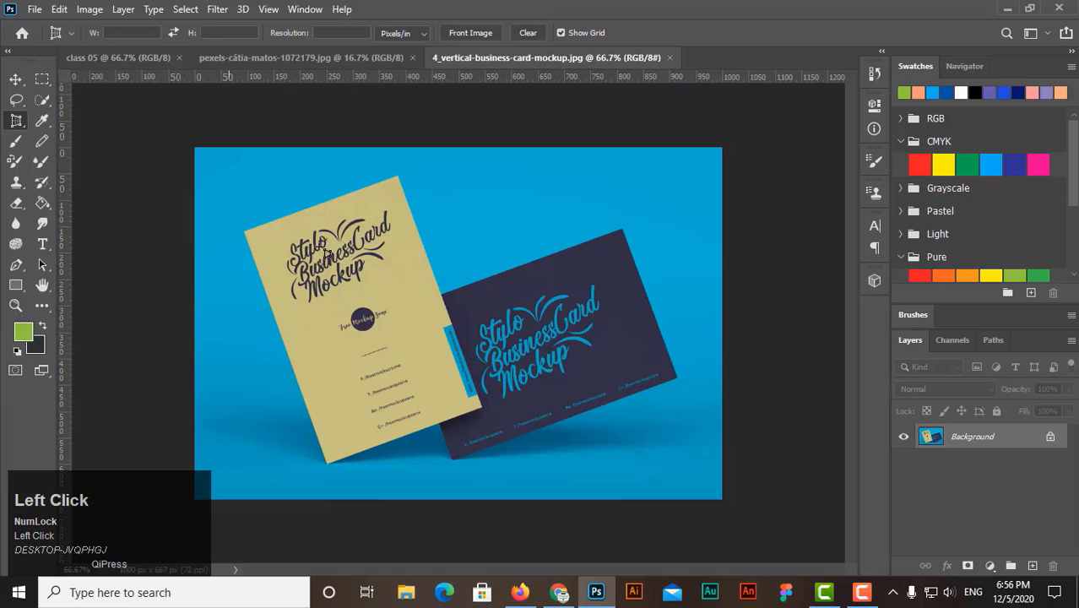
Step: Place perspective crop points on the cream business card's upper-left, upper-right and lower-right corners
key(ctrl+equal)
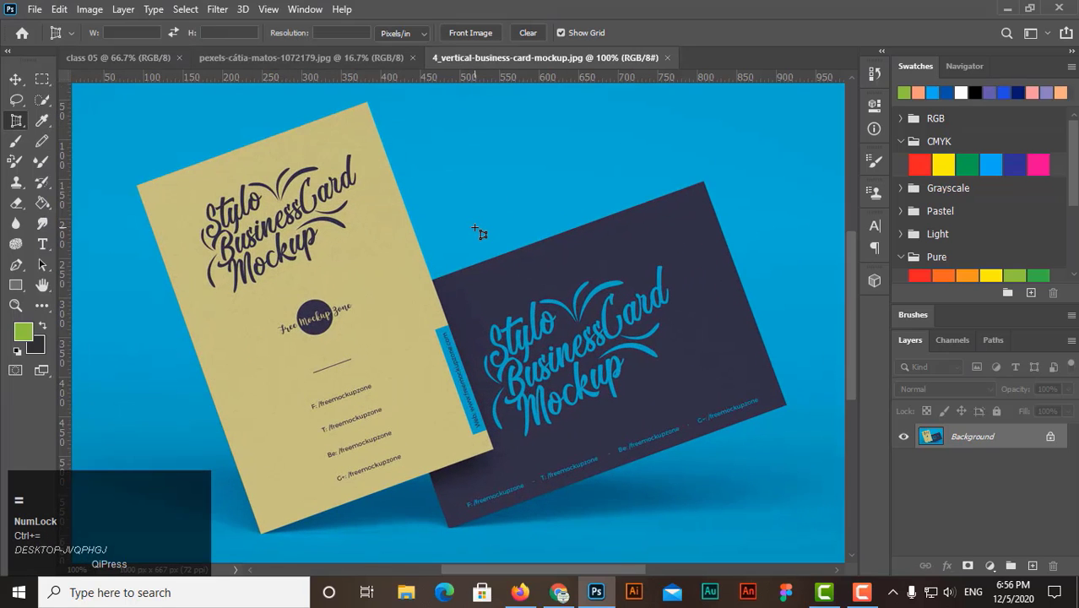
scroll(498, 241, up, 1)
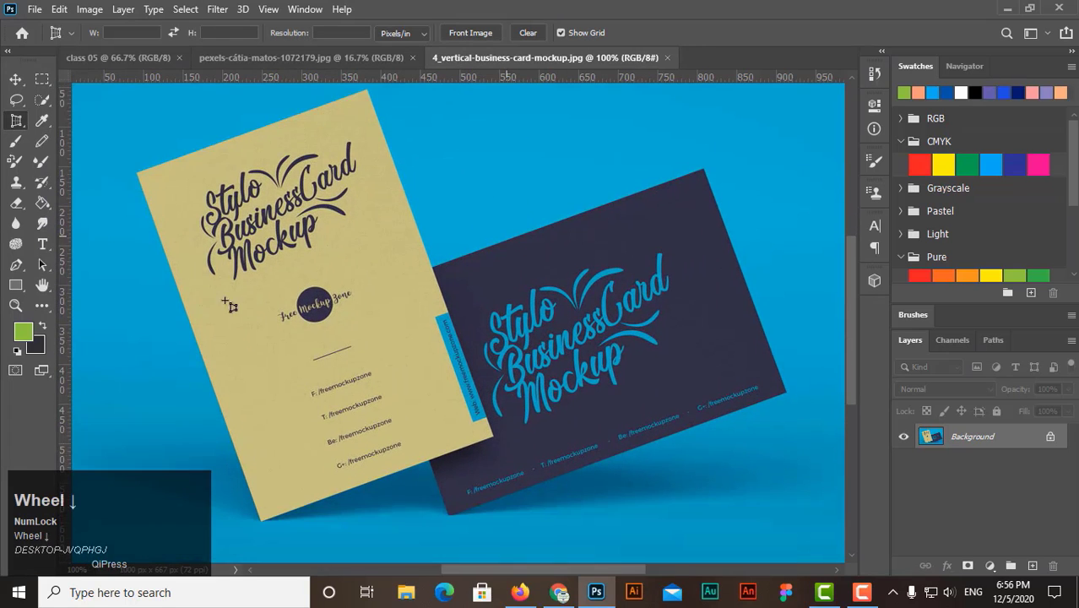
scroll(434, 243, down, 2)
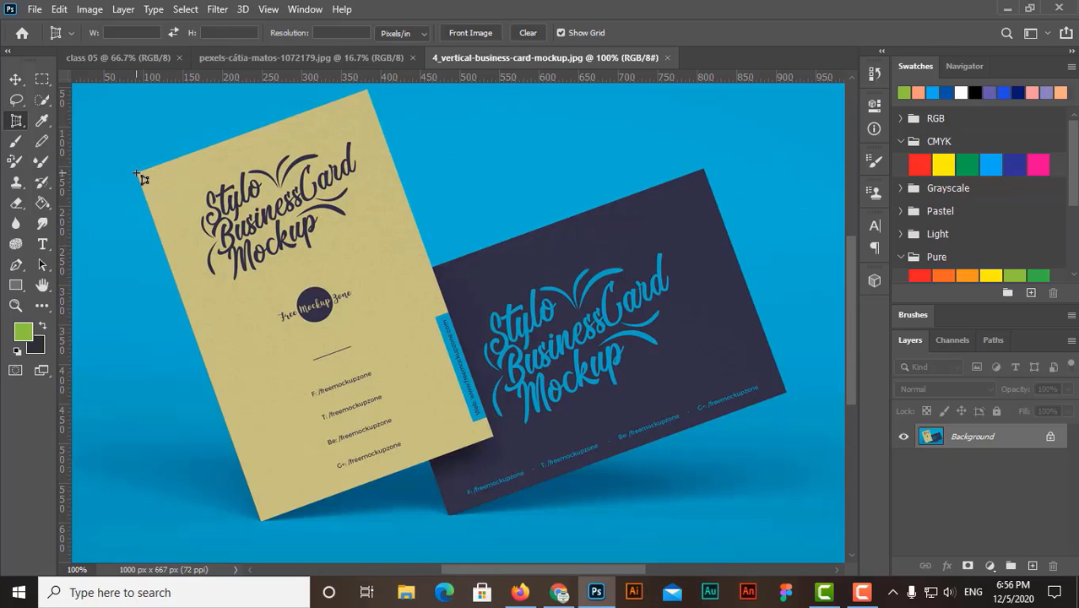
click(138, 175)
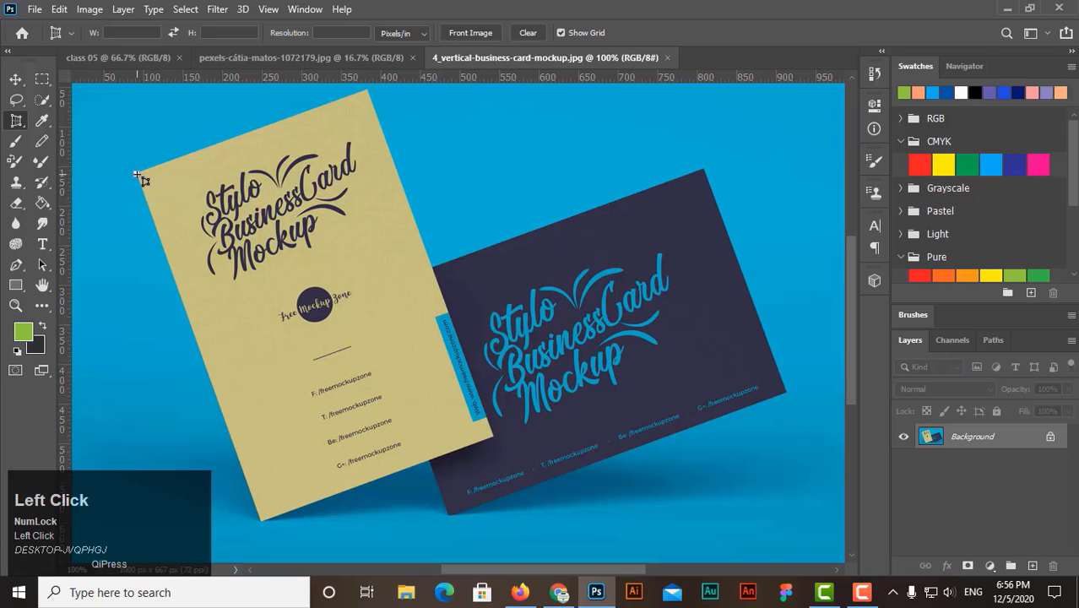
key(ctrl+equal)
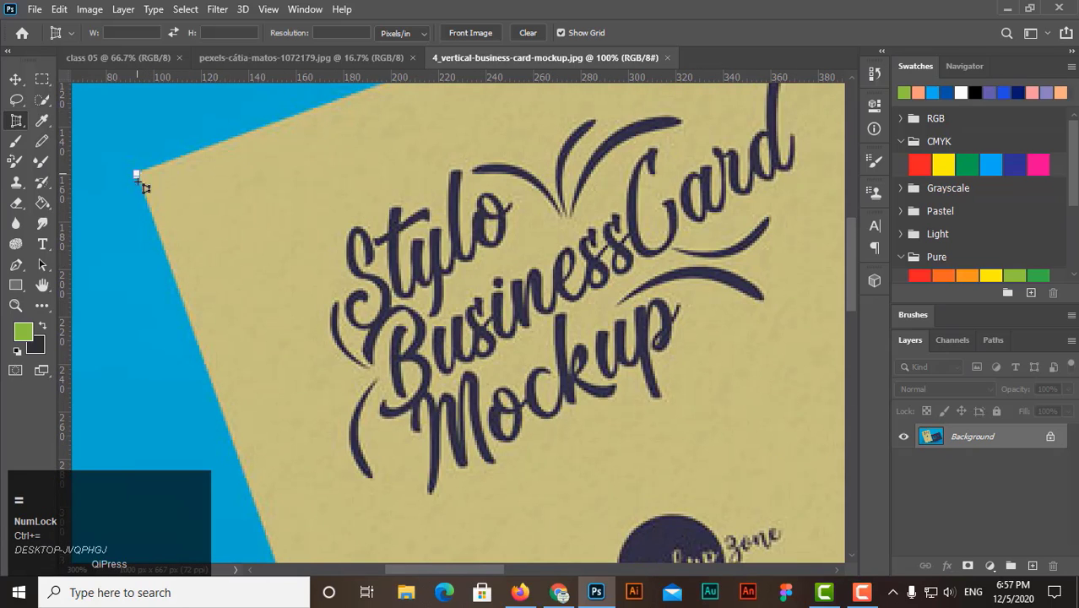
scroll(397, 300, up, 2)
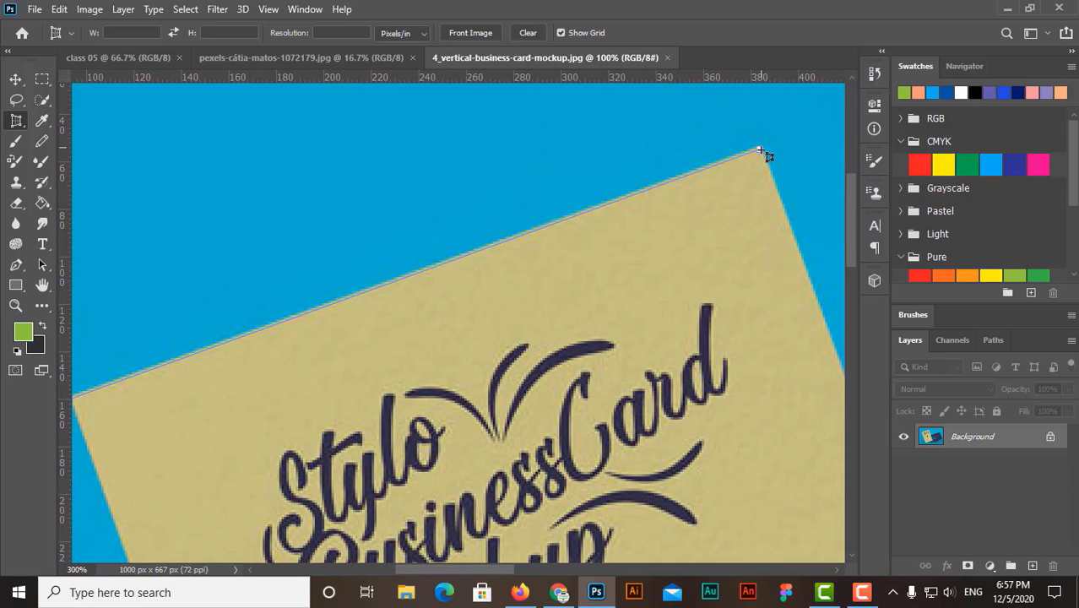
click(760, 149)
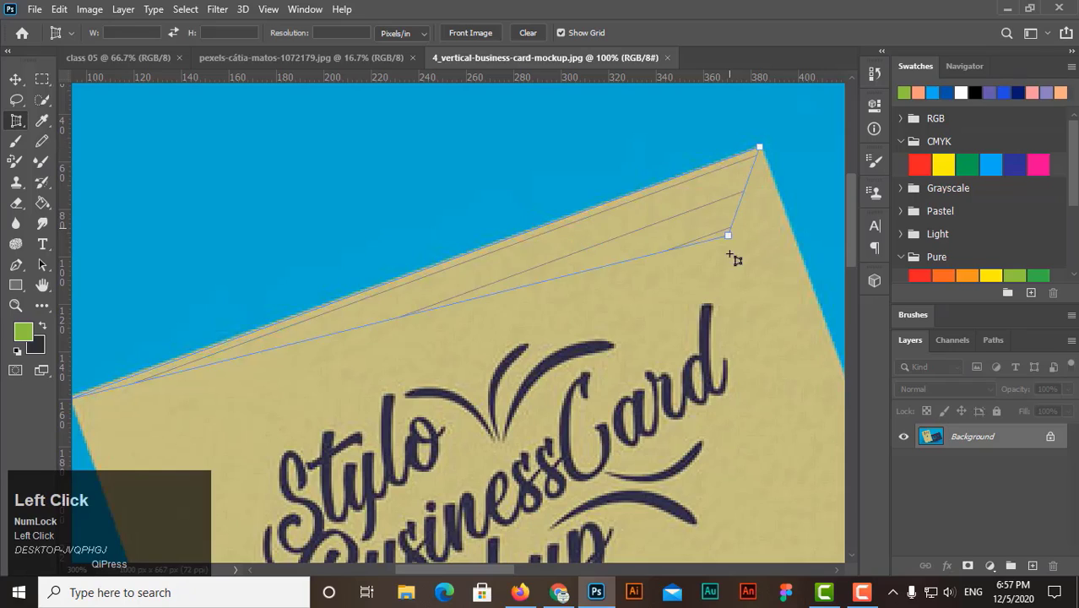
scroll(768, 330, down, 5)
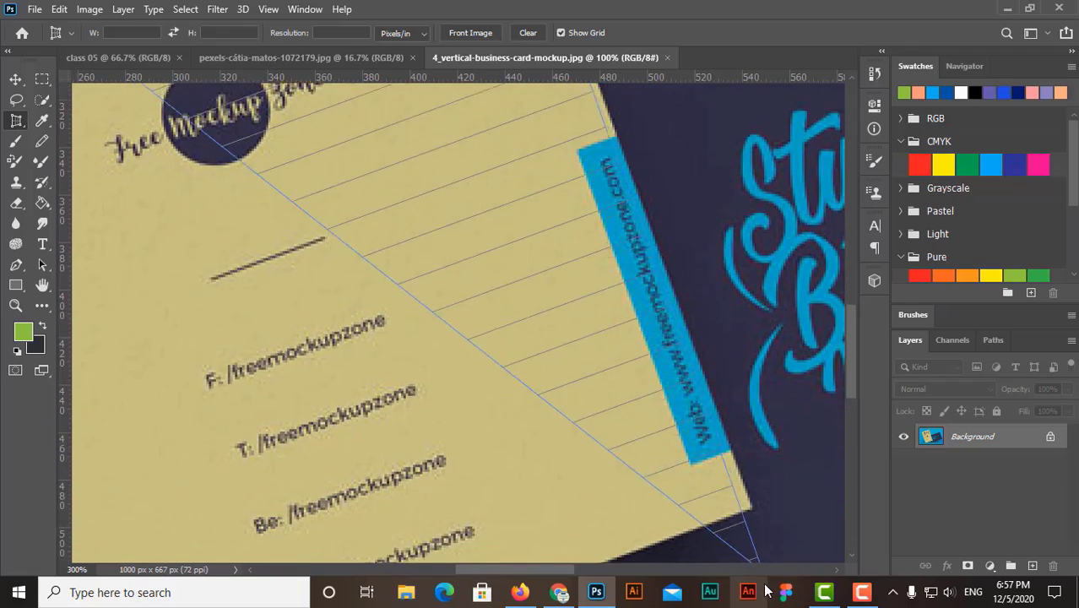
click(752, 463)
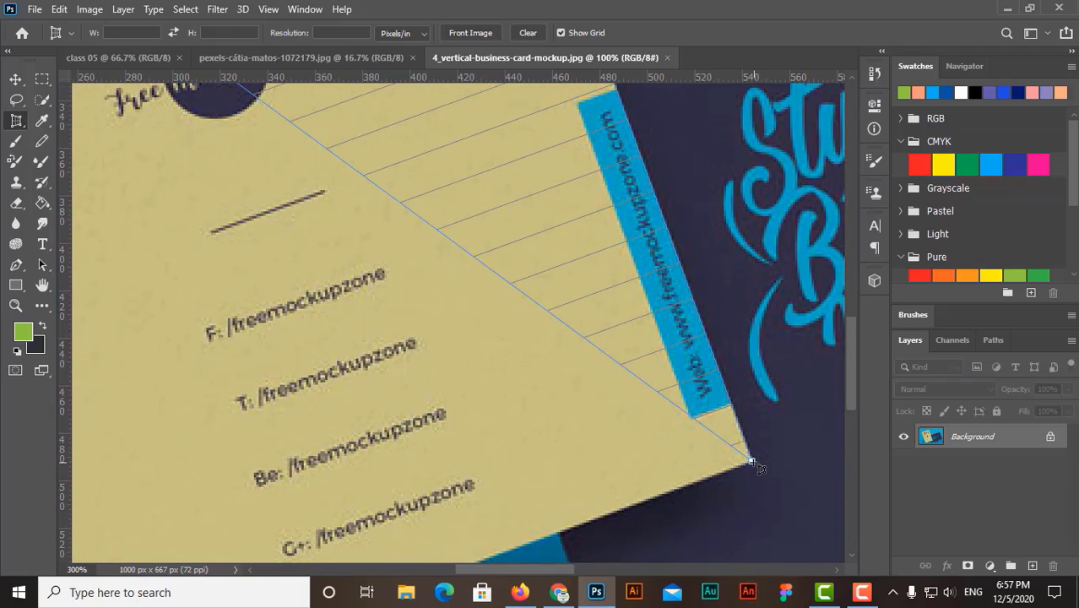
click(753, 463)
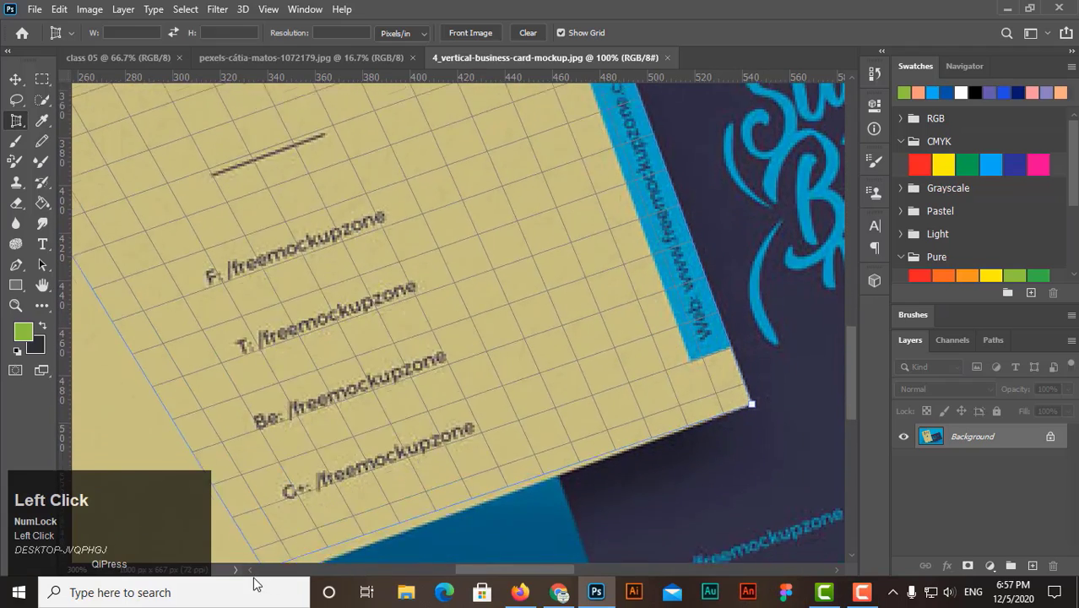
Step: Place the fourth crop point, align it to the cream card's lower-left corner, and apply the perspective crop
drag(218, 433, 211, 512)
click(211, 513)
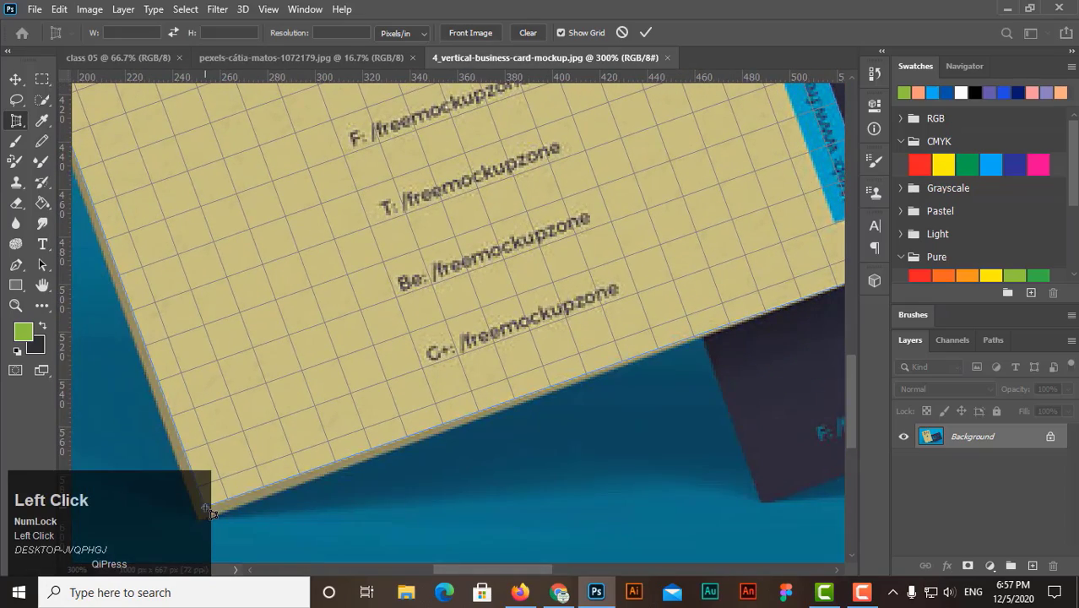
scroll(523, 482, down, 4)
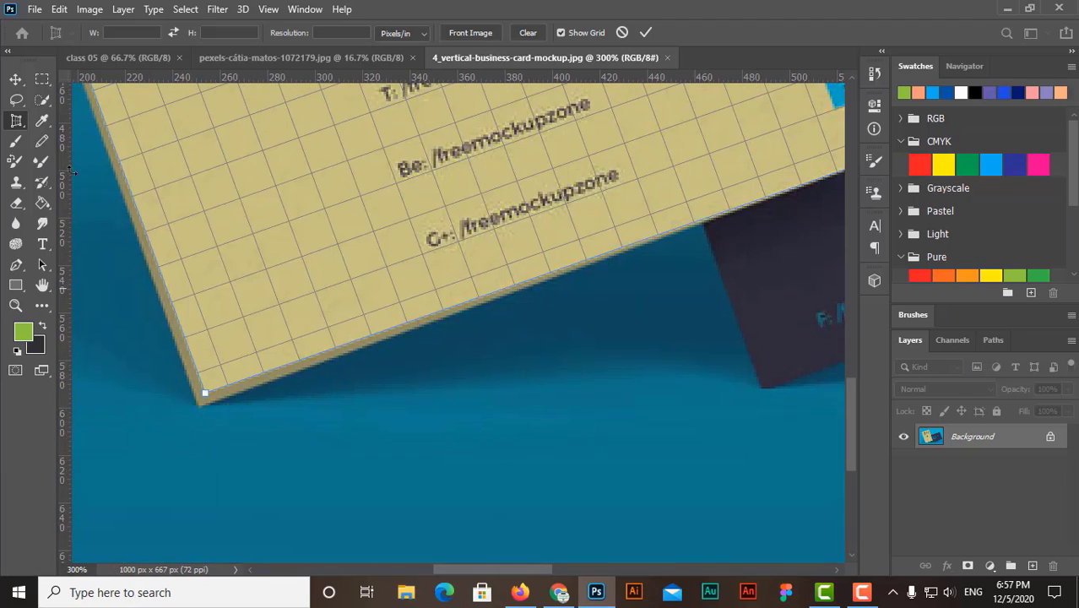
drag(204, 393, 200, 407)
key(ctrl+minus)
key(ctrl+minus)
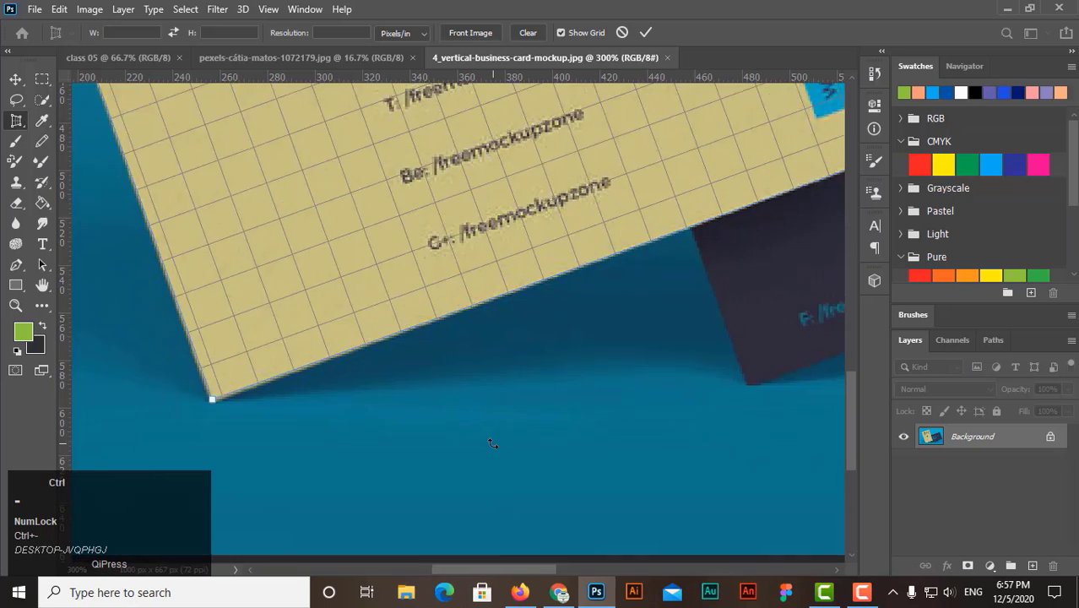
key(ctrl+minus)
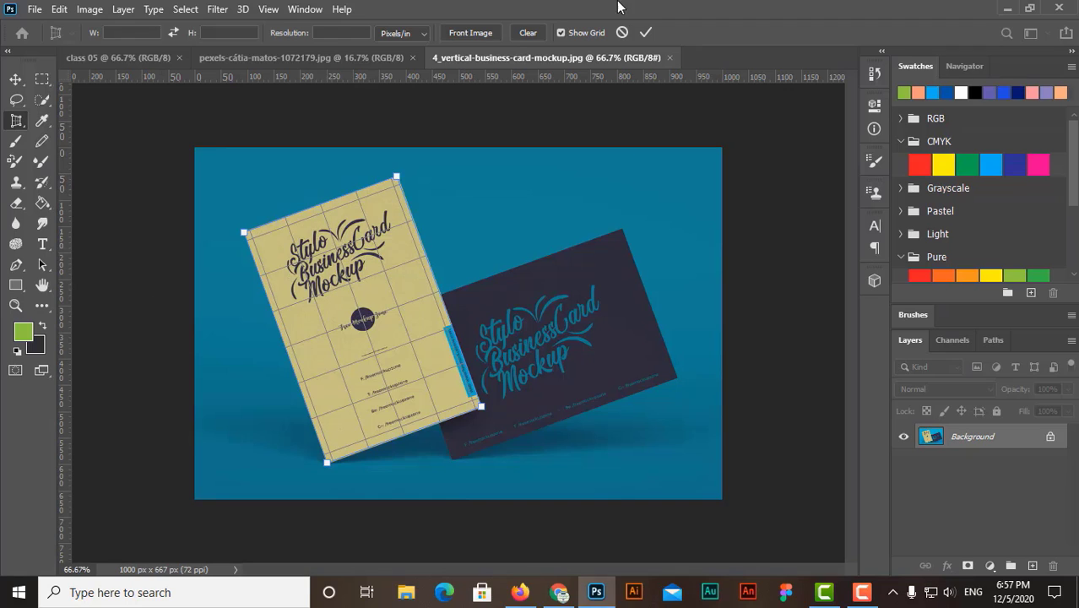
click(645, 34)
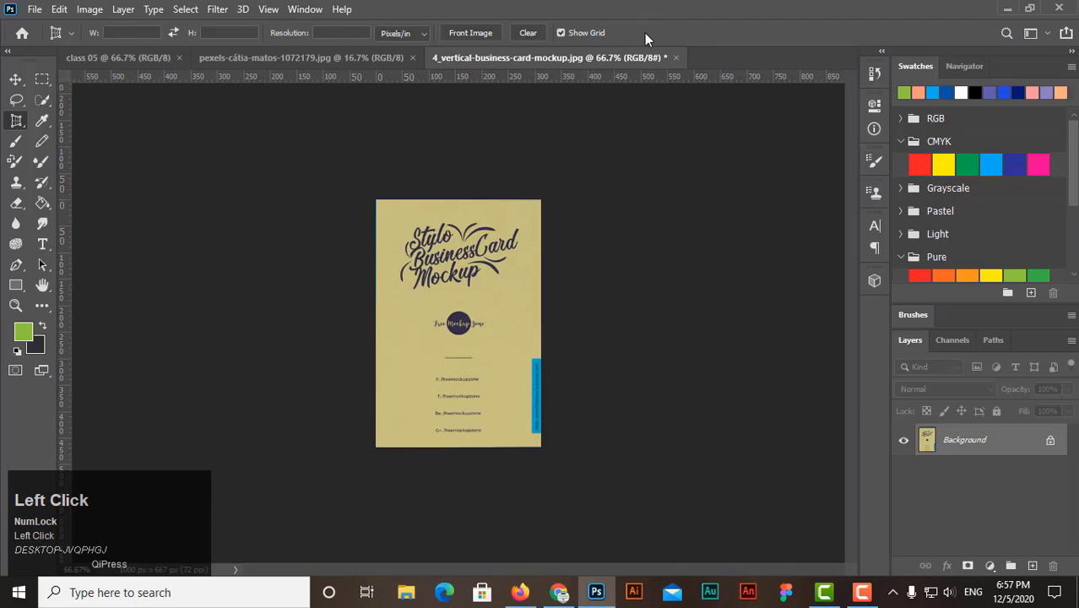
Step: Perspective-crop the straightened card to a four-point frame tightly around the round "Free Mockup Zone" logo
key(ctrl+equal)
key(ctrl+equal)
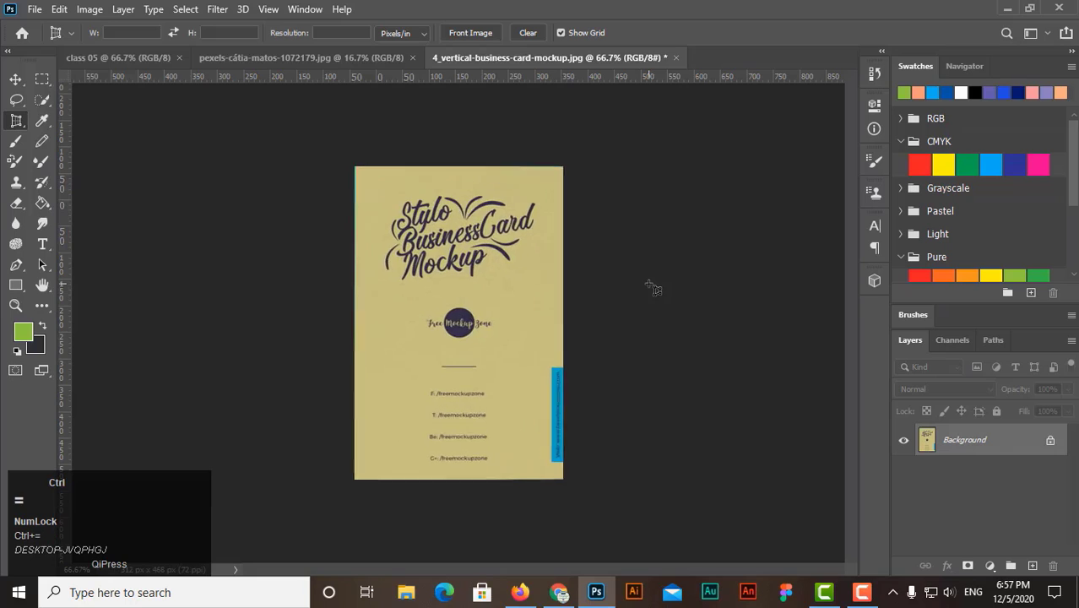
key(ctrl+minus)
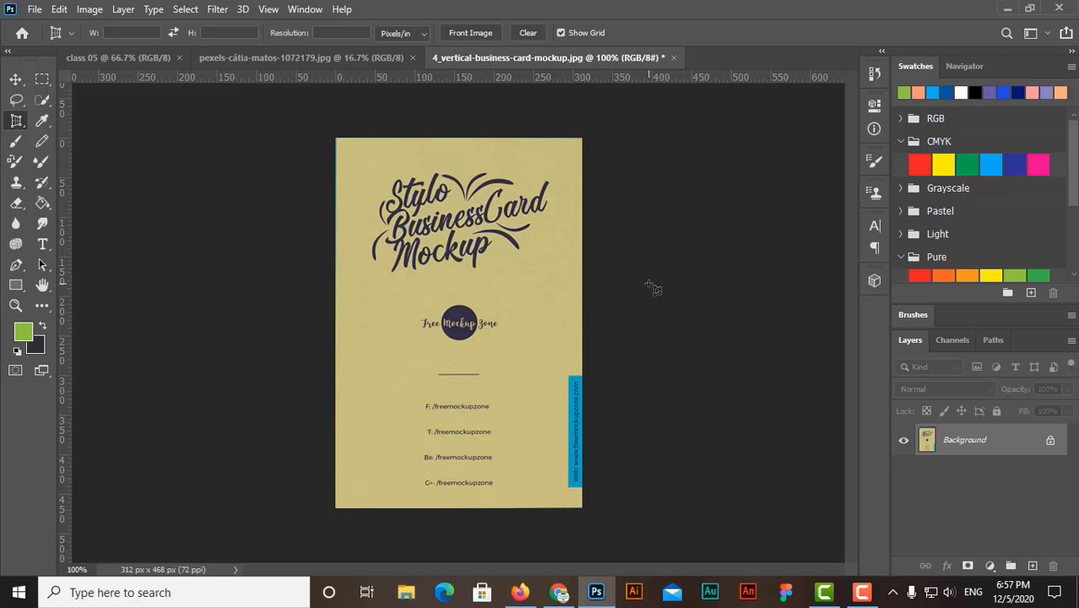
key(ctrl+equal)
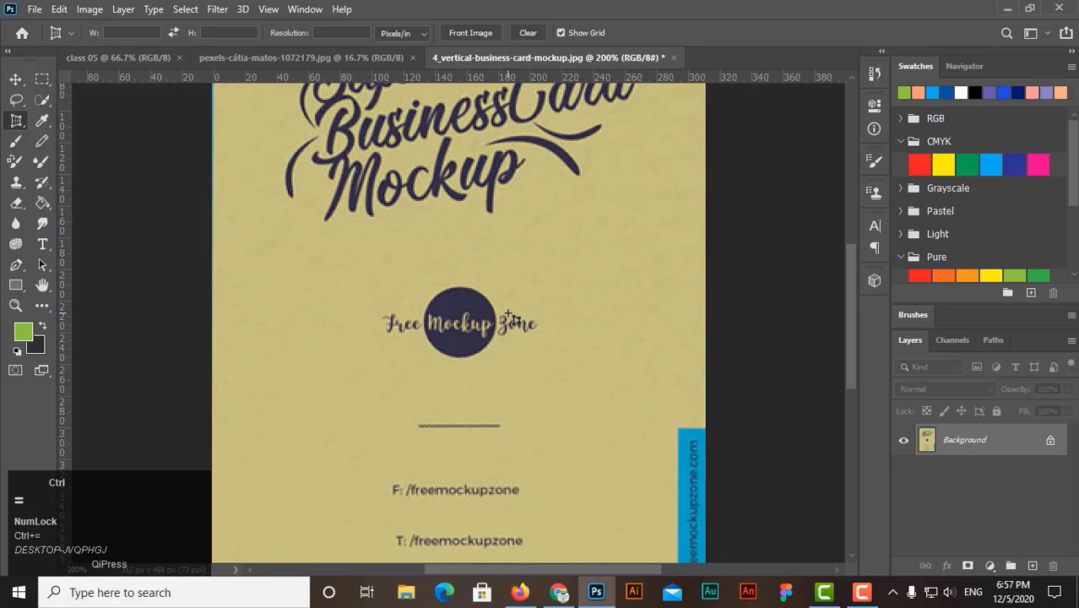
scroll(534, 348, up, 1)
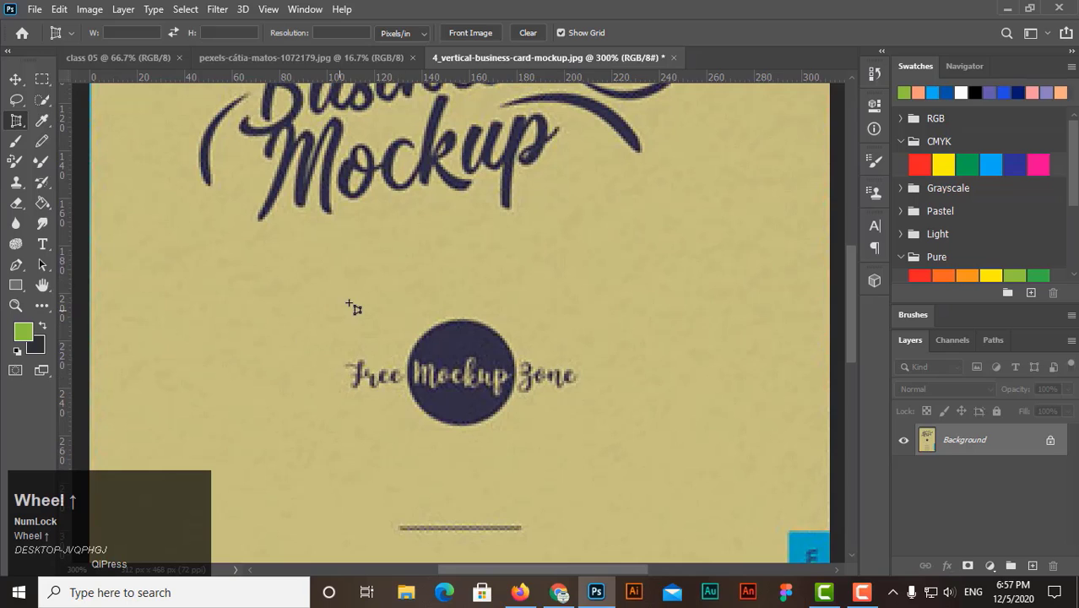
drag(340, 299, 581, 303)
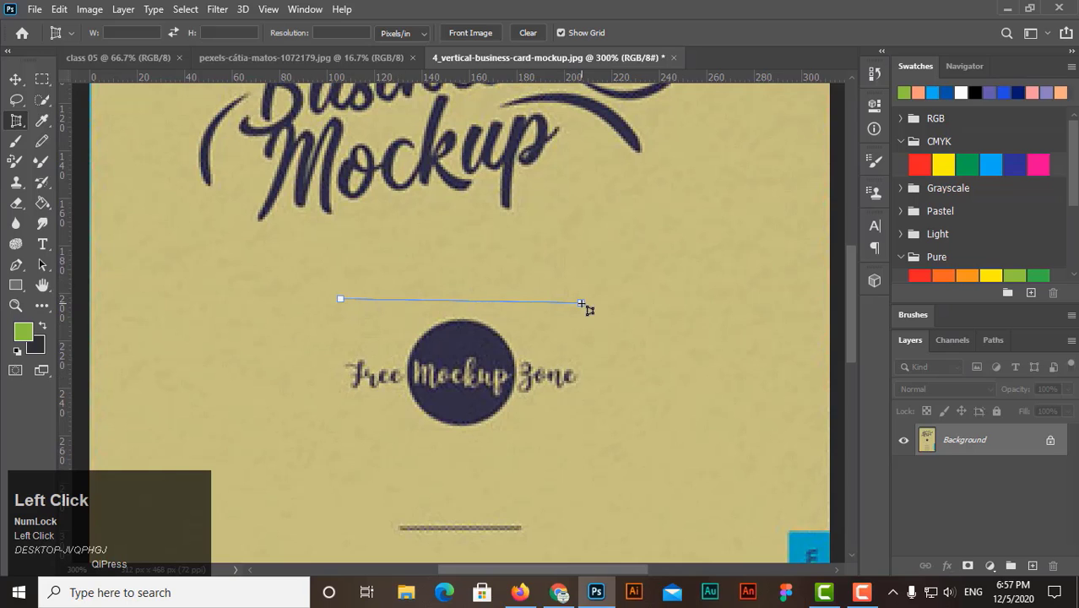
click(580, 297)
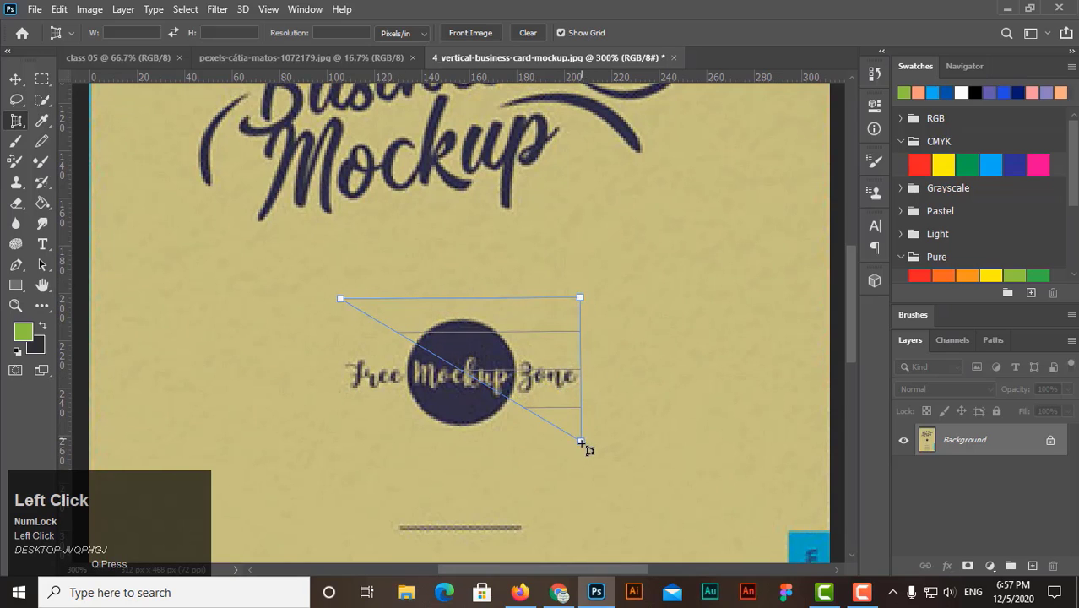
click(587, 445)
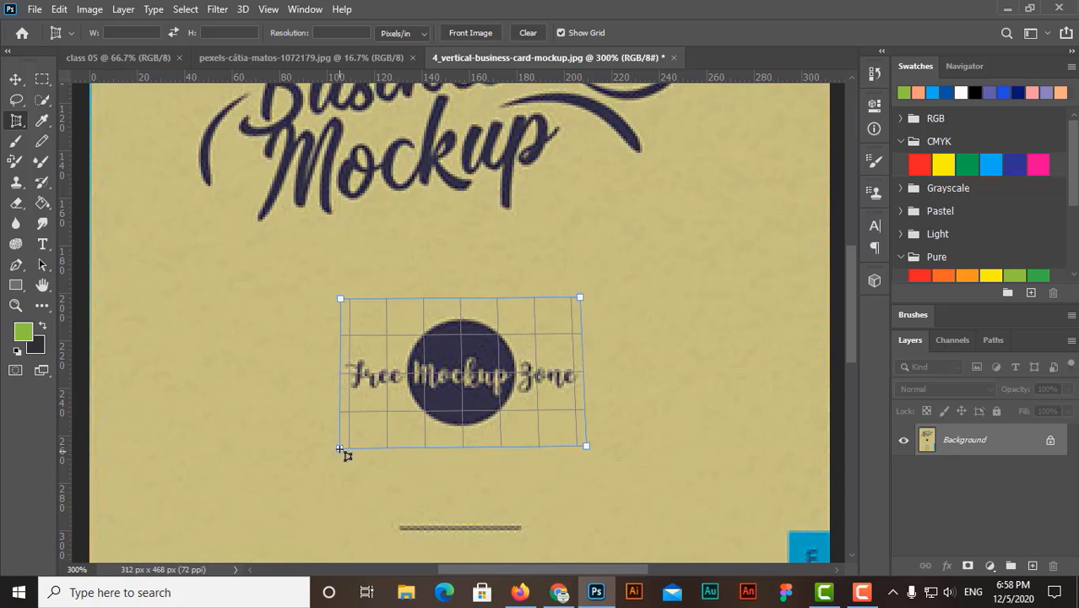
click(339, 447)
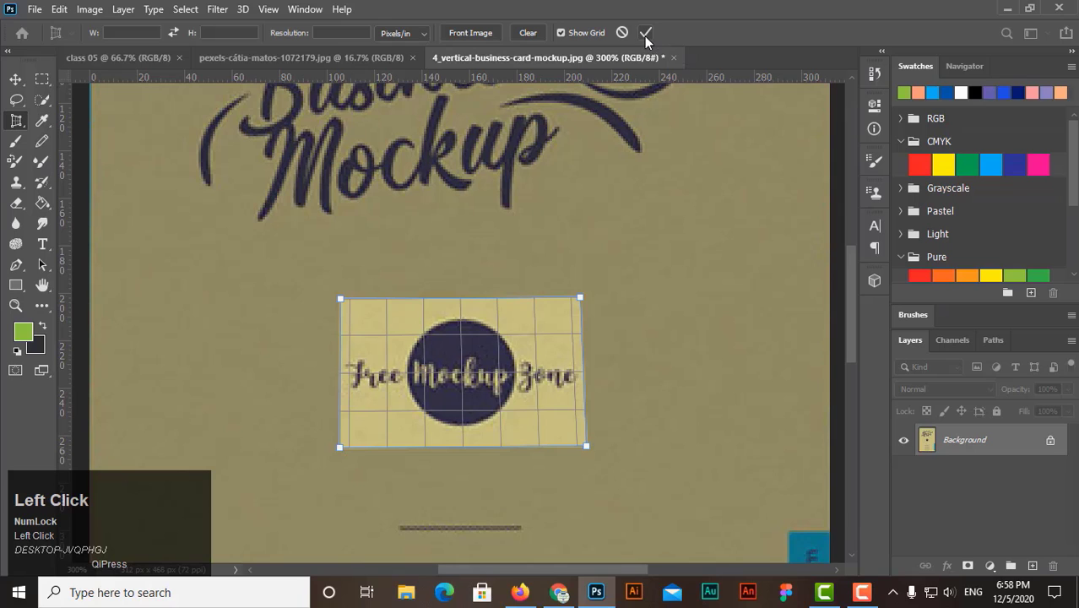
click(645, 33)
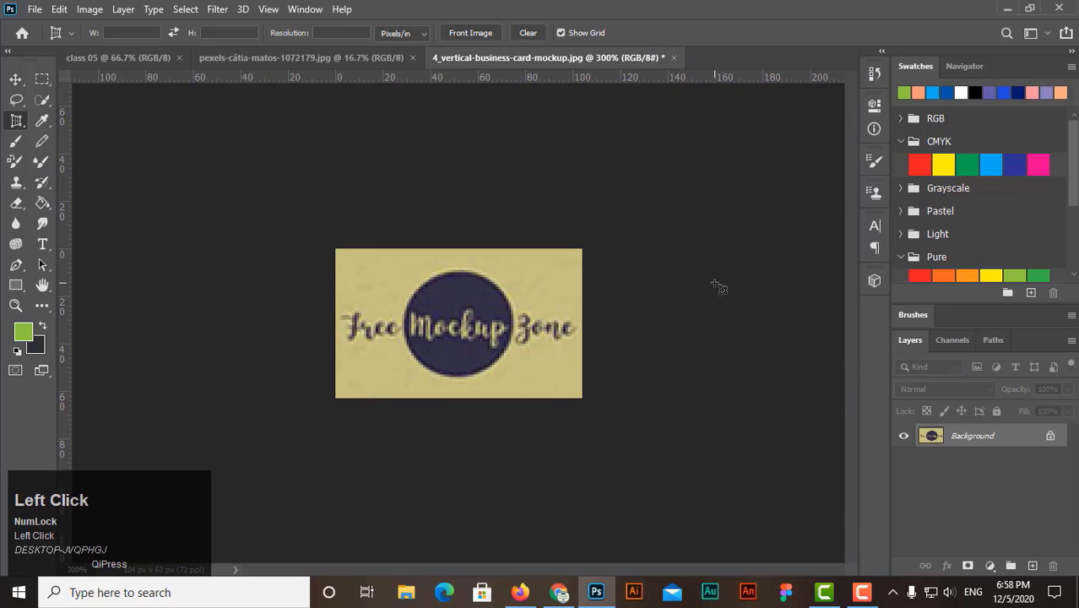
Step: Undo both perspective crops to restore the full business card mockup image
key(ctrl+z)
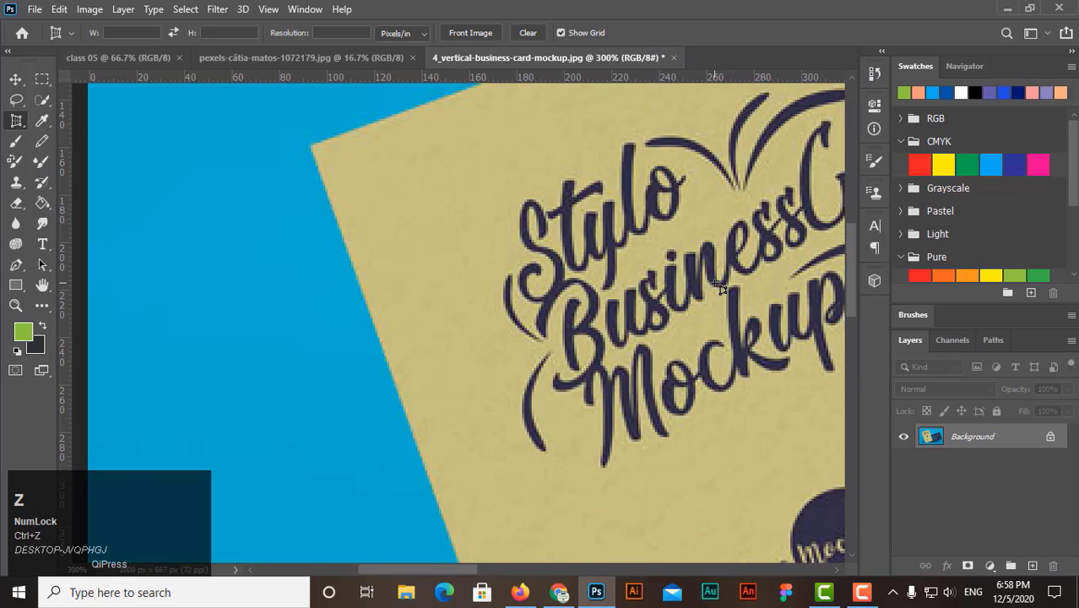
key(ctrl+minus)
key(ctrl+minus)
key(ctrl+minus)
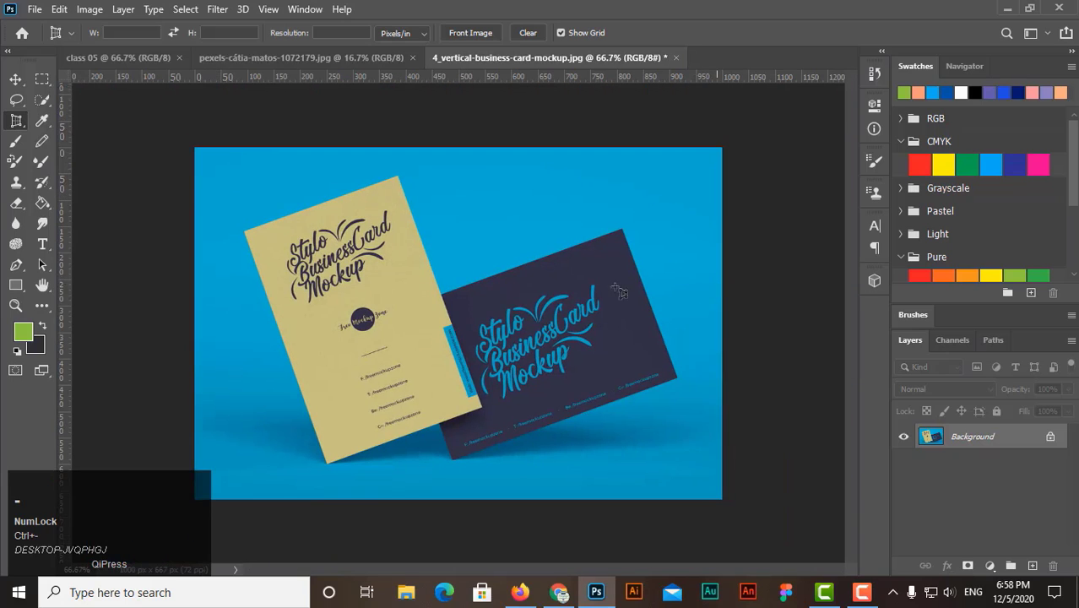
Step: Perspective-crop the mockup to four points around the dark business card and undo the crop
click(441, 294)
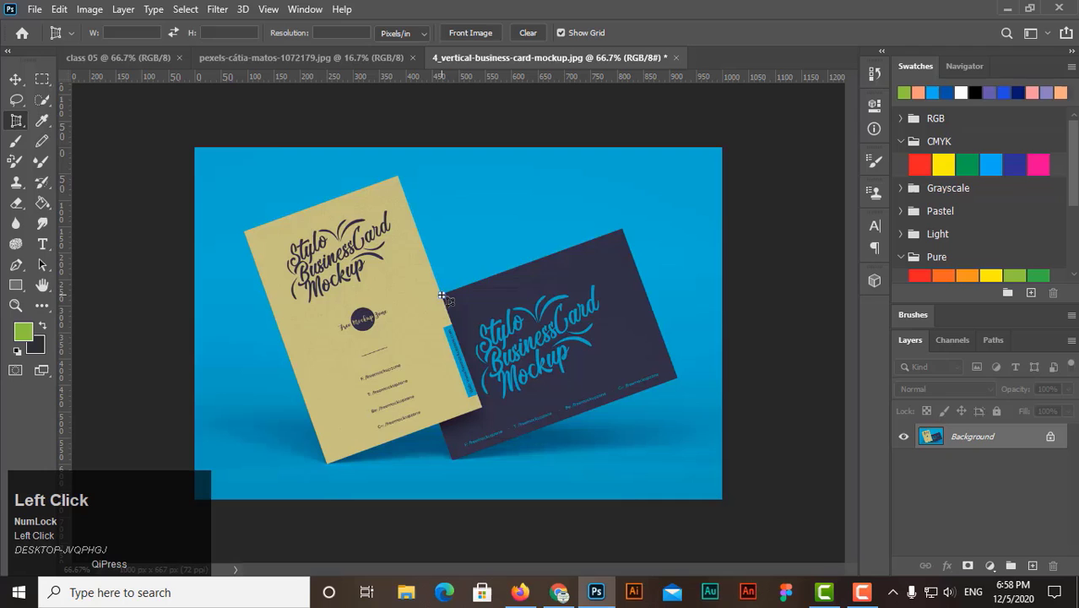
click(620, 230)
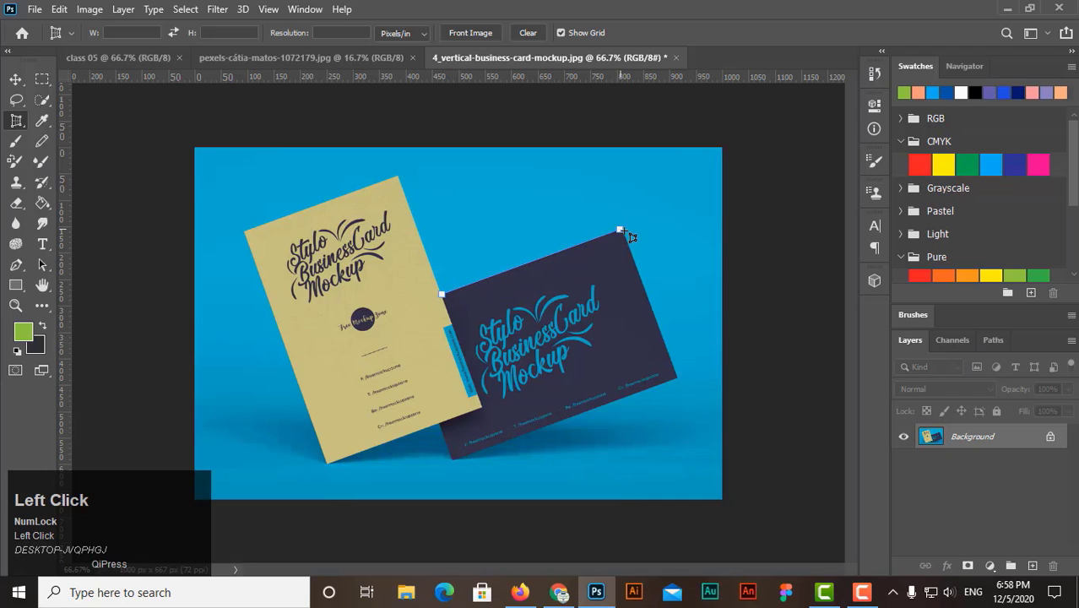
click(677, 375)
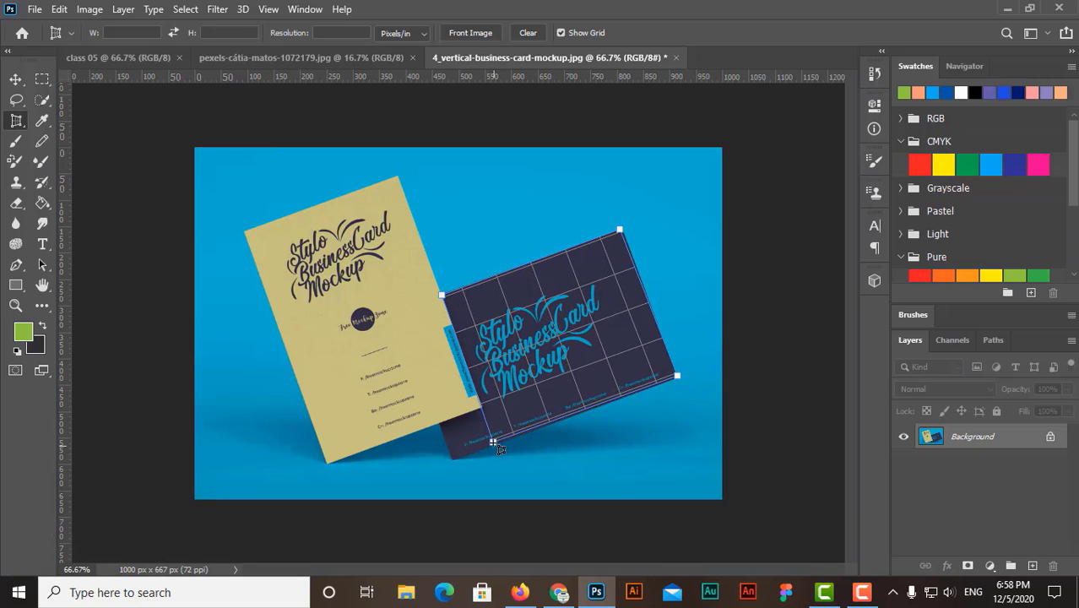
click(492, 446)
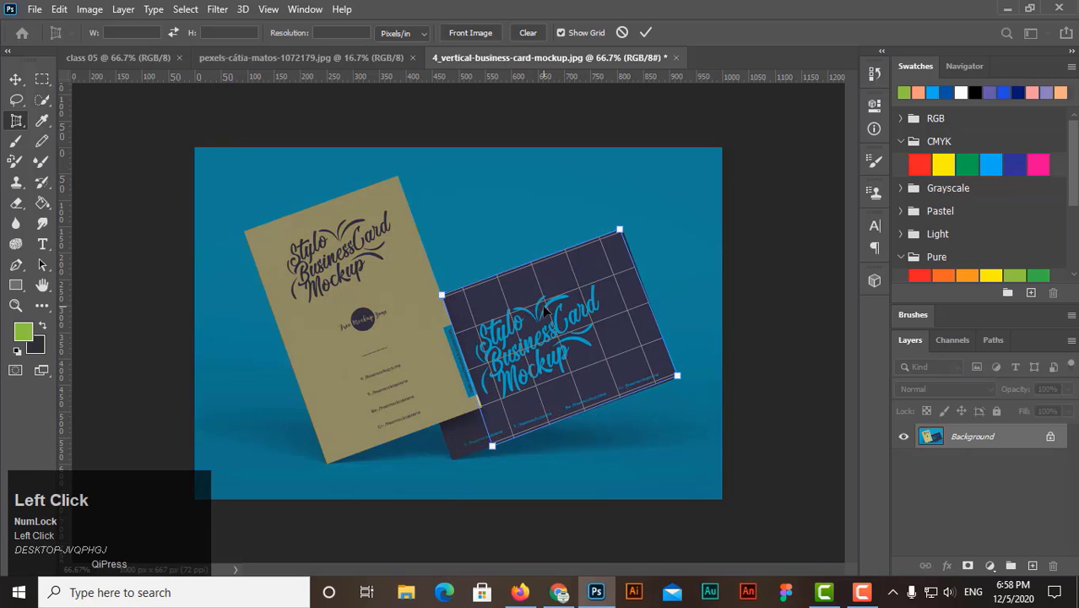
click(647, 33)
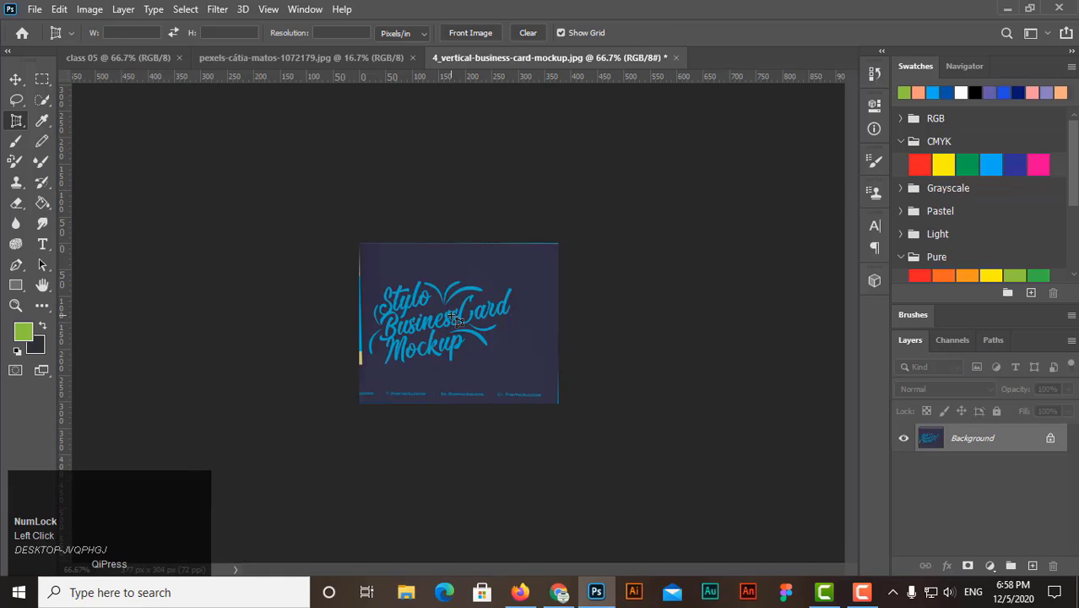
key(ctrl+z)
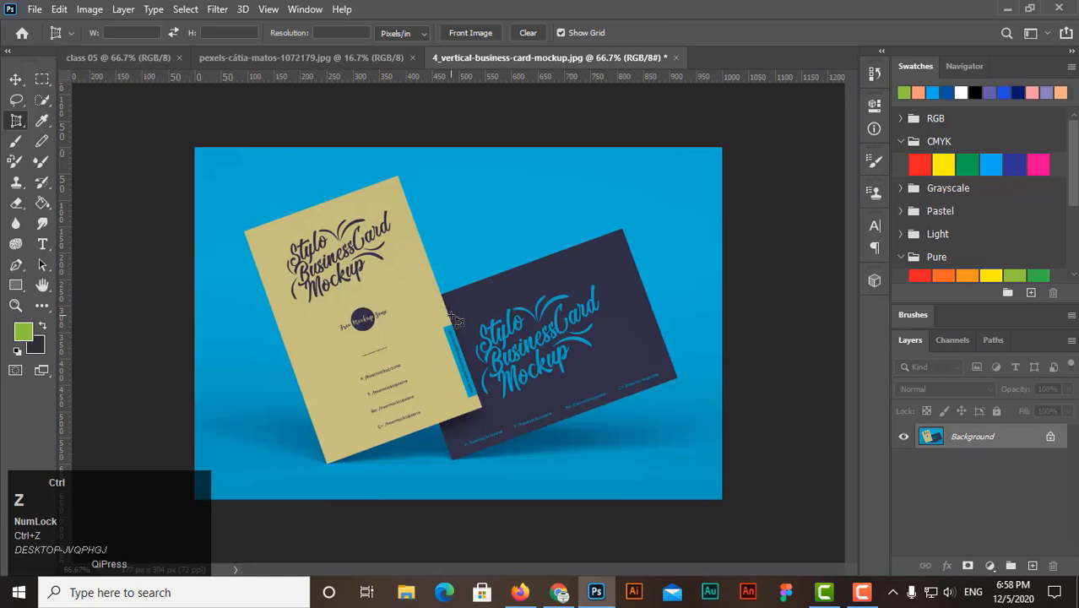
Step: Slice the mockup image into a two-by-two grid with the Slice tool, each slice about 500 px wide, lower row about 294 px high
drag(17, 124, 129, 136)
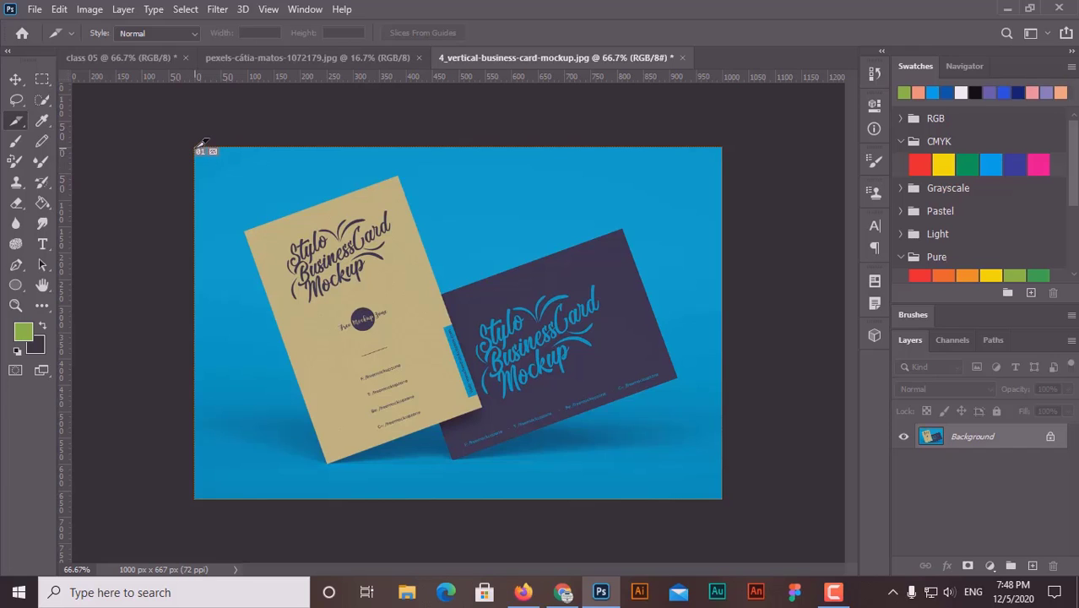
drag(201, 144, 469, 339)
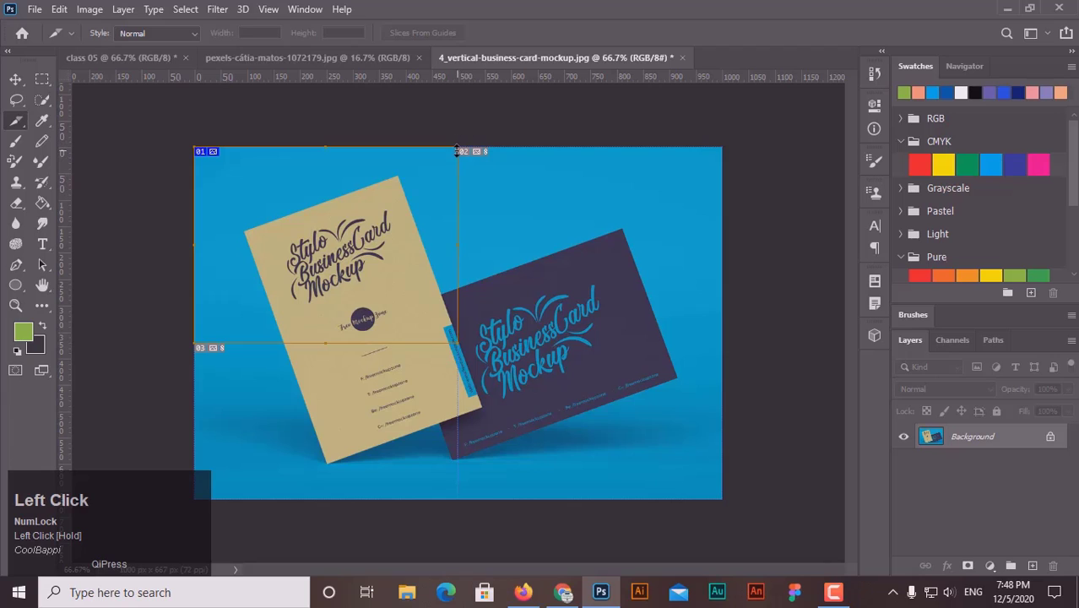
drag(457, 150, 725, 344)
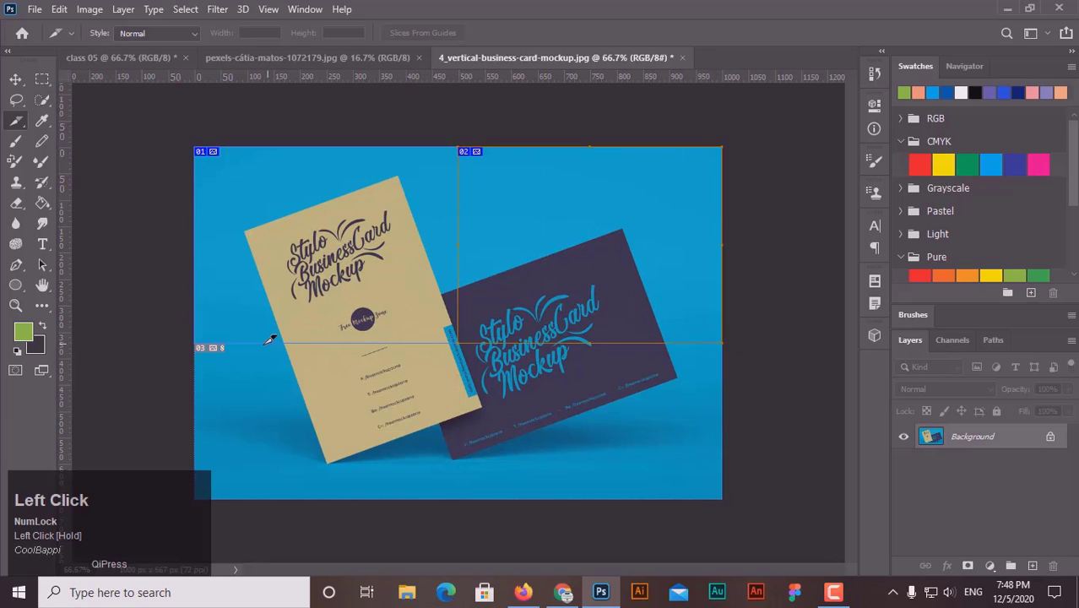
drag(203, 341, 464, 498)
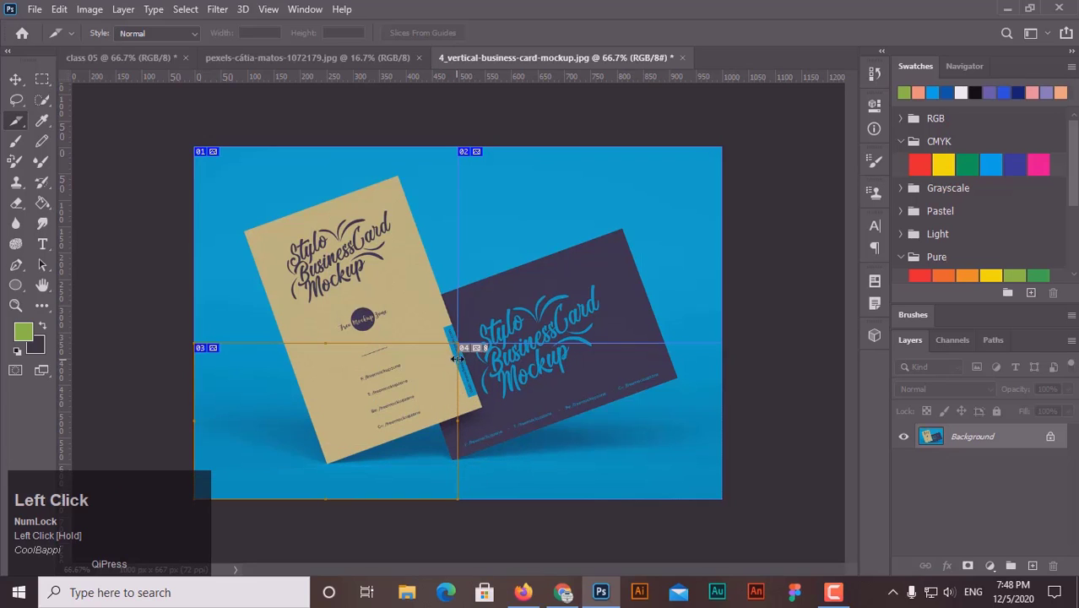
drag(467, 342, 725, 499)
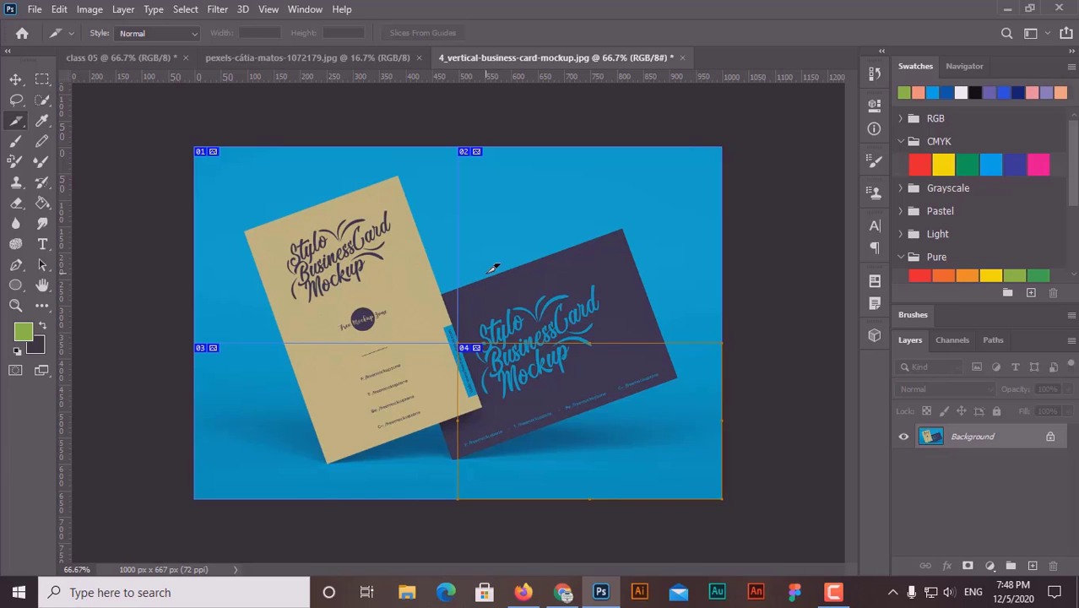
Step: Open the sliced mockup in Save for Web (Legacy) and start saving it with the JPEG High preset
click(35, 9)
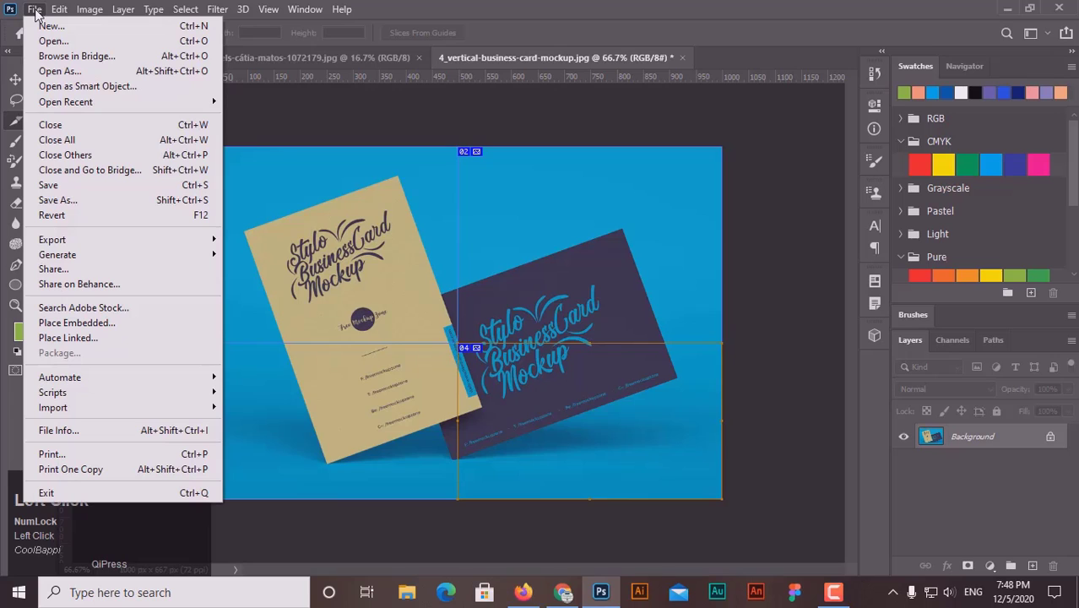
mouse_move(65, 240)
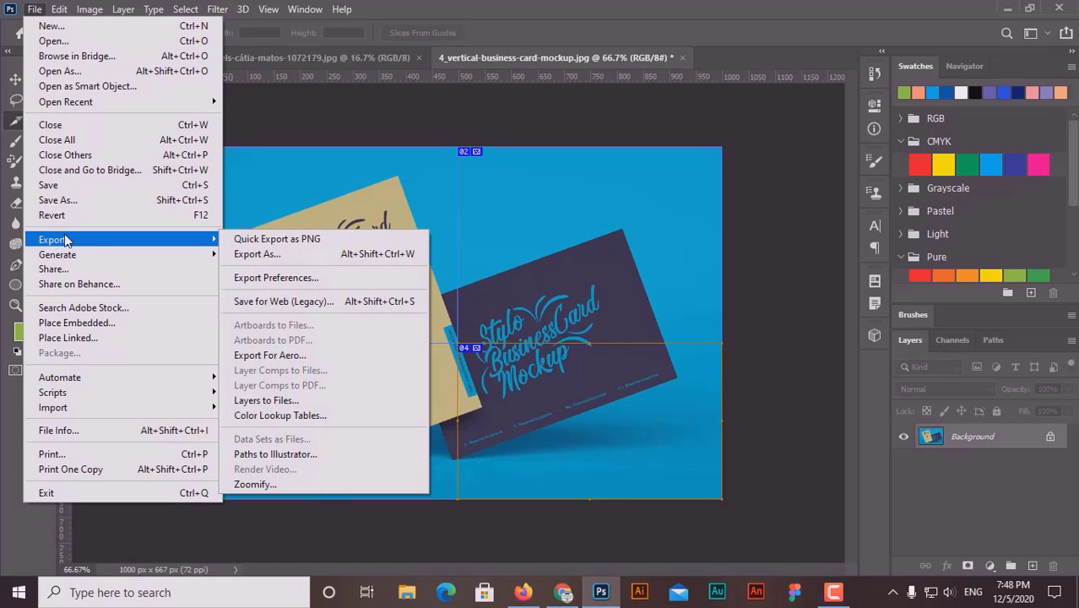
click(288, 302)
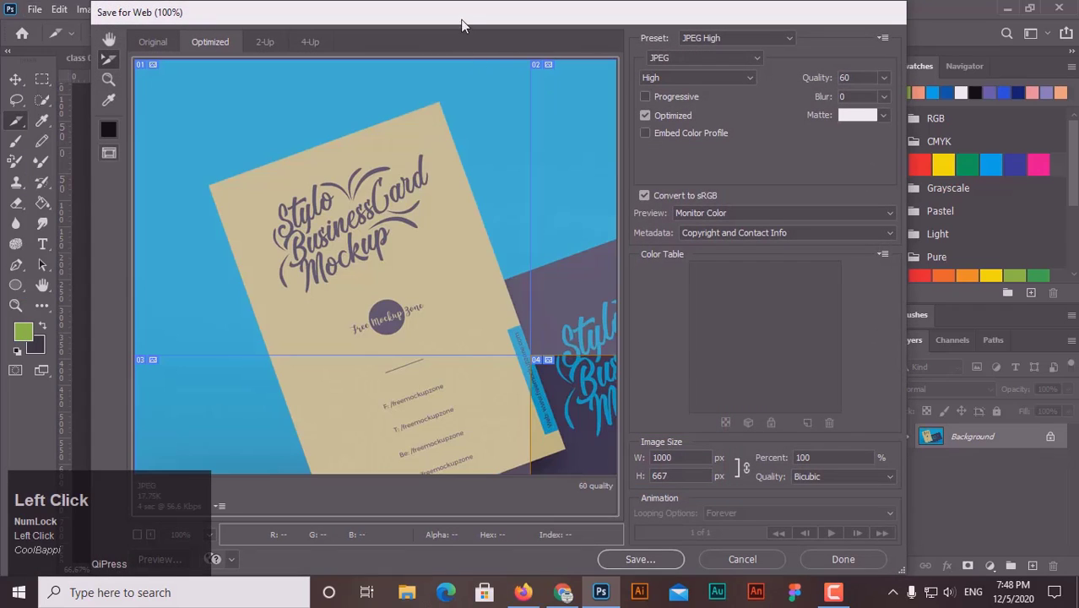
mouse_move(461, 25)
mouse_down()
mouse_move(448, 34)
mouse_move(483, 50)
mouse_move(449, 36)
mouse_up()
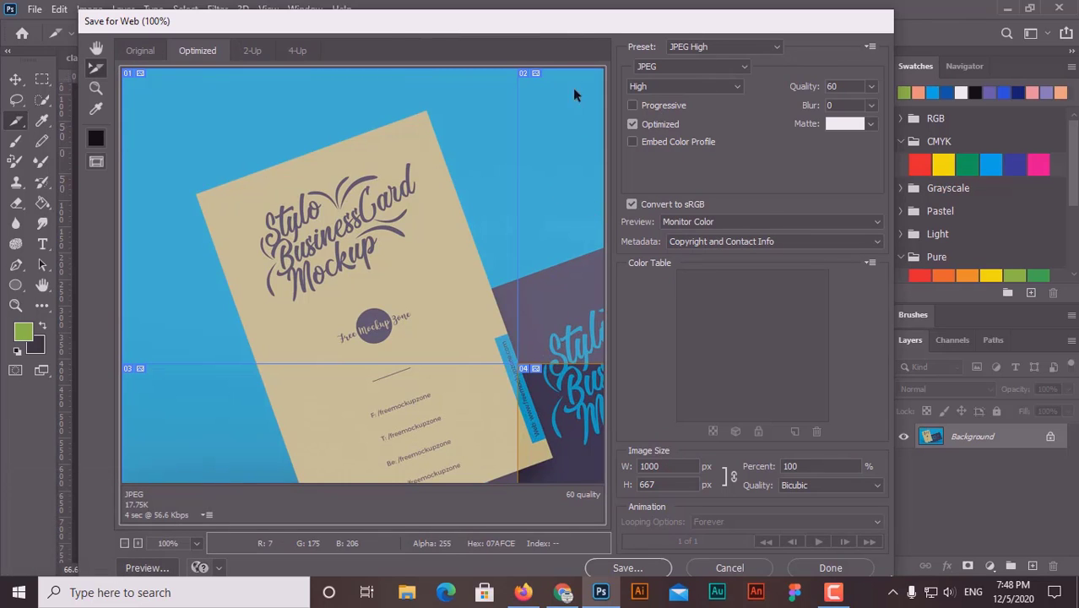
drag(542, 27, 528, 19)
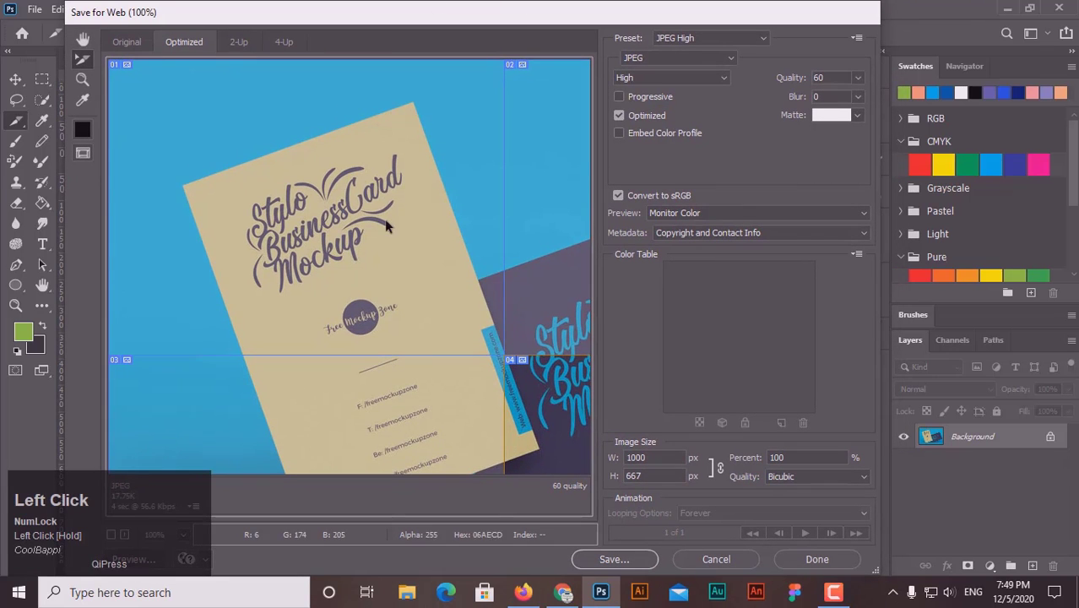
click(614, 560)
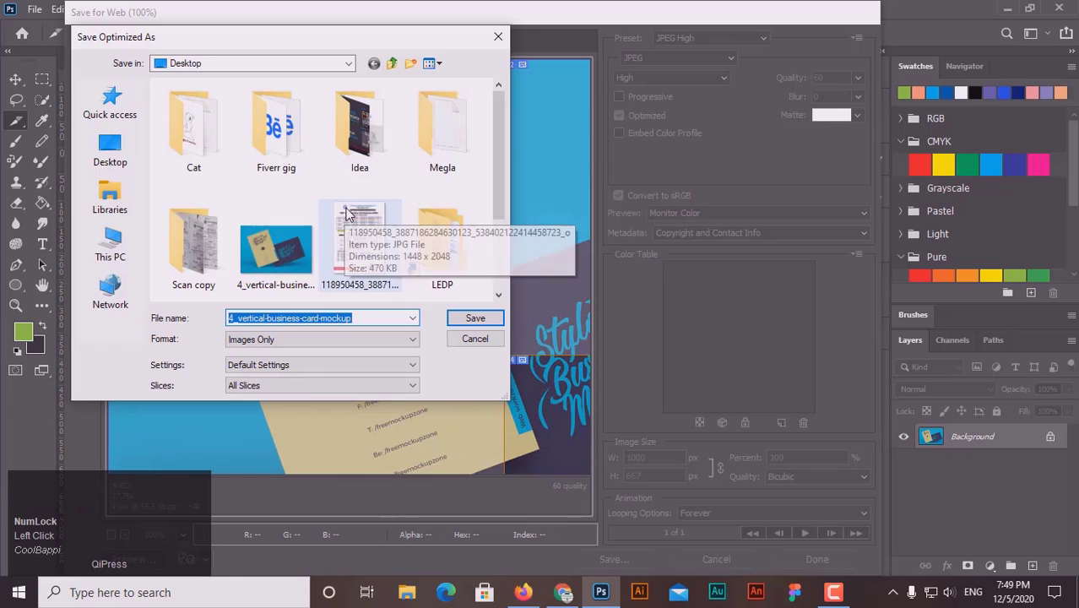
Step: Save all slices as images only to the Desktop under the file name "4 image"
scroll(345, 219, down, 1)
scroll(346, 214, up, 1)
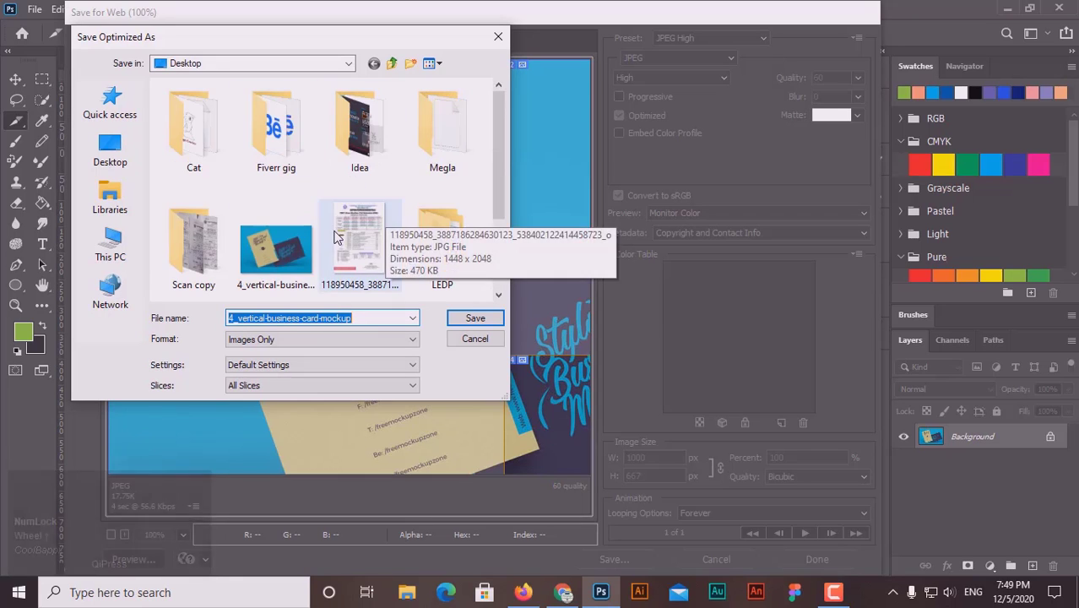
scroll(336, 238, down, 1)
scroll(333, 237, up, 1)
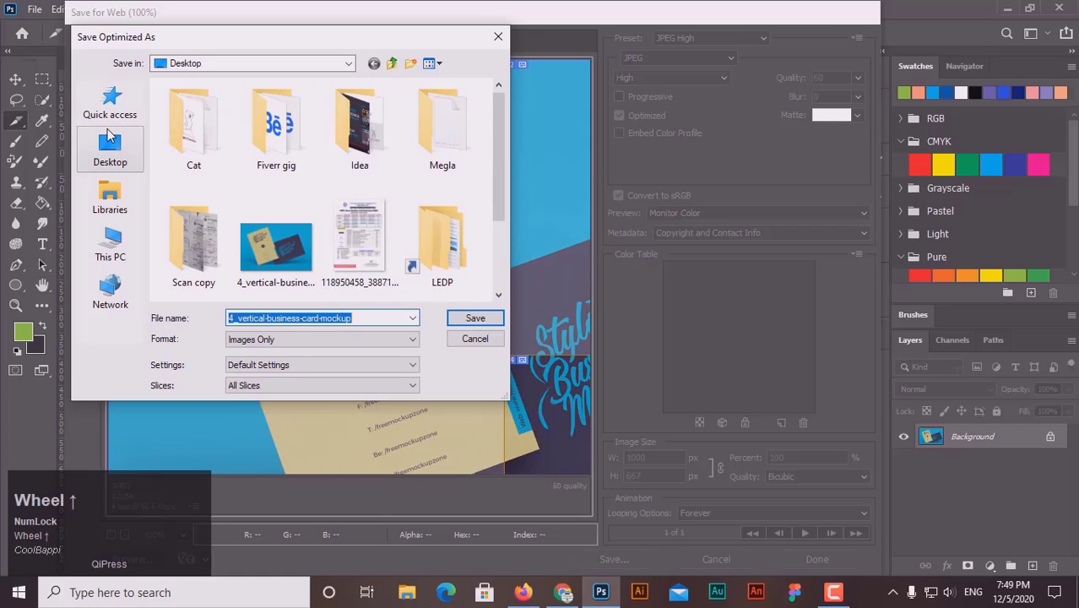
click(111, 146)
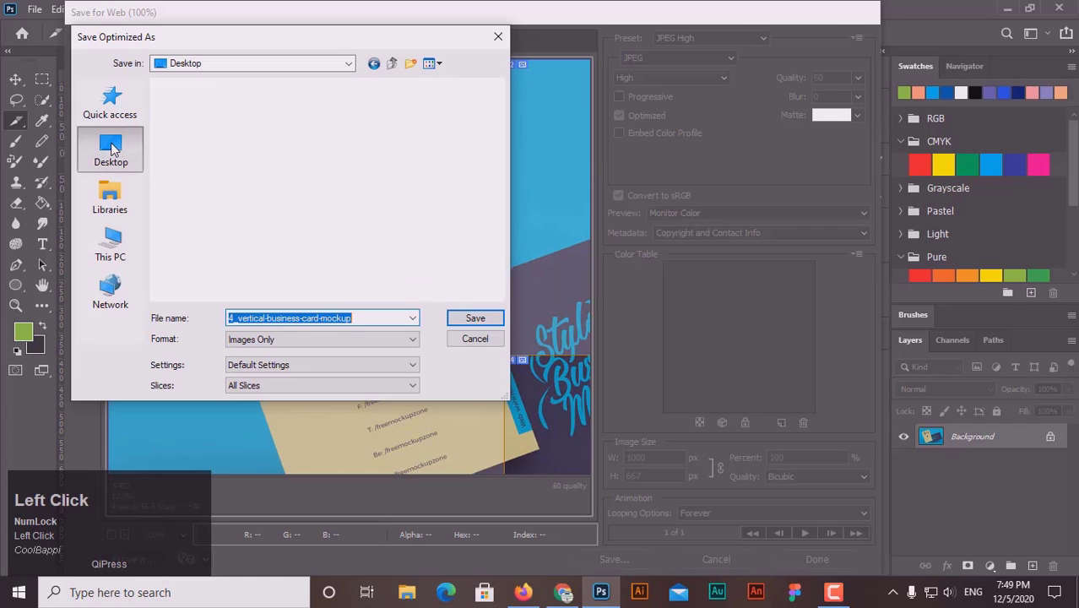
click(365, 318)
key(BackSpace)
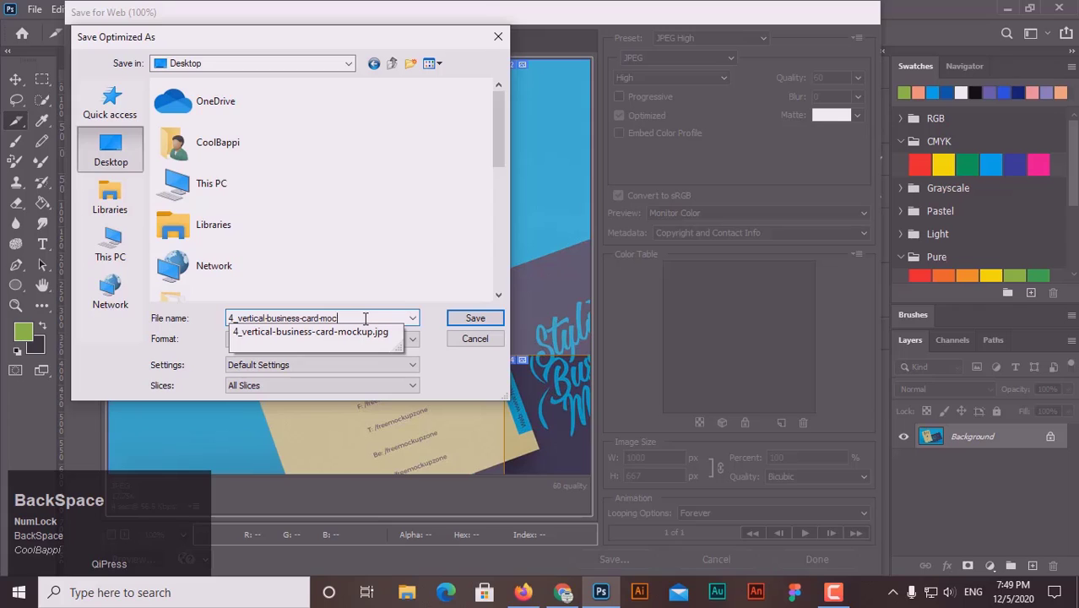
key(BackSpace)
key(BackSpace)
key(BackSpace)
key(BackSpace)
key(BackSpace)
key(BackSpace)
key(BackSpace)
key(BackSpace)
key(BackSpace)
key(BackSpace)
key(BackSpace)
key(BackSpace)
key(BackSpace)
key(BackSpace)
key(BackSpace)
key(BackSpace)
key(BackSpace)
key(BackSpace)
key(BackSpace)
key(BackSpace)
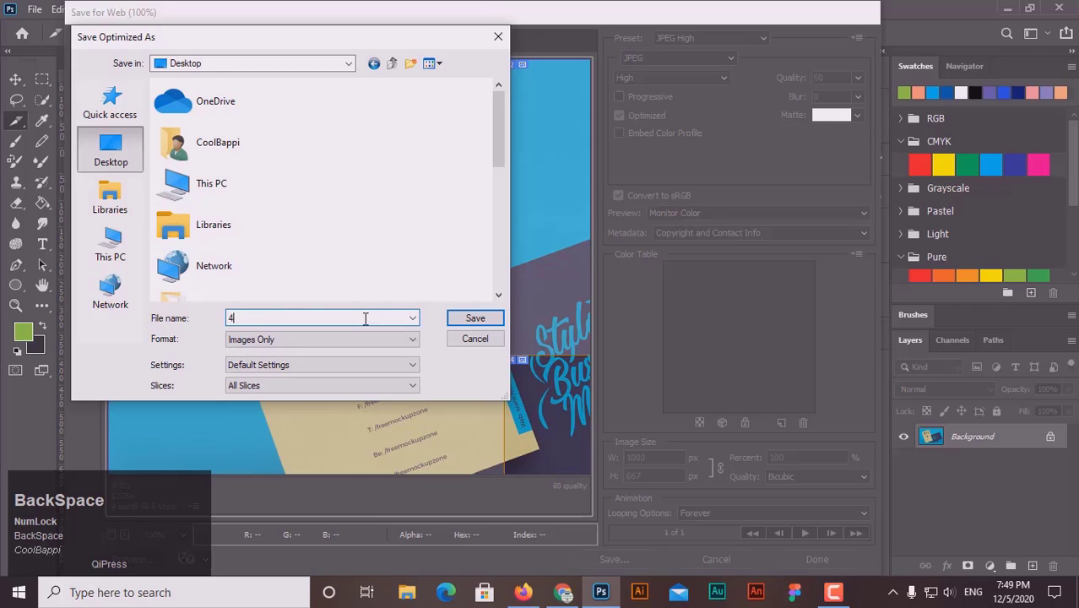
text(4)
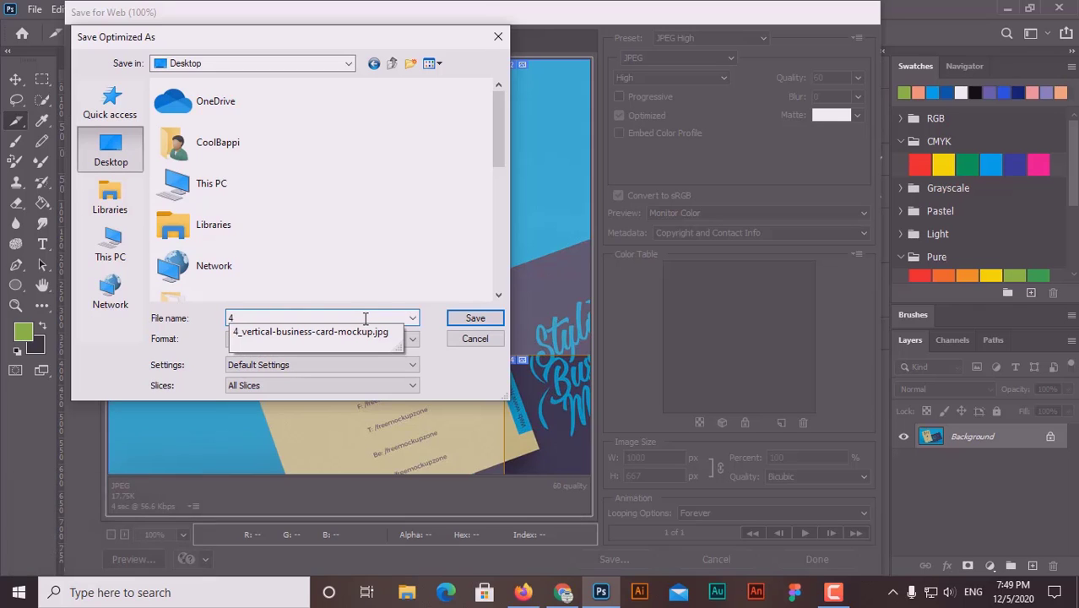
text( image)
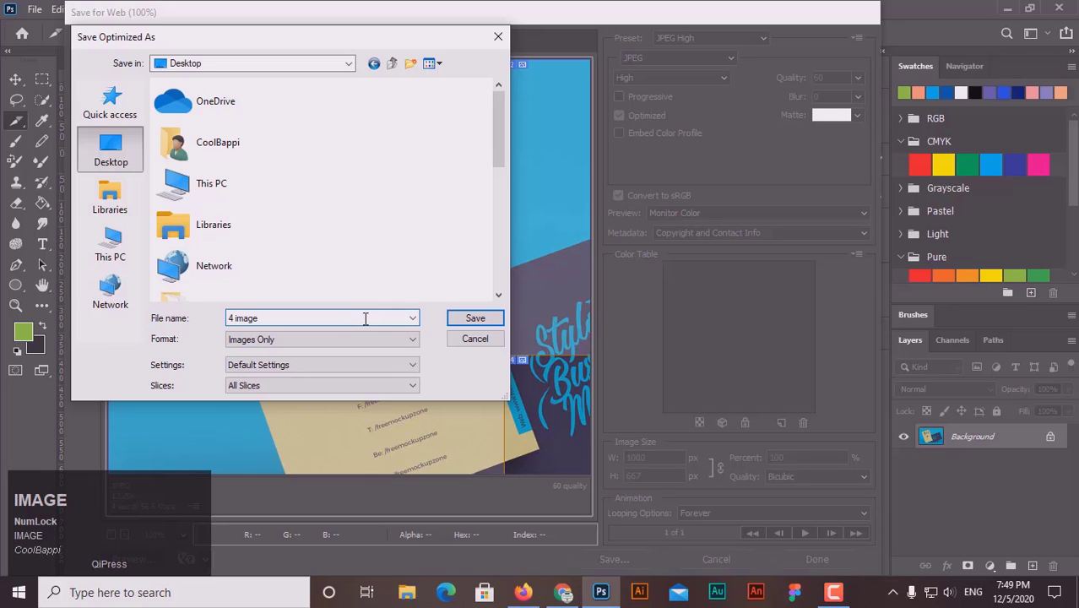
click(475, 318)
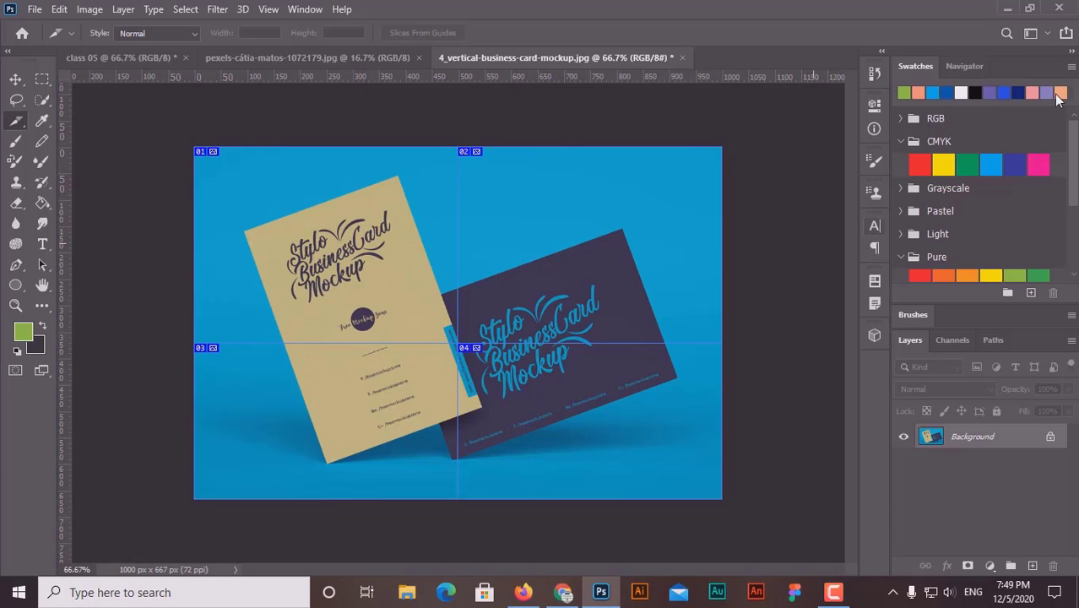
Step: Switch to the desktop, open the exported images folder and page through the slice images in the photo viewer
click(1008, 8)
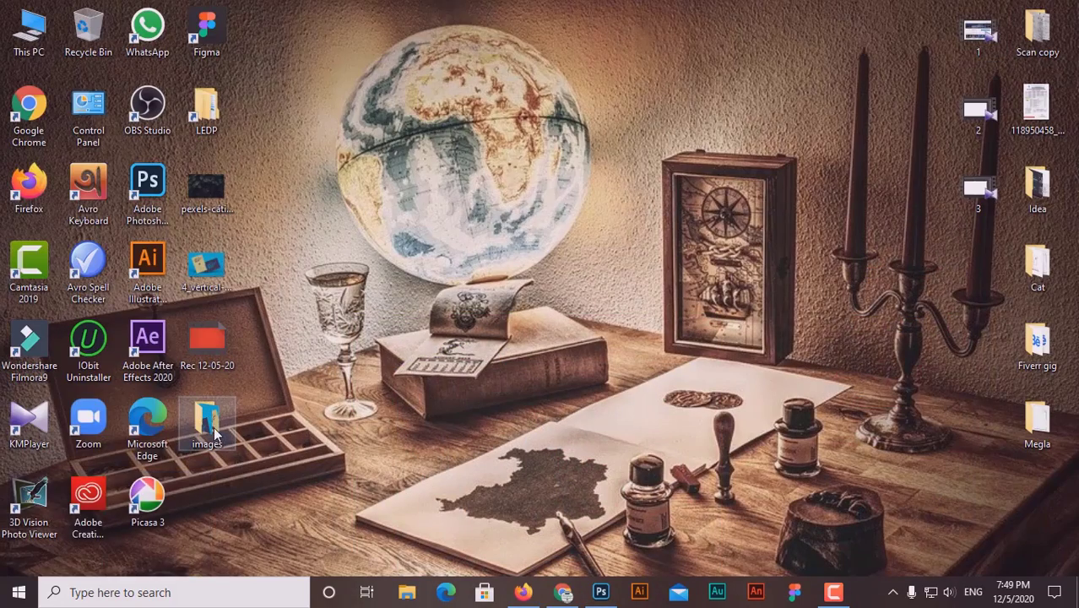
double_click(212, 428)
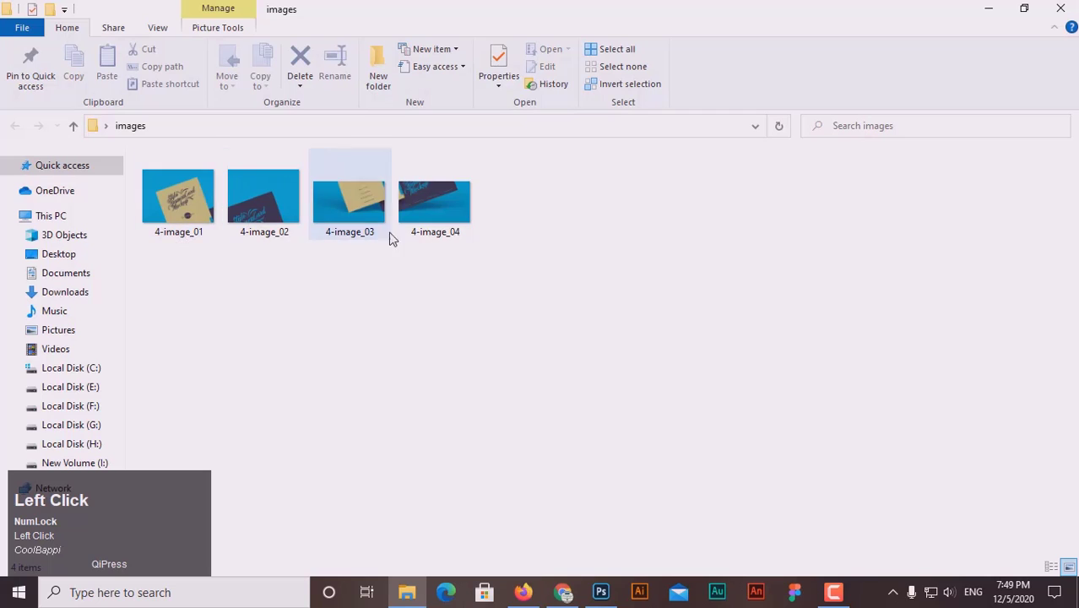
double_click(176, 216)
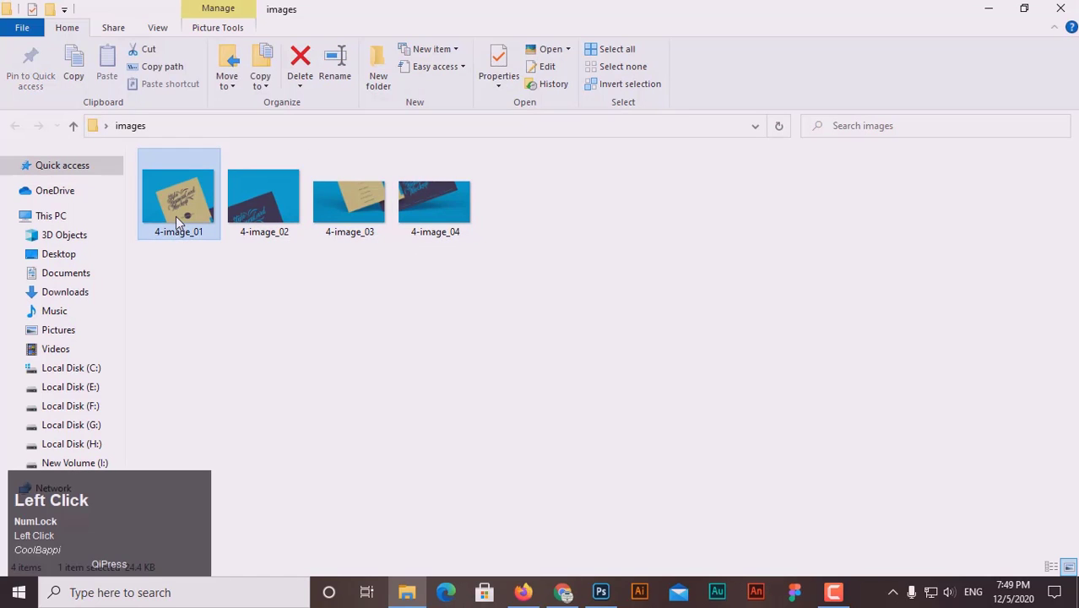
click(564, 571)
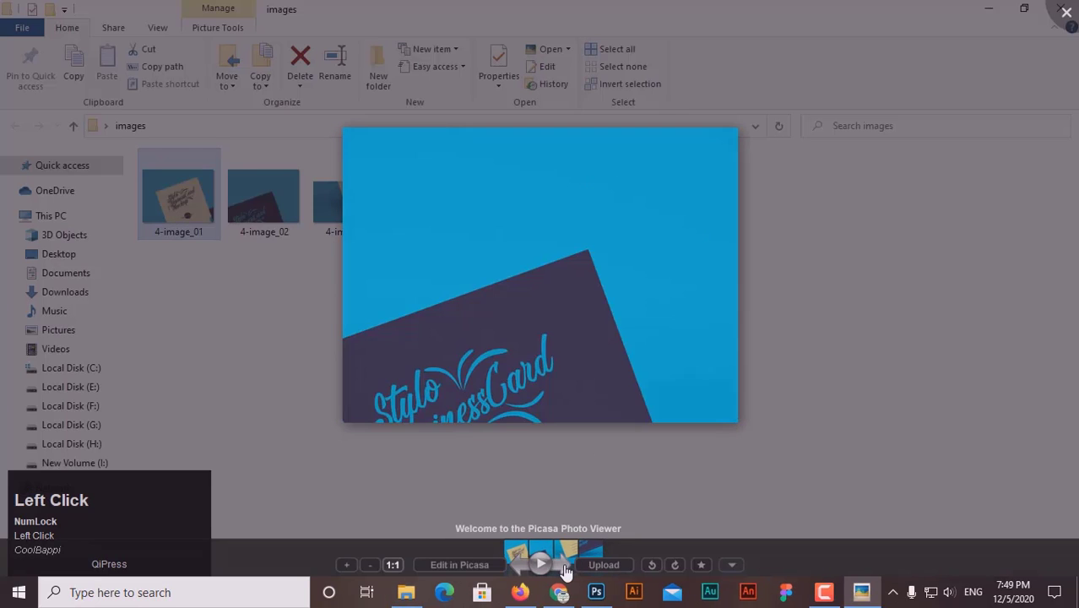
click(565, 571)
click(564, 571)
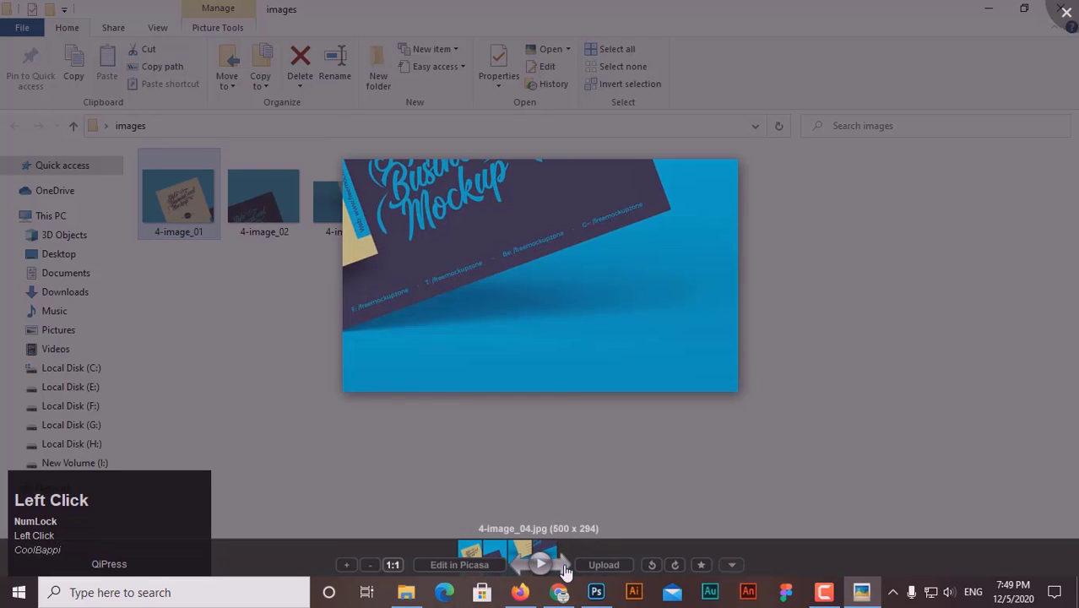
Step: Close the photo viewer and the images folder, and switch back to Photoshop
click(1066, 12)
click(1062, 10)
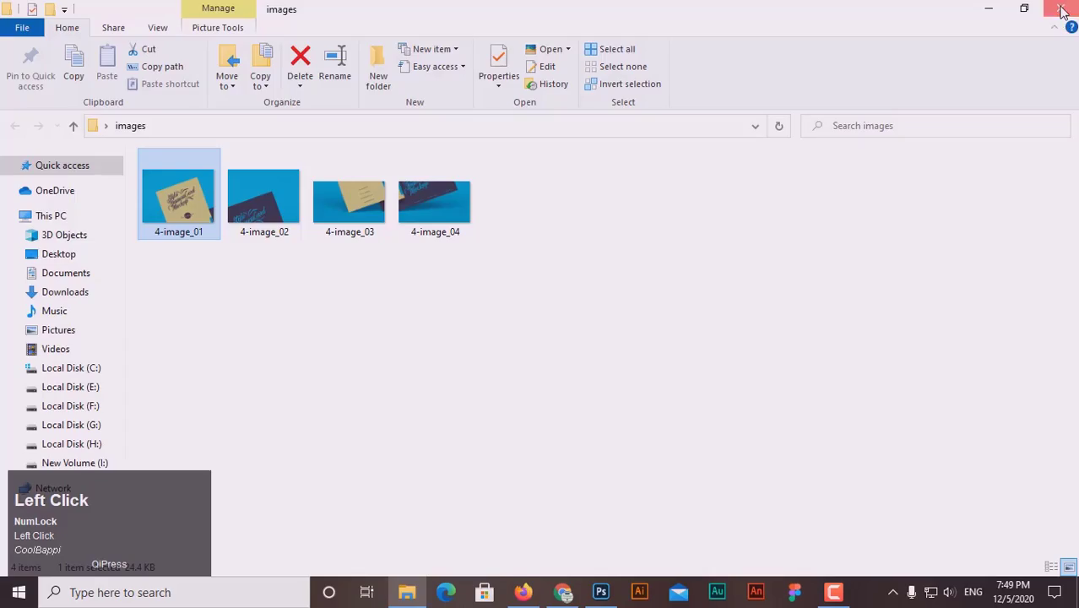
click(601, 593)
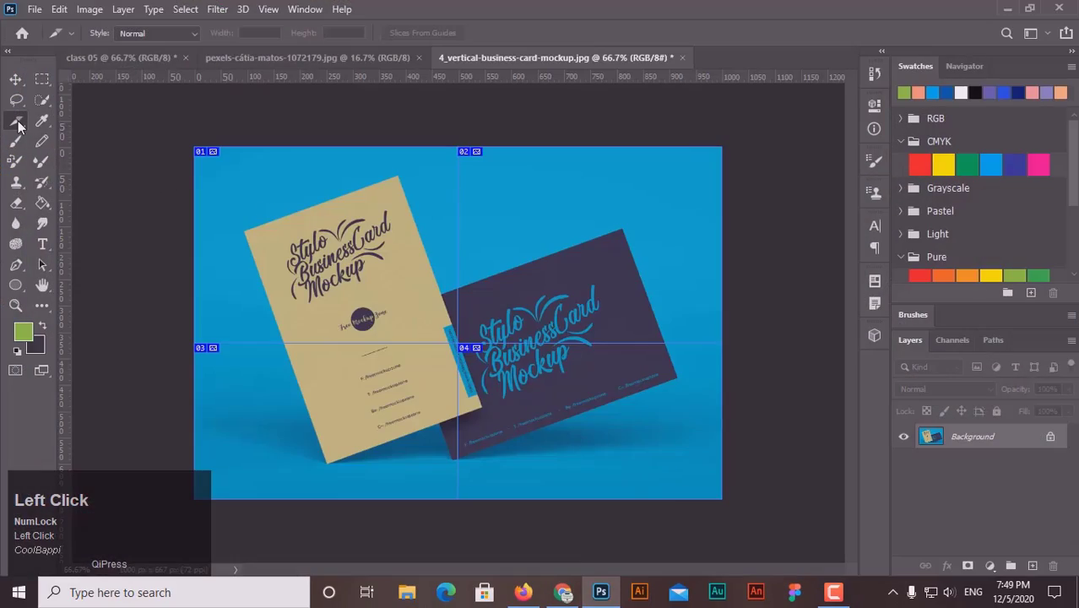
Step: Select slice 01 over the cream card's upper part with the Slice Select tool
click(19, 124)
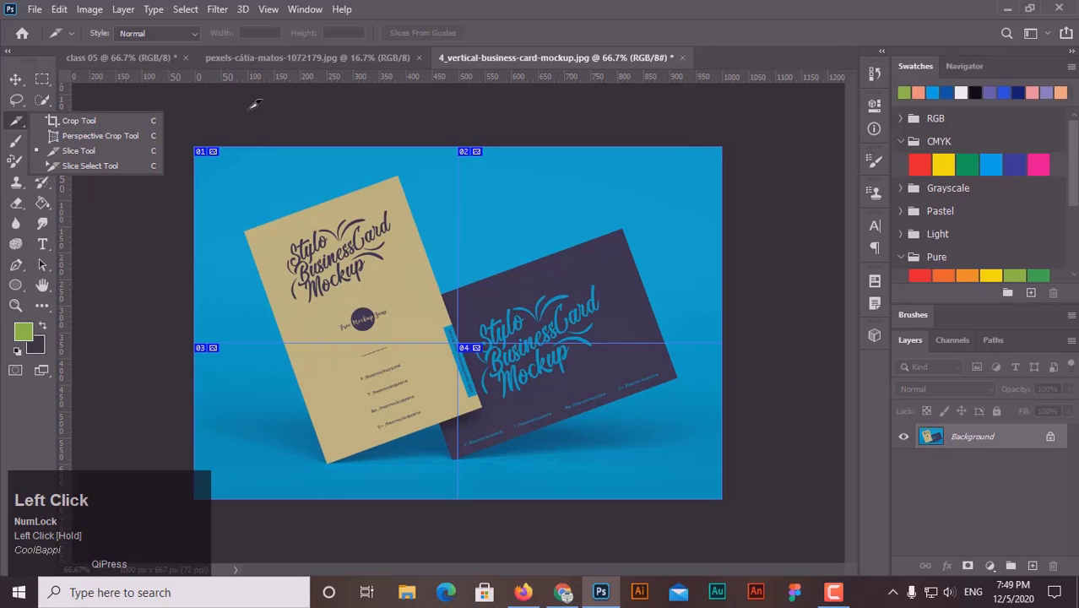
click(102, 165)
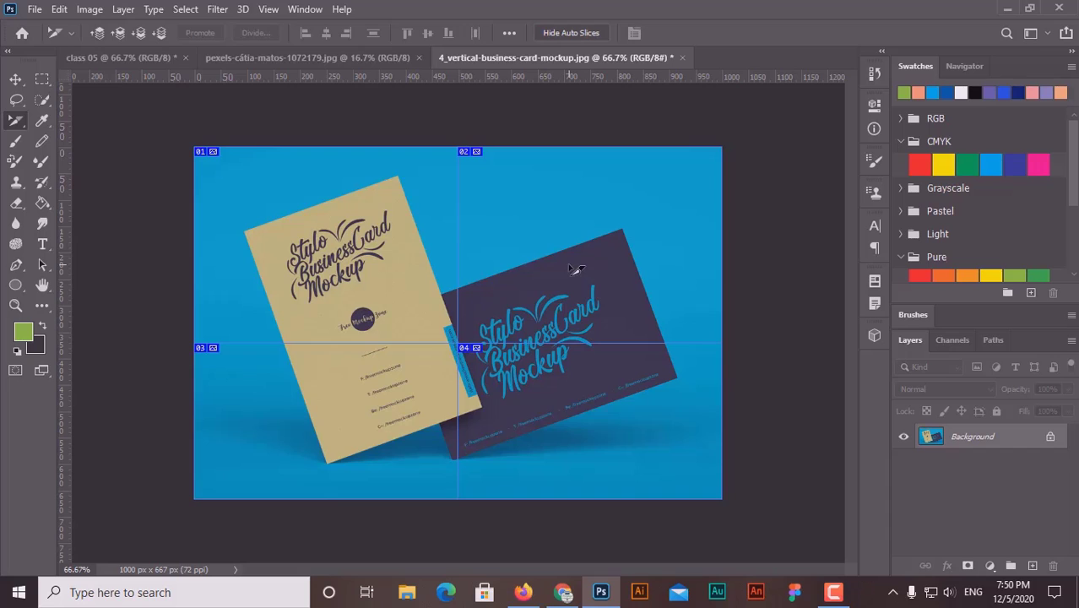
click(314, 268)
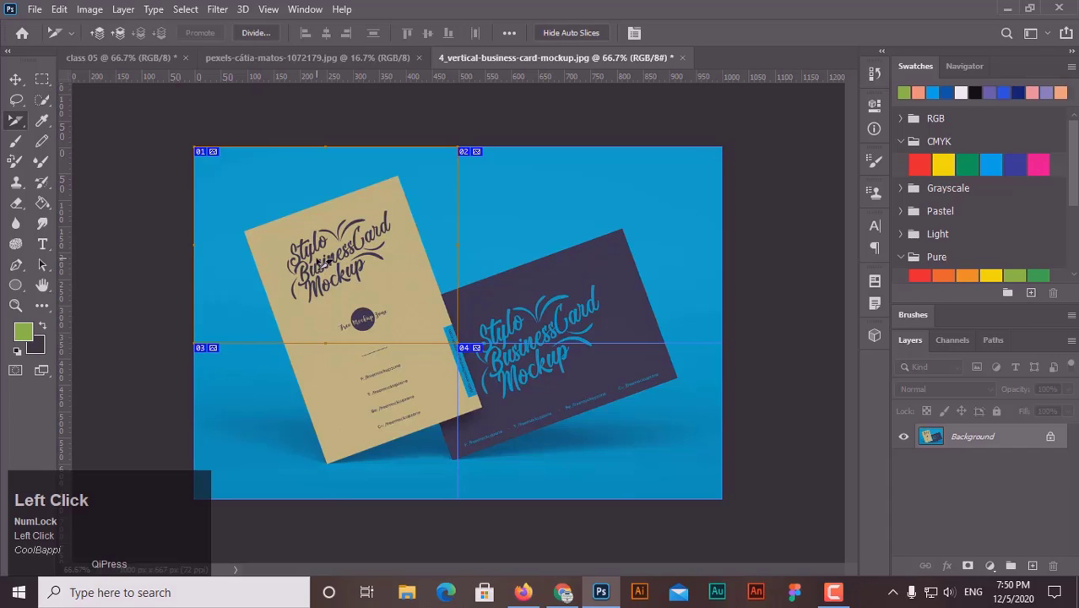
Step: Select slices 02 and 03, try enlarging slice 03 beyond the image's lower edge from its corner, and undo the resize
click(594, 262)
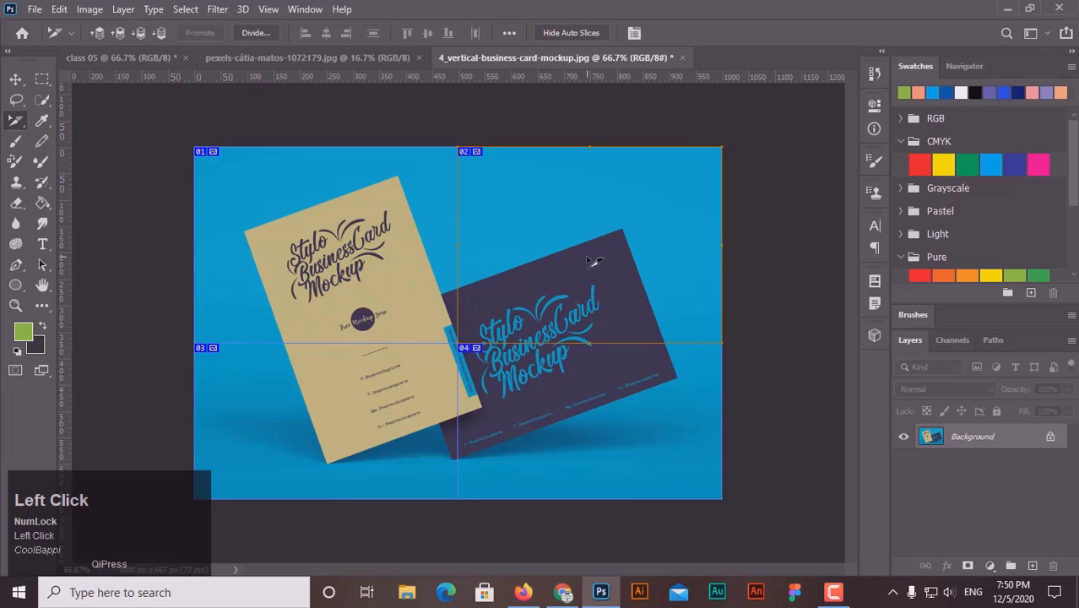
click(342, 399)
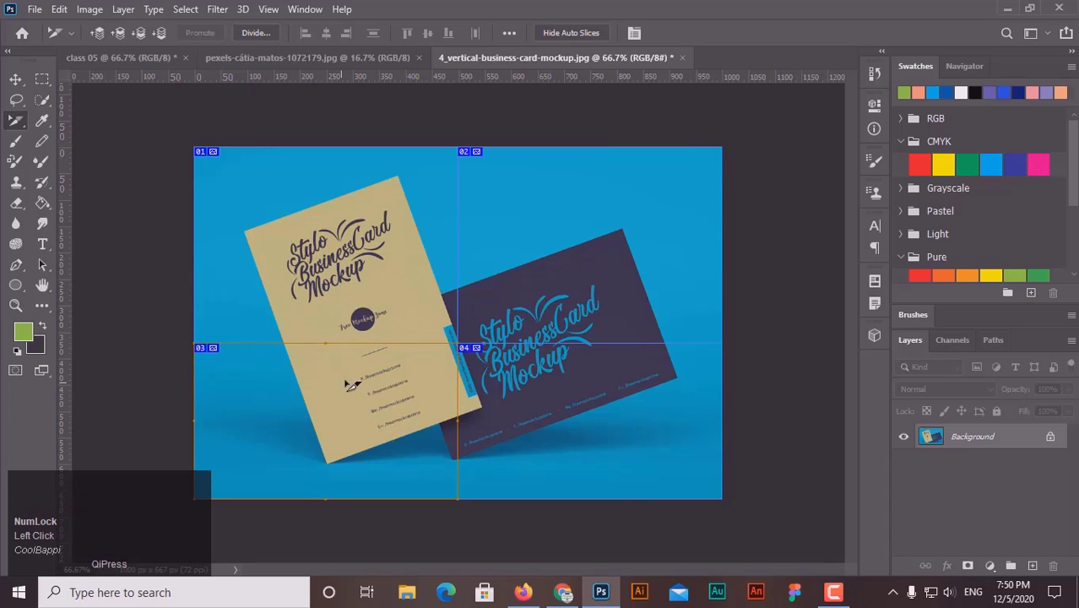
click(456, 498)
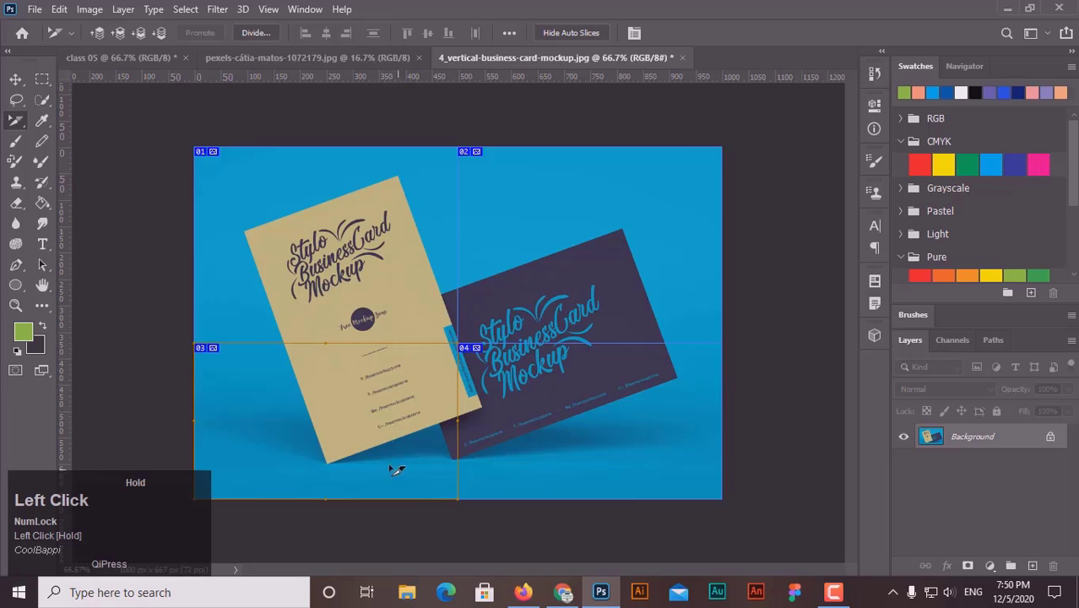
drag(456, 499, 529, 520)
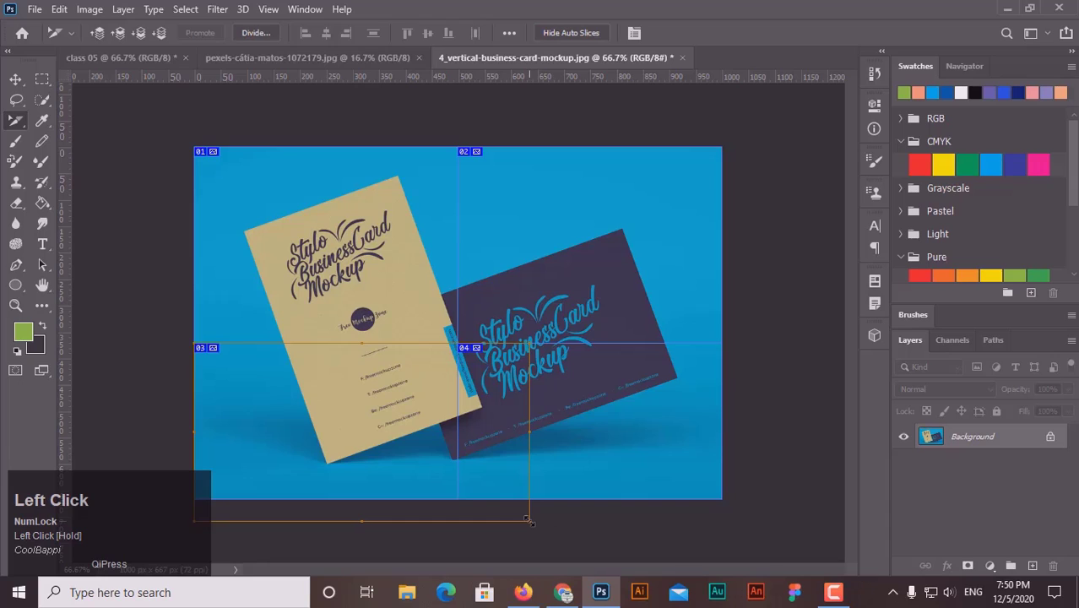
drag(489, 506, 483, 501)
key(ctrl+z)
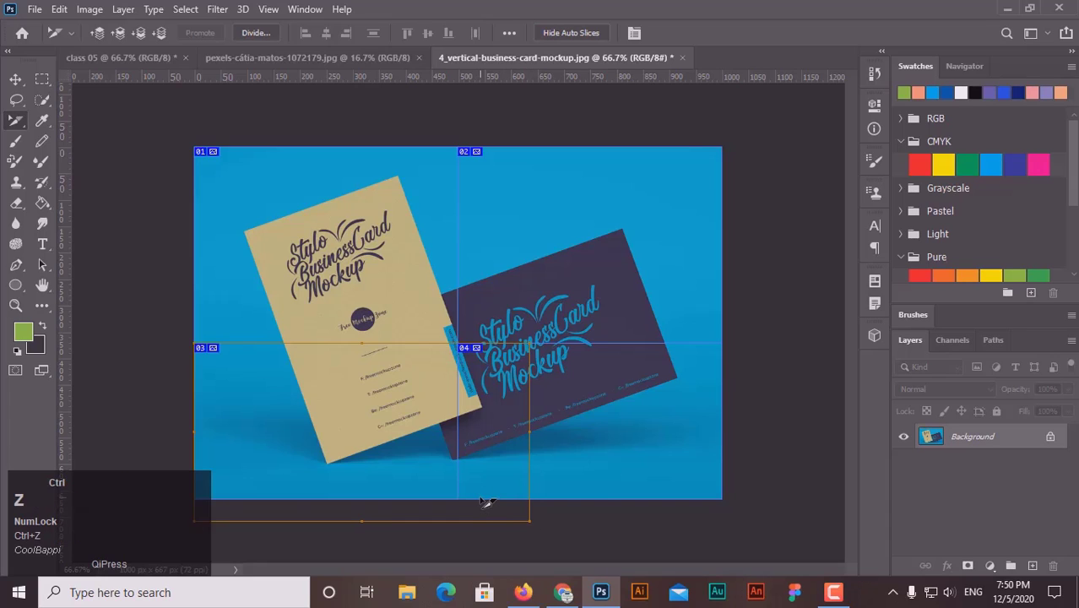
drag(419, 471, 461, 498)
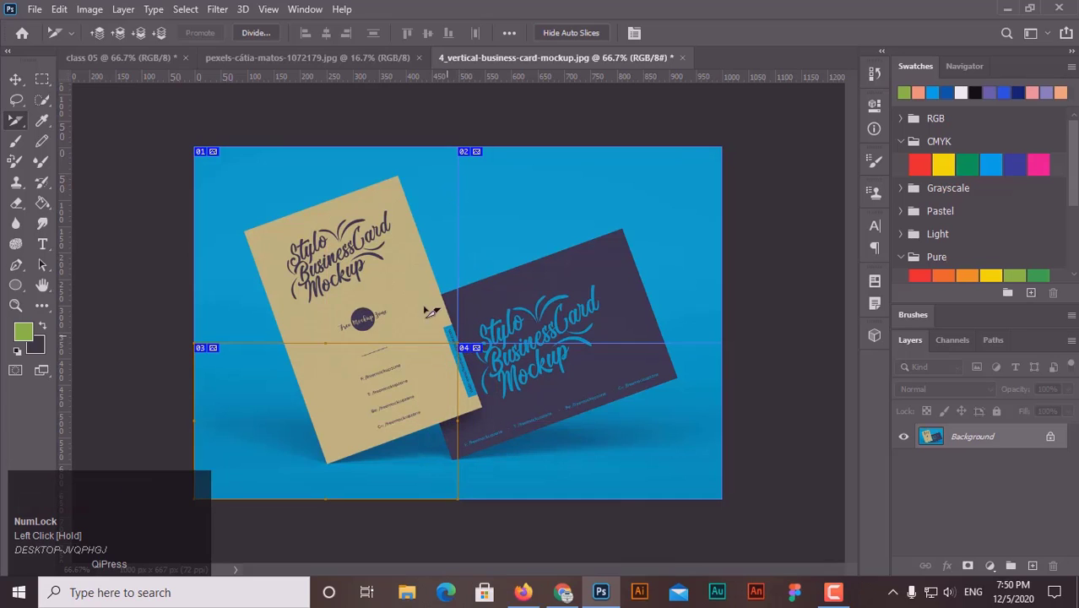
Step: Shrink slice 02 inward from its lower-right corner and select slice 01 with the Slice Select tool
click(577, 243)
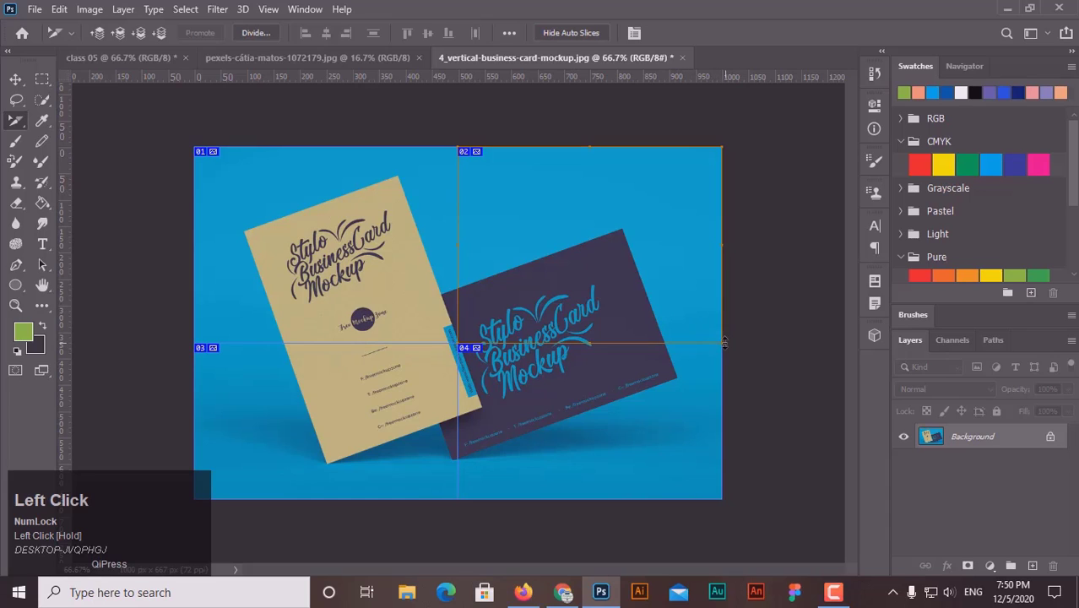
drag(722, 342, 663, 297)
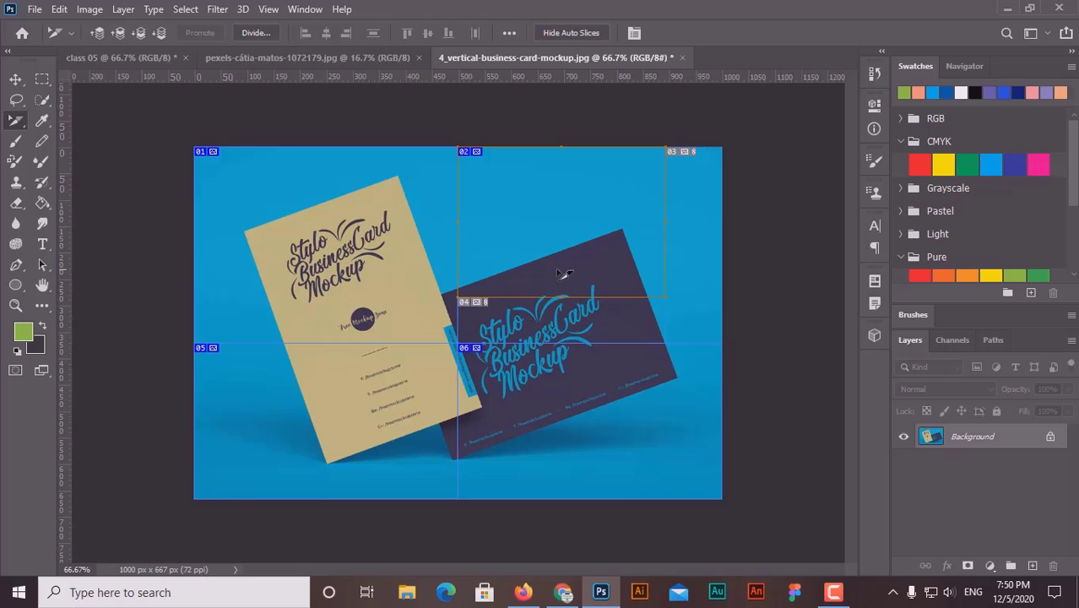
click(16, 122)
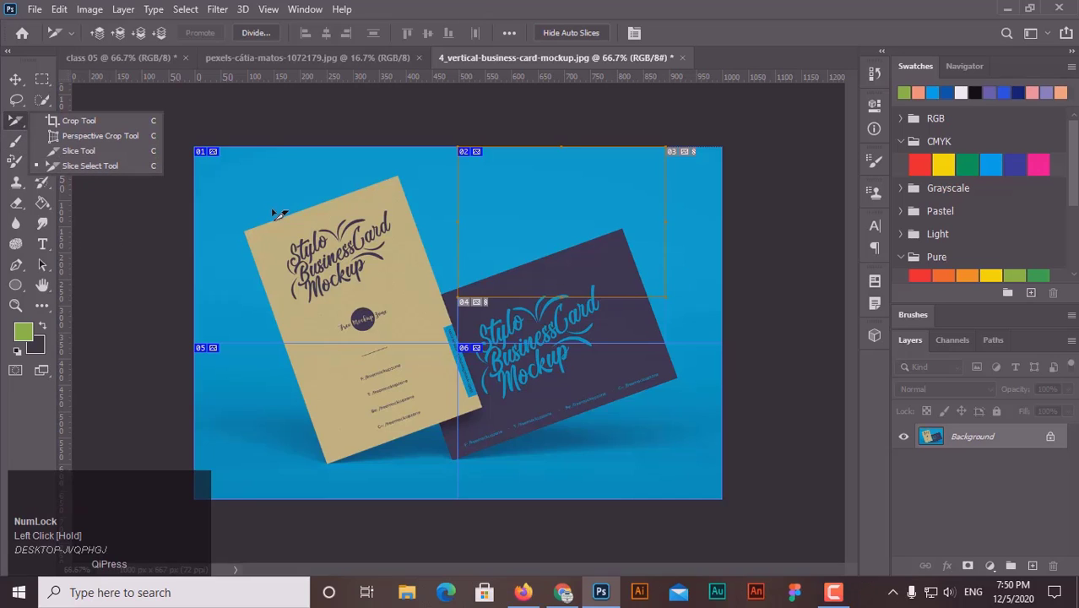
click(103, 168)
click(304, 186)
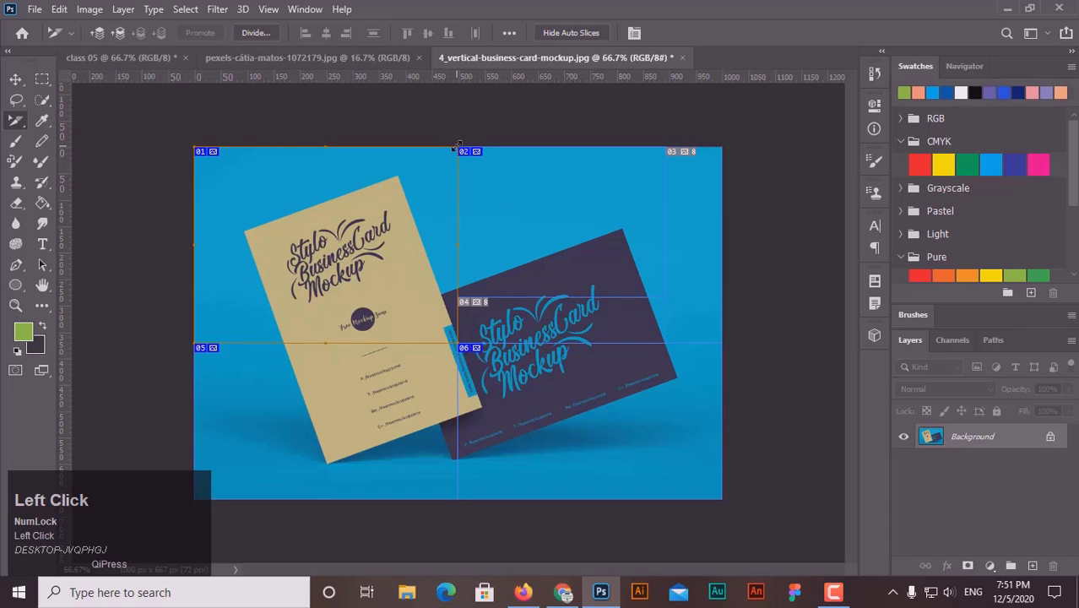
drag(455, 163, 422, 223)
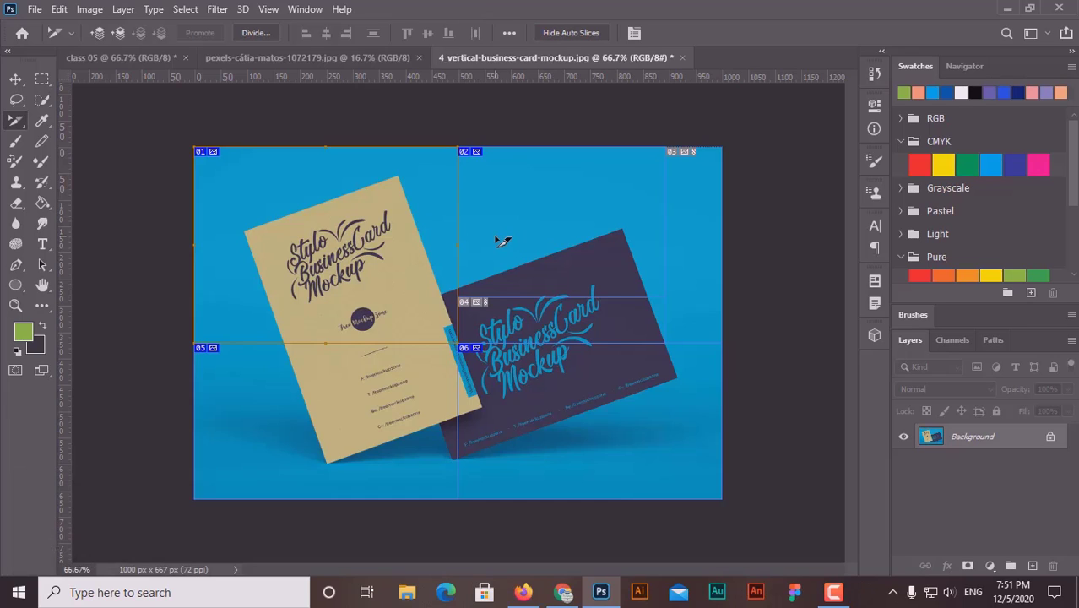
Step: Undo the slice resize and the earlier slice divisions back to a single slice covering the whole image
key(ctrl+z)
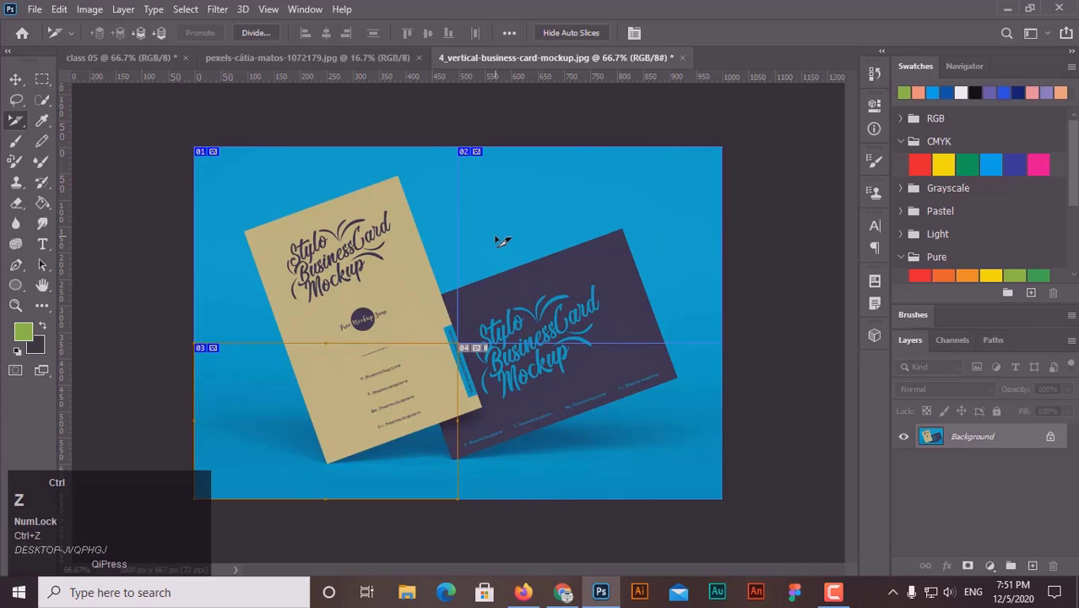
key(ctrl+z)
key(ctrl+z)
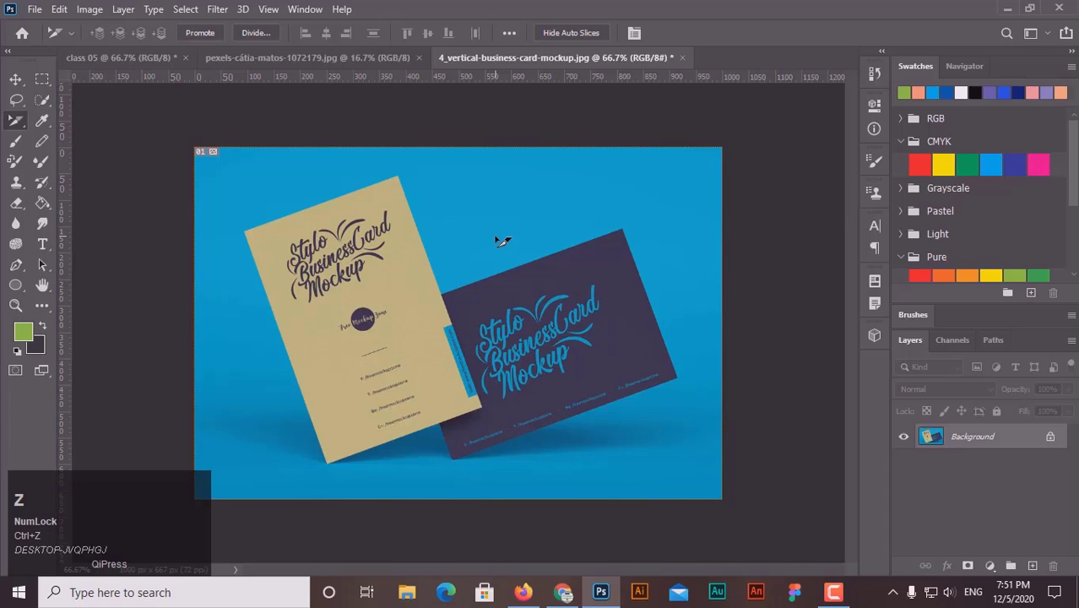
Step: Open Divide Slice for the whole image with the Slice tool, switching horizontal and vertical division off and back on
drag(15, 121, 85, 155)
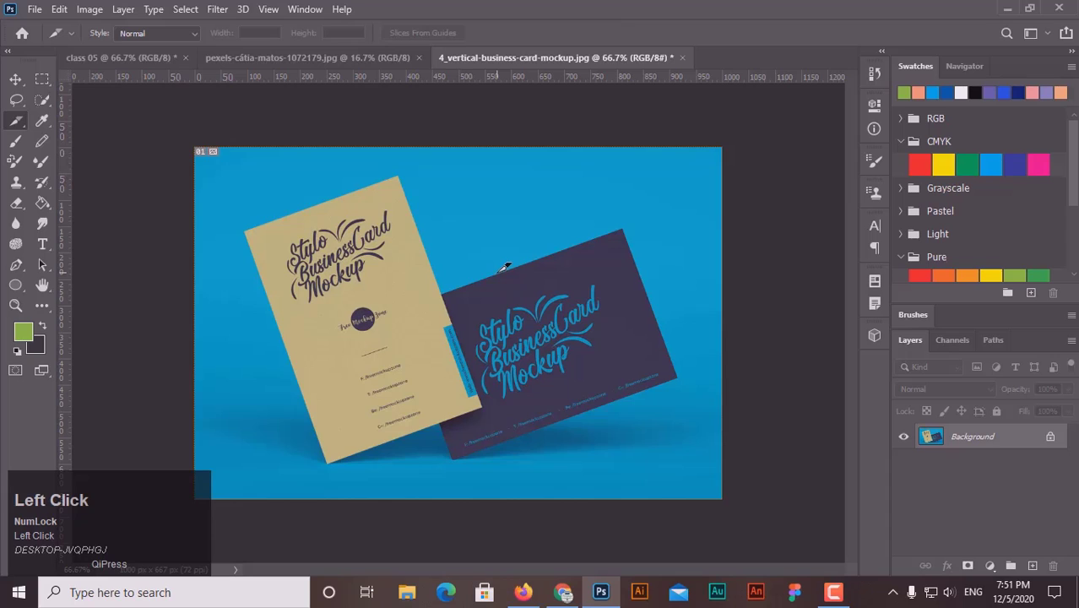
right_click(398, 250)
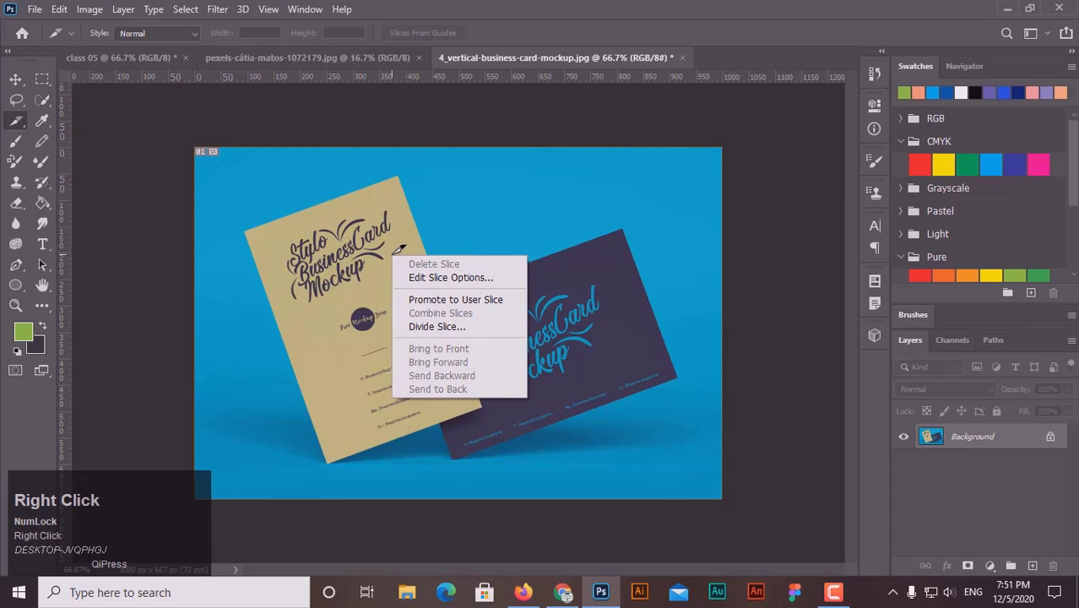
click(451, 329)
drag(564, 115, 531, 104)
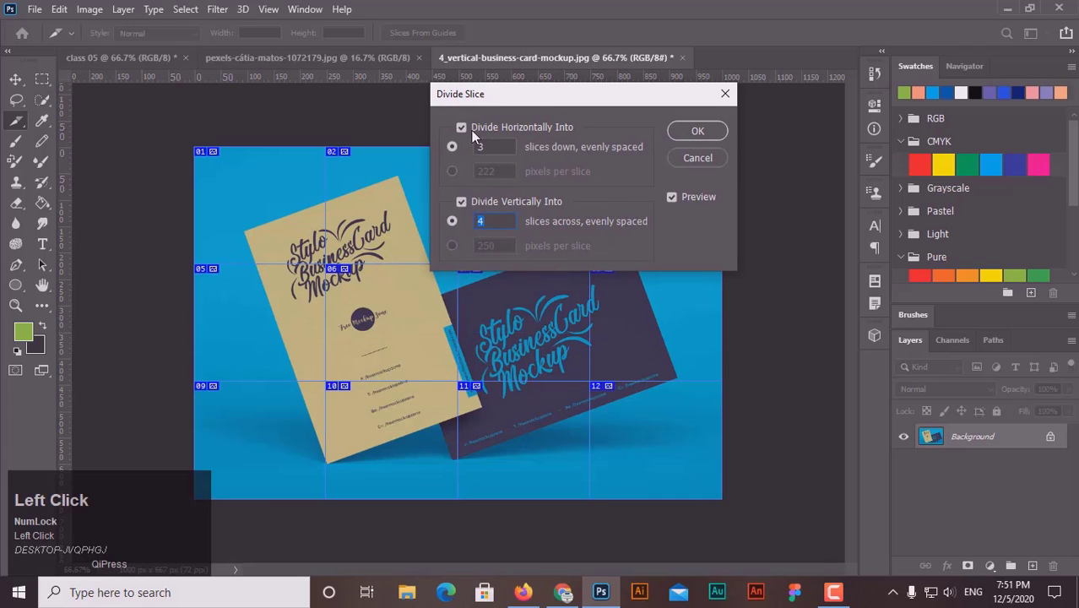
click(462, 128)
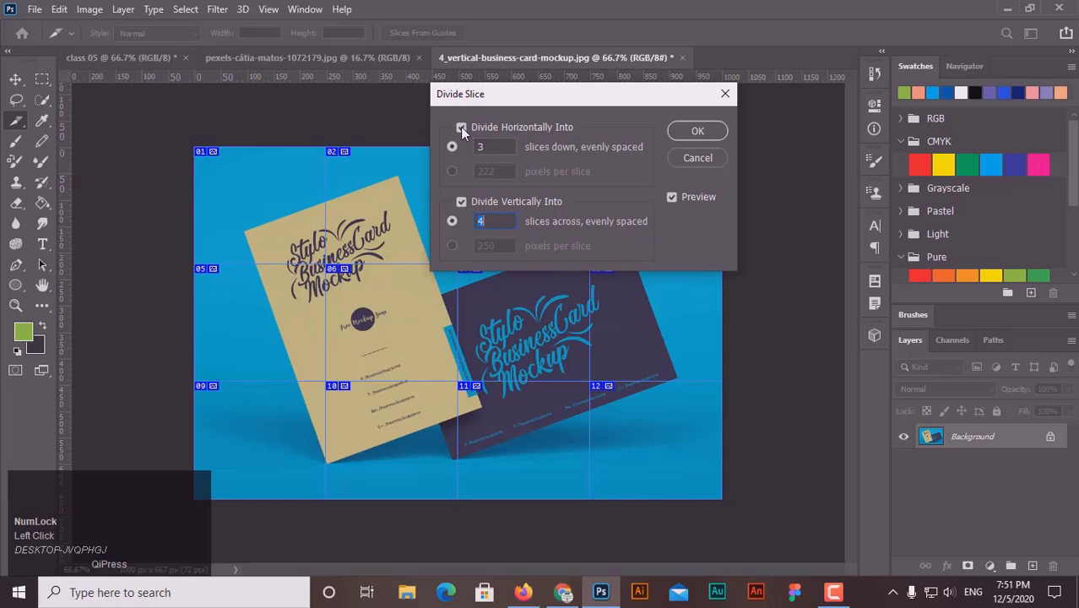
click(461, 201)
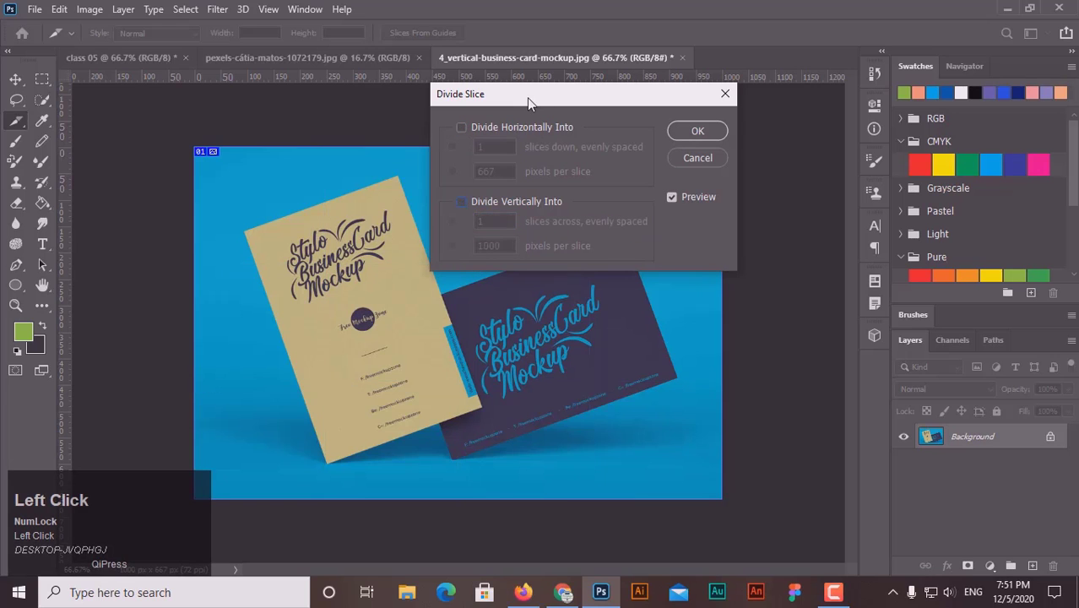
drag(527, 97, 541, 137)
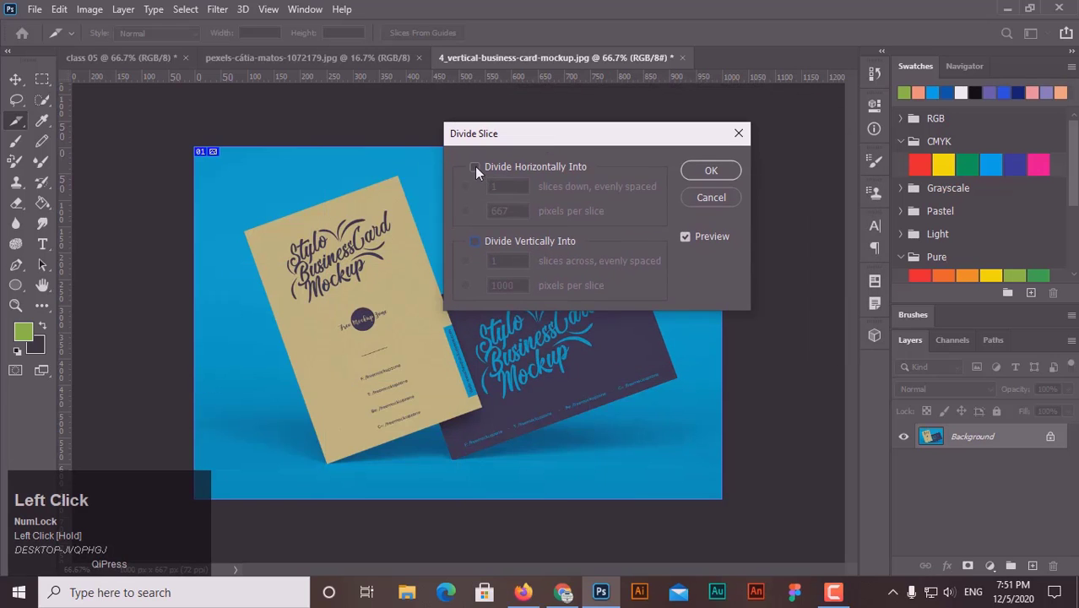
click(474, 167)
click(474, 241)
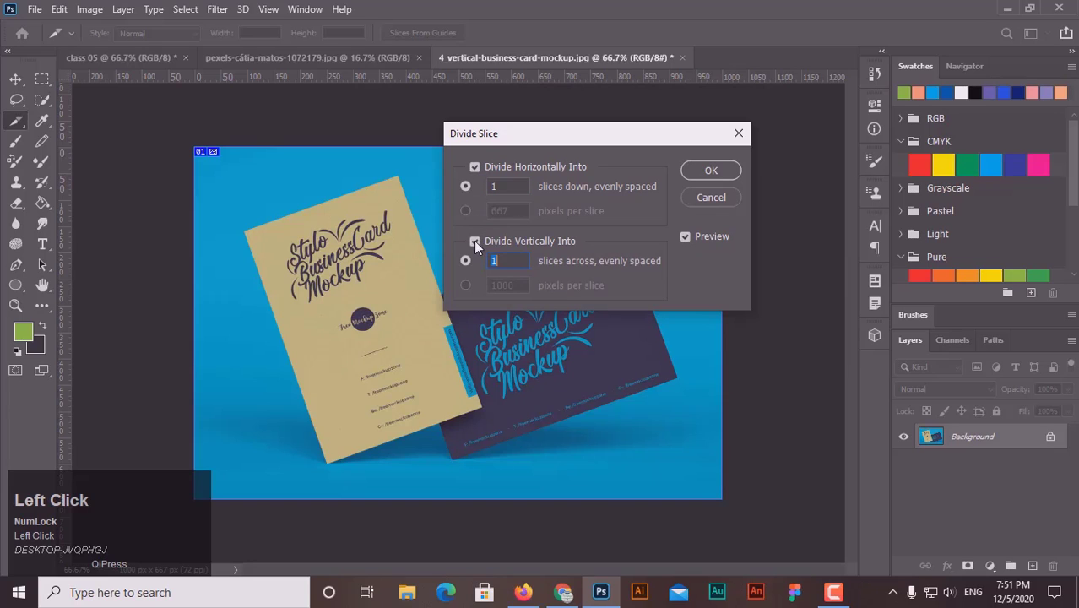
Step: Set the slice division to 5 evenly spaced slices down and 5 across
drag(530, 136, 587, 128)
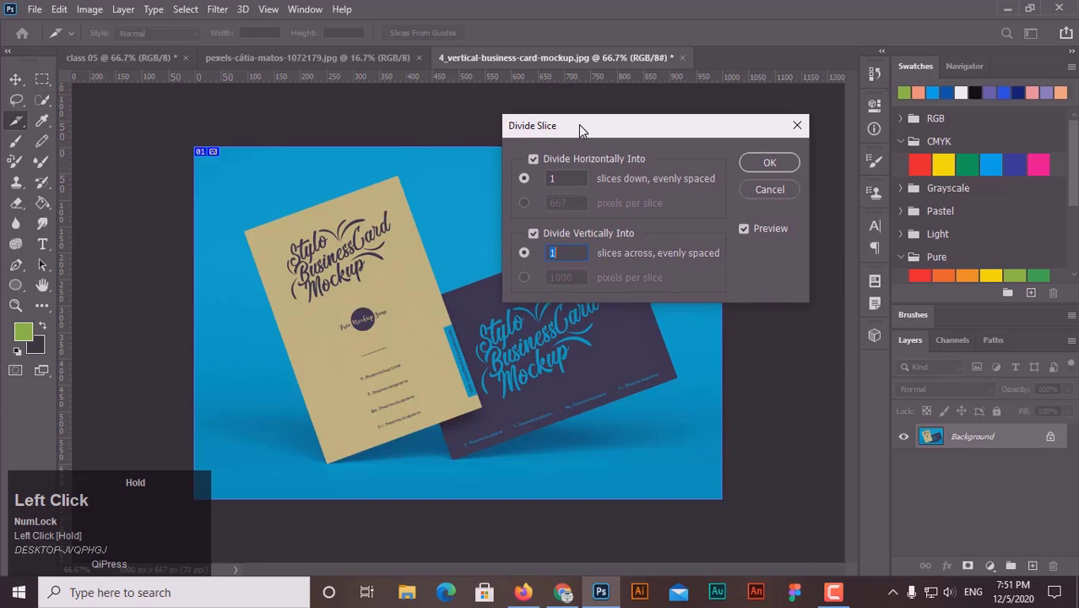
click(566, 178)
text(5)
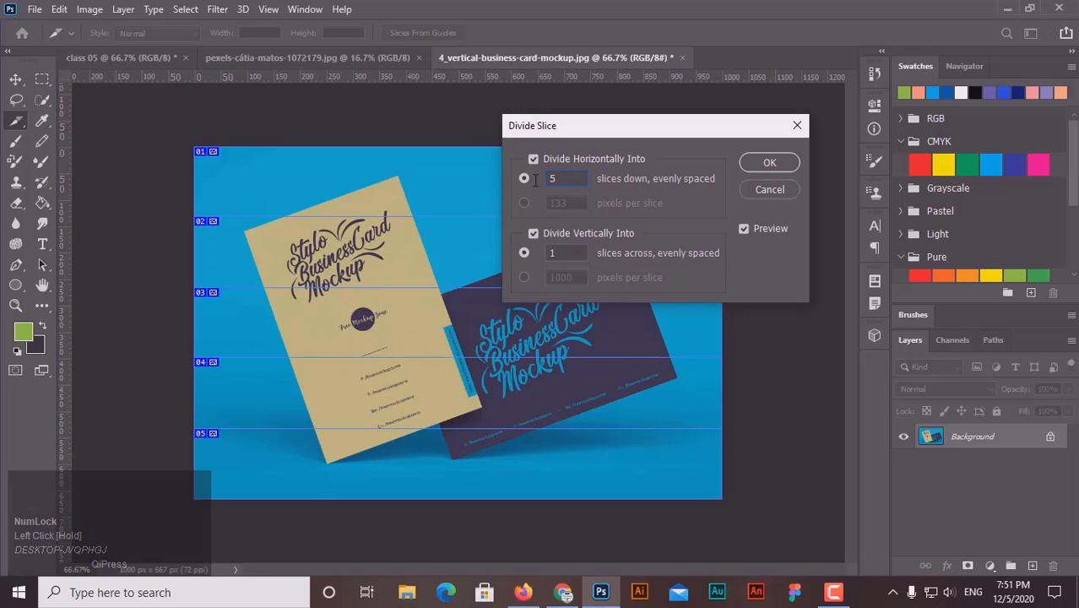
drag(557, 256, 545, 255)
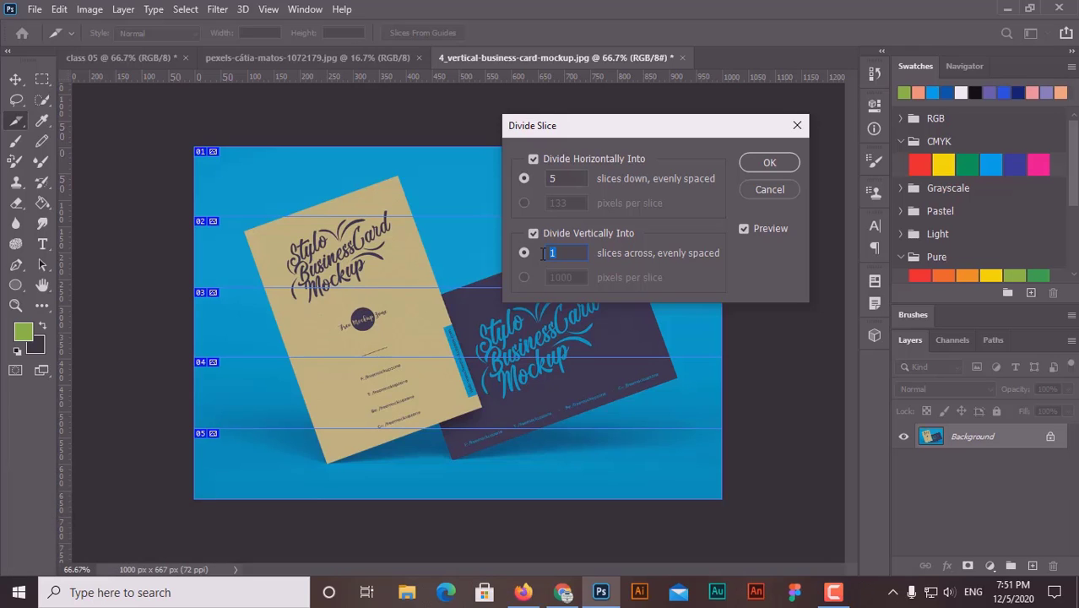
text(5)
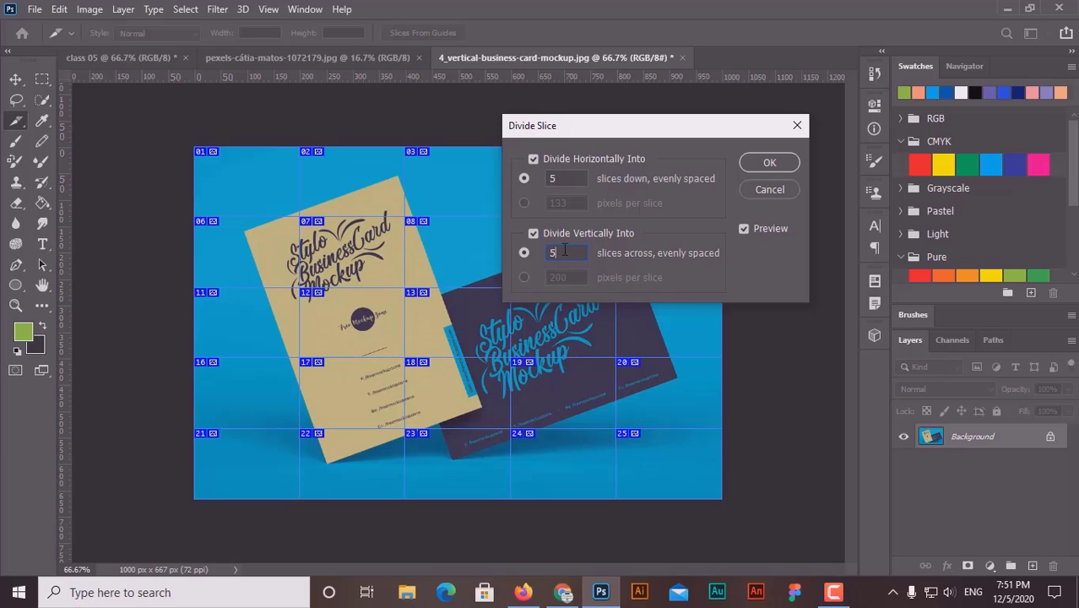
Step: Set the vertical division to 9 evenly spaced slices across
drag(564, 251, 548, 252)
drag(569, 138, 640, 131)
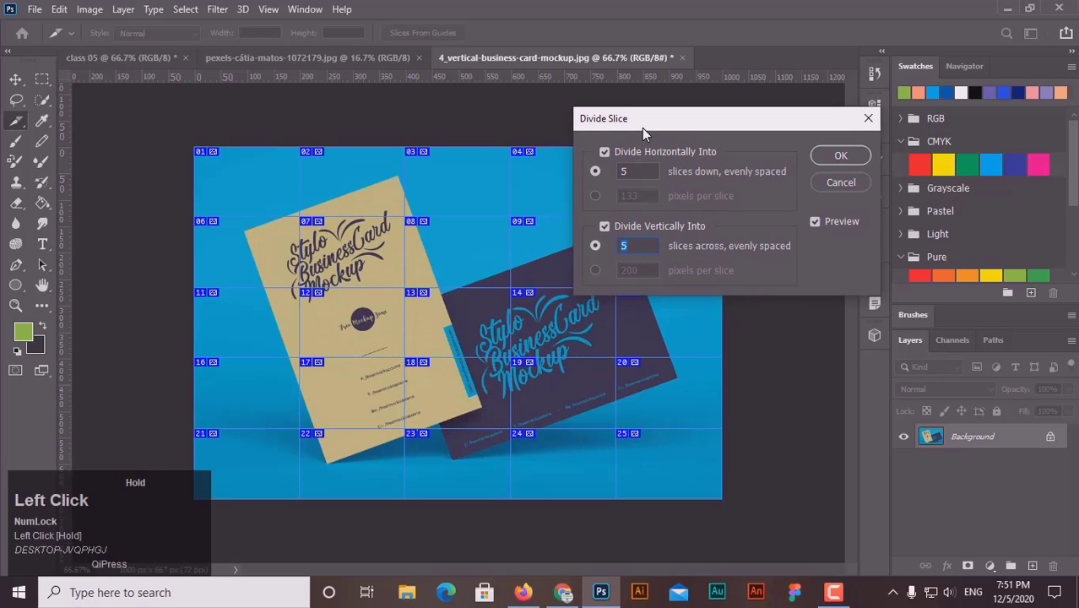
key(BackSpace)
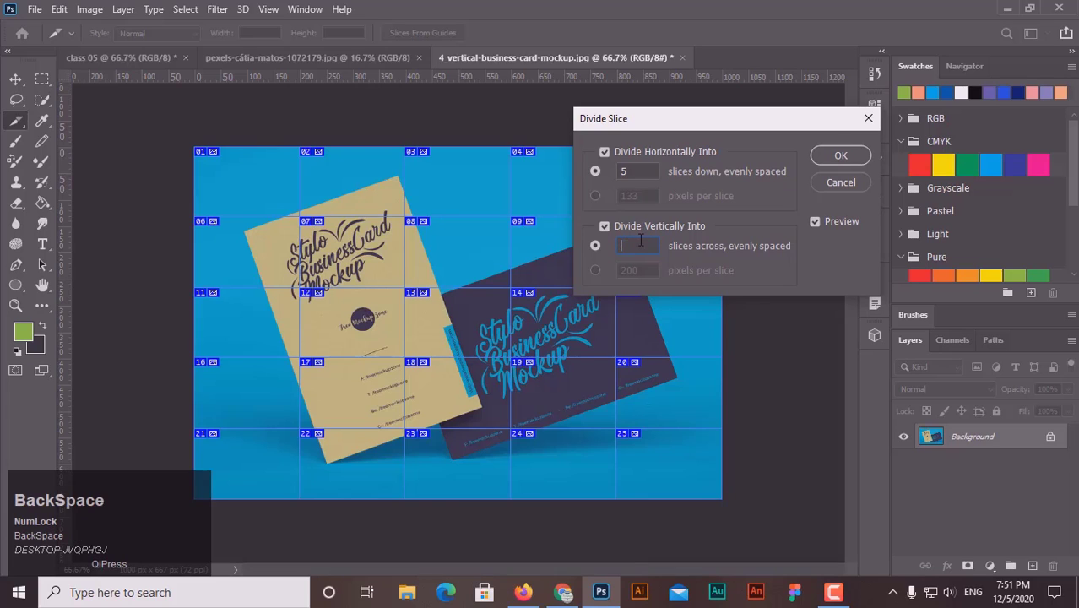
text(9)
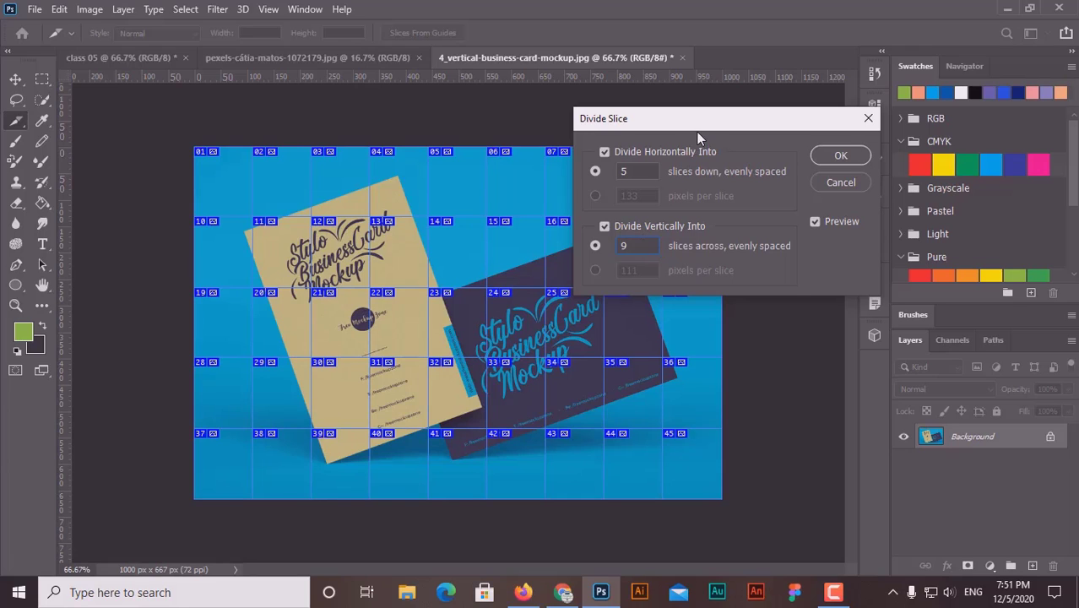
Step: Try horizontal divisions of 10, 6 and 63 evenly spaced slices down
drag(665, 122, 589, 110)
drag(555, 159, 540, 158)
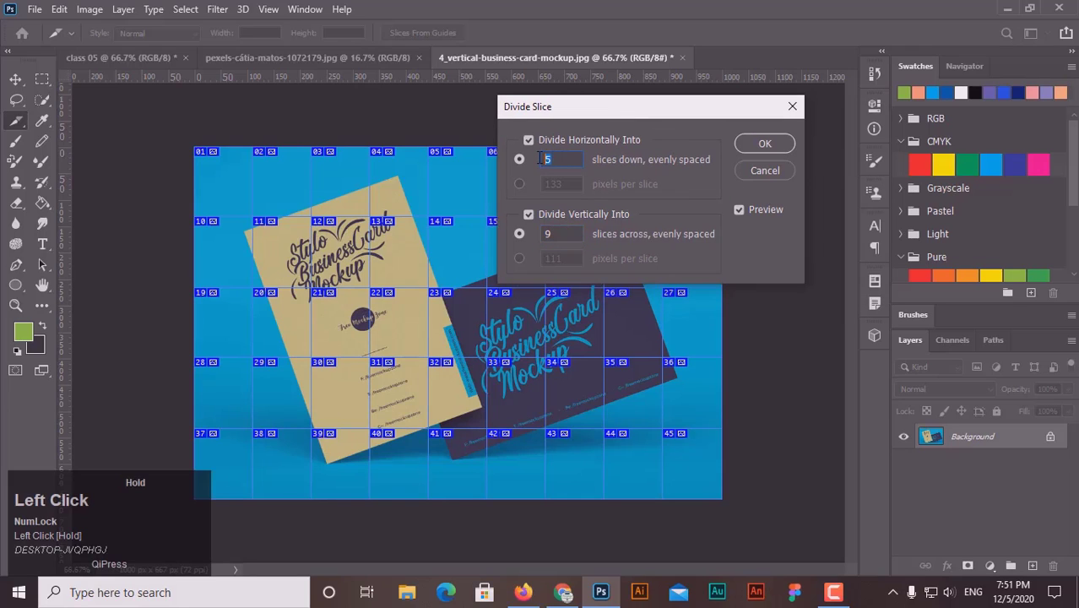
text(10)
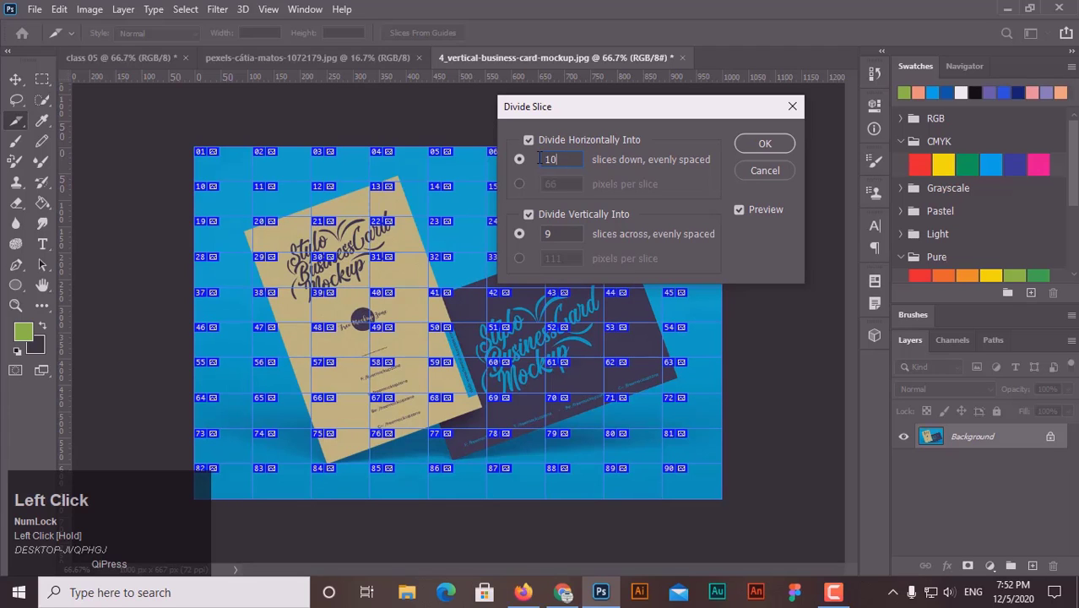
drag(564, 161, 534, 159)
text(6)
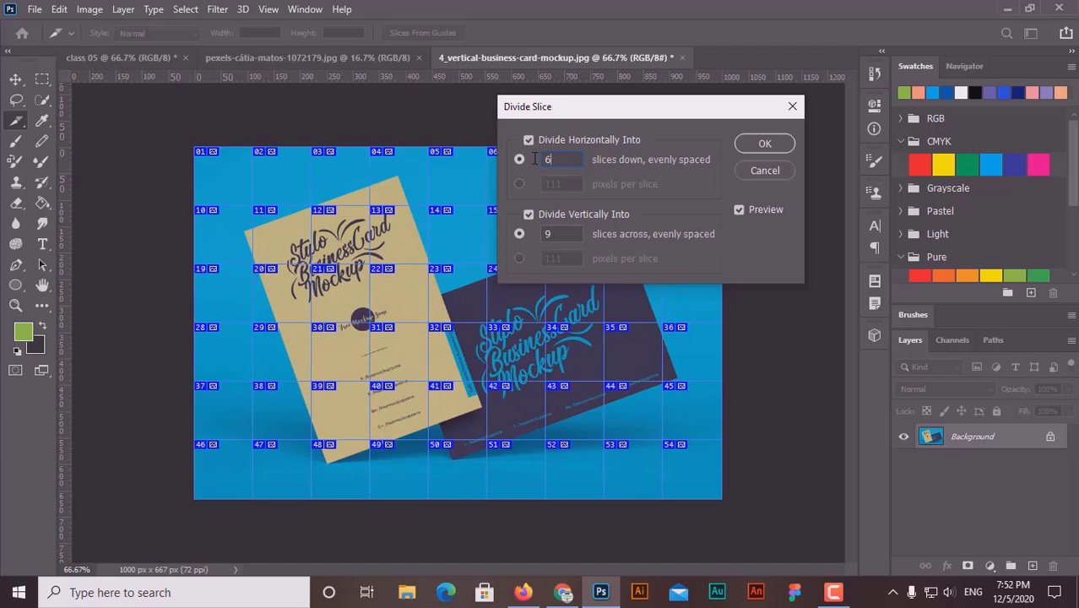
text(3)
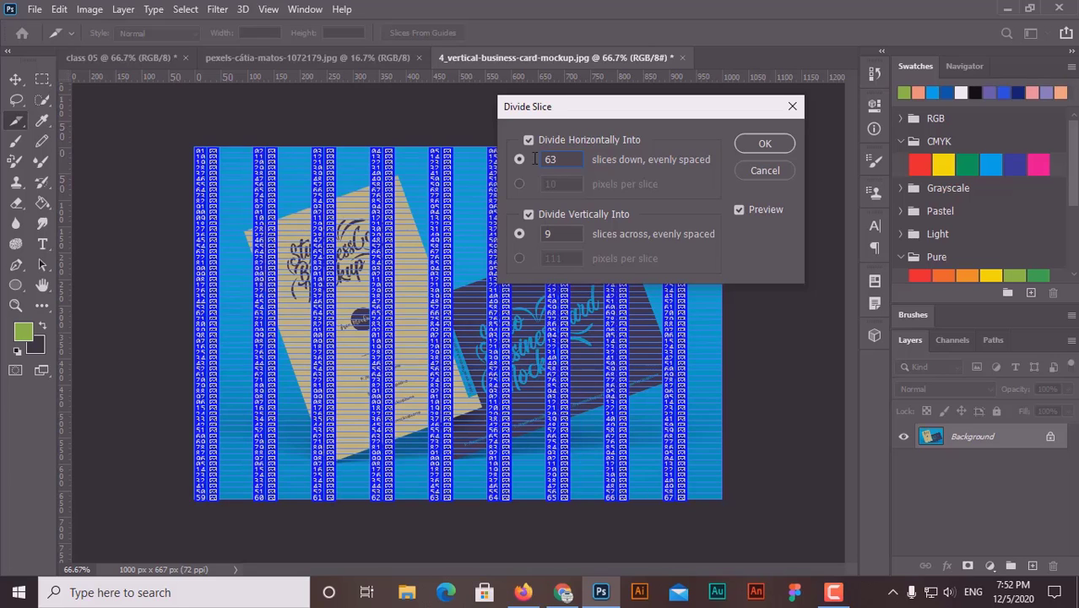
Step: Set the division to 3 slices down and 6 slices across, and apply it to the mockup image
key(BackSpace)
text(3)
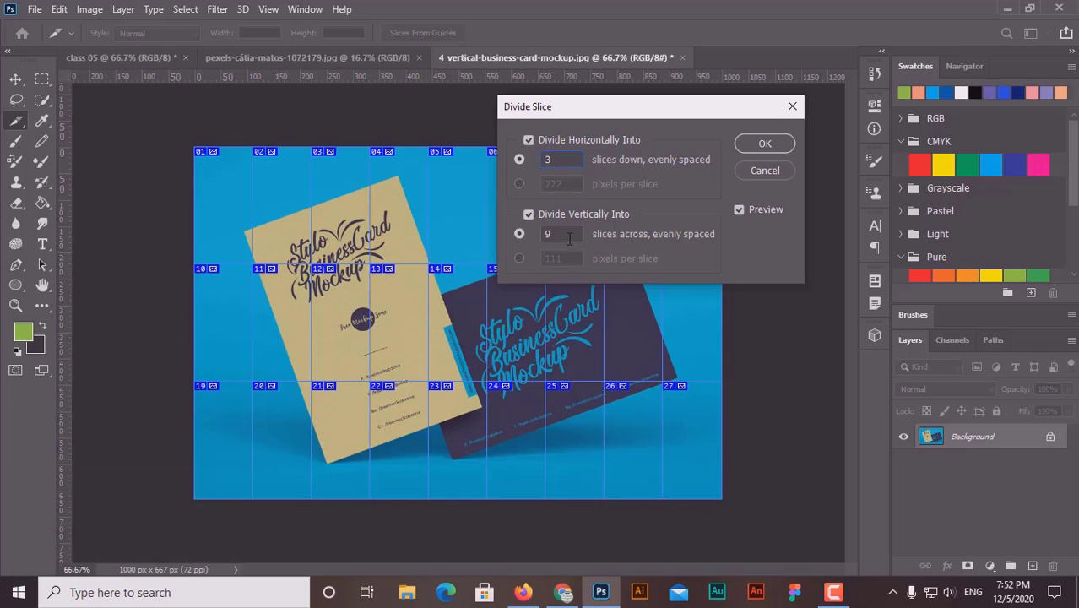
click(543, 234)
text(6)
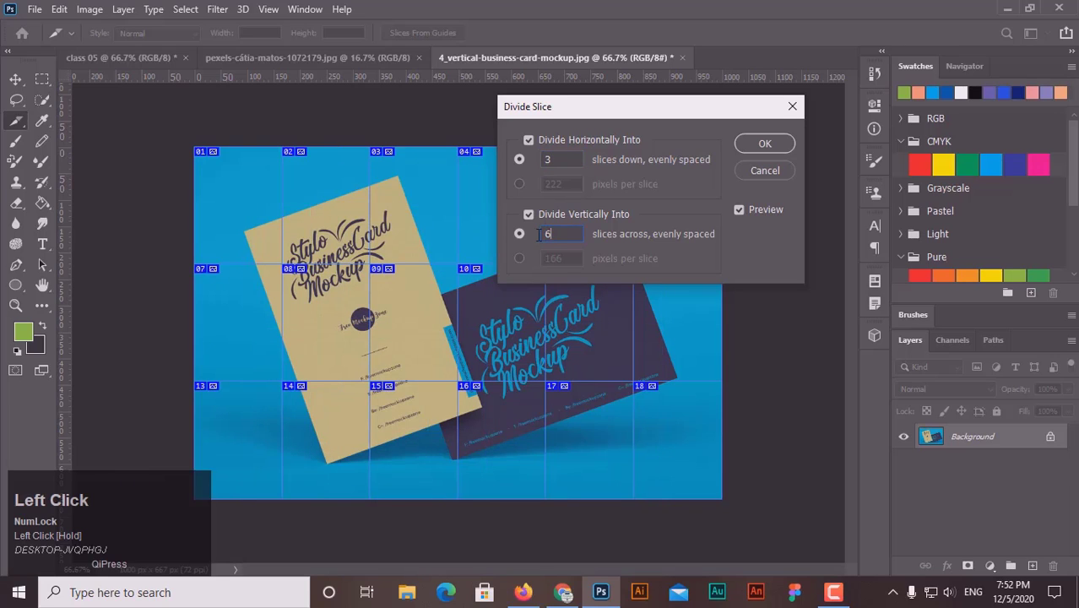
click(765, 145)
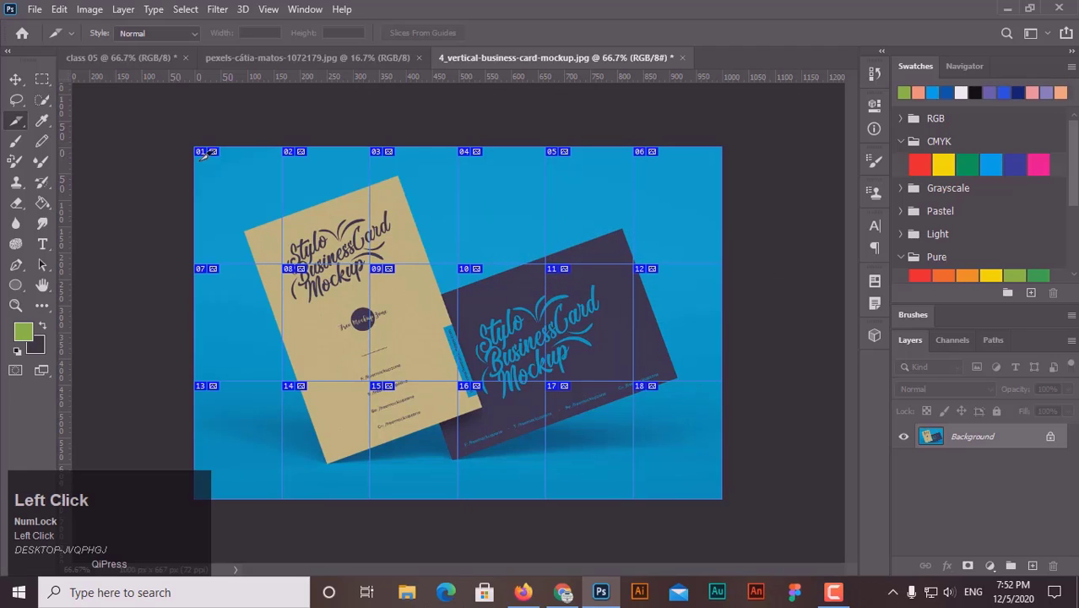
click(35, 10)
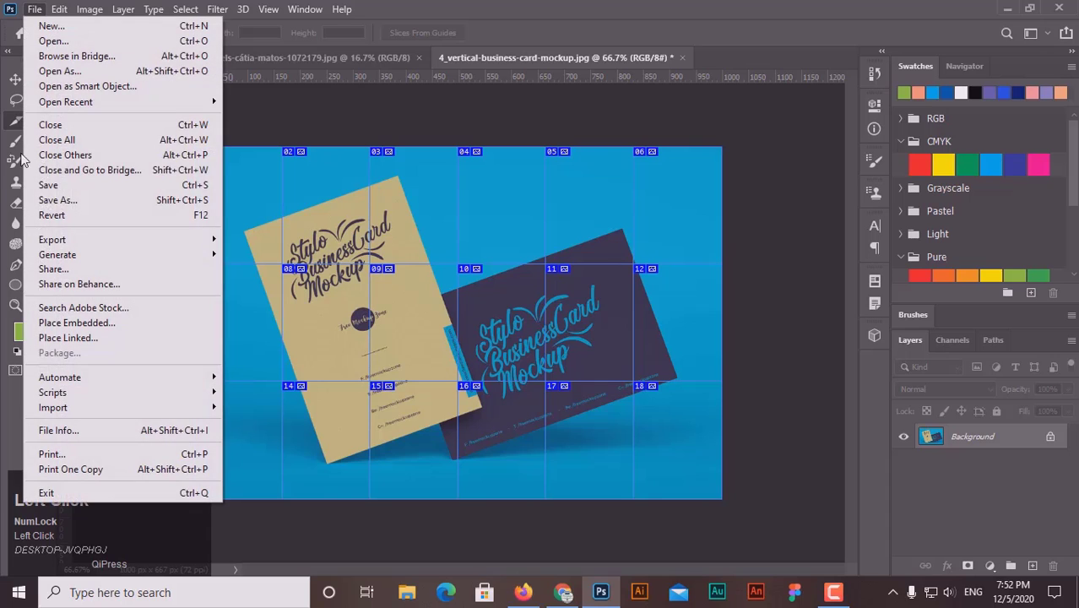
click(57, 200)
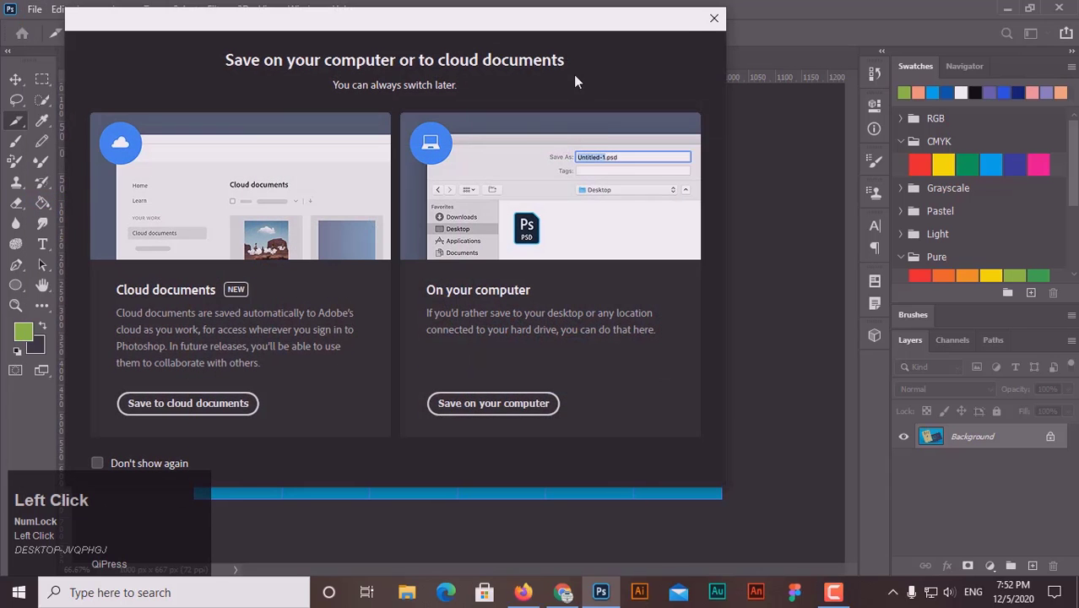
click(716, 21)
Step: Export all slices for the web as JPEG High images to the Desktop under the file name "5 image"
click(35, 10)
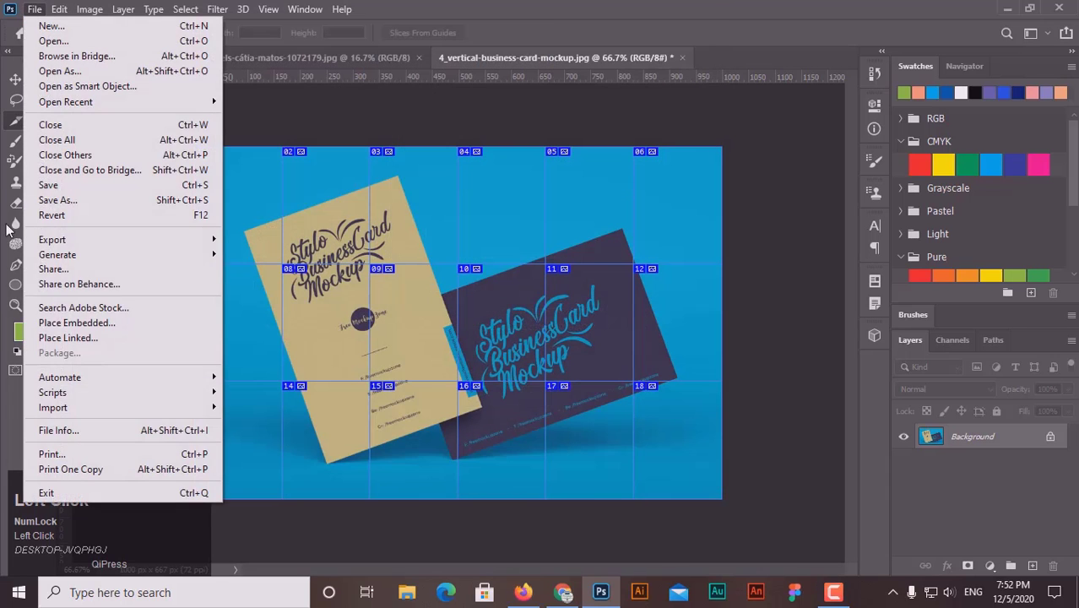
mouse_move(88, 239)
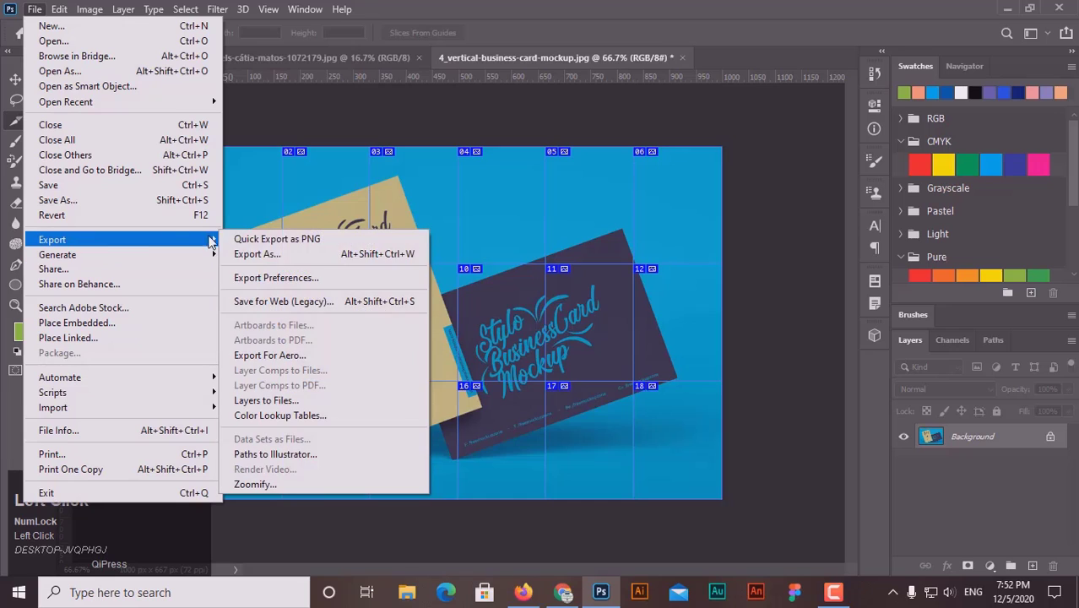
click(286, 301)
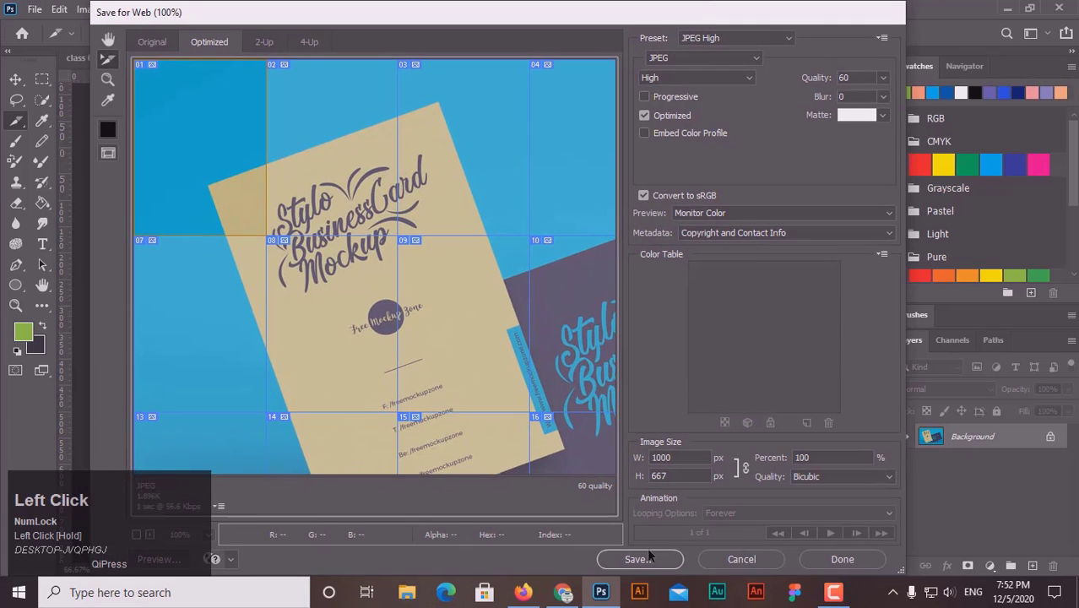
click(648, 562)
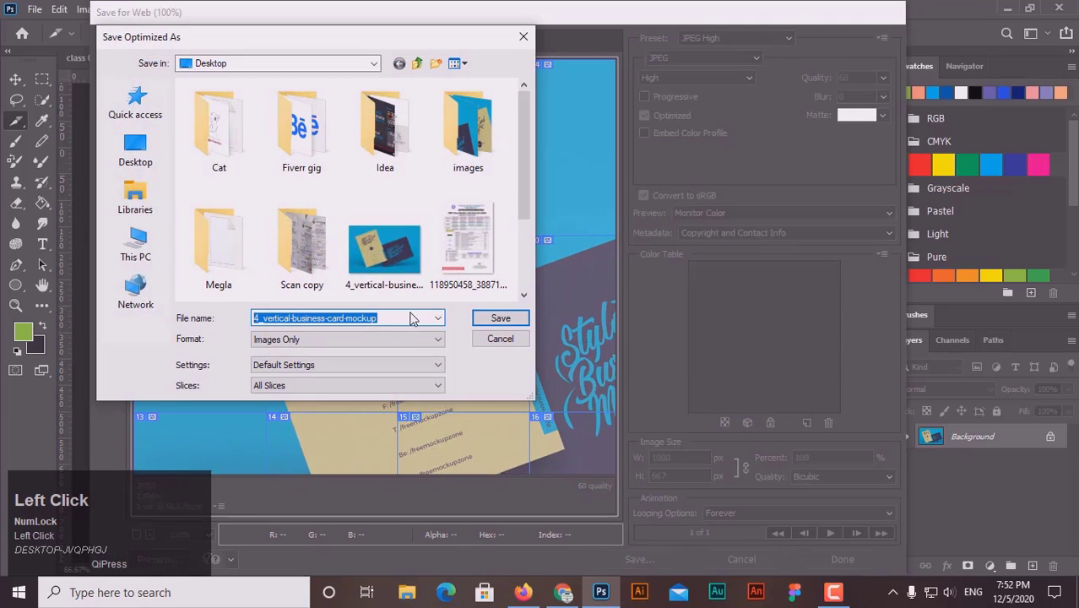
click(411, 318)
drag(410, 318, 247, 304)
text(5)
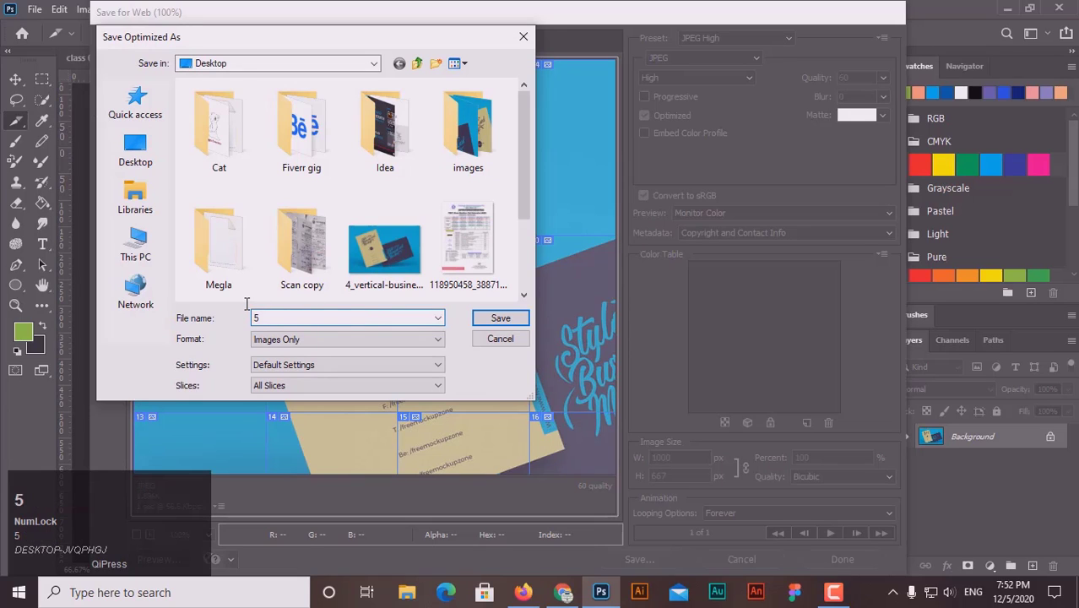
text( image)
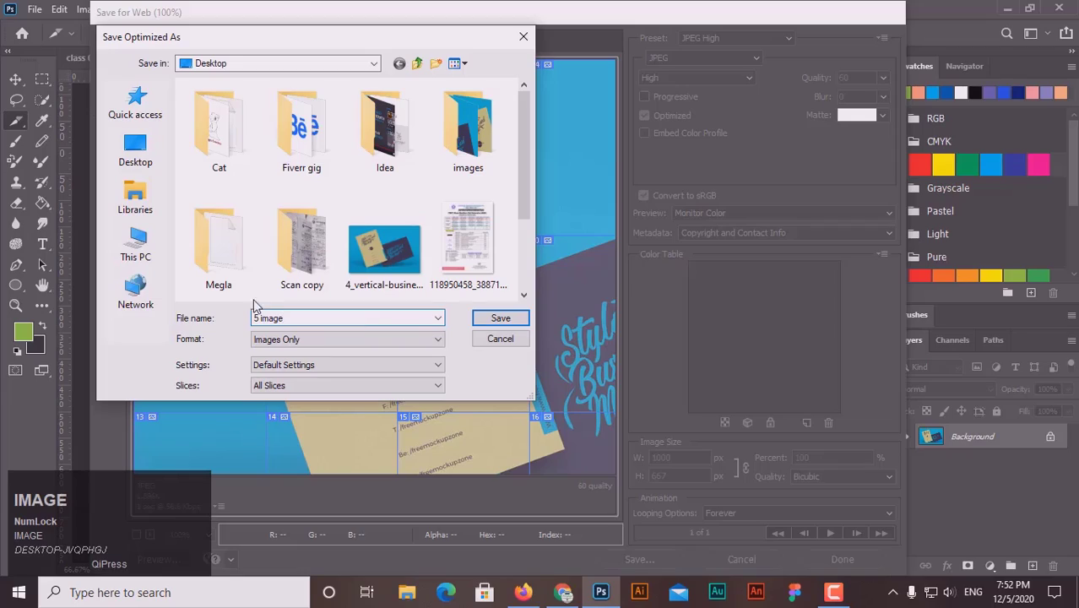
click(498, 320)
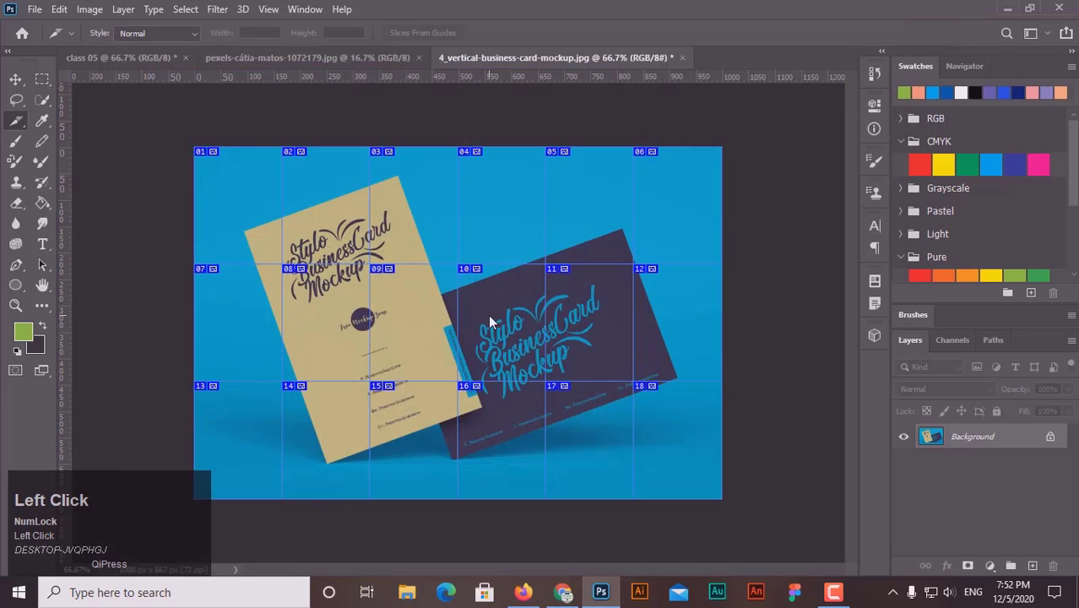
Step: Check the exported slice files in the desktop's images folder, close the folder, and return to Photoshop
click(1008, 8)
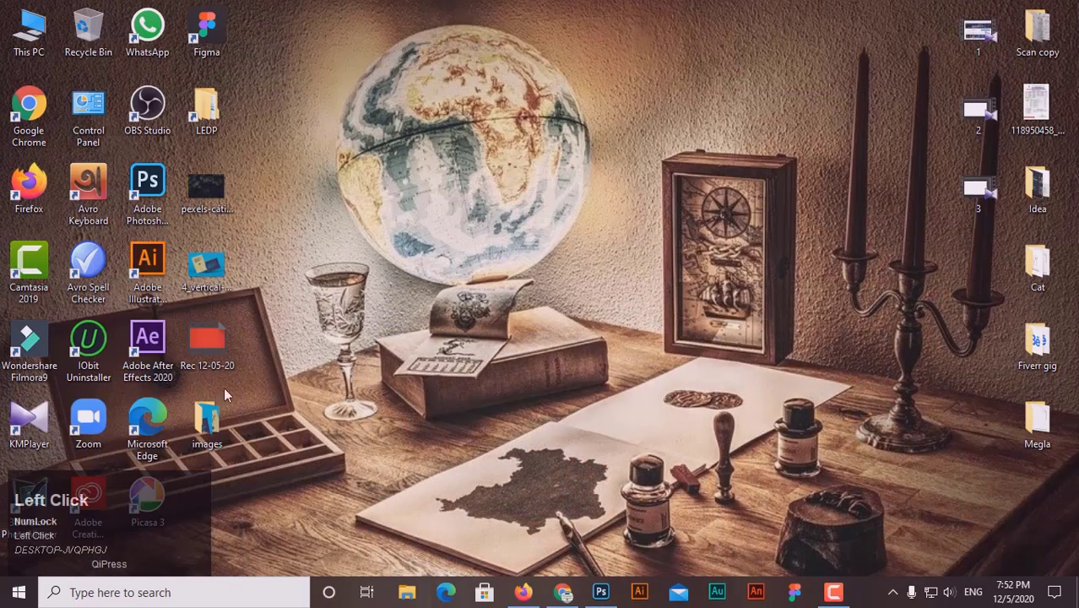
double_click(210, 418)
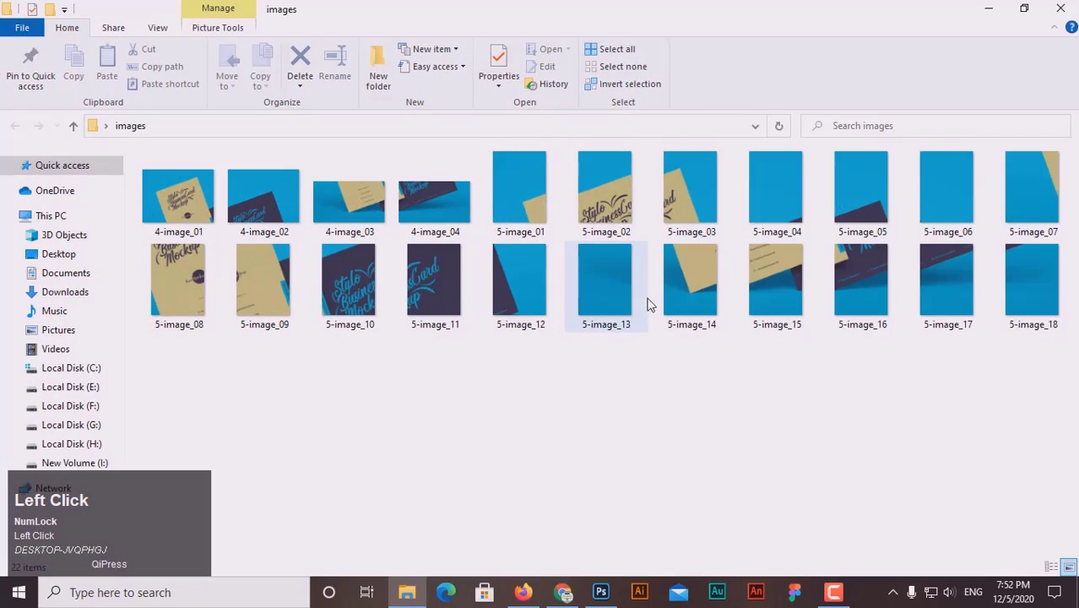
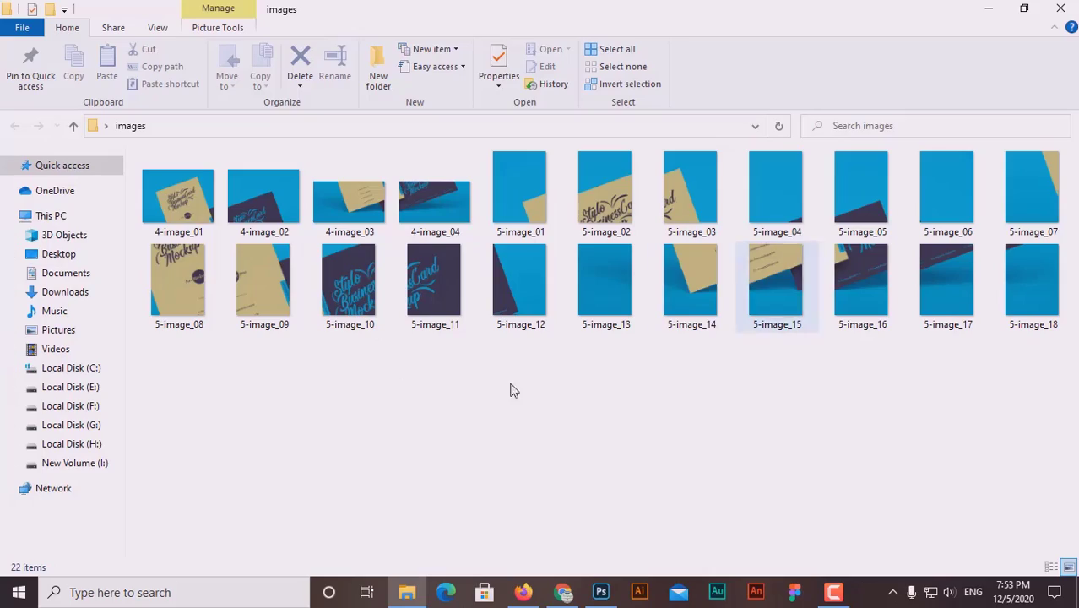
click(1061, 9)
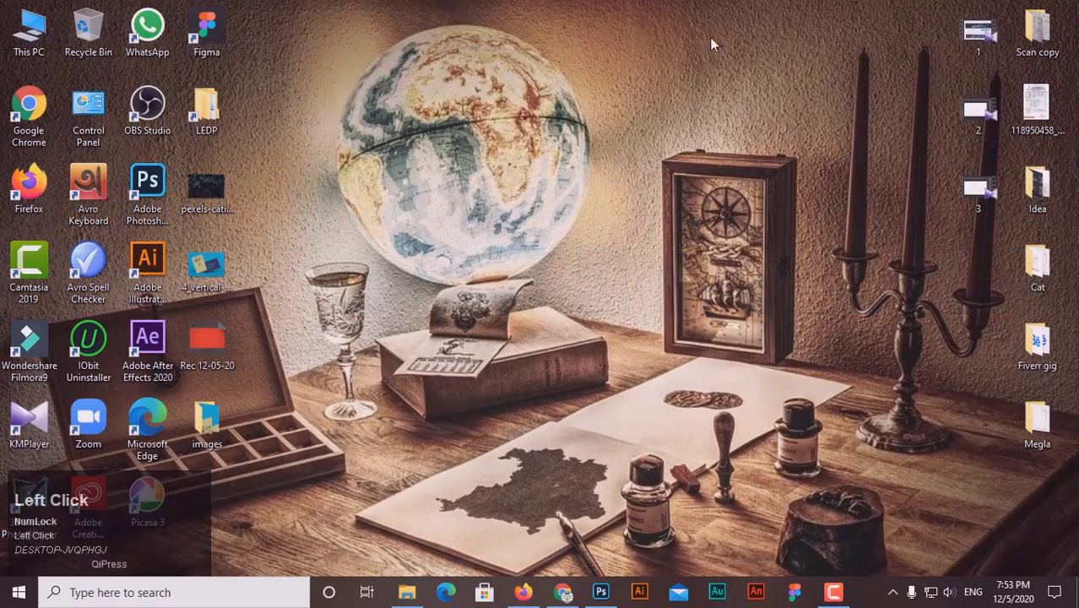
click(602, 593)
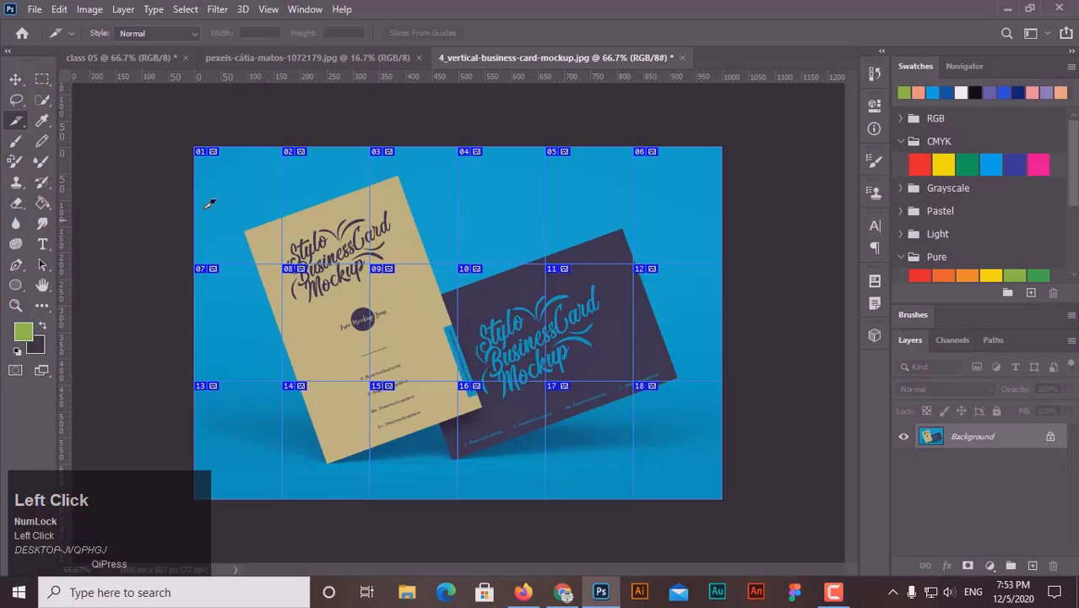
Step: Draw two more slices with the Slice tool, one around the dark card's upper-right corner and one around its lower-right corner
click(18, 124)
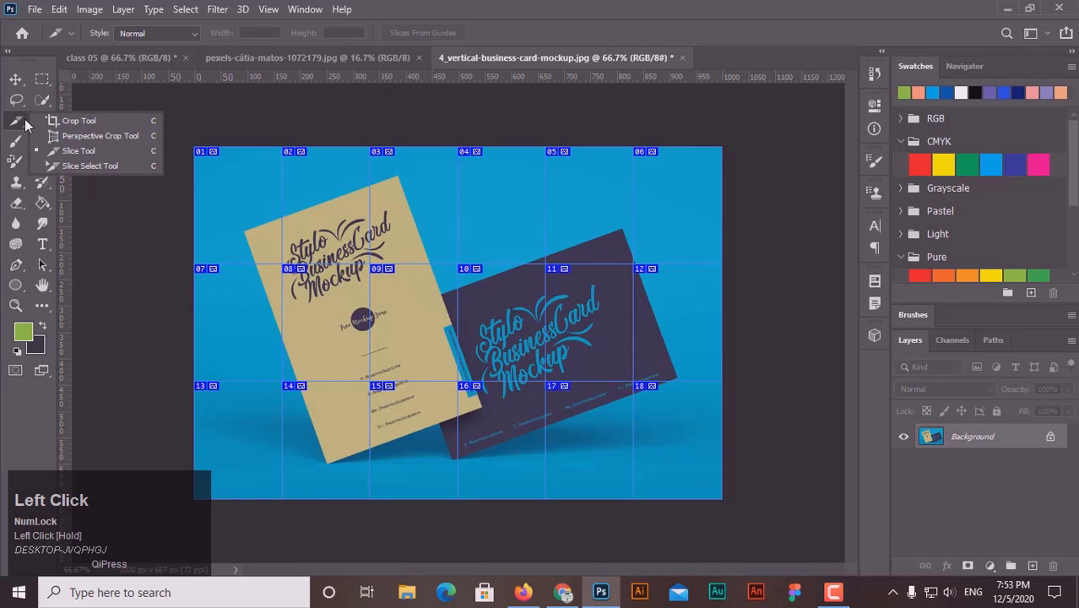
click(17, 124)
click(16, 124)
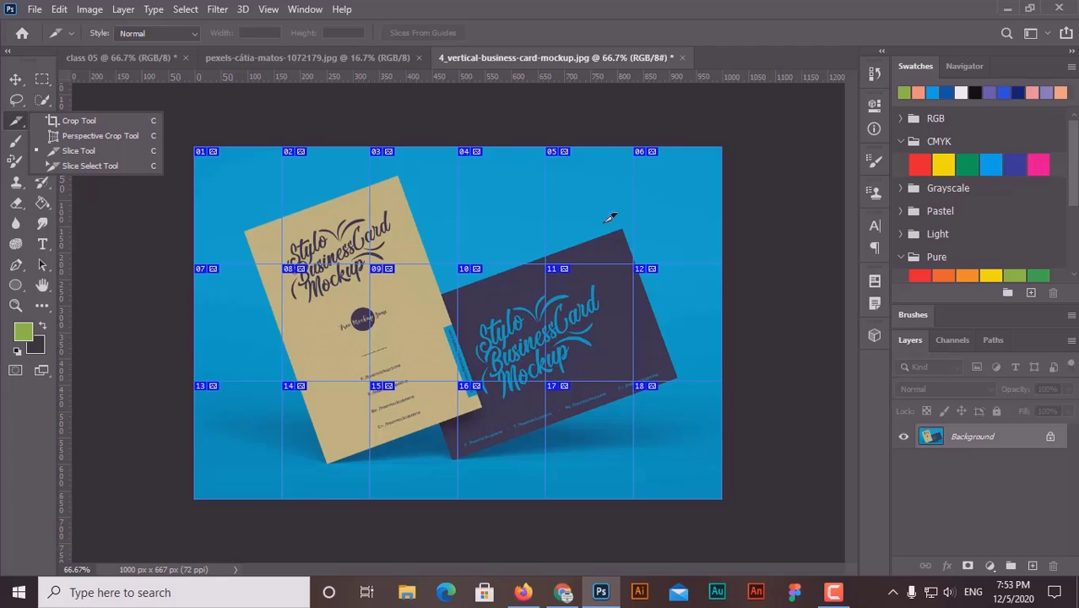
drag(590, 199, 708, 277)
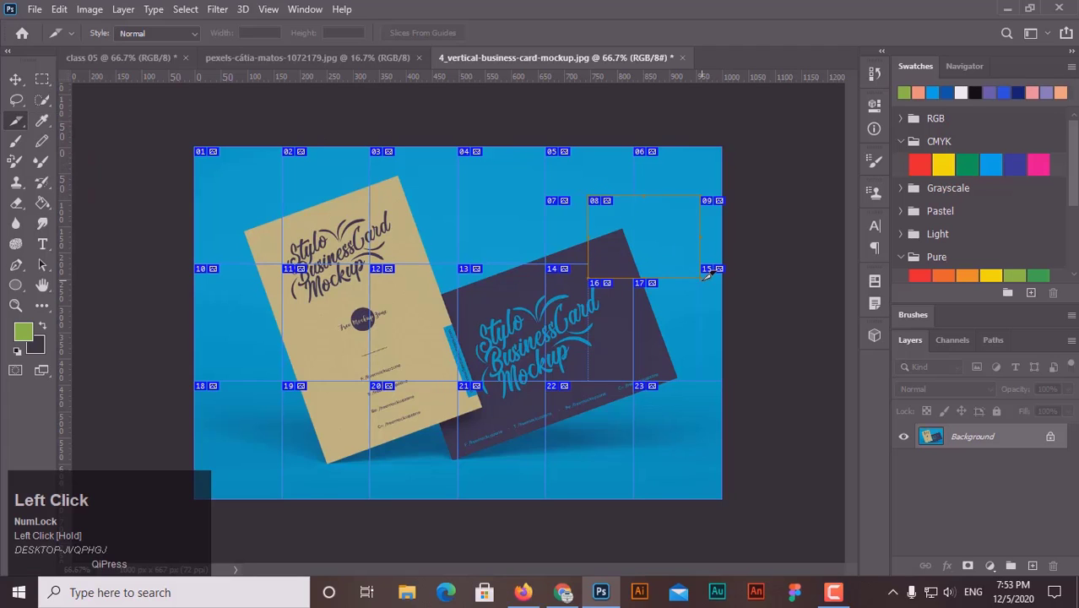
drag(609, 327, 711, 415)
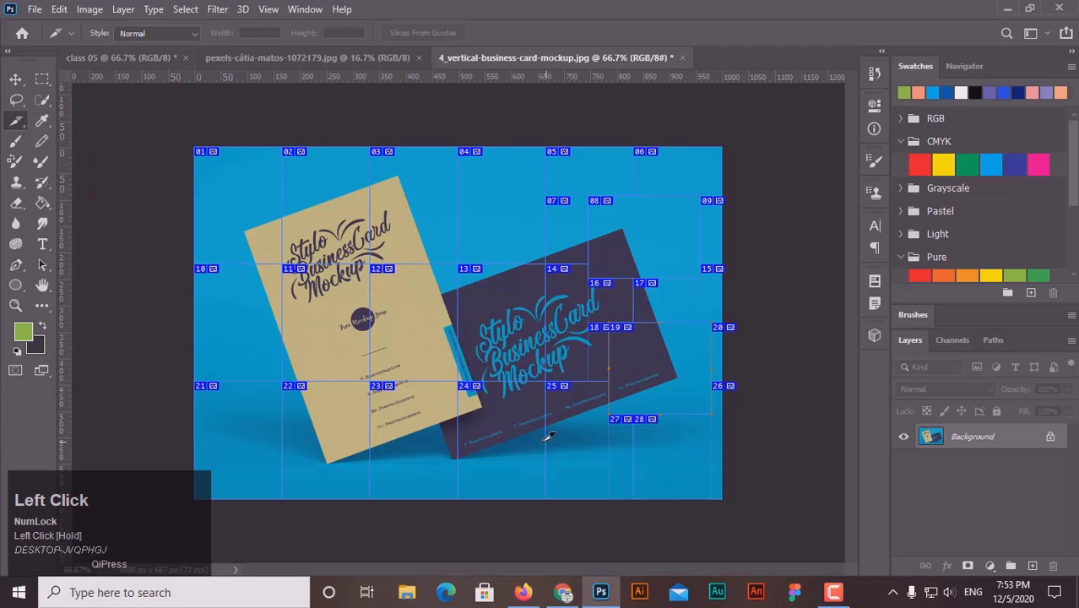
click(21, 122)
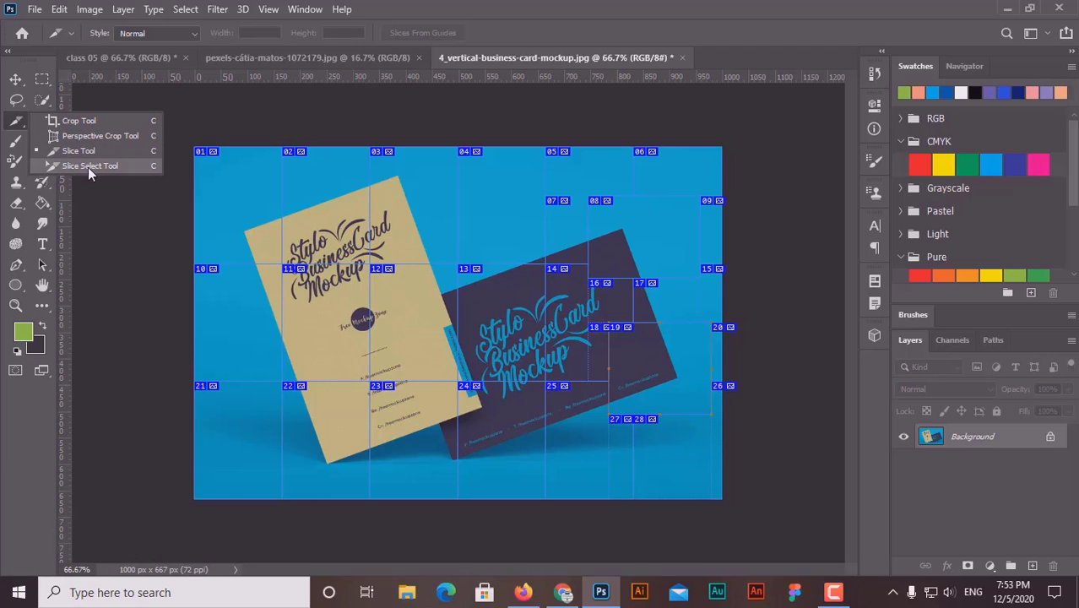
click(17, 125)
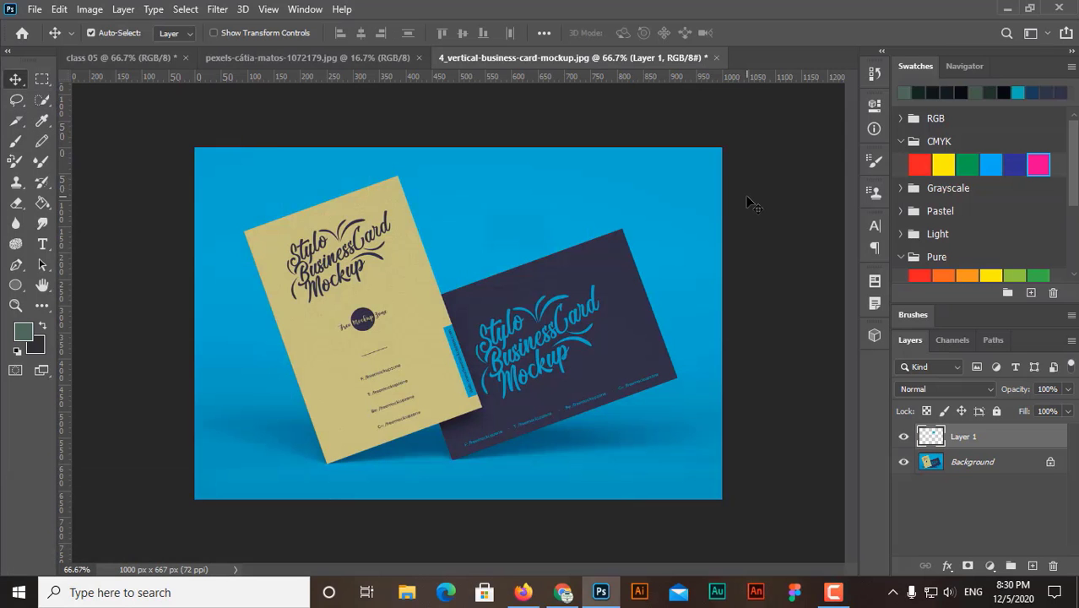
Step: Activate the Eyedropper tool after viewing the other tools in its group
key(i)
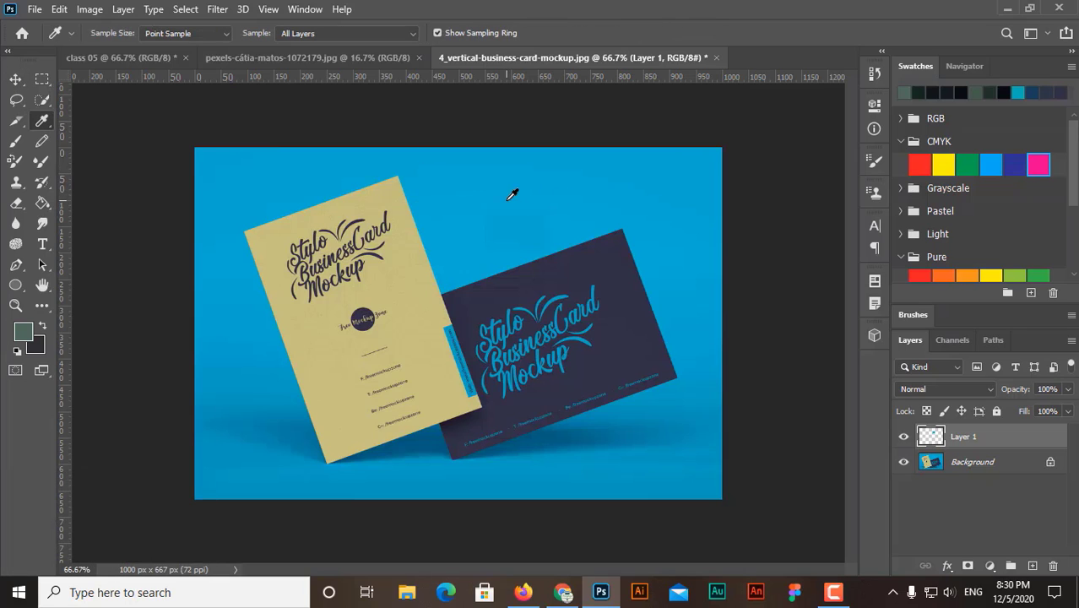
click(47, 120)
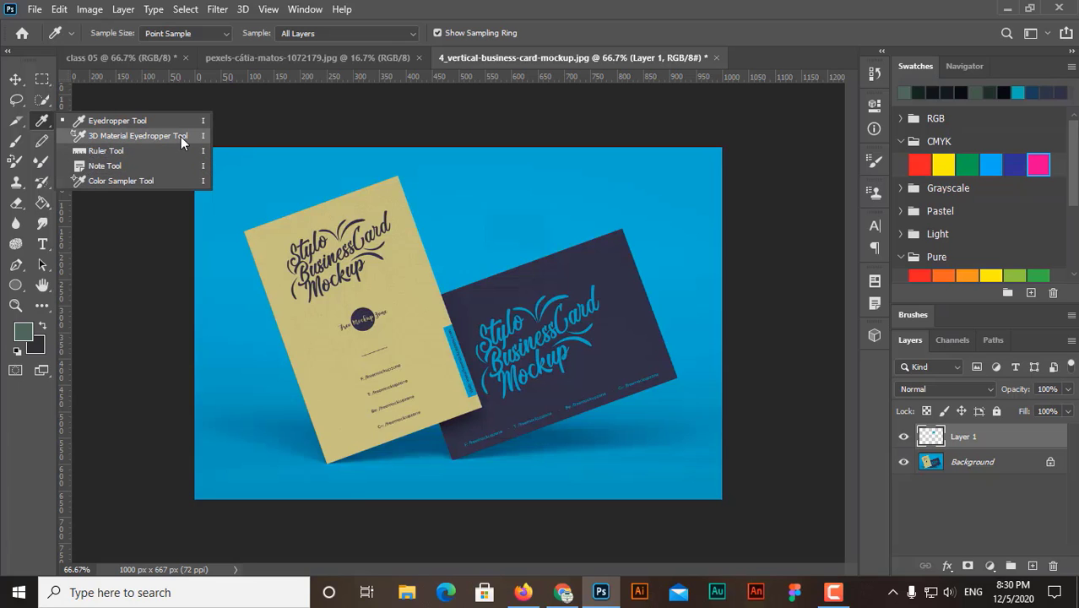
click(127, 120)
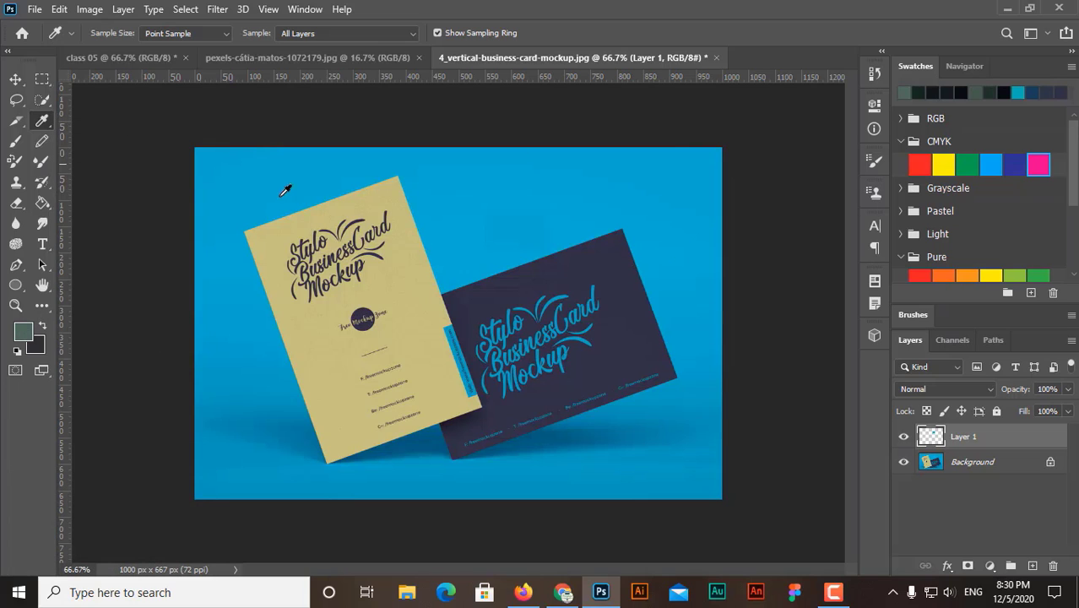
Step: Set the foreground colour to teal #1fb0b5 in the Color Picker
click(24, 332)
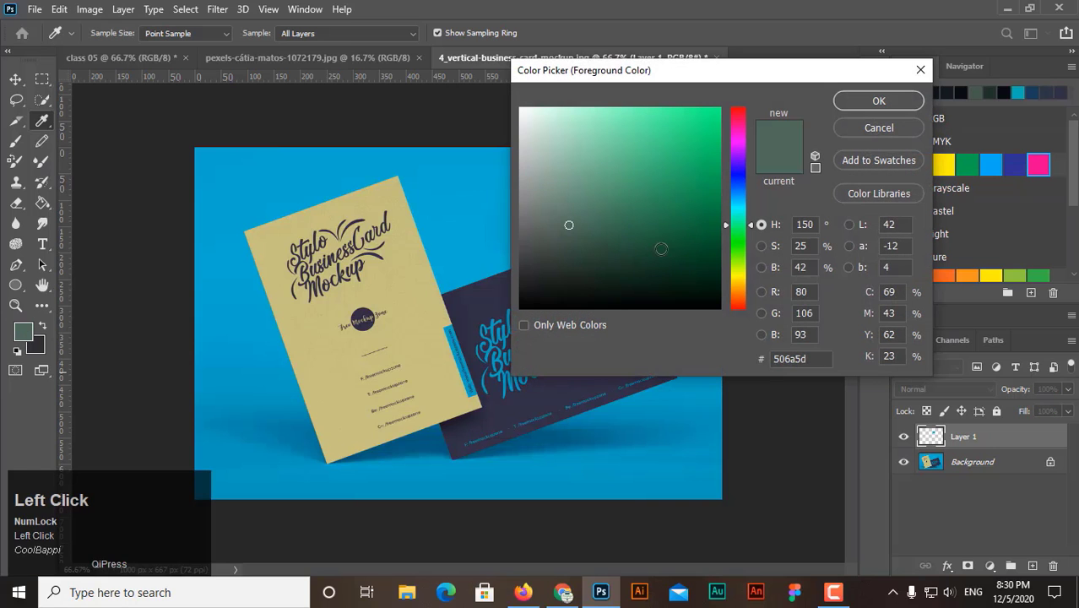
click(666, 187)
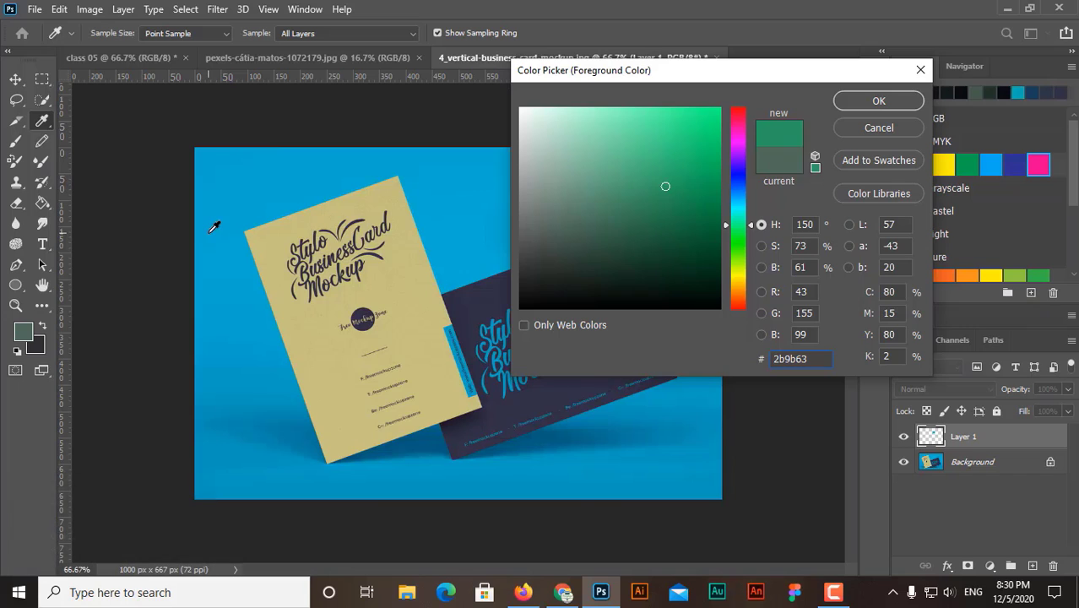
click(733, 204)
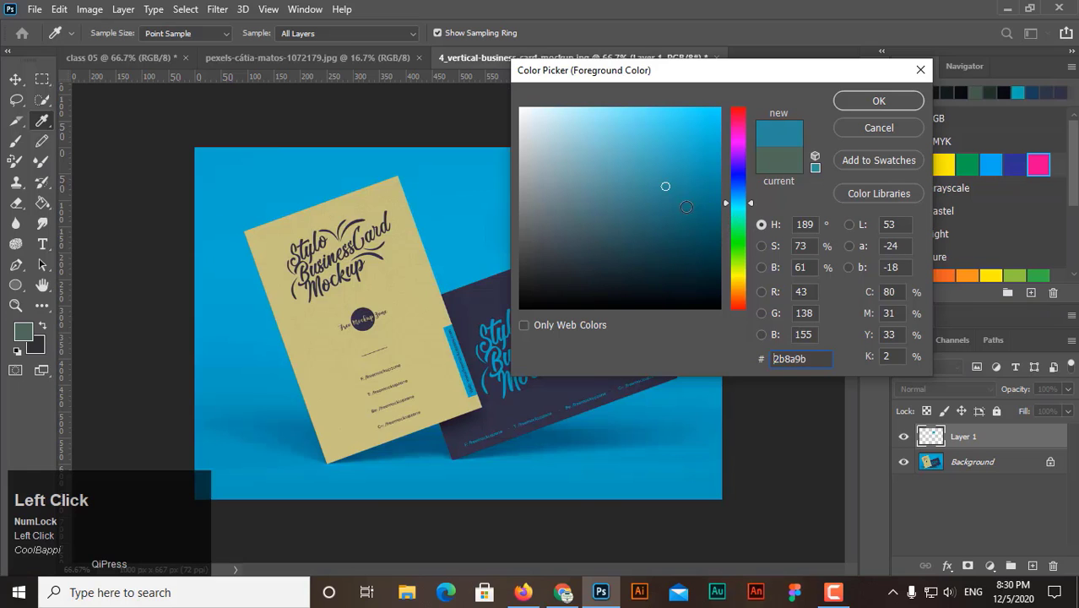
click(731, 207)
drag(686, 170, 686, 166)
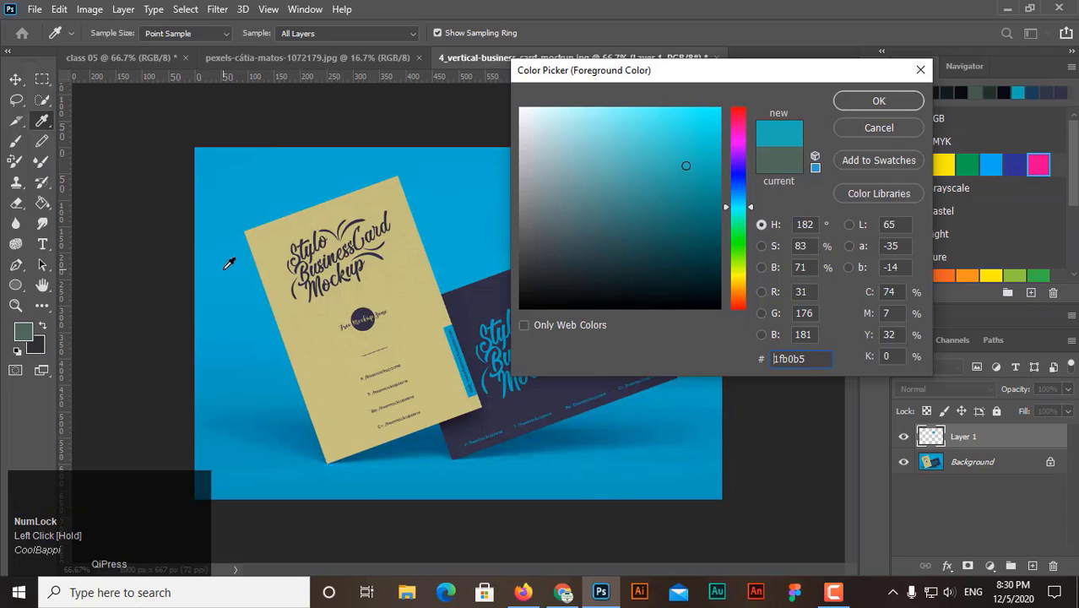
click(855, 102)
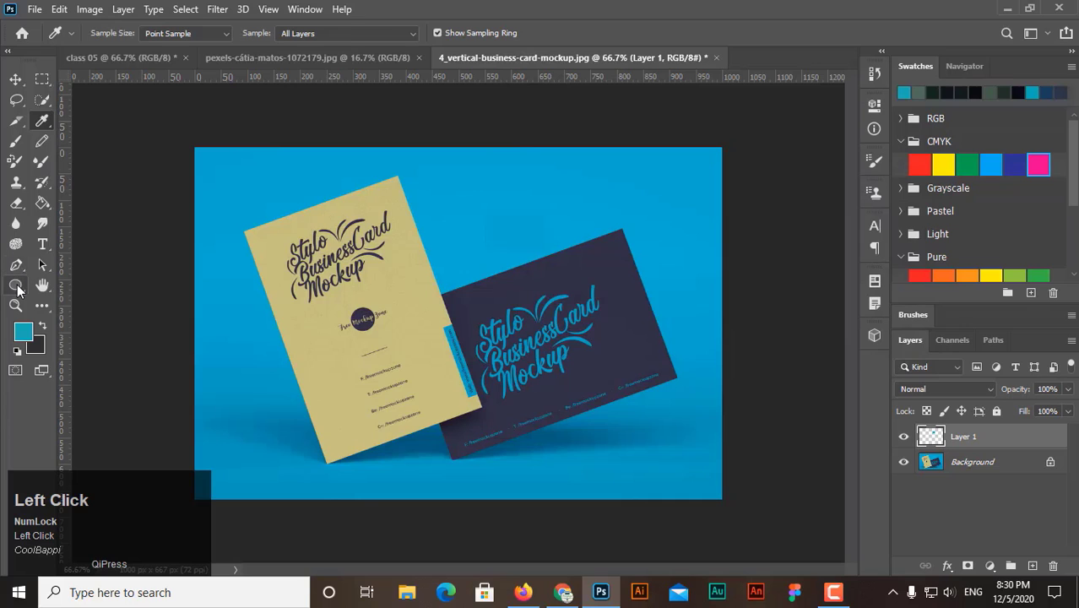
Step: Make a small rectangular marquee selection on the cream card and fill it with the teal foreground colour on Layer 1
drag(18, 289, 20, 291)
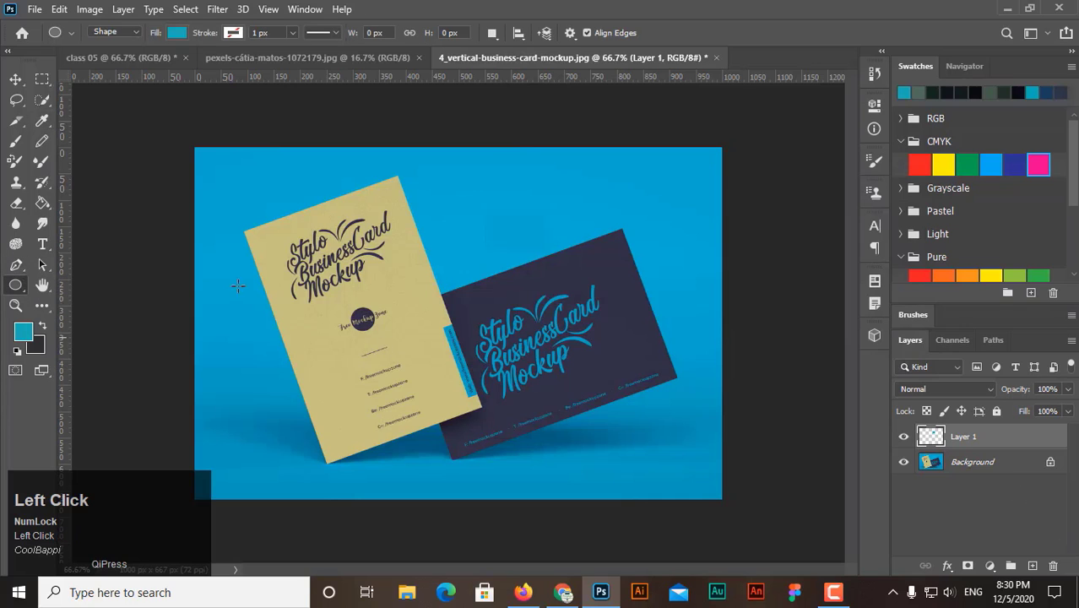
click(41, 78)
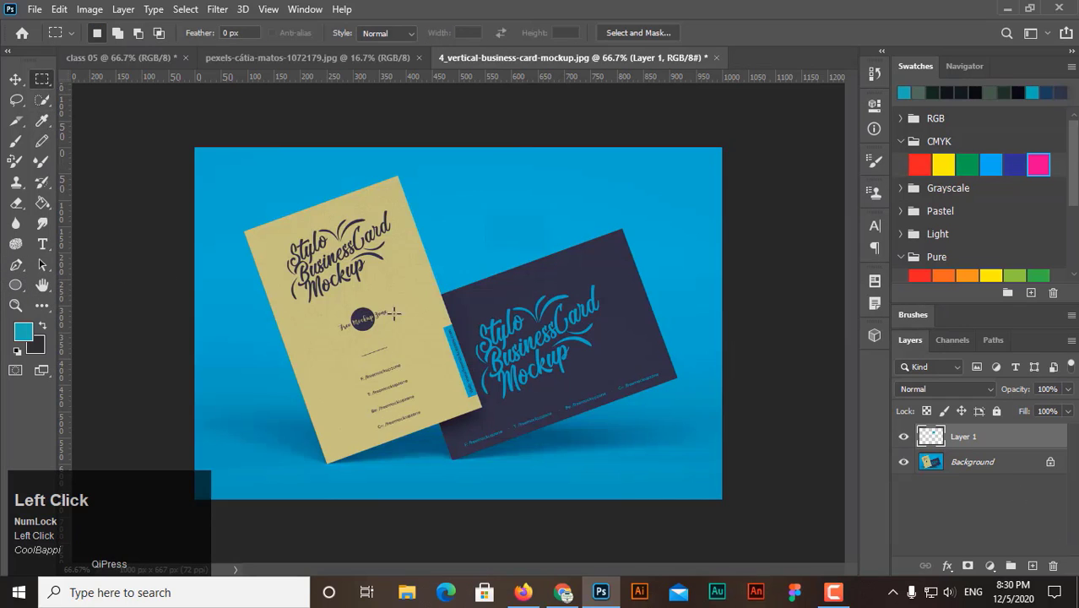
drag(364, 278, 422, 319)
key(alt+BackSpace)
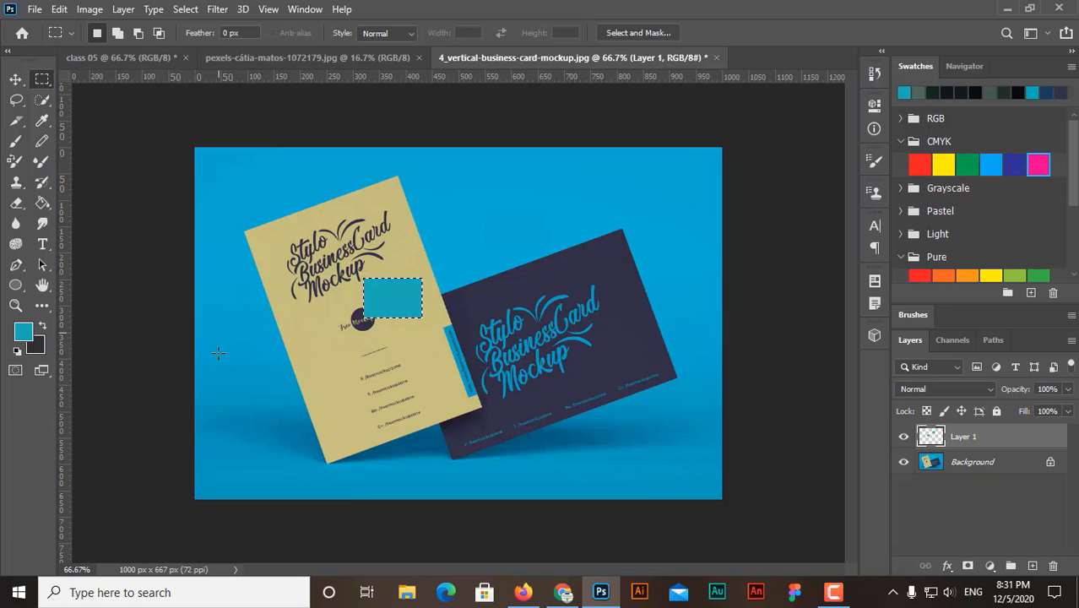
Step: Sample the mockup's blue background with the Eyedropper tool at two spots, above the dark card and beside the cream card
key(i)
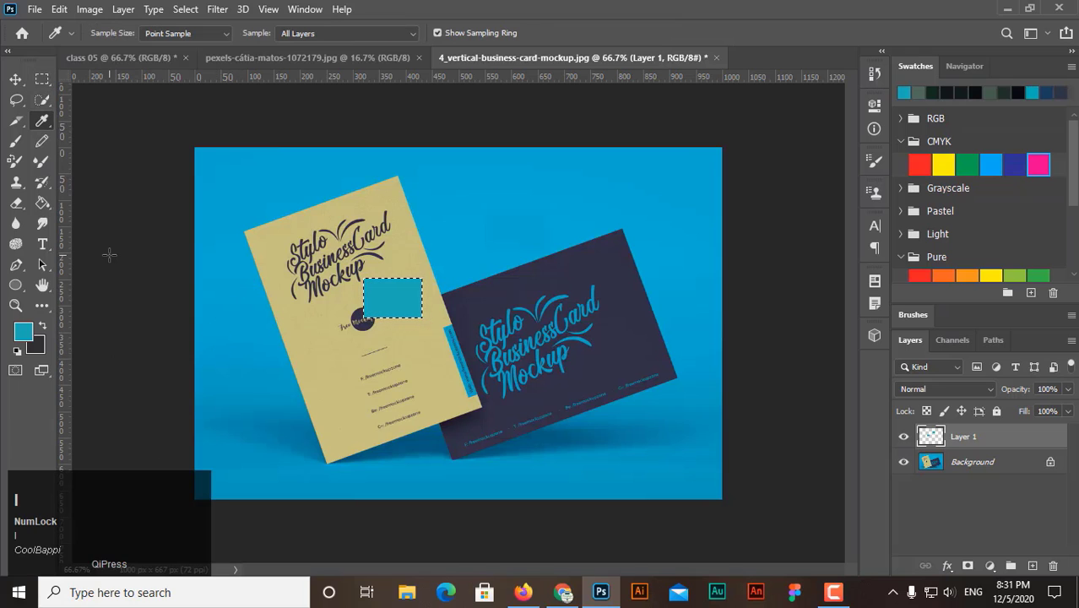
click(42, 121)
click(127, 119)
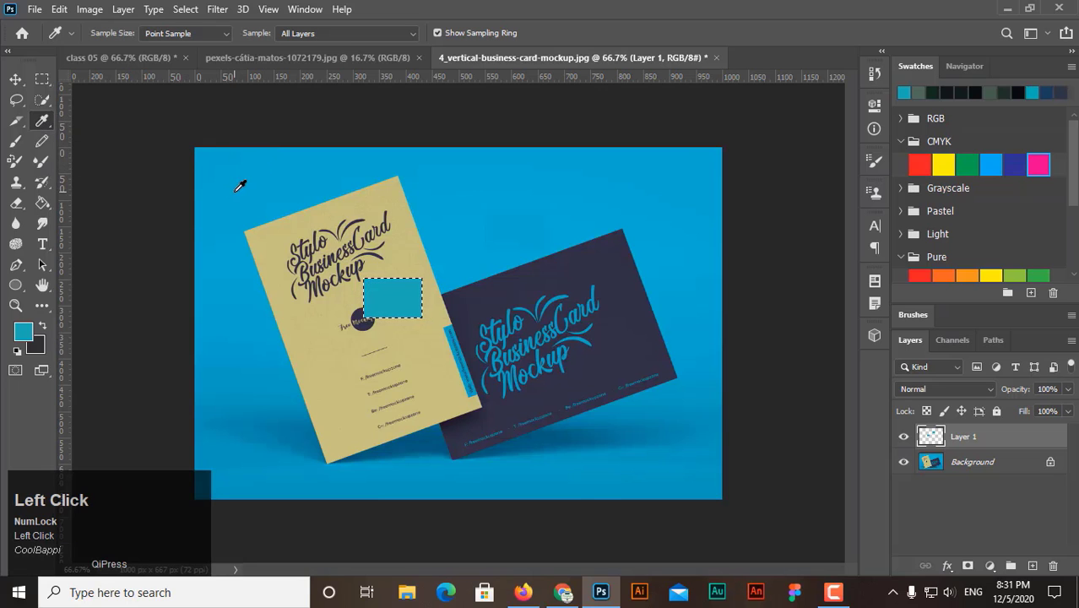
click(520, 186)
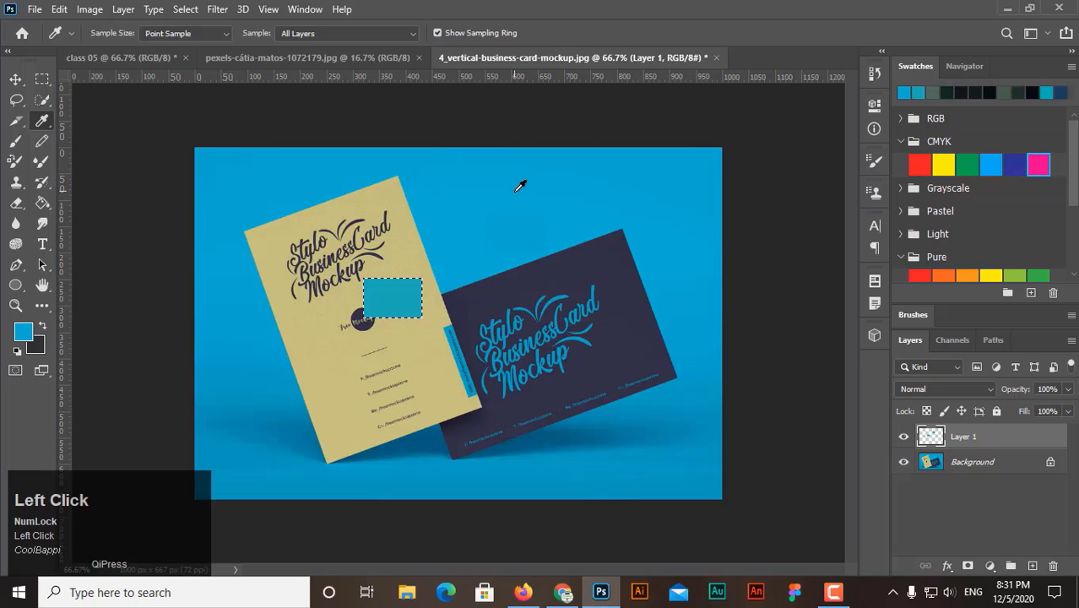
click(243, 330)
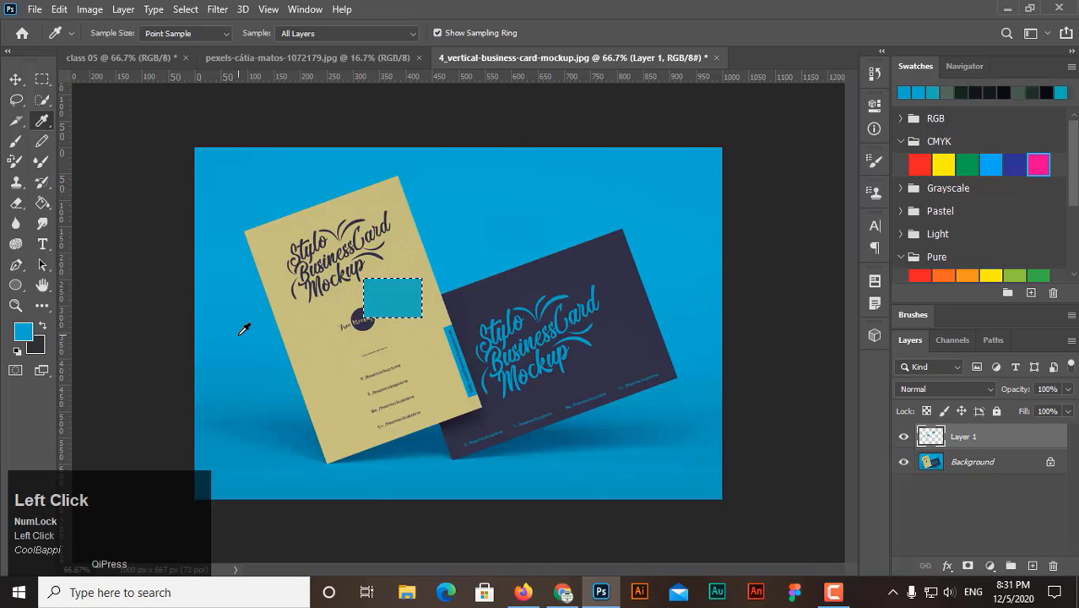
Step: Sample the blue shadow and lighter blue background beside the cream card, and fill the selection on Layer 1 with the lighter blue
click(291, 431)
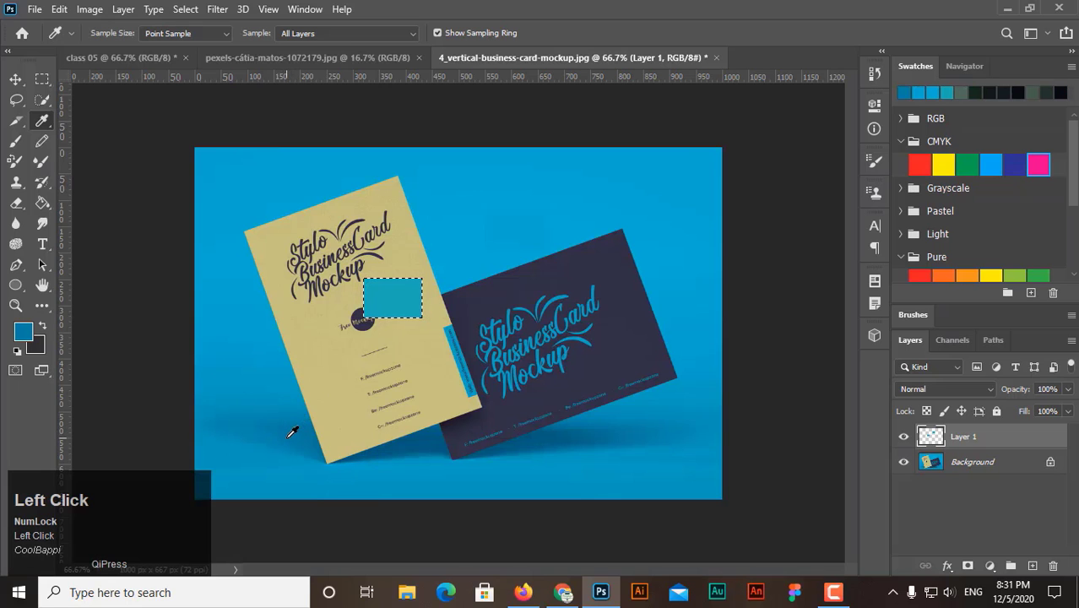
click(228, 258)
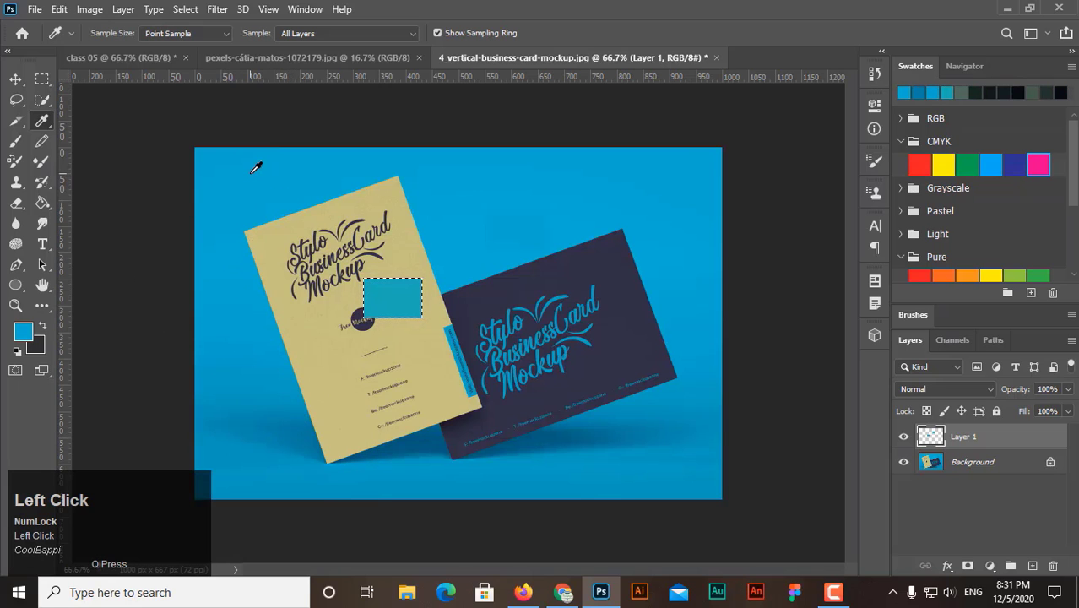
key(alt+BackSpace)
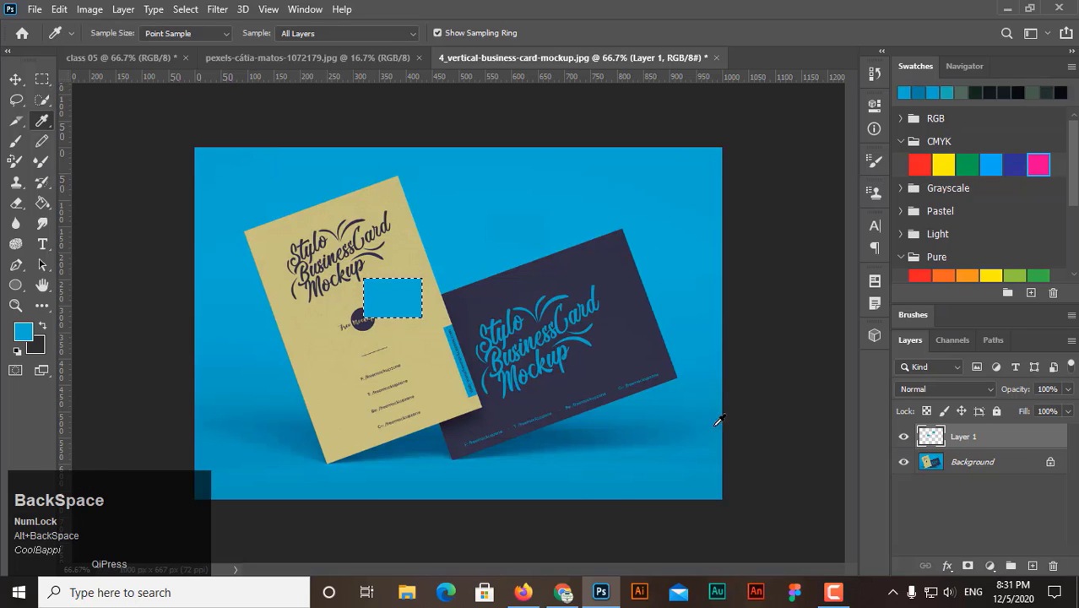
click(977, 440)
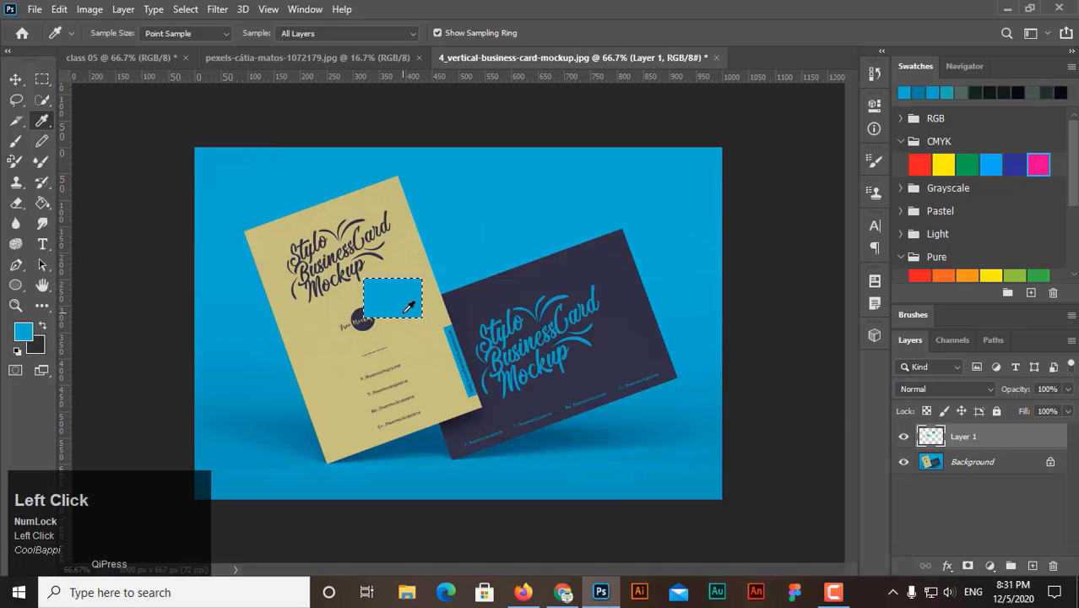
key(alt+BackSpace)
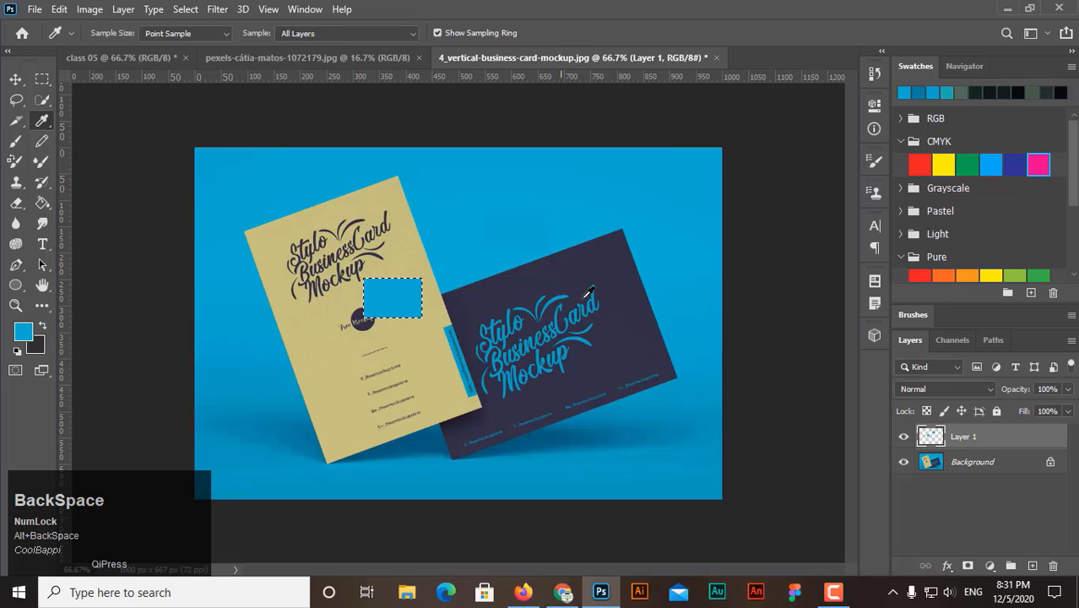
Step: Refill the selection with the dark card's purple, and again with the dark blue sampled from the shadow beneath the cards
click(603, 268)
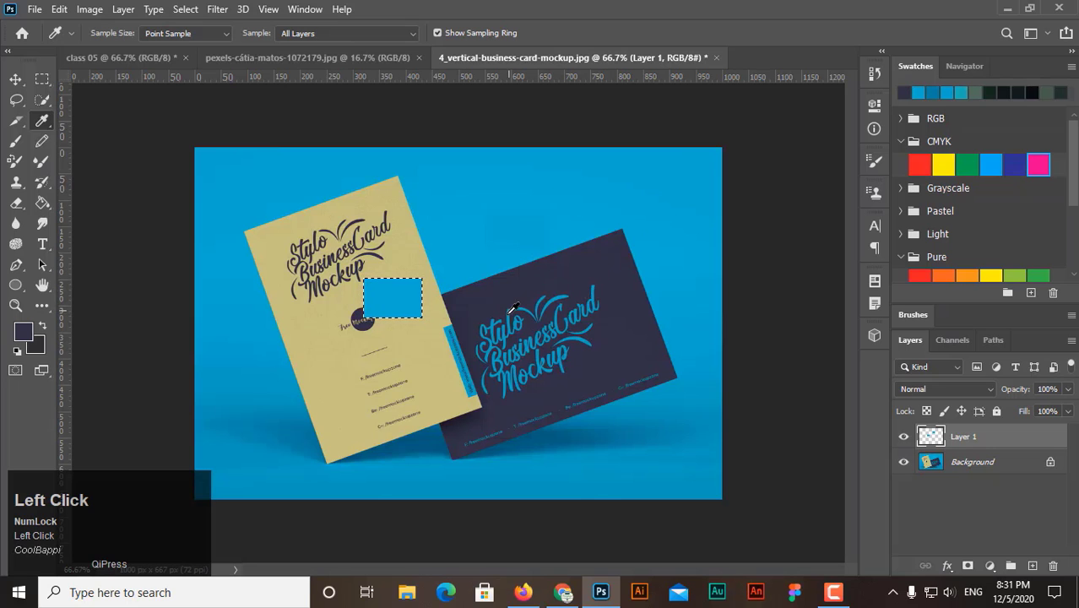
key(alt+BackSpace)
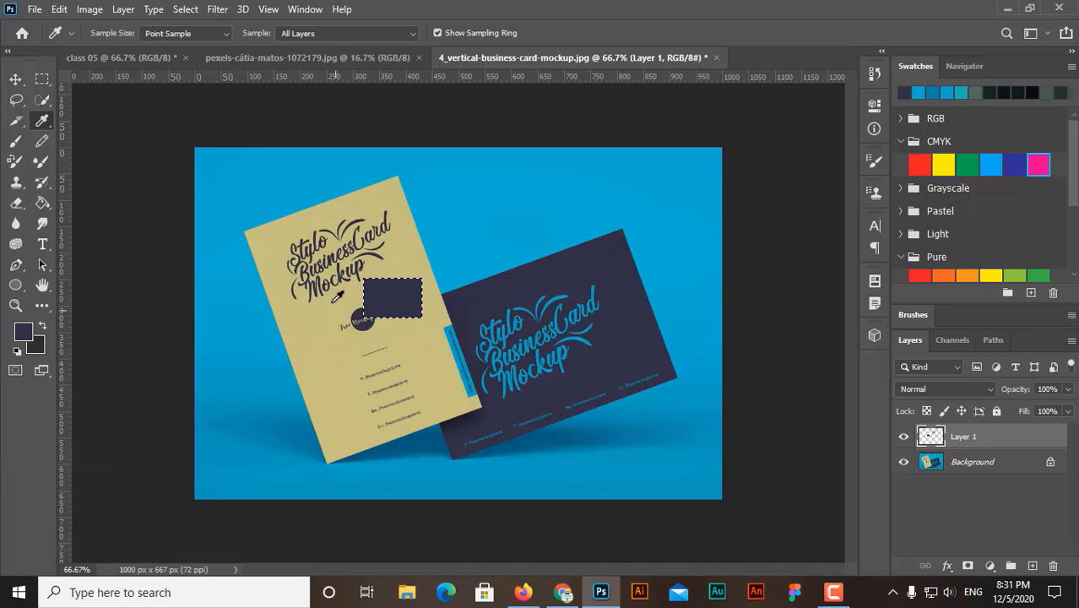
click(408, 442)
key(alt+BackSpace)
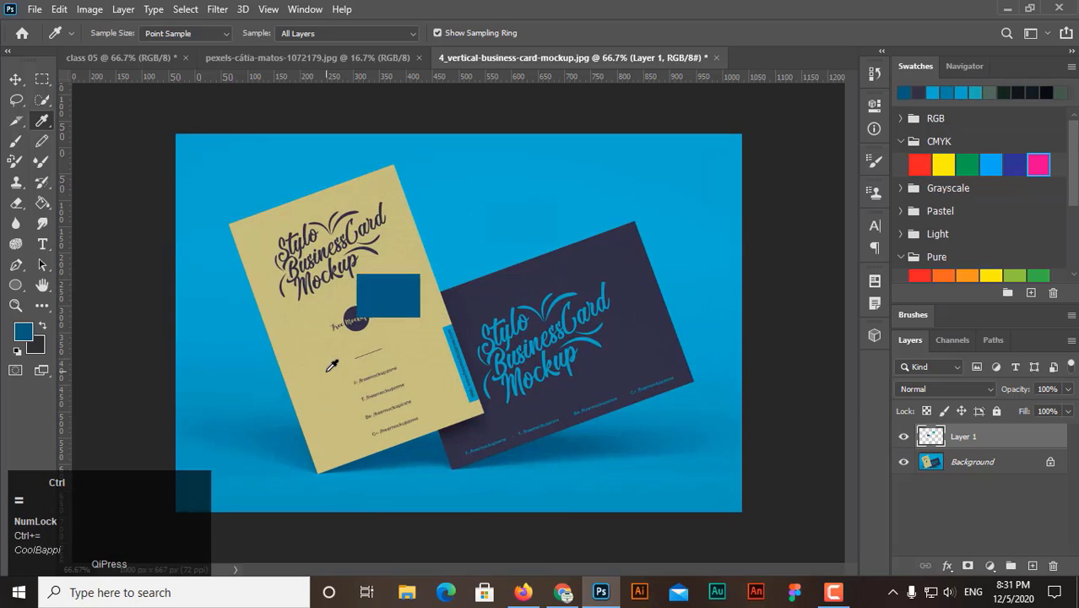
key(ctrl+equal)
key(ctrl+equal)
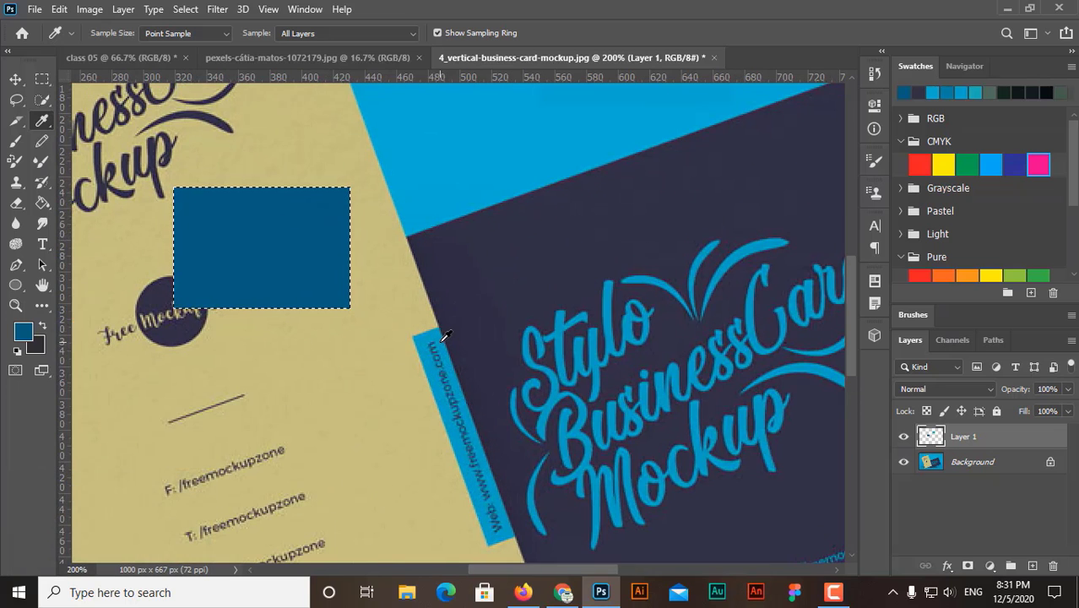
Step: Sample colours from the upper edge of the dark leaves photo and check the sampled green in the Color Picker without changing it
click(288, 57)
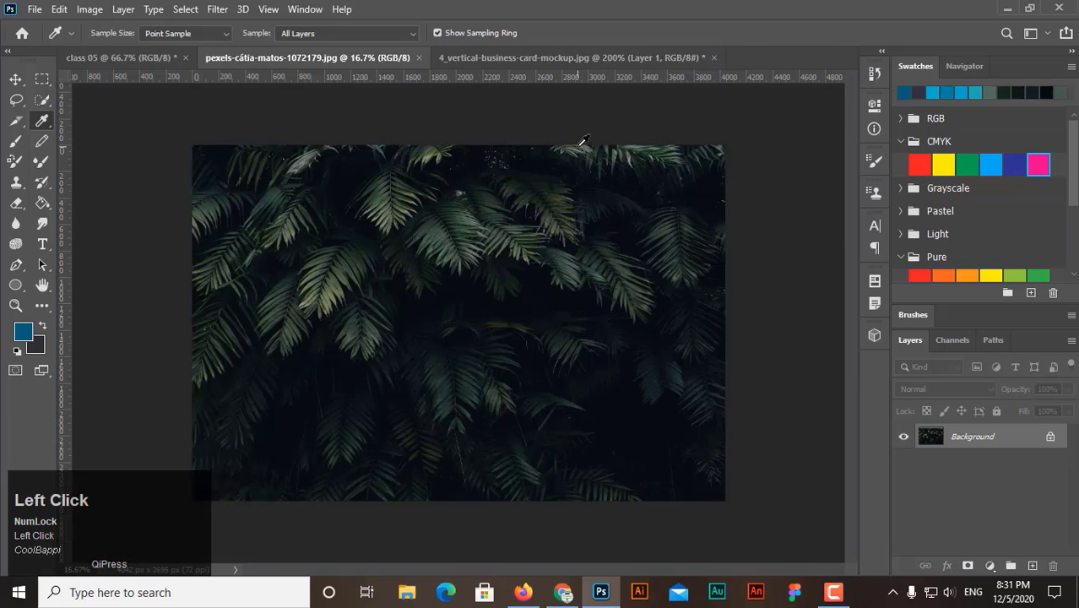
click(583, 139)
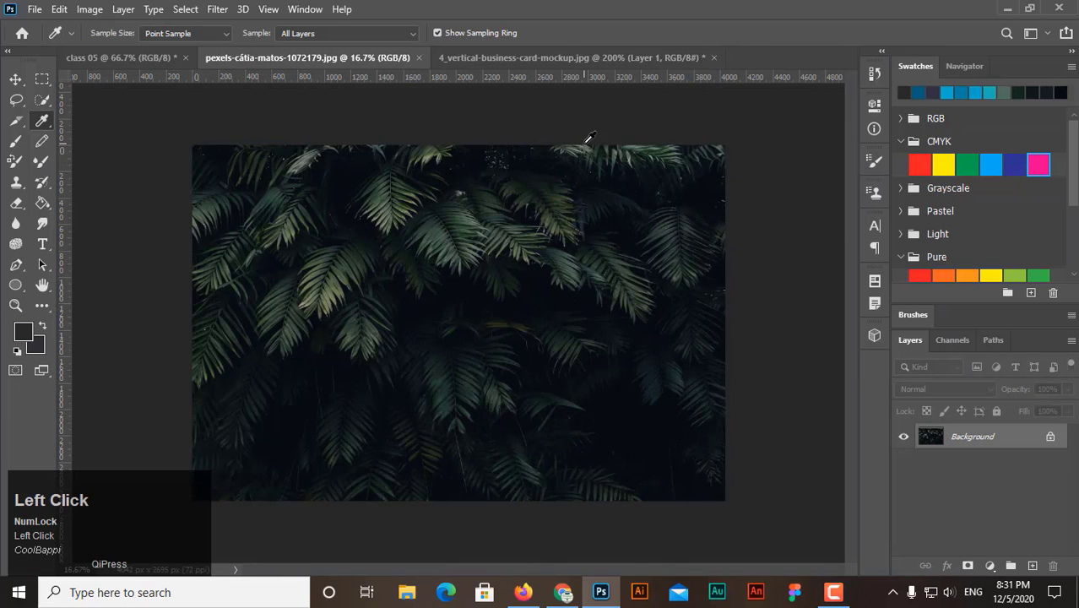
click(642, 141)
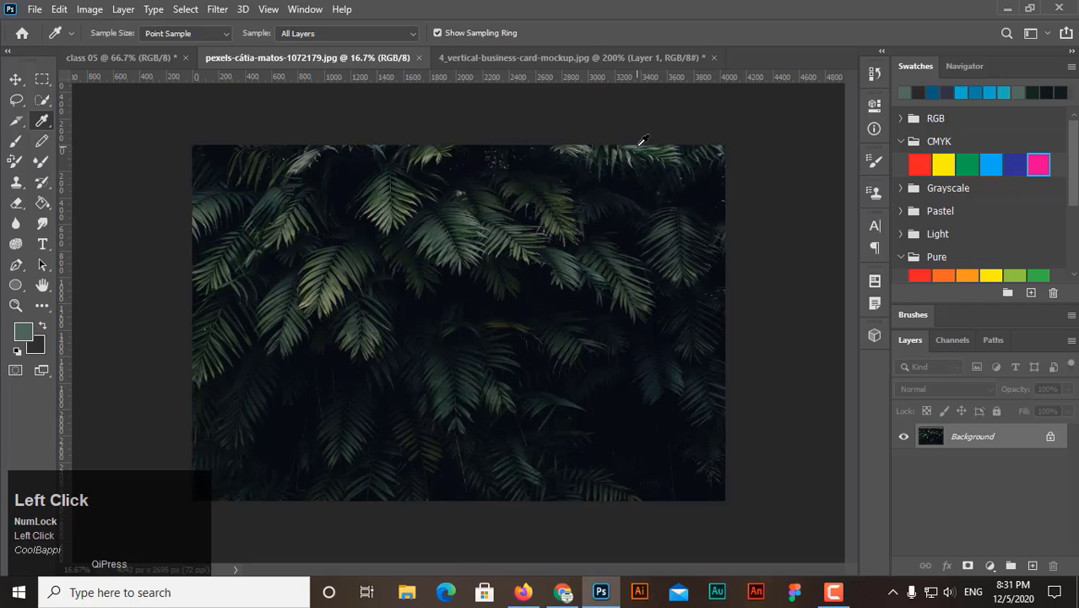
click(23, 334)
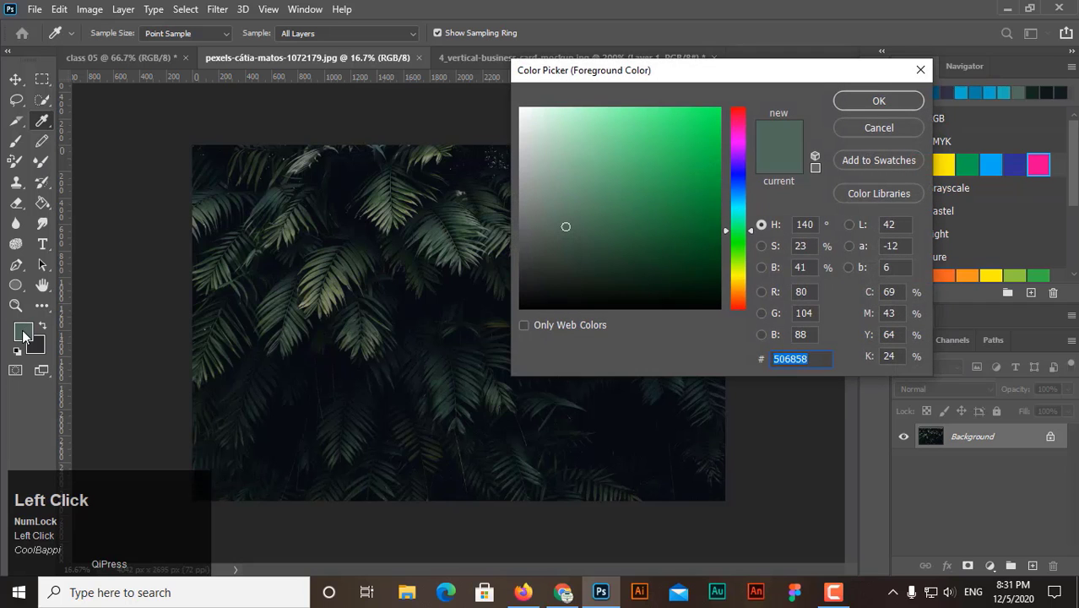
click(881, 128)
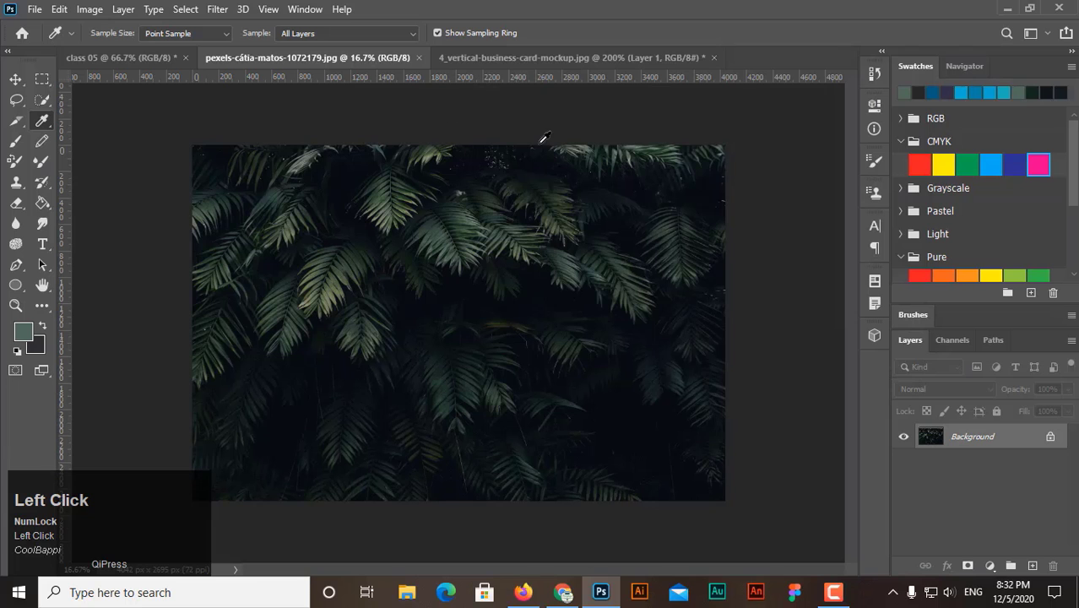
Step: Return to the business card mockup and sample the dark card and the blue background above it
click(546, 57)
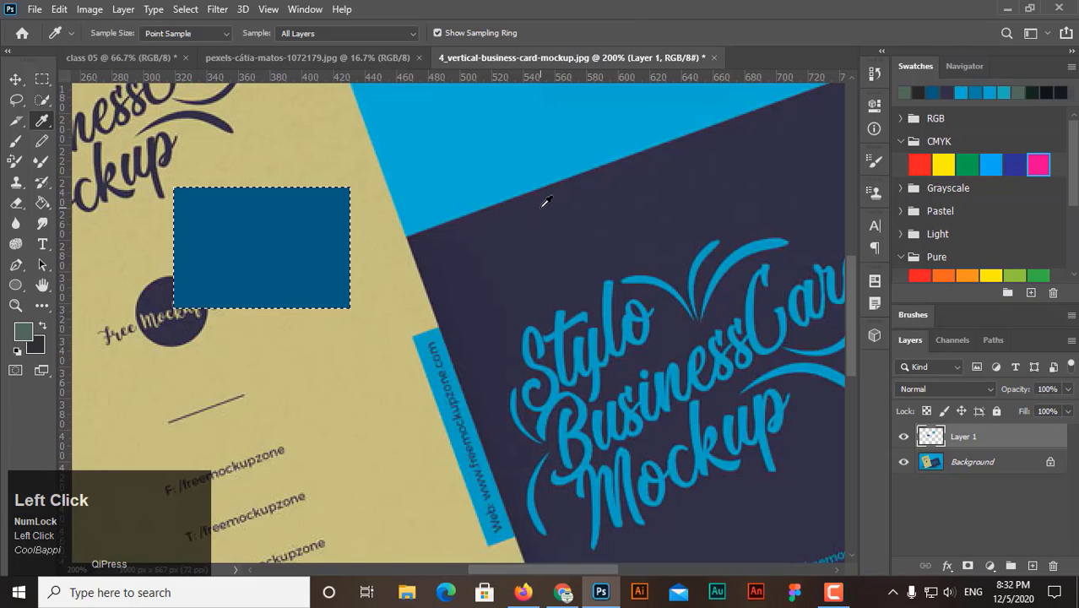
key(ctrl+minus)
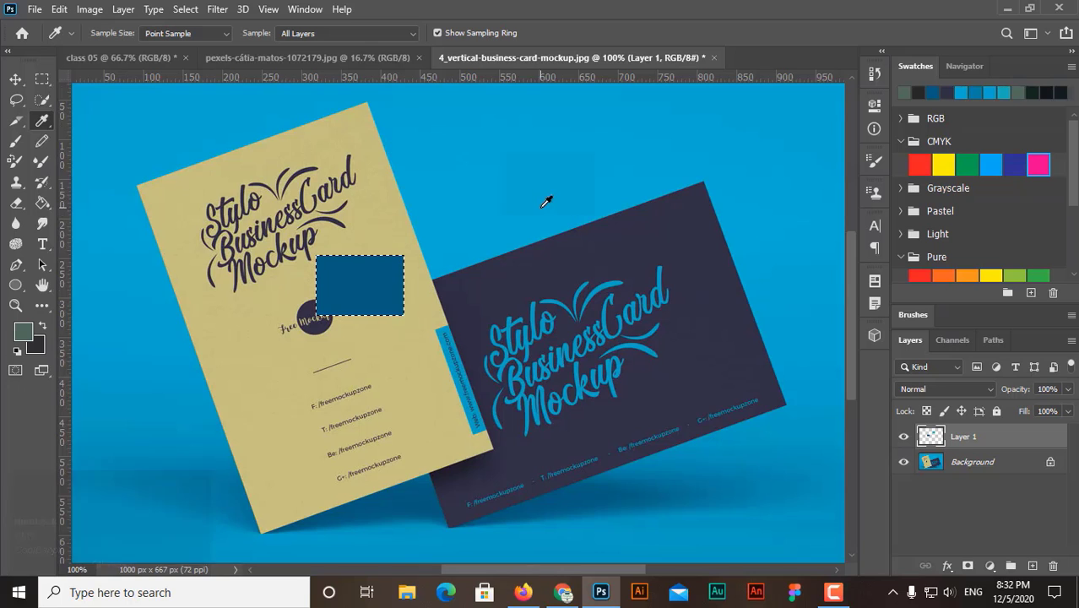
key(ctrl+minus)
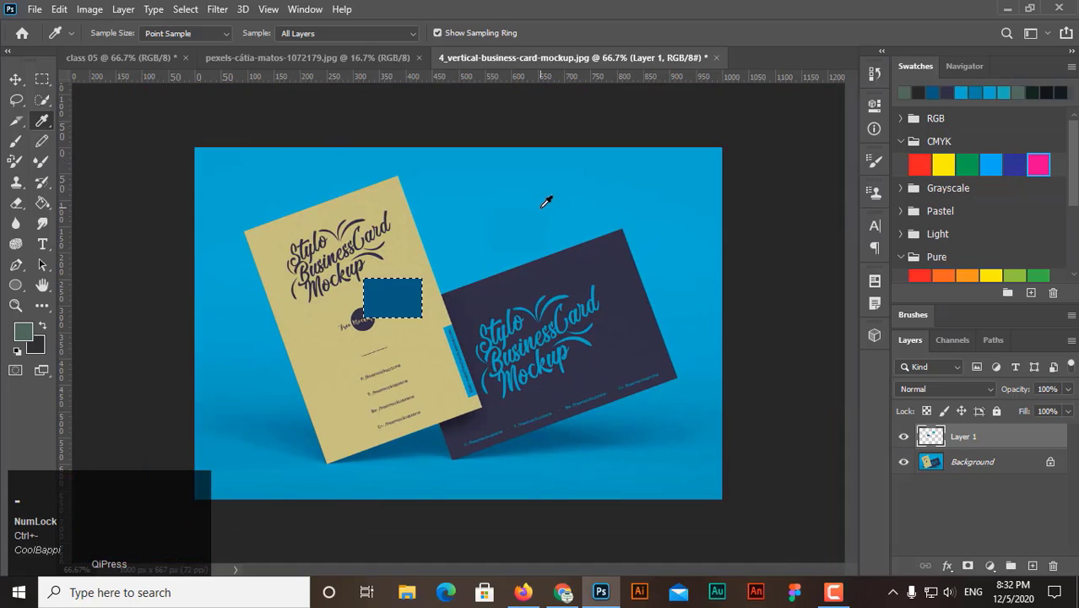
click(551, 291)
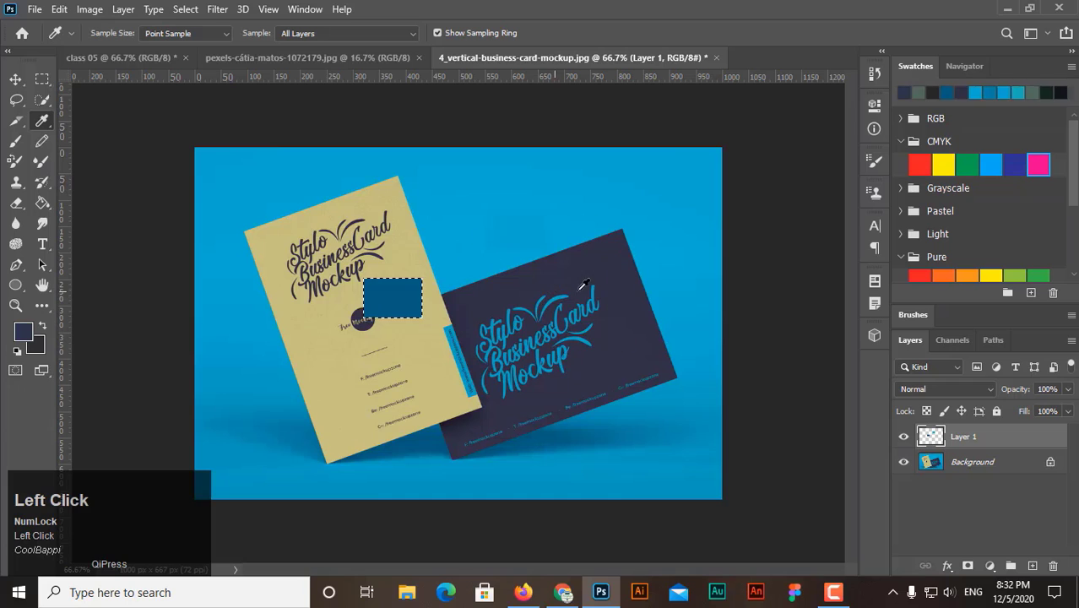
click(571, 213)
click(572, 210)
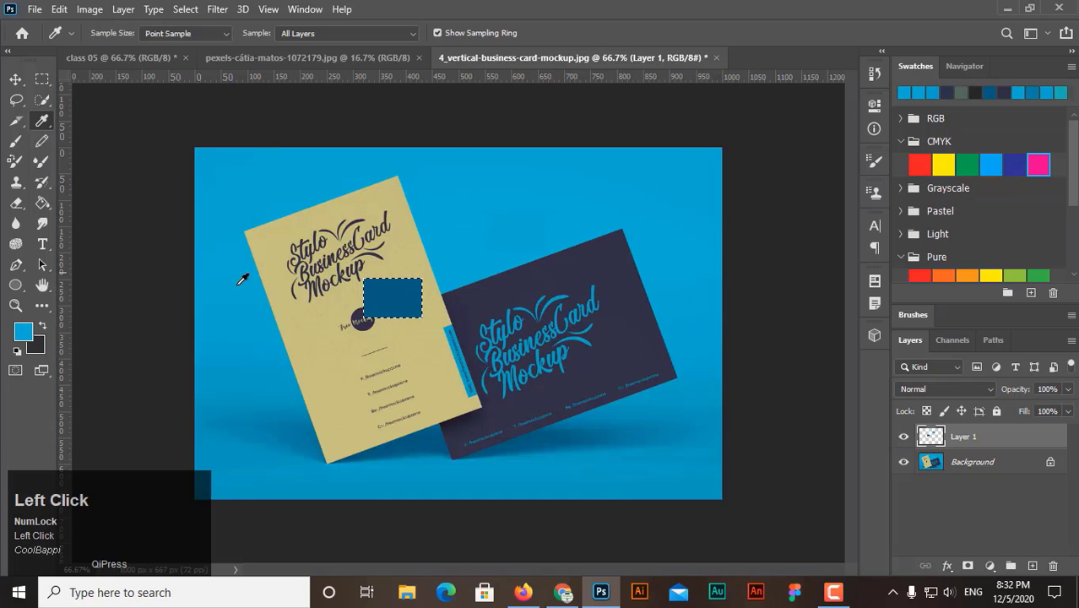
Step: Sample the filled rectangle, the round badge and the cream card's title lettering, and fill the selection with the lettering colour
click(362, 319)
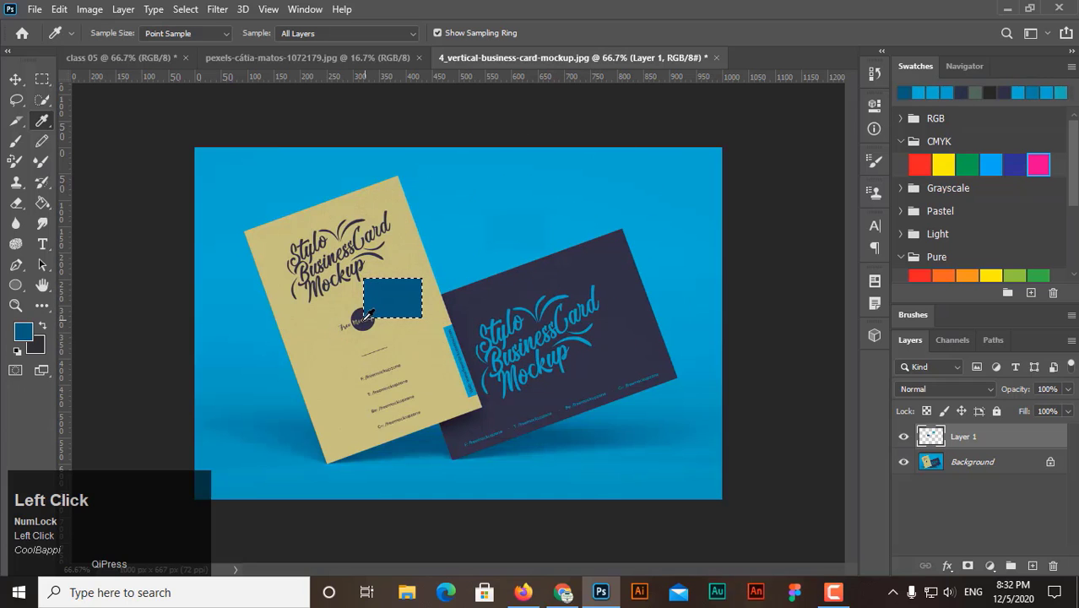
click(363, 321)
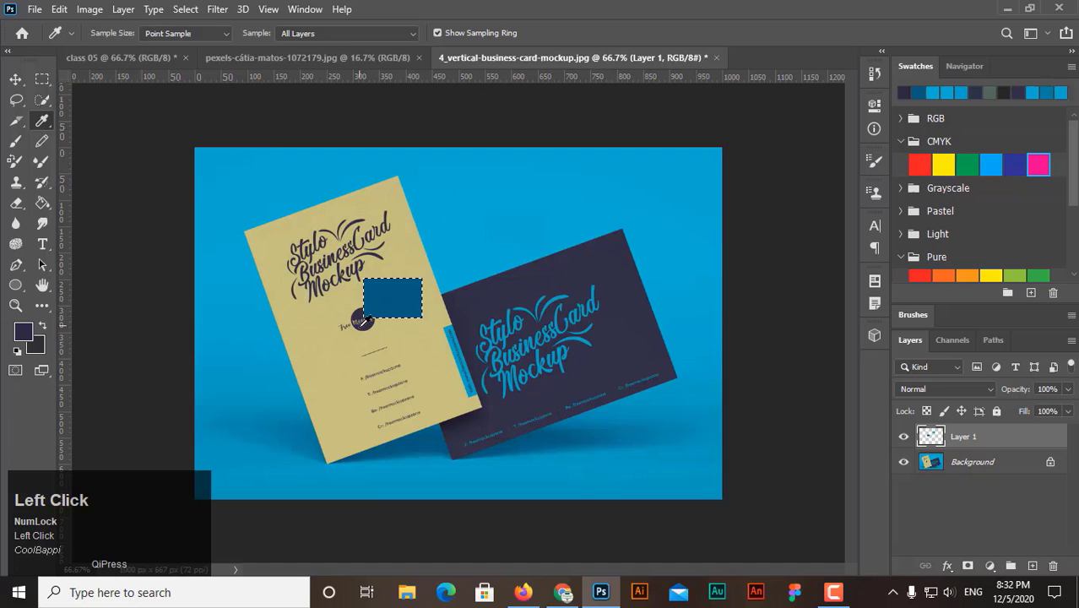
click(298, 250)
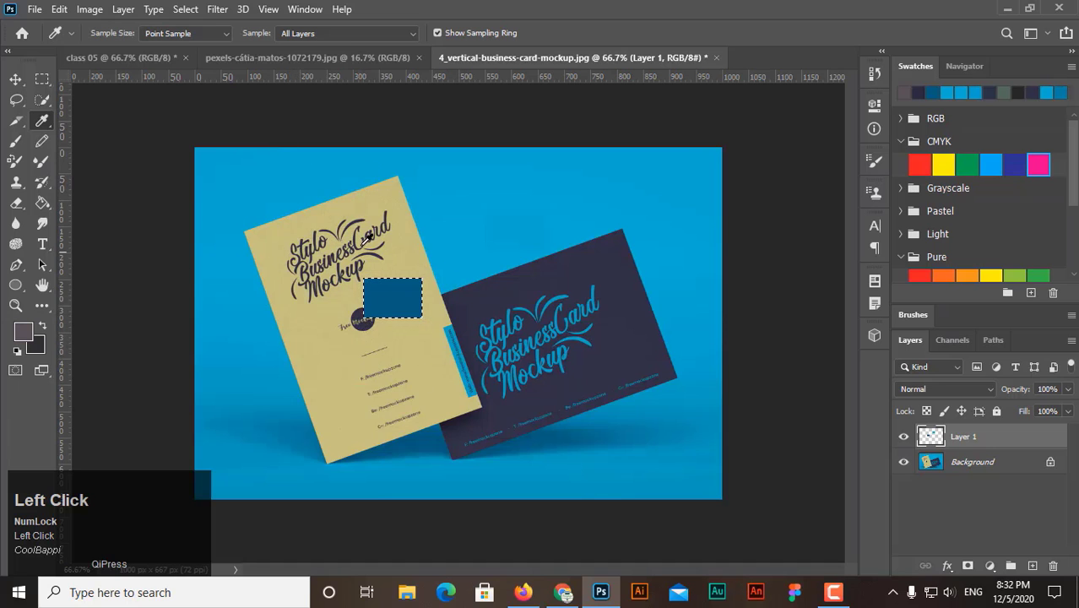
key(alt+BackSpace)
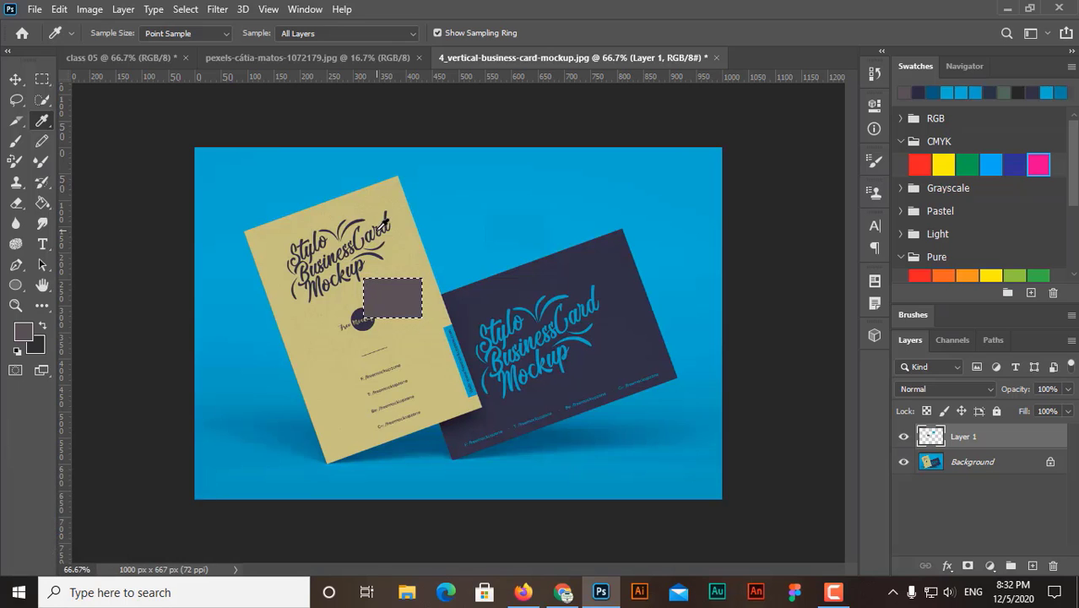
Step: Clear the selection and delete Layer 1 with its filled rectangle
key(ctrl+d)
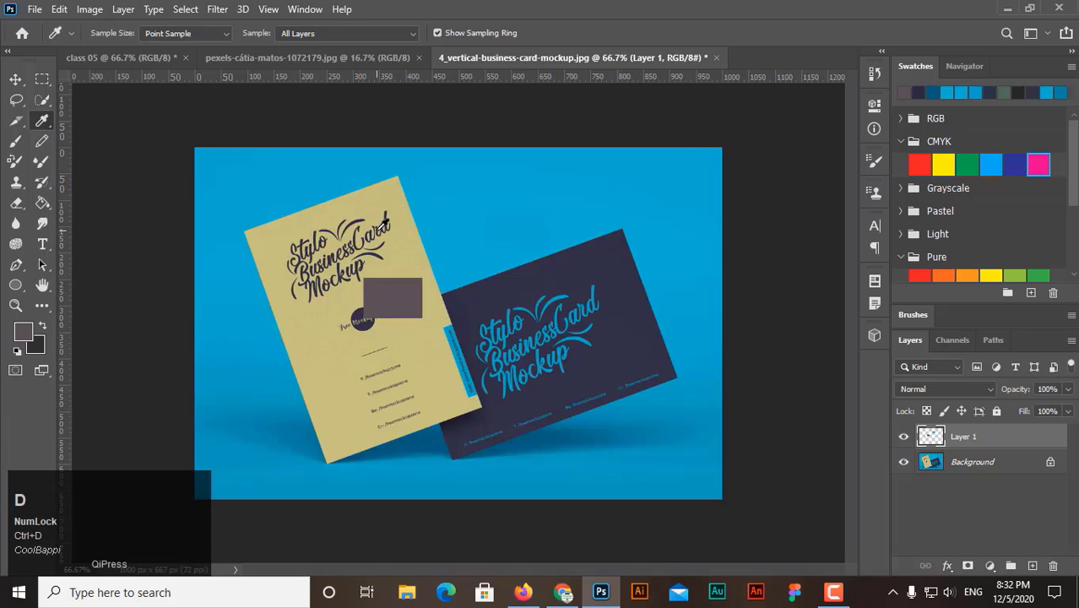
click(15, 79)
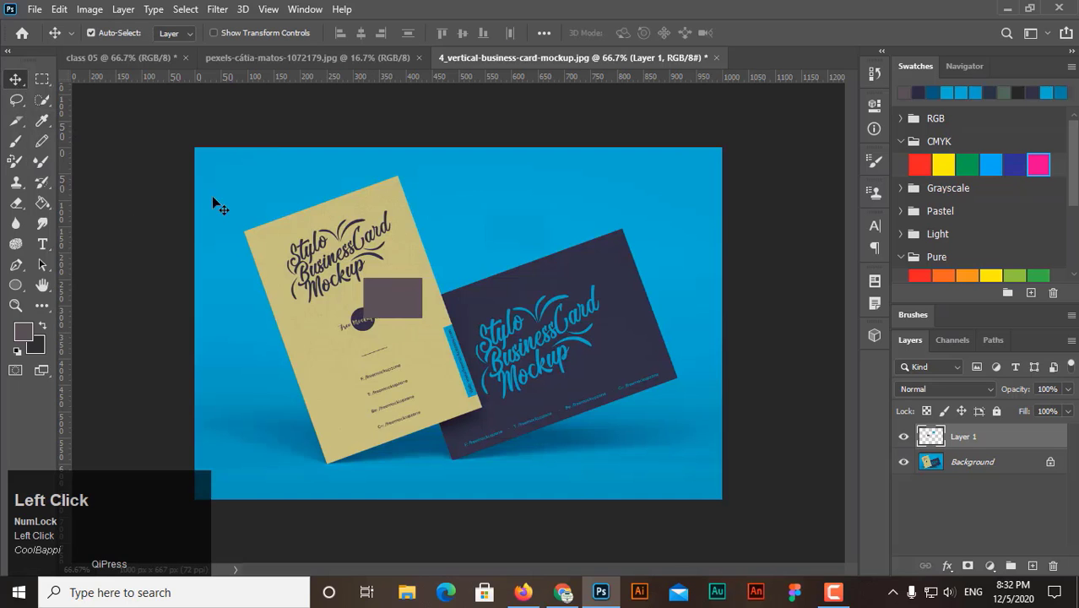
key(Delete)
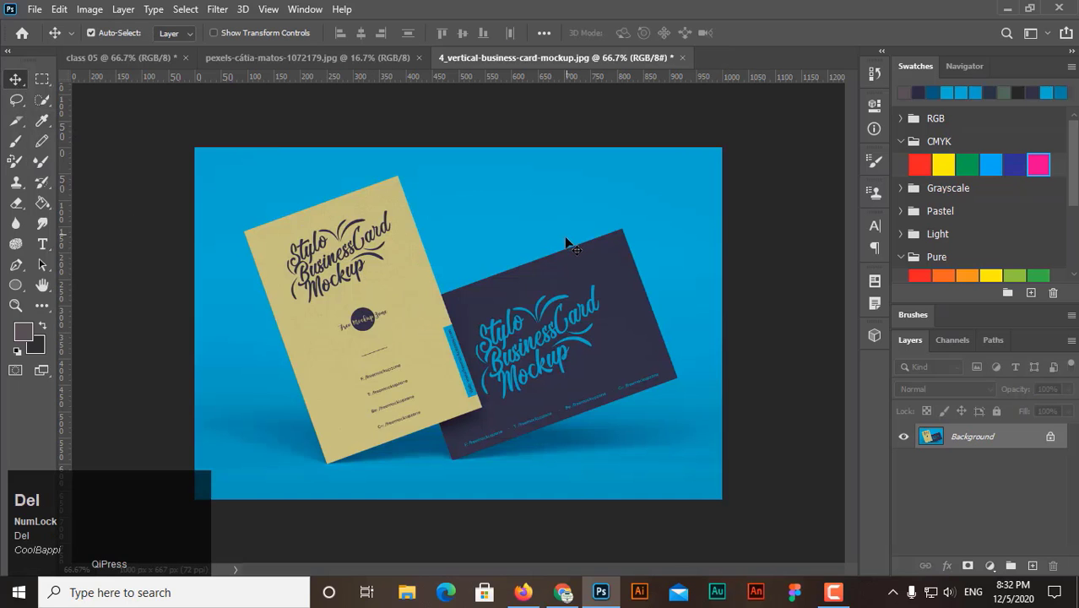
Step: Measure a slightly sloping line across both cards with the Ruler tool, and undo the deletion of Layer 1 and the deselection
click(42, 120)
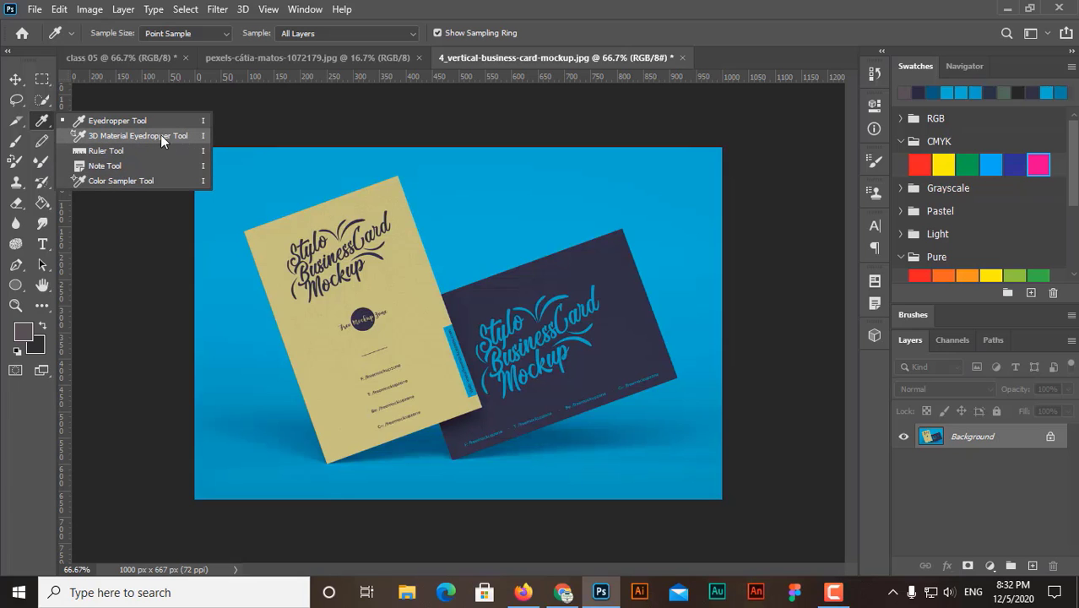
click(106, 151)
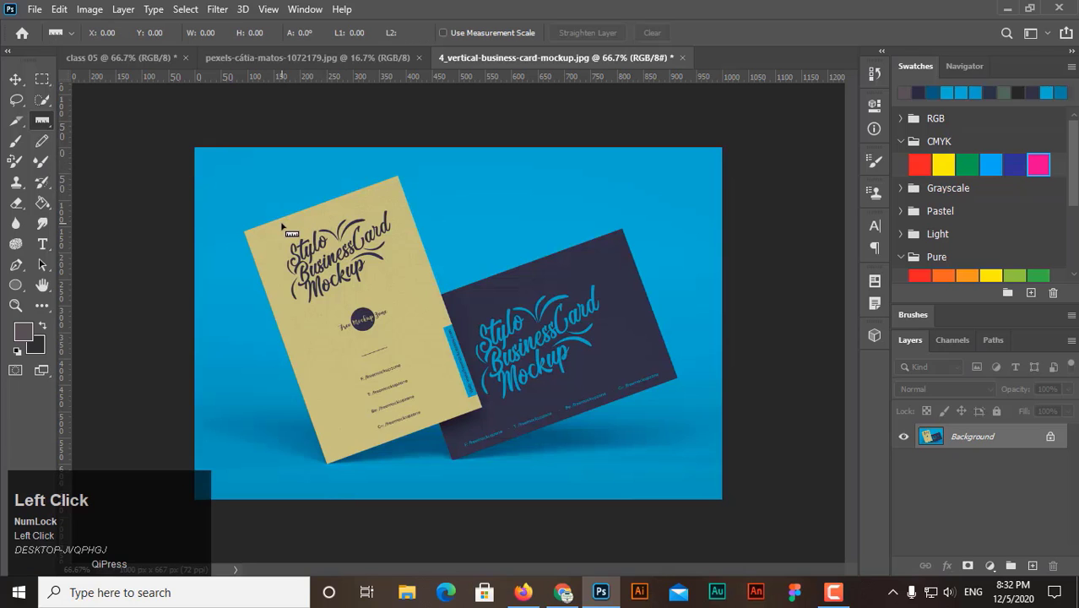
click(218, 245)
drag(212, 242, 389, 230)
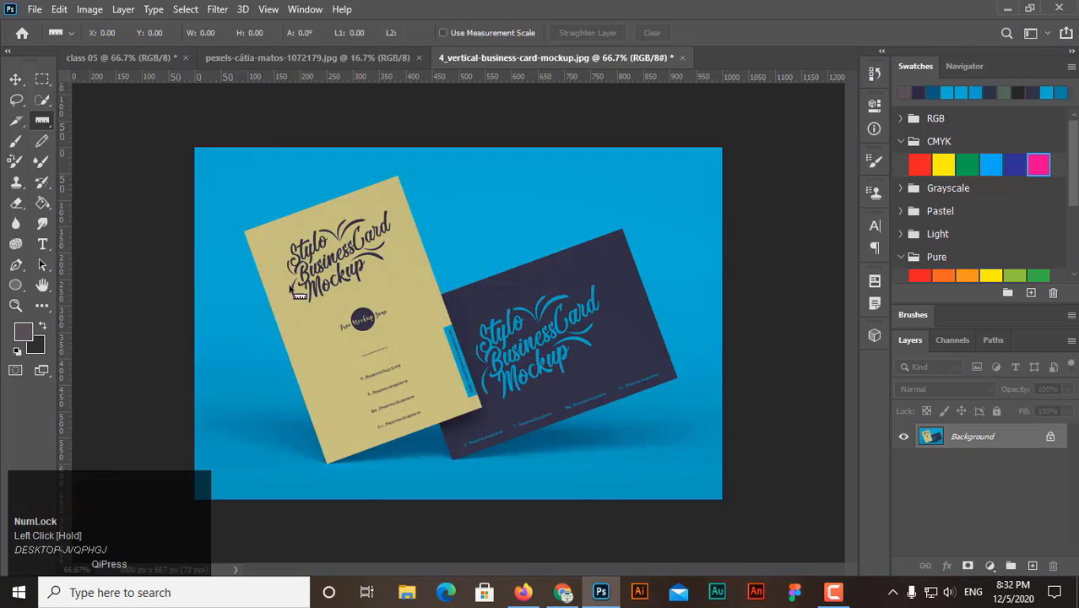
mouse_move(228, 272)
mouse_down()
mouse_move(422, 271)
mouse_move(625, 210)
mouse_move(693, 245)
mouse_move(725, 297)
mouse_up()
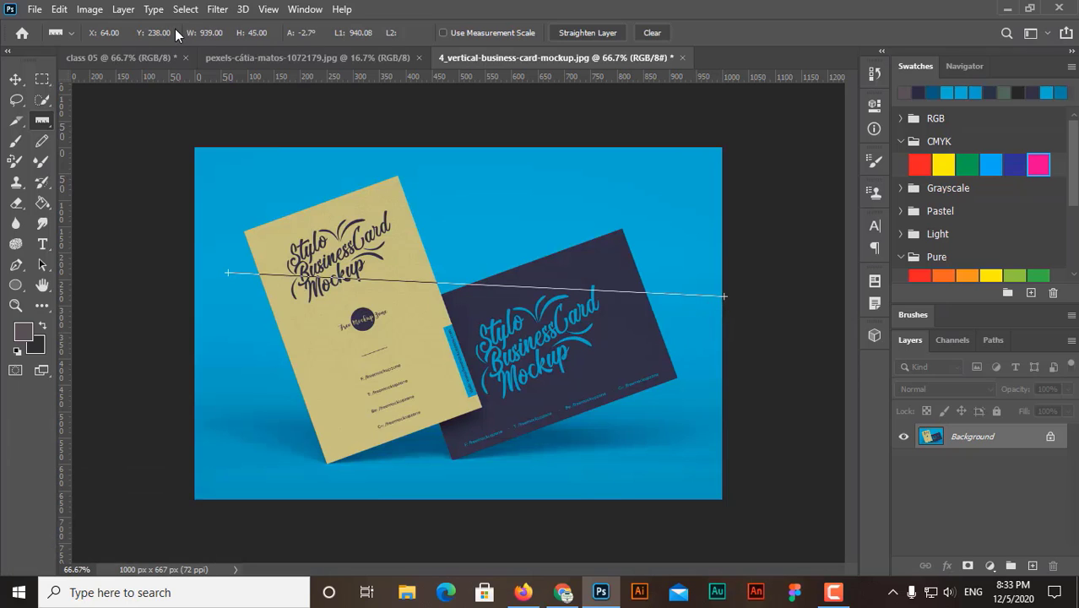
key(ctrl+z)
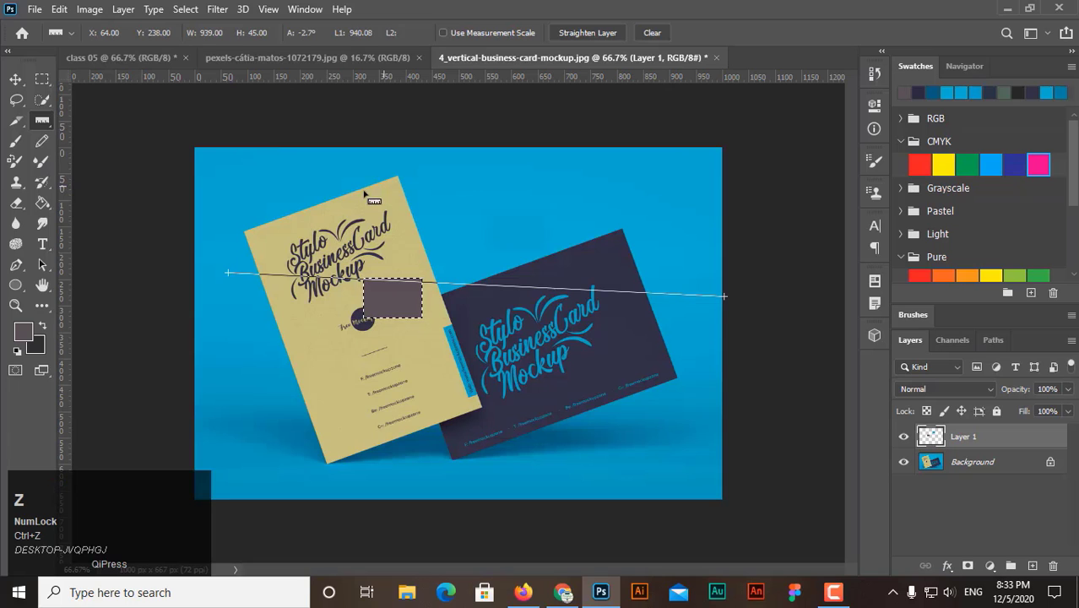
Step: Measure the mockup's height, its width and the gap above the dark card, and undo the last fill of the rectangle
drag(288, 150, 287, 500)
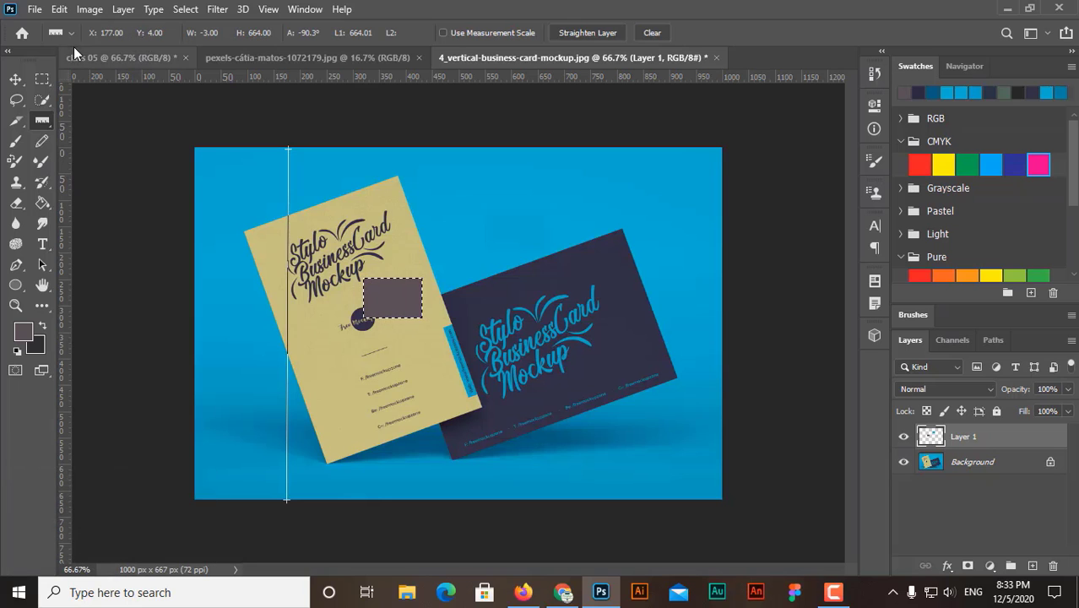
drag(206, 248, 722, 243)
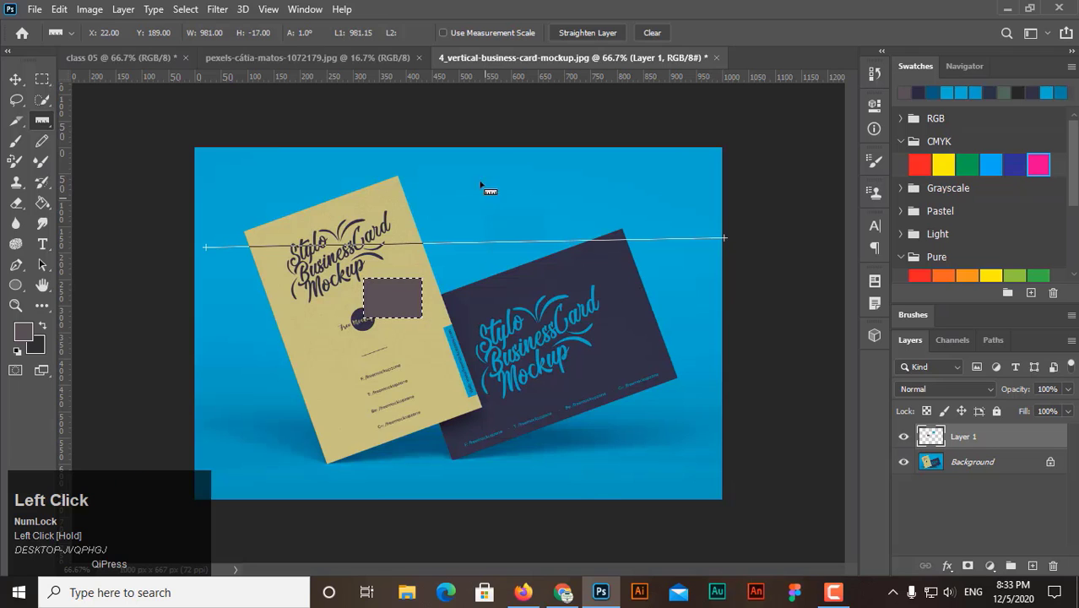
drag(469, 147, 482, 285)
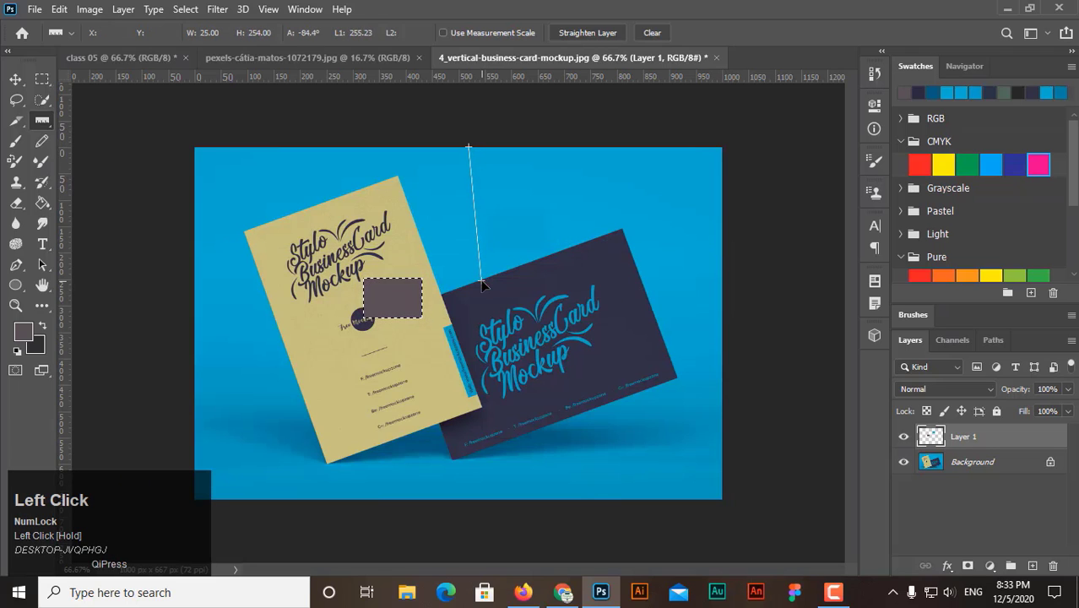
key(ctrl+z)
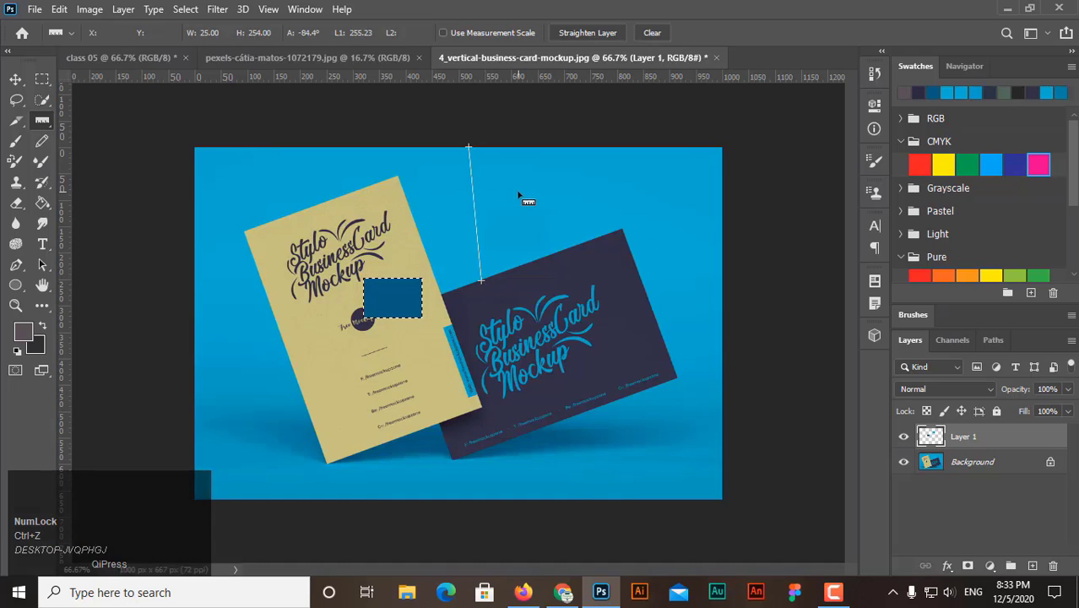
Step: Measure a slanted line across the dark card, the span from its upper-left corner to the image's right edge, and the mockup's height and width
drag(543, 205, 606, 359)
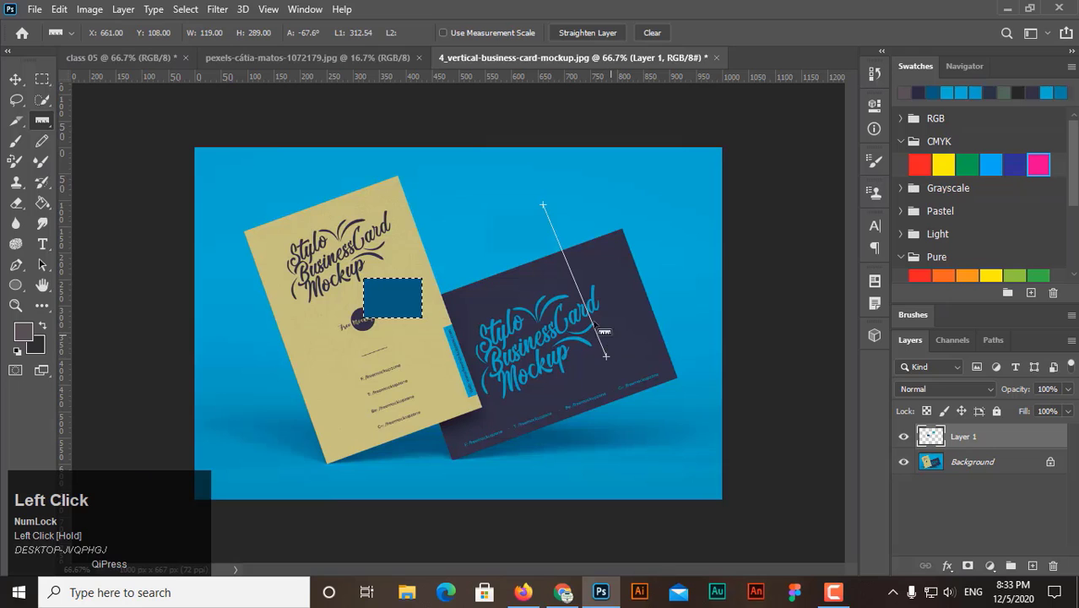
drag(441, 295, 722, 304)
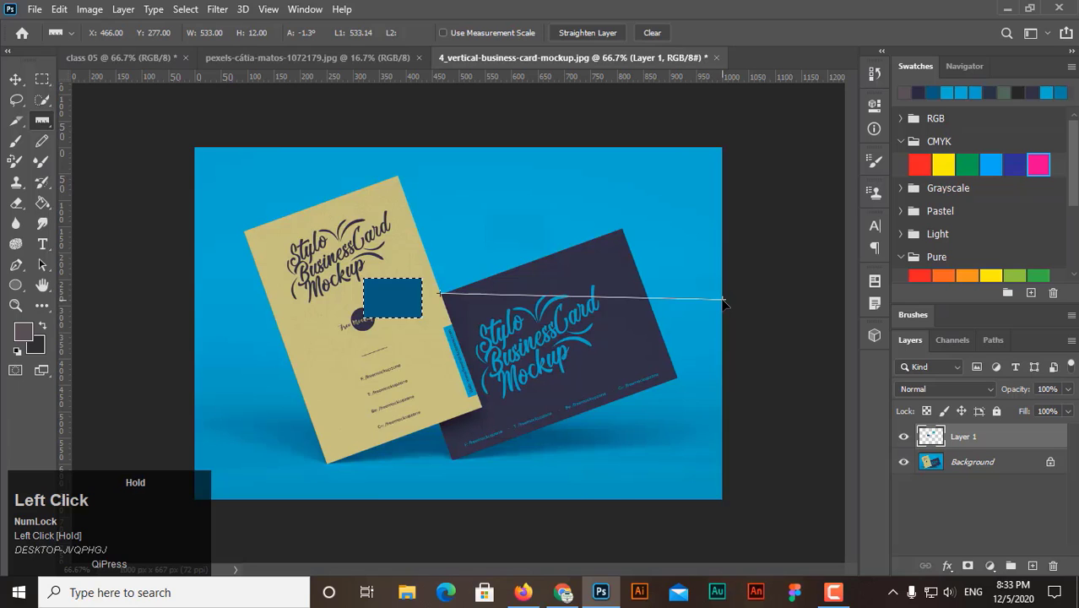
drag(723, 301, 724, 300)
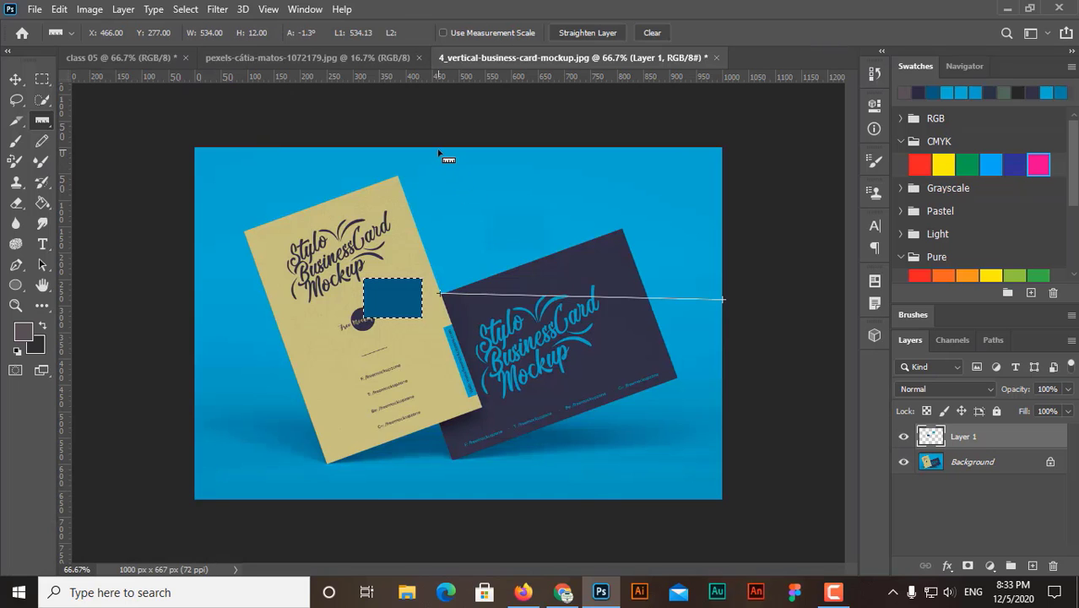
drag(437, 148, 445, 499)
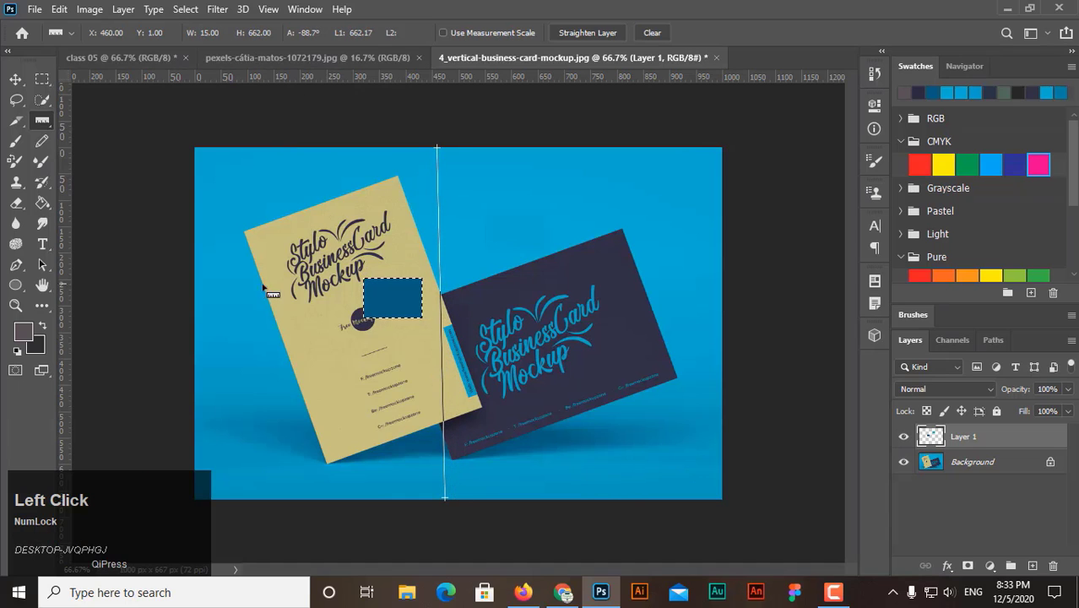
drag(194, 288, 724, 285)
click(49, 123)
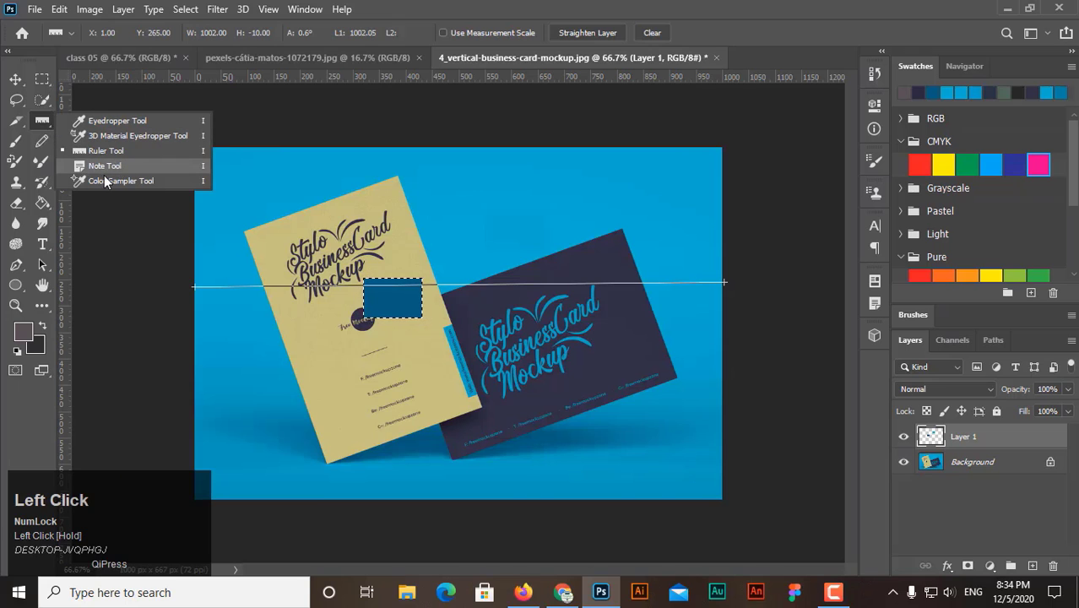
click(513, 199)
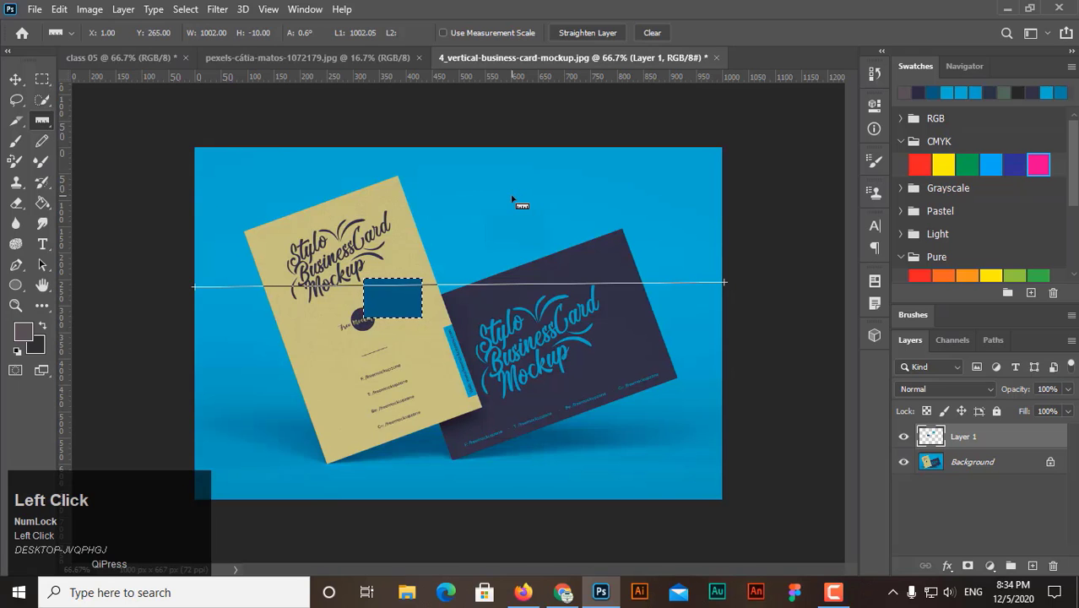
Step: Delete the blue filled rectangle from Layer 1 and clear the selection
key(v)
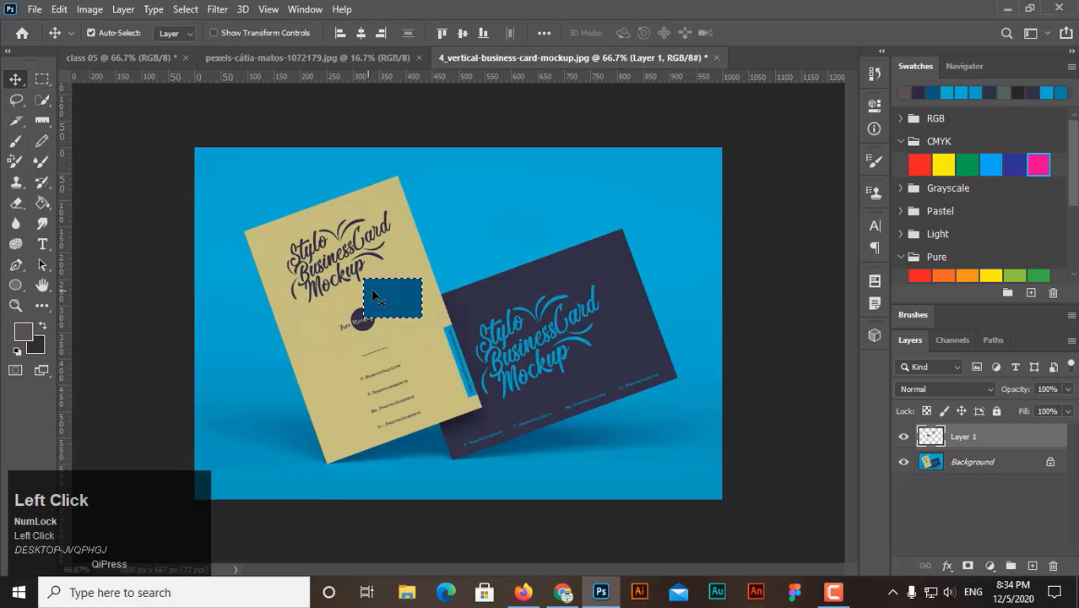
key(Delete)
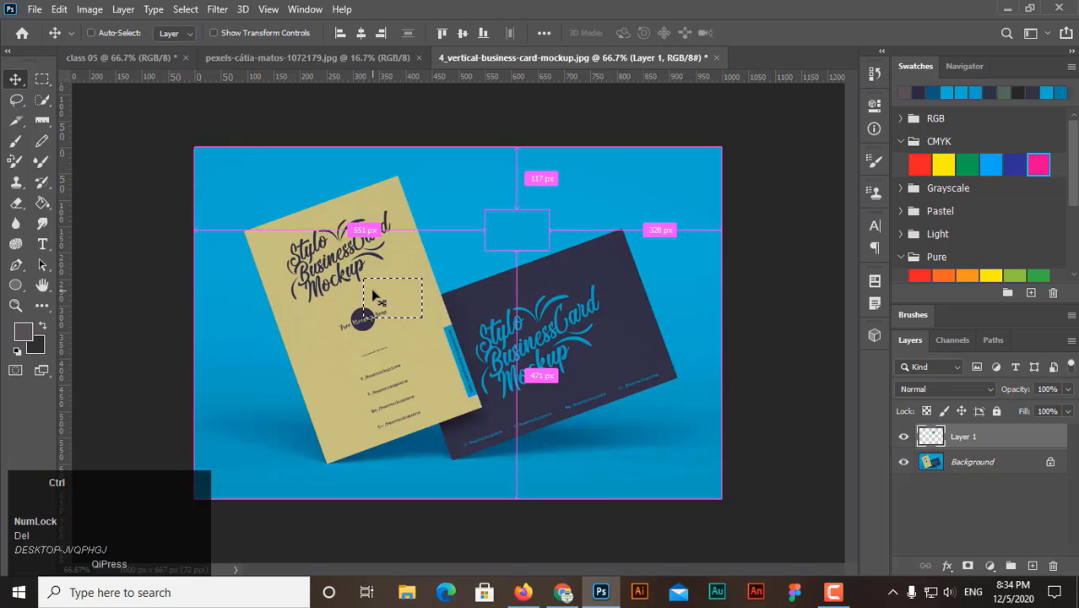
key(ctrl+d)
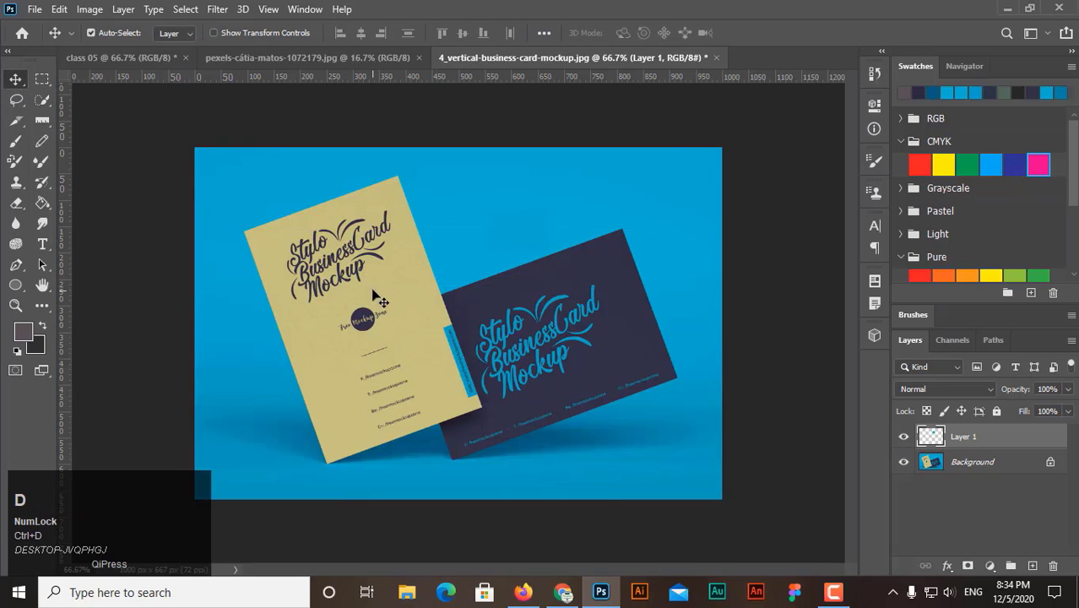
Step: Add a note on the blue background above the dark card with the text "agdgaggagfgdjfggdfv", and collapse the note text
click(42, 121)
drag(41, 121, 121, 167)
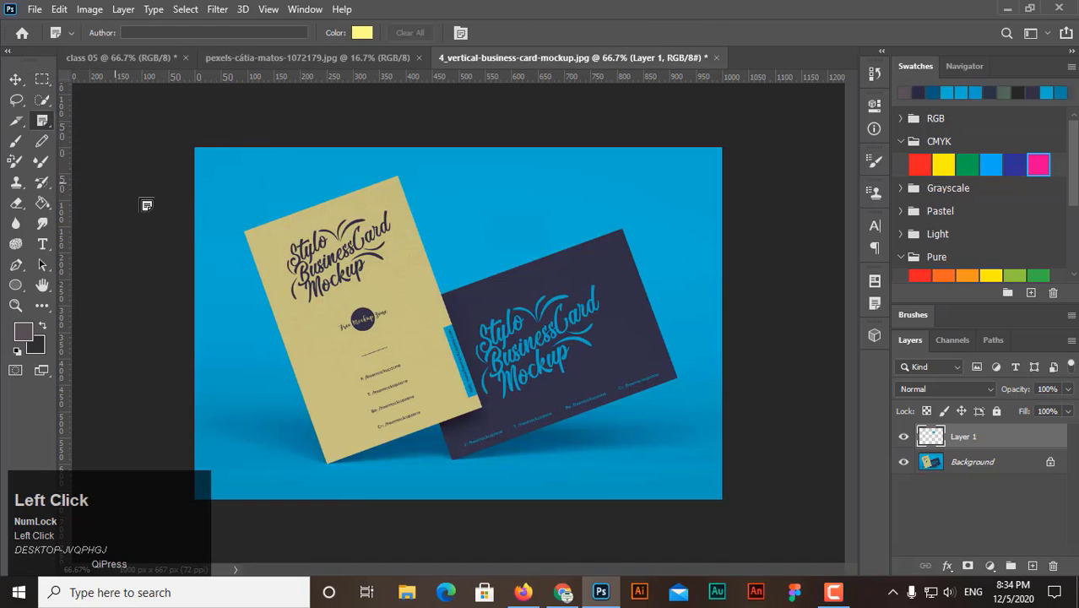
click(618, 184)
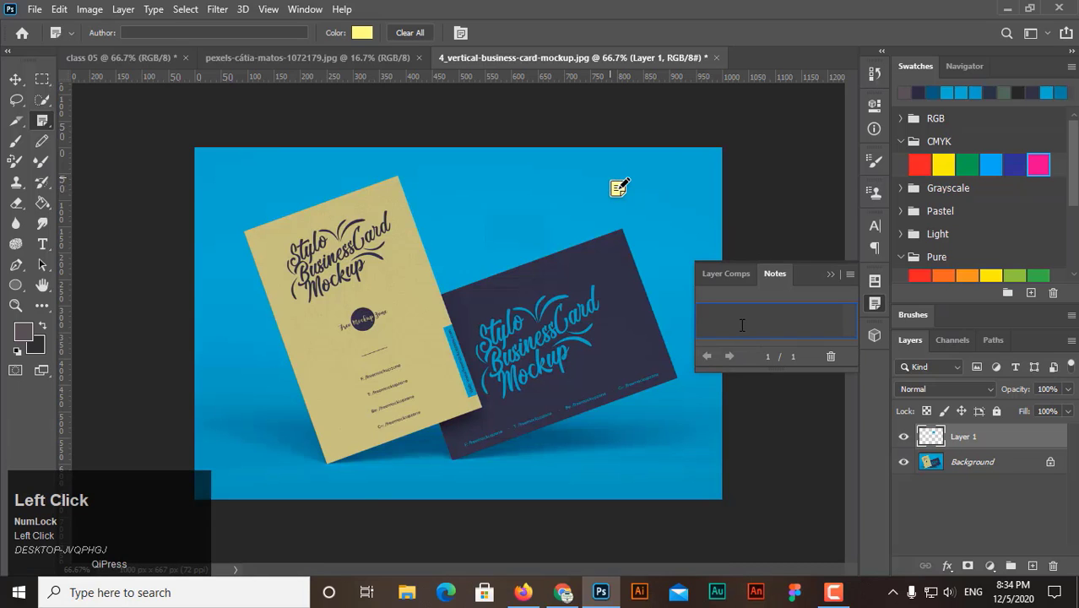
text(color)
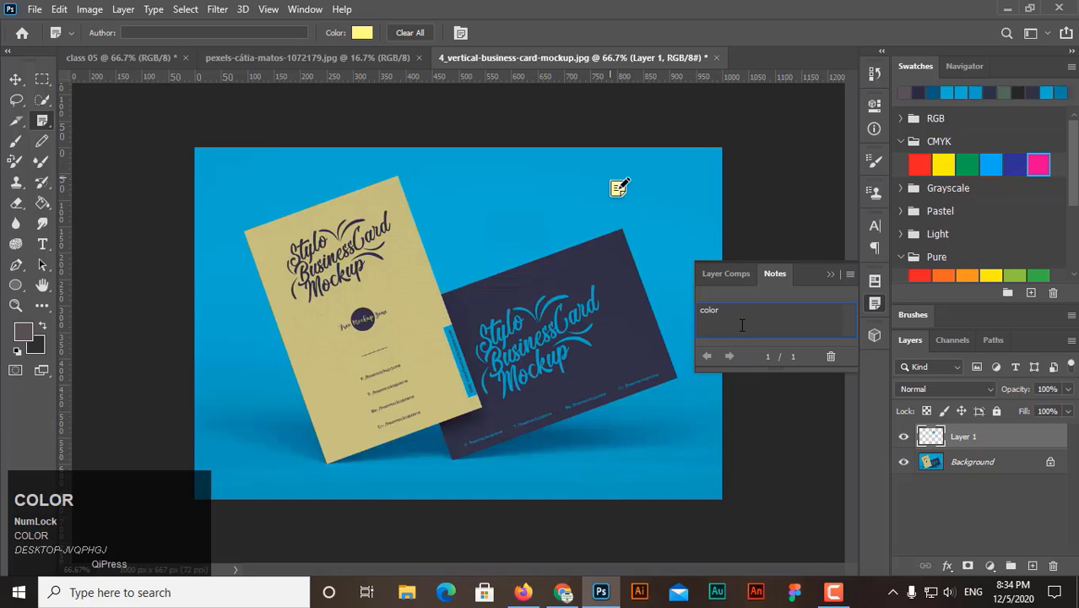
key(BackSpace)
key(BackSpace)
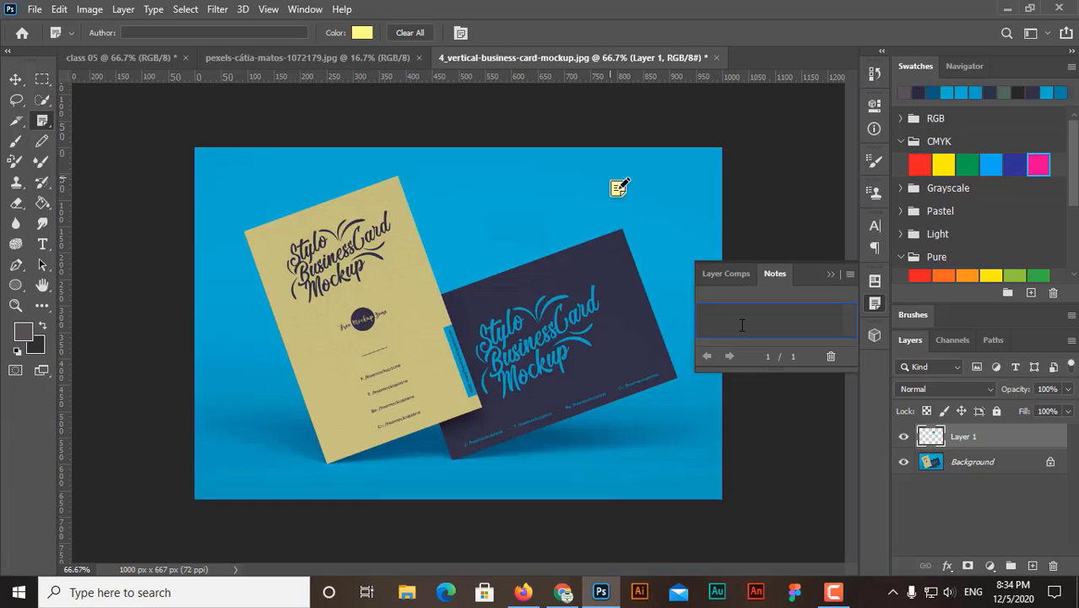
text(agdgaggagfgdjfggdfv)
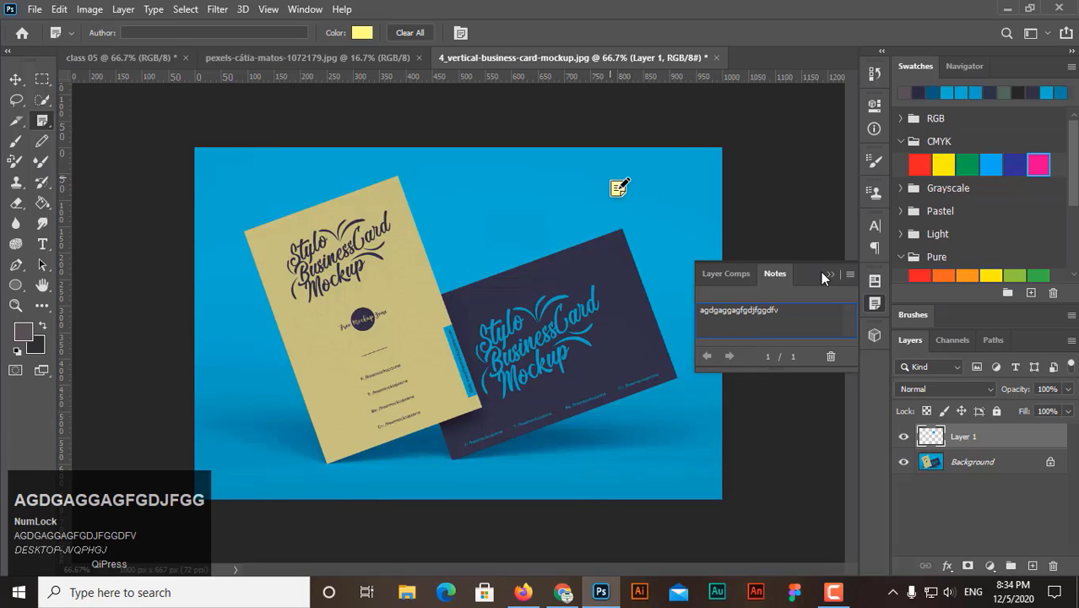
click(827, 275)
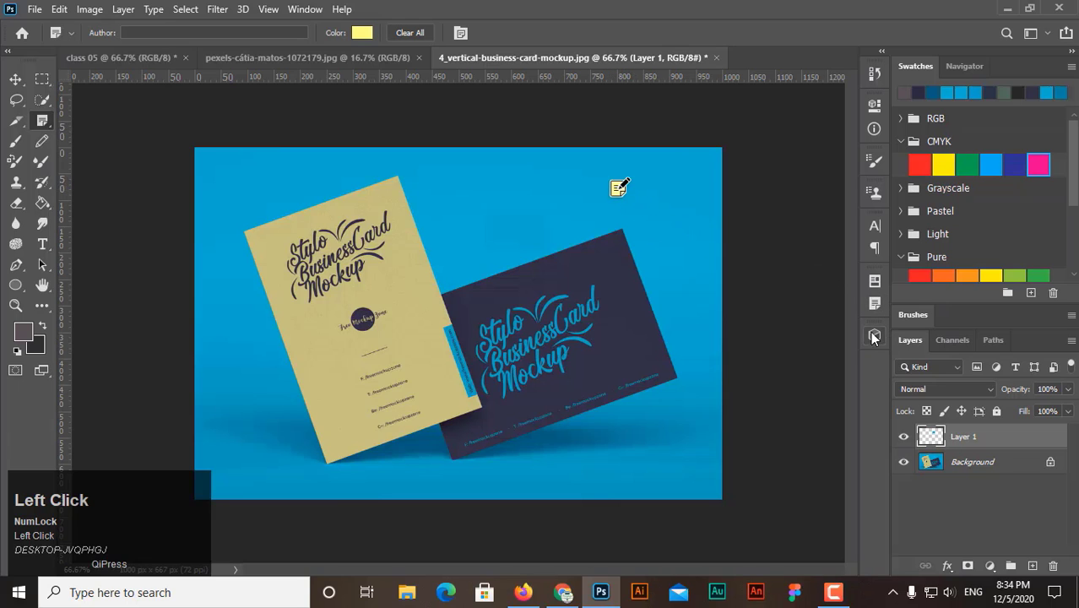
Step: Reopen the note placed above the dark card and delete it from the mockup
click(875, 303)
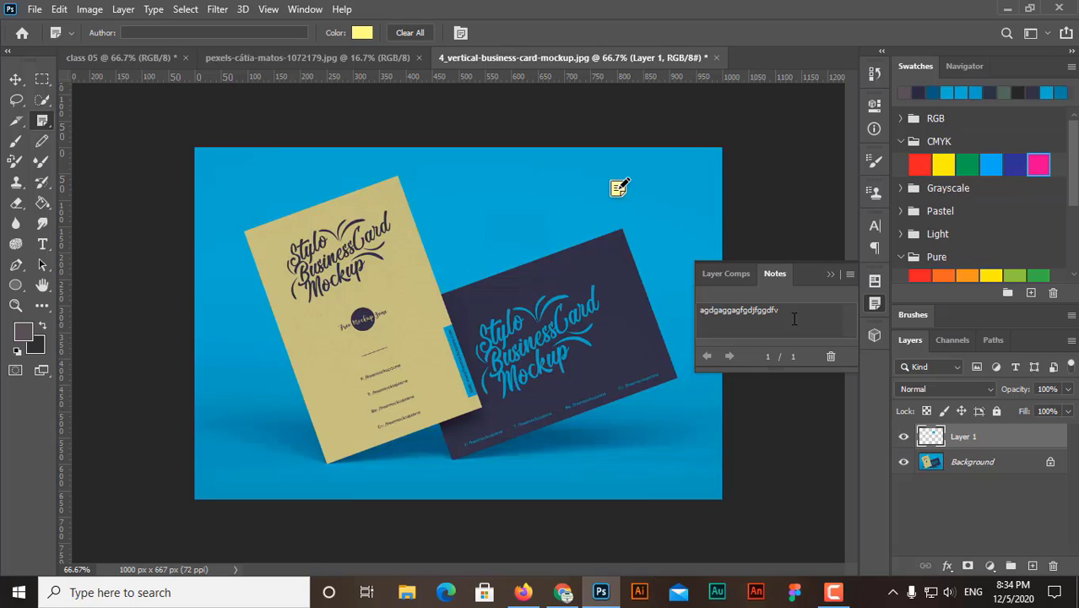
click(795, 317)
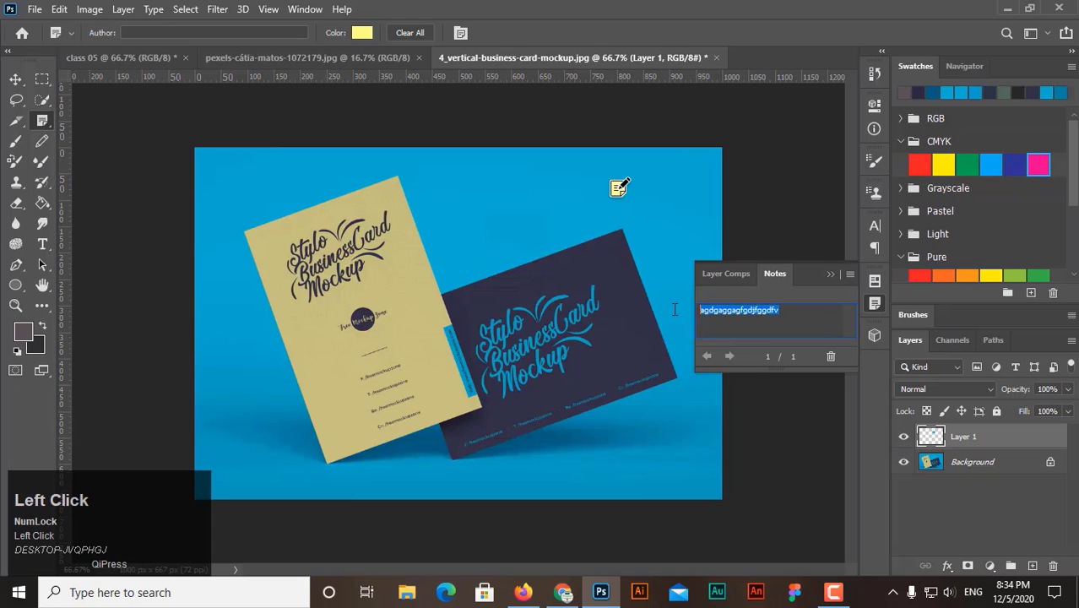
click(831, 357)
click(470, 232)
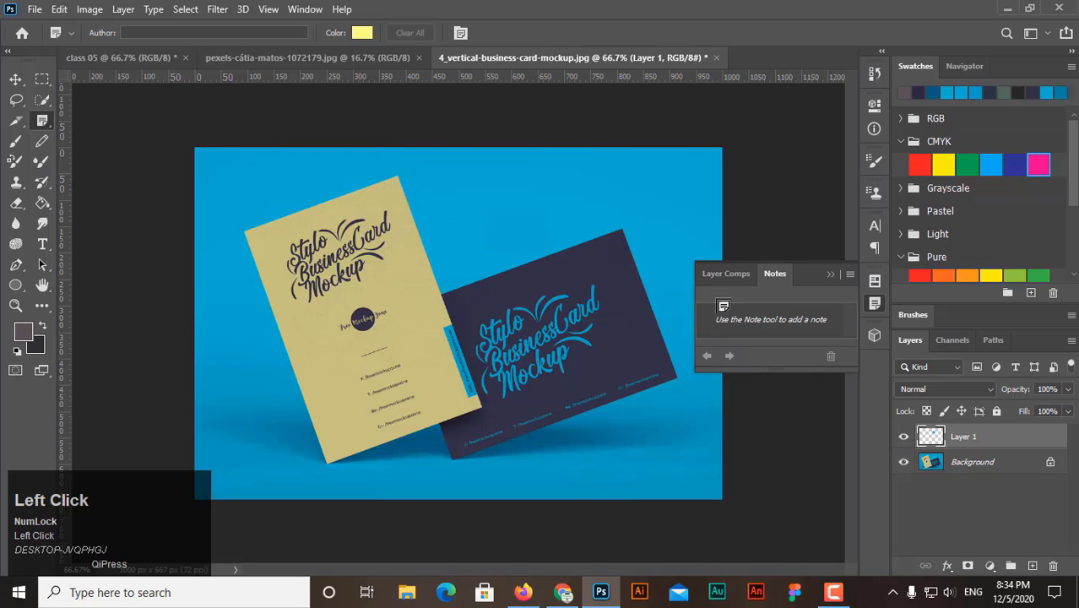
click(830, 274)
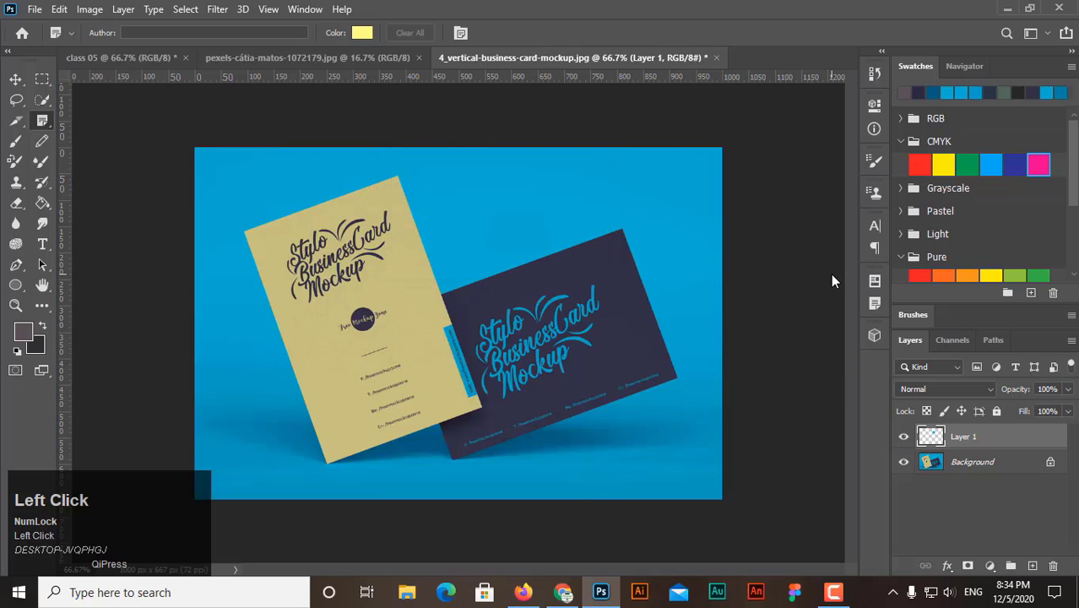
Step: On a new layer in the class 05 document, draw a rectangular selection about 400 by 290 px near the canvas centre
click(48, 121)
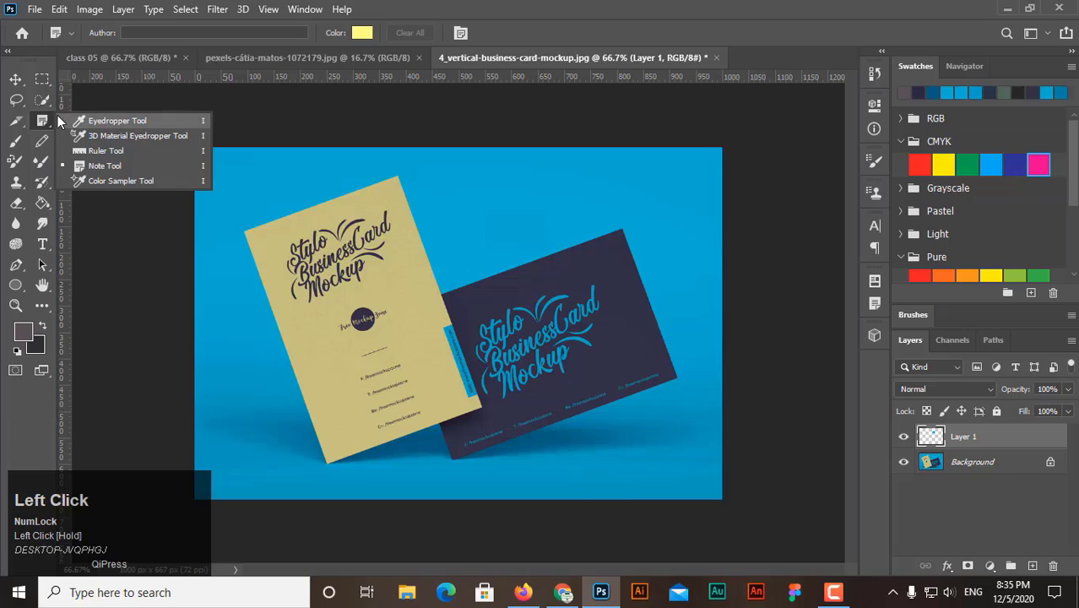
click(138, 182)
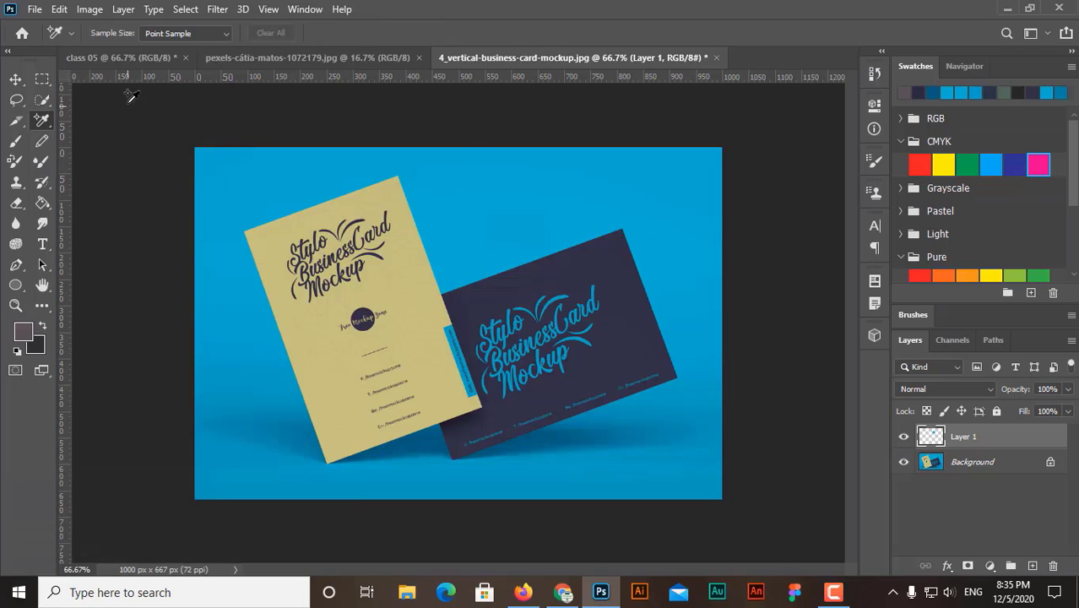
click(137, 58)
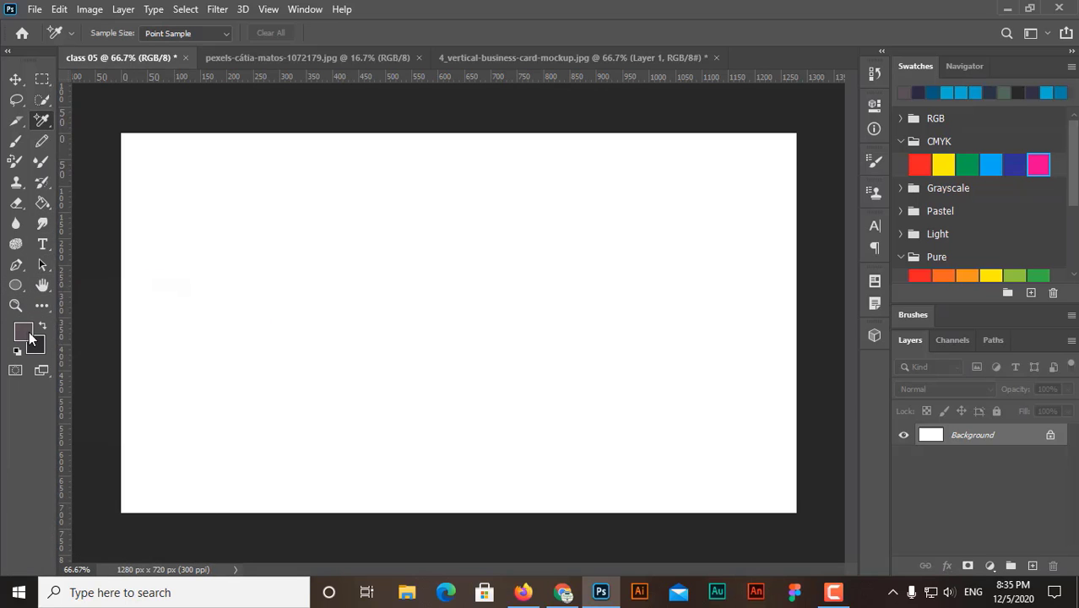
click(1033, 566)
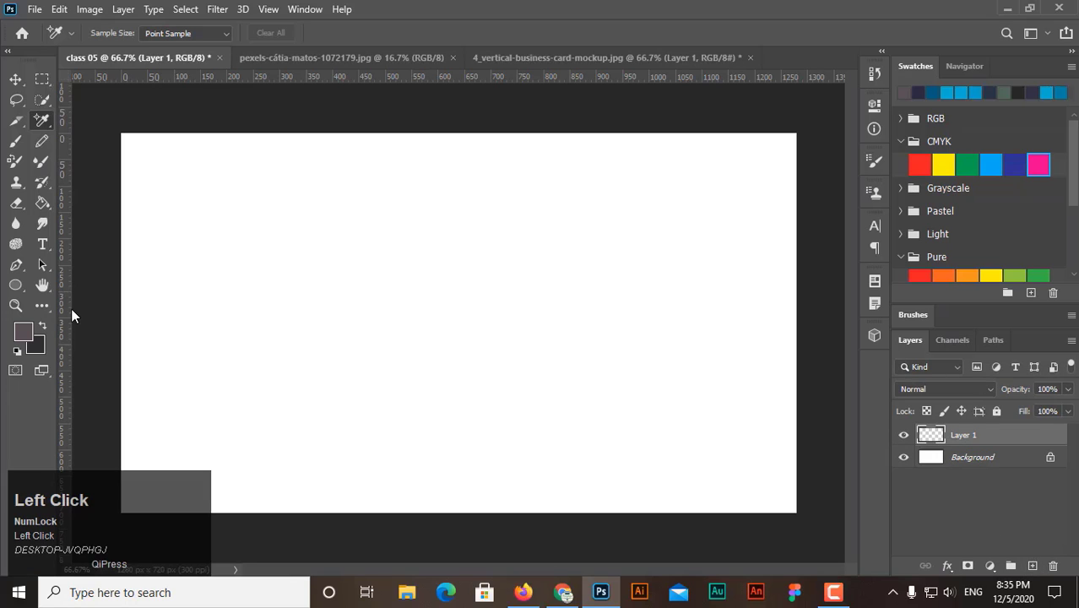
click(42, 78)
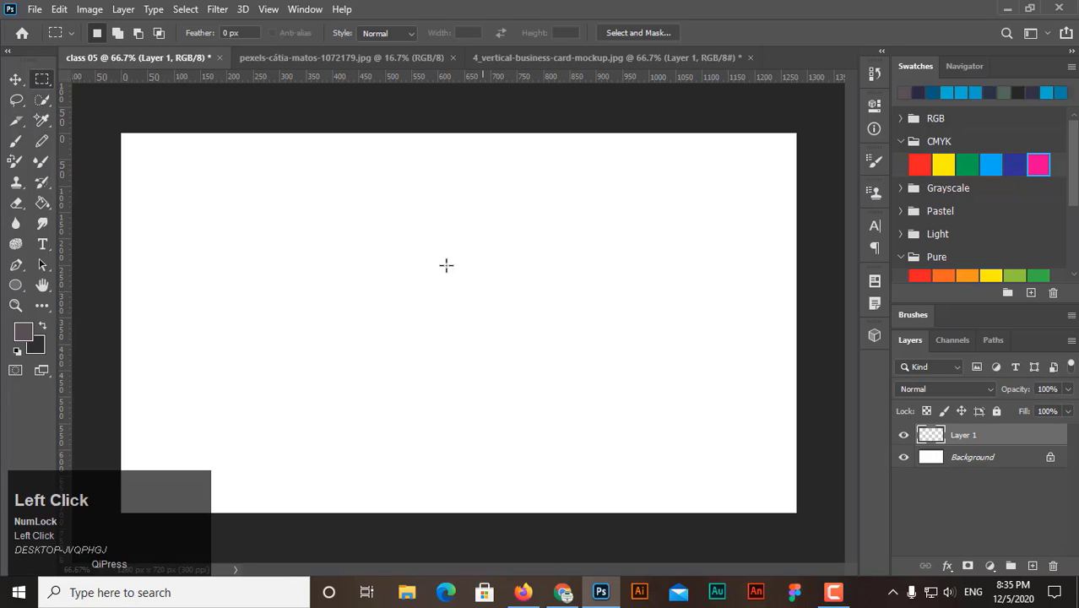
drag(325, 251, 537, 400)
Step: Fill the rectangular selection on Layer 1 with the teal foreground colour 0ab184 and deselect it
click(25, 335)
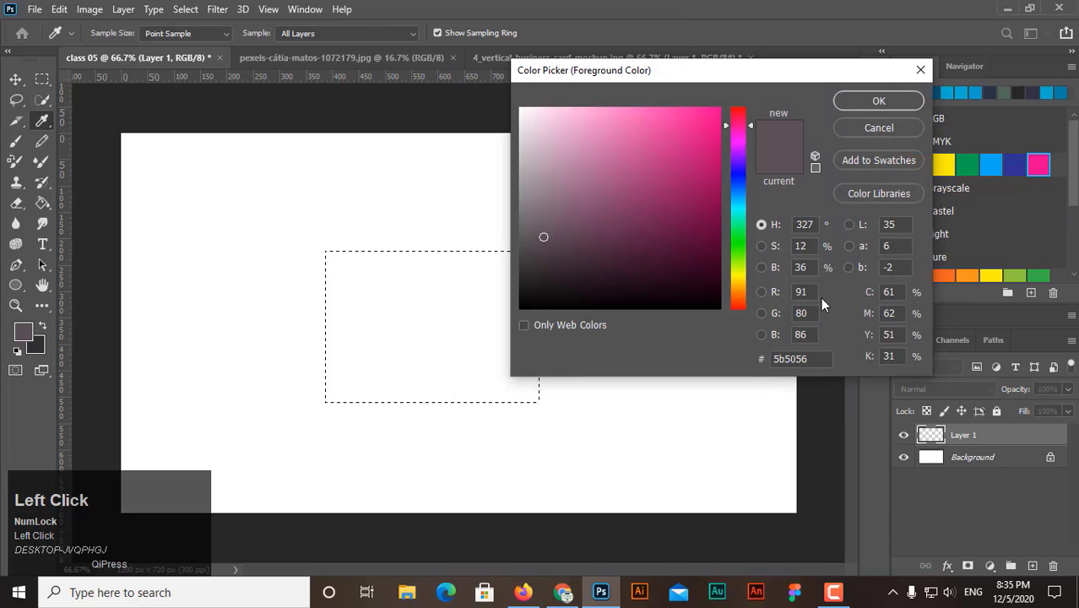
mouse_move(684, 221)
mouse_down()
mouse_move(653, 224)
mouse_move(675, 272)
mouse_move(641, 196)
mouse_move(626, 210)
mouse_move(665, 228)
mouse_up()
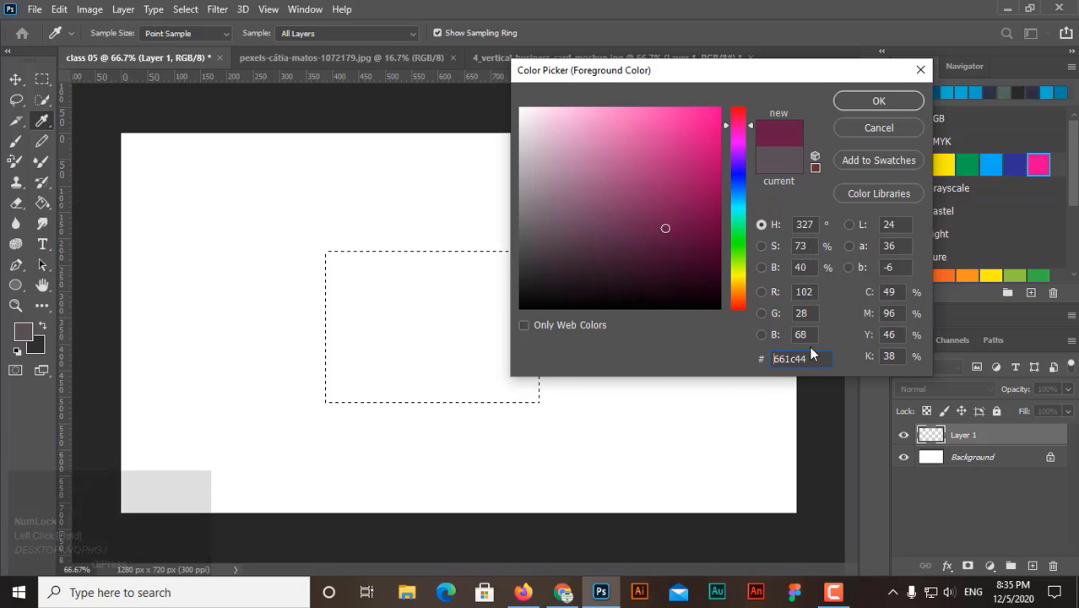
drag(693, 221, 716, 210)
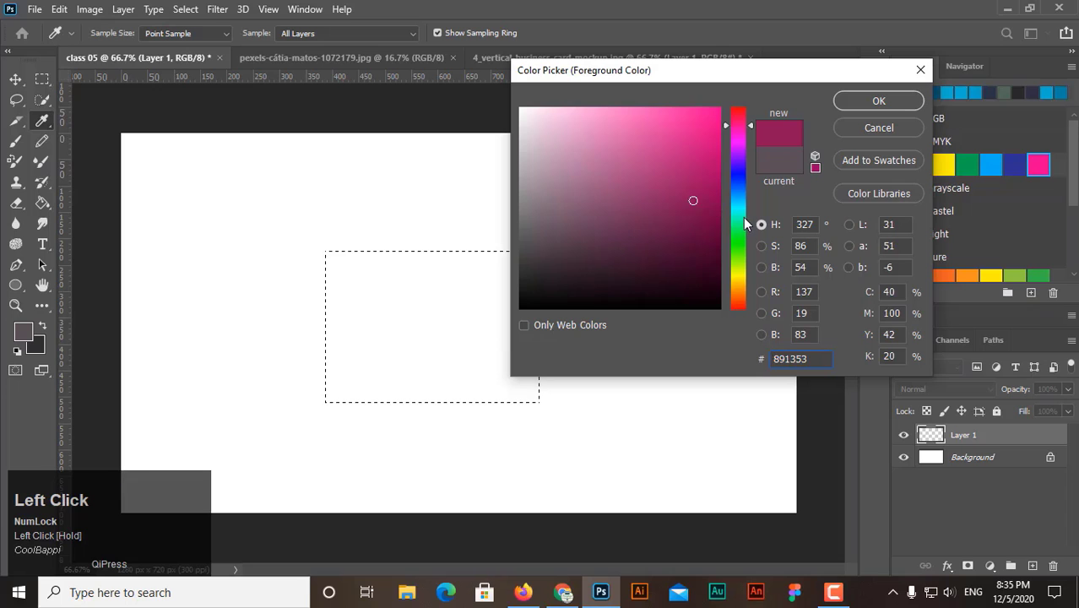
click(739, 217)
click(709, 169)
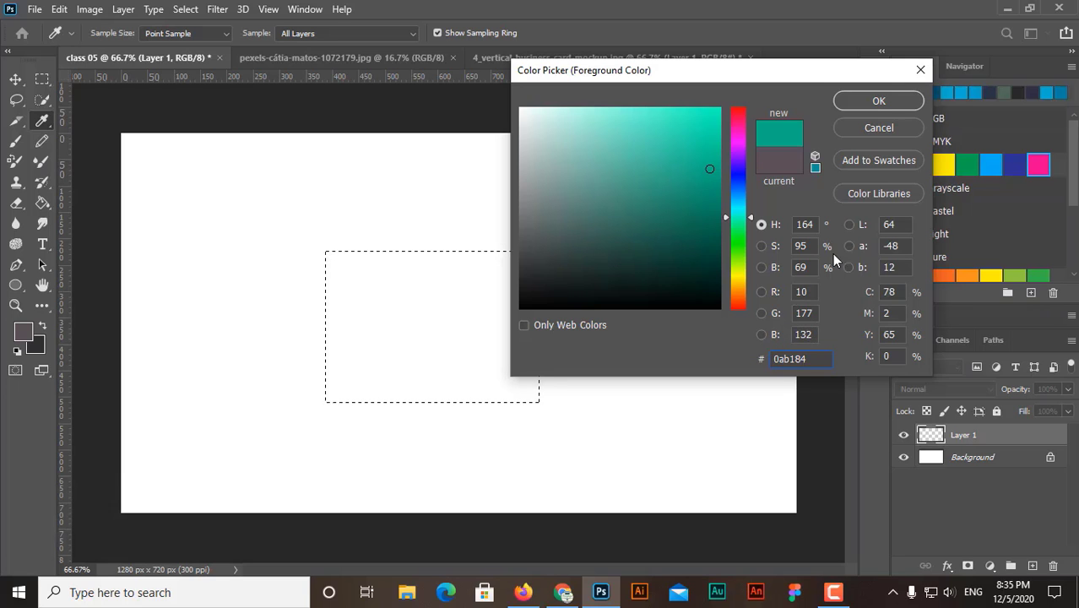
click(850, 101)
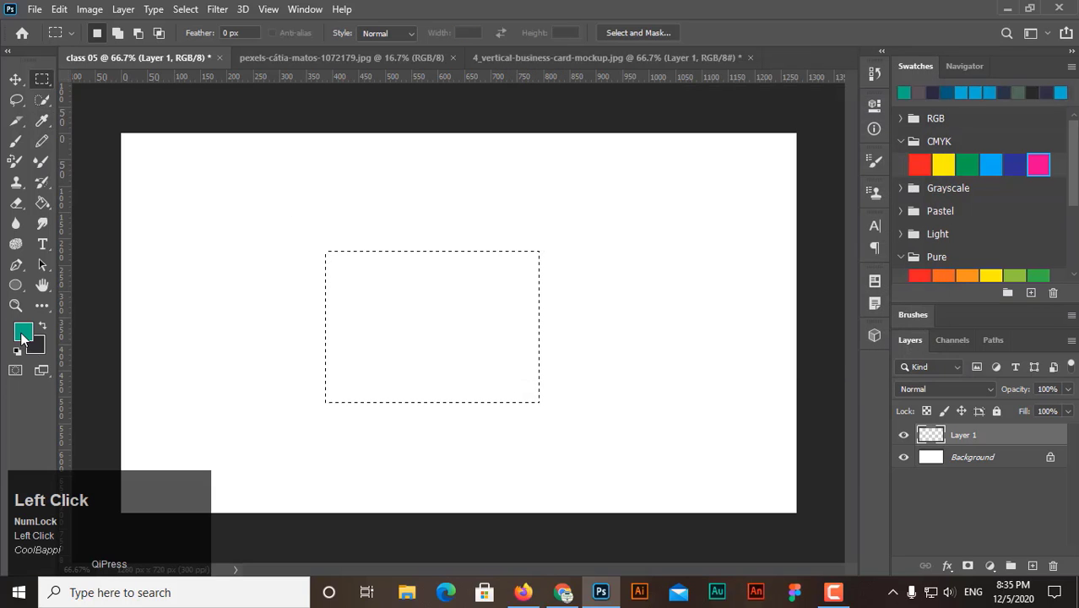
key(alt+BackSpace)
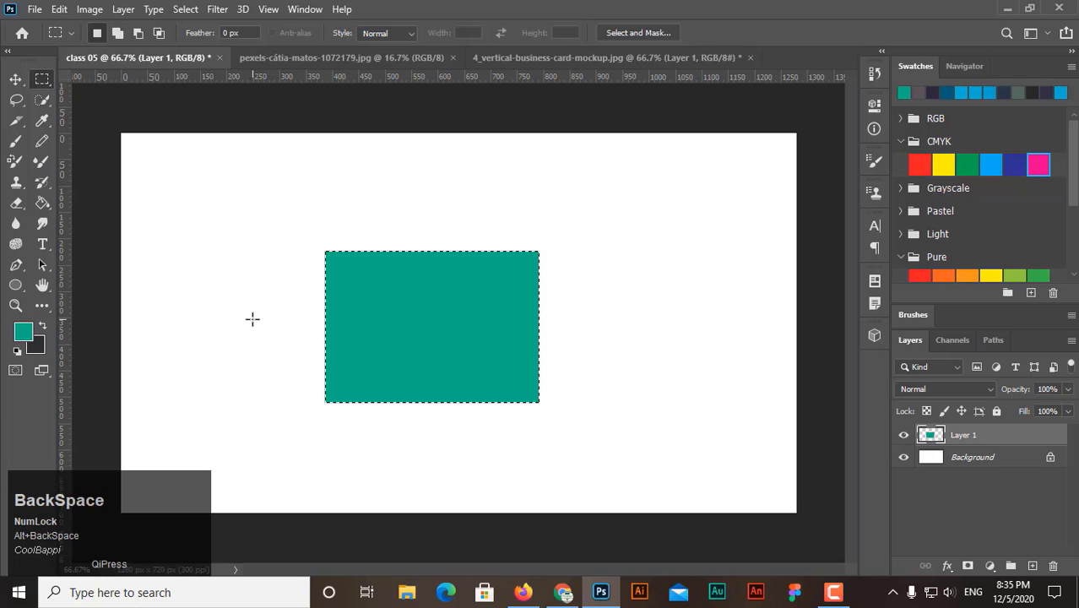
key(ctrl+d)
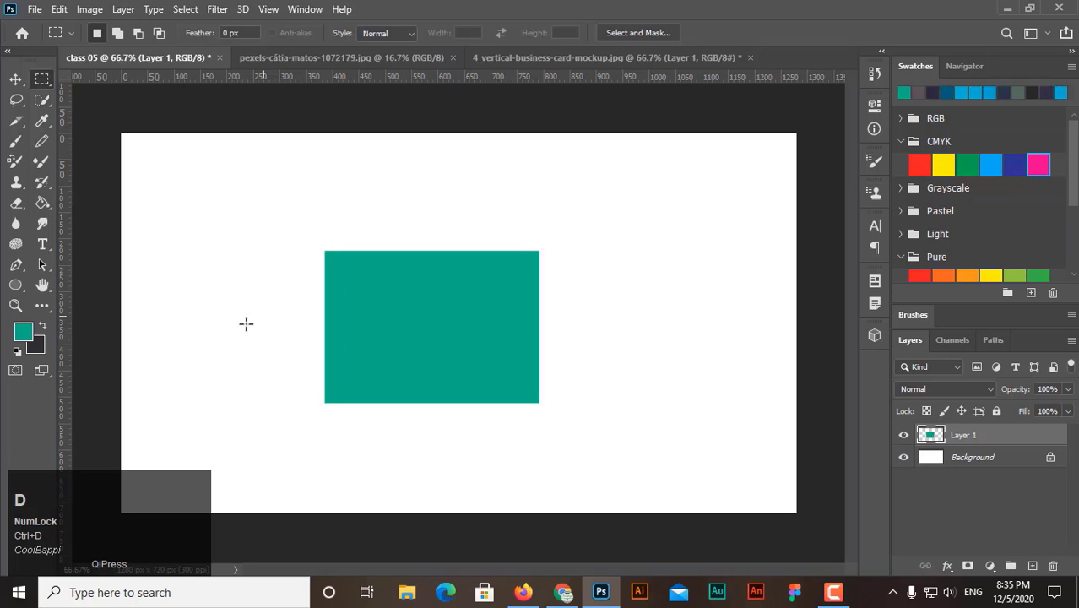
Step: Place a Color Sampler point on the dark area near the upper edge of the fern leaves photo
click(44, 123)
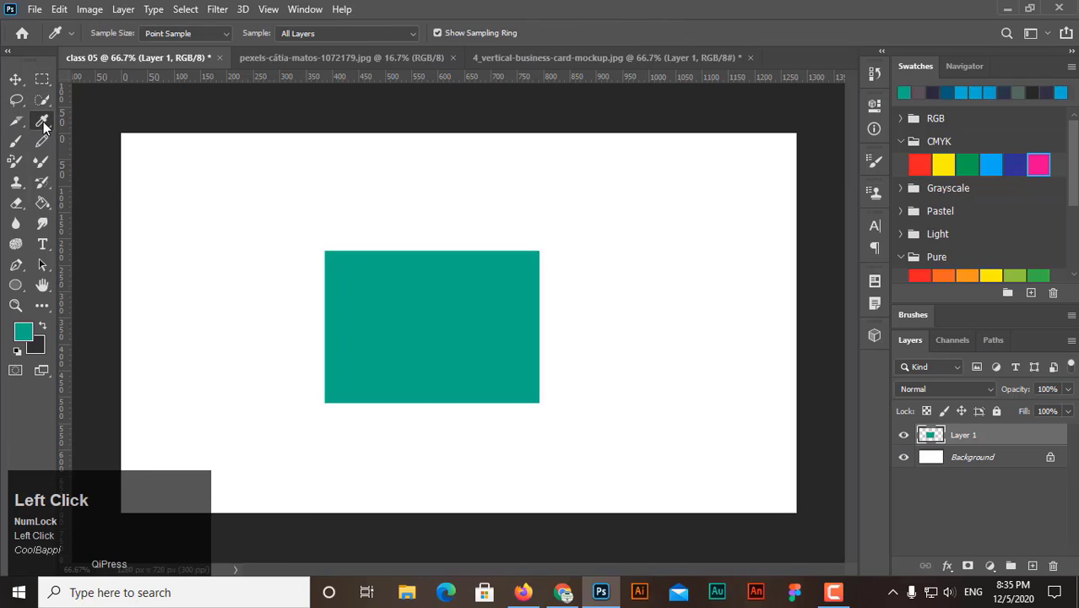
click(43, 122)
click(108, 178)
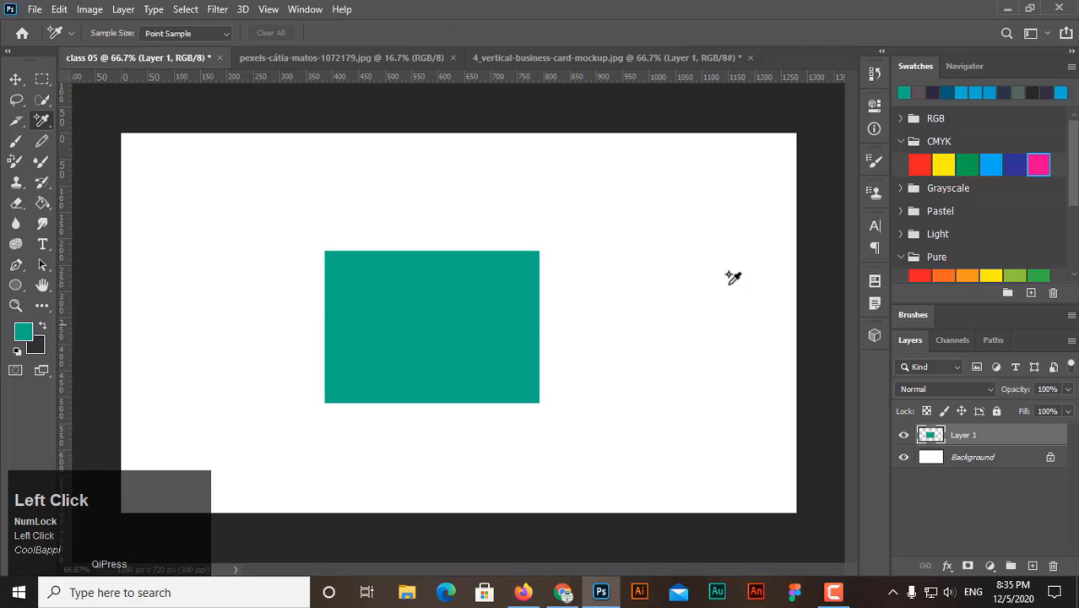
click(351, 59)
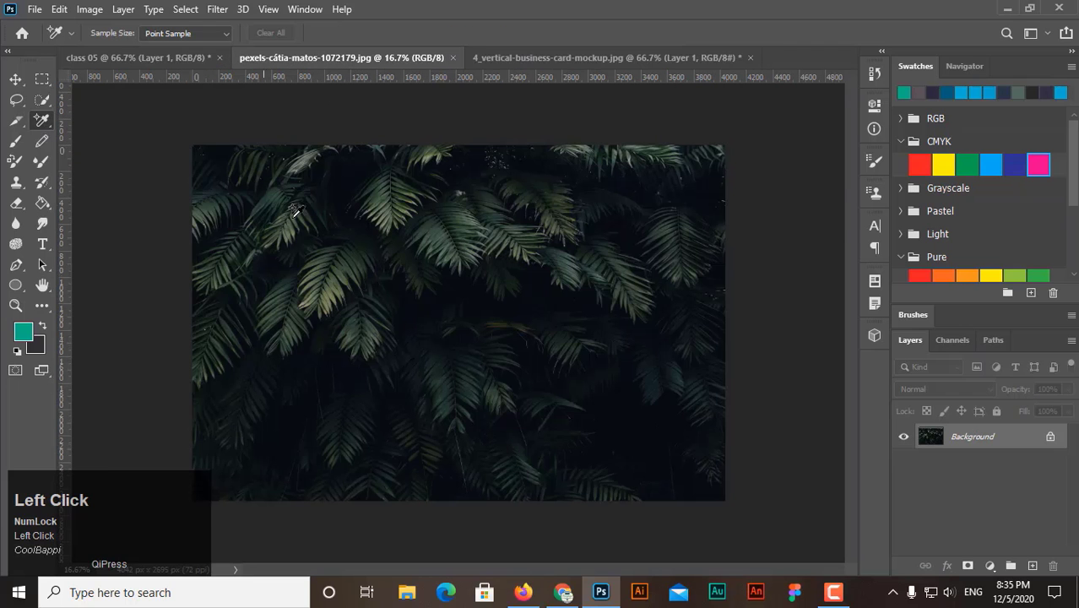
click(475, 167)
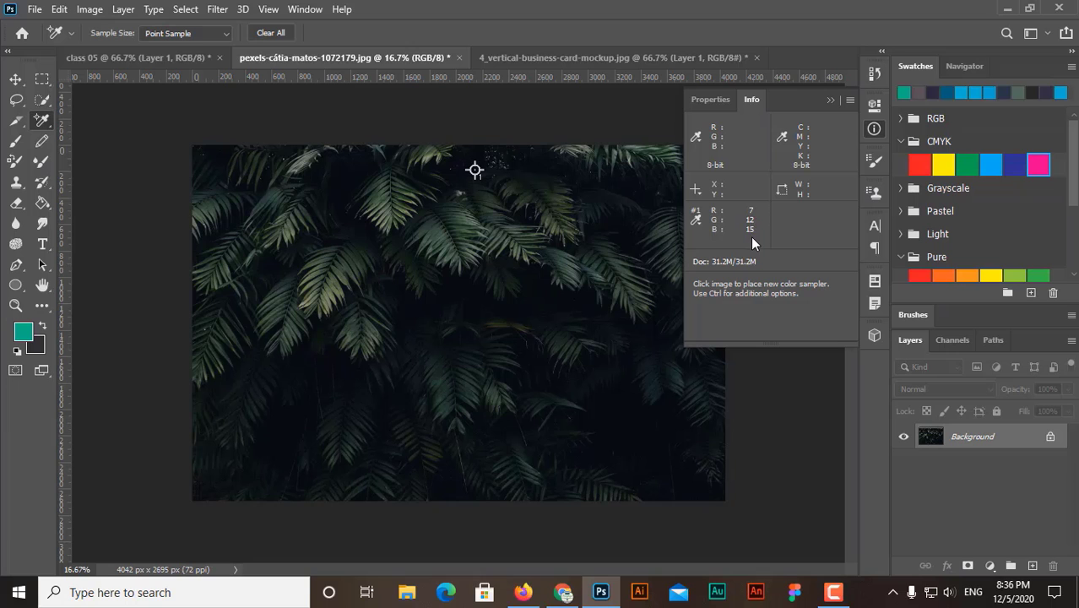
Step: In the class 05 document, set the foreground colour to RGB 7, 12, 15 and fill Layer 1's rectangle with it
click(182, 58)
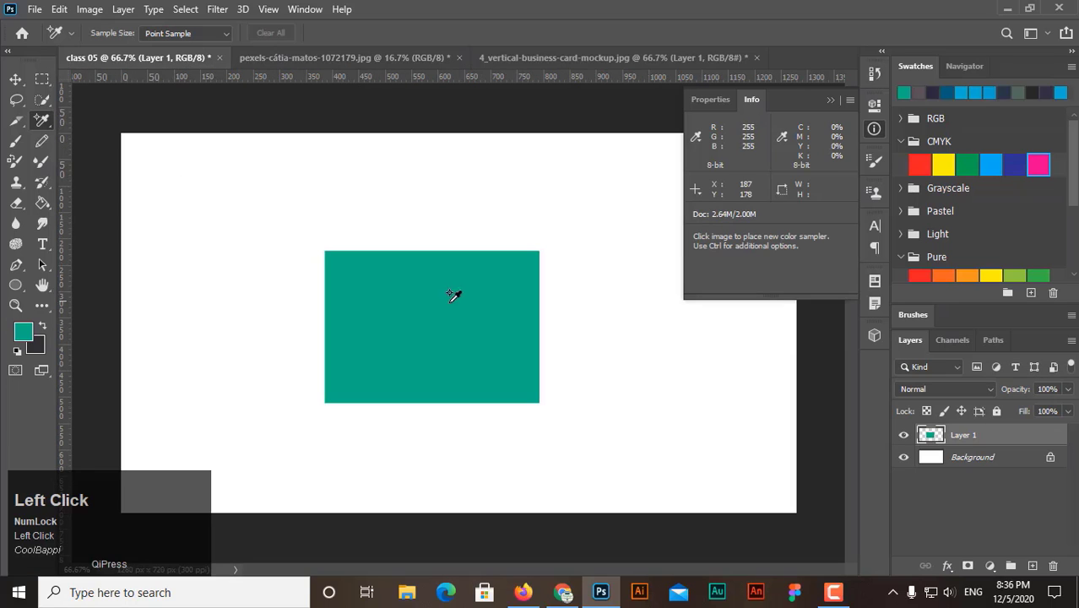
click(23, 332)
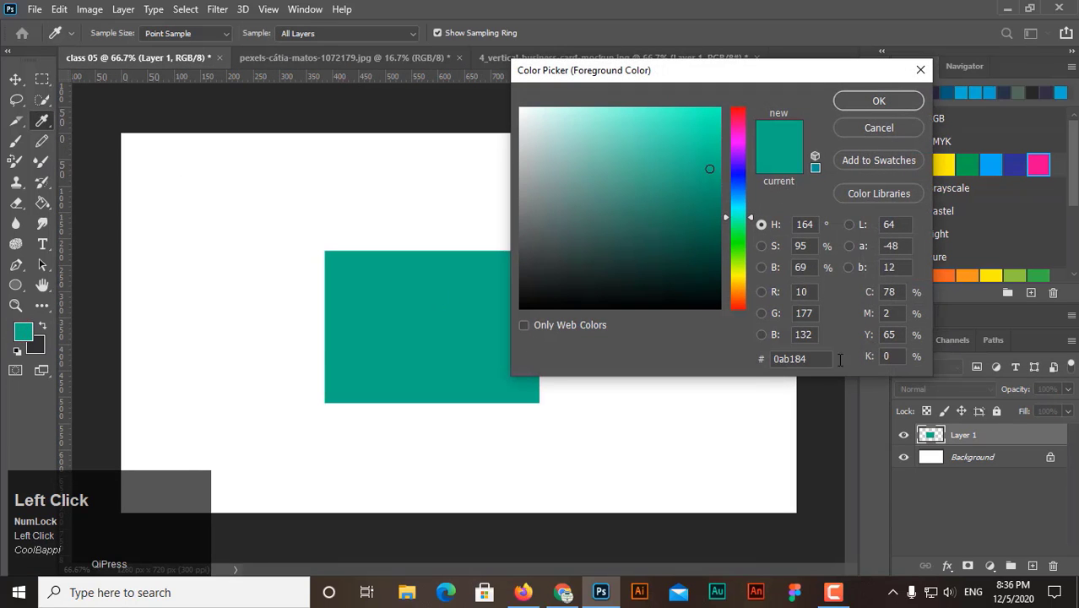
click(775, 292)
text(7)
click(784, 313)
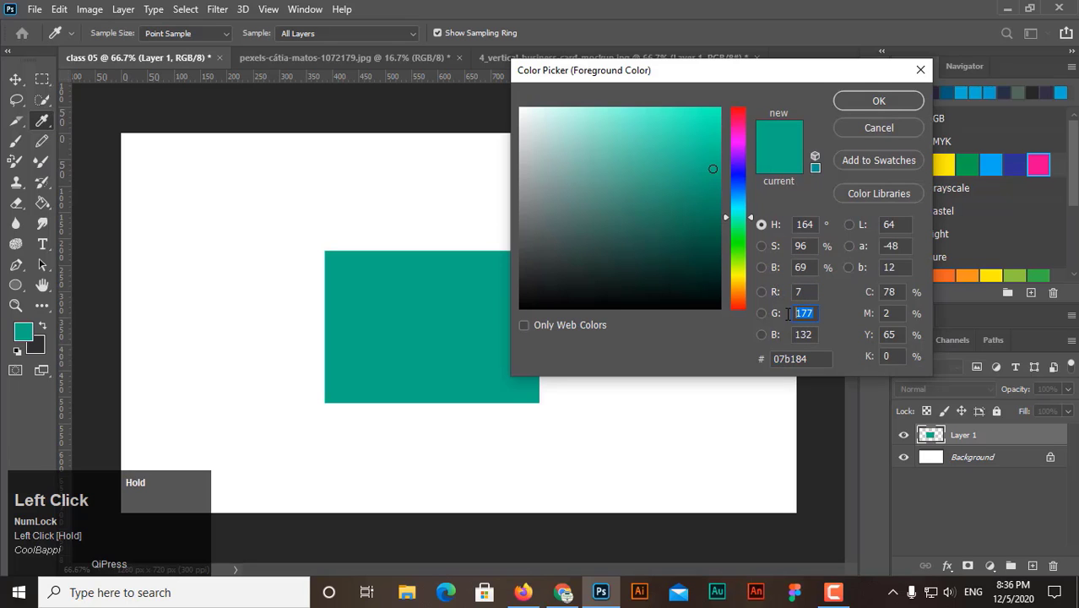
text(12)
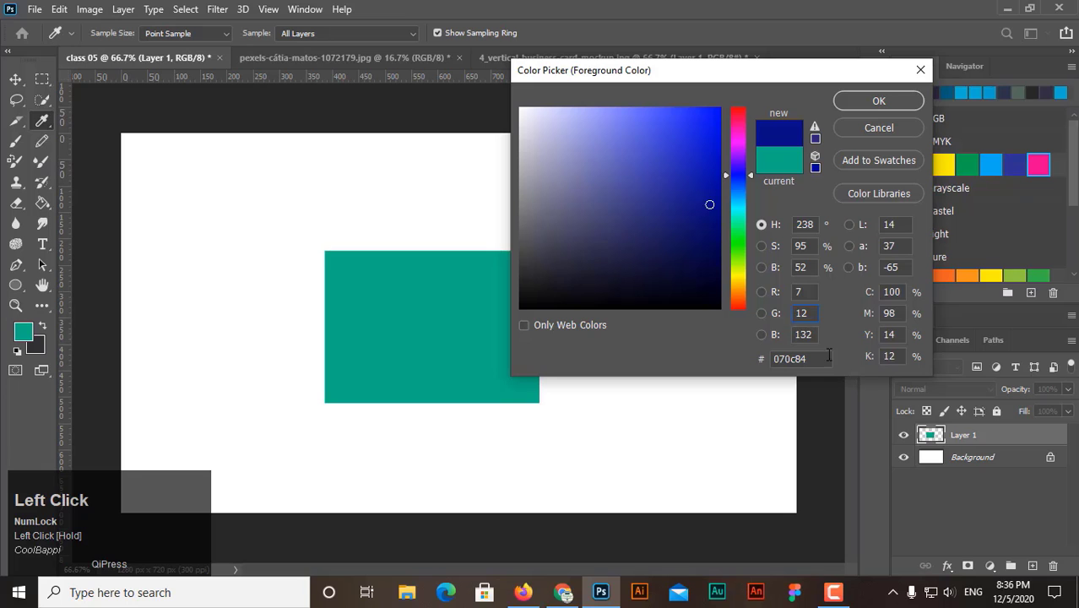
click(784, 334)
text(15)
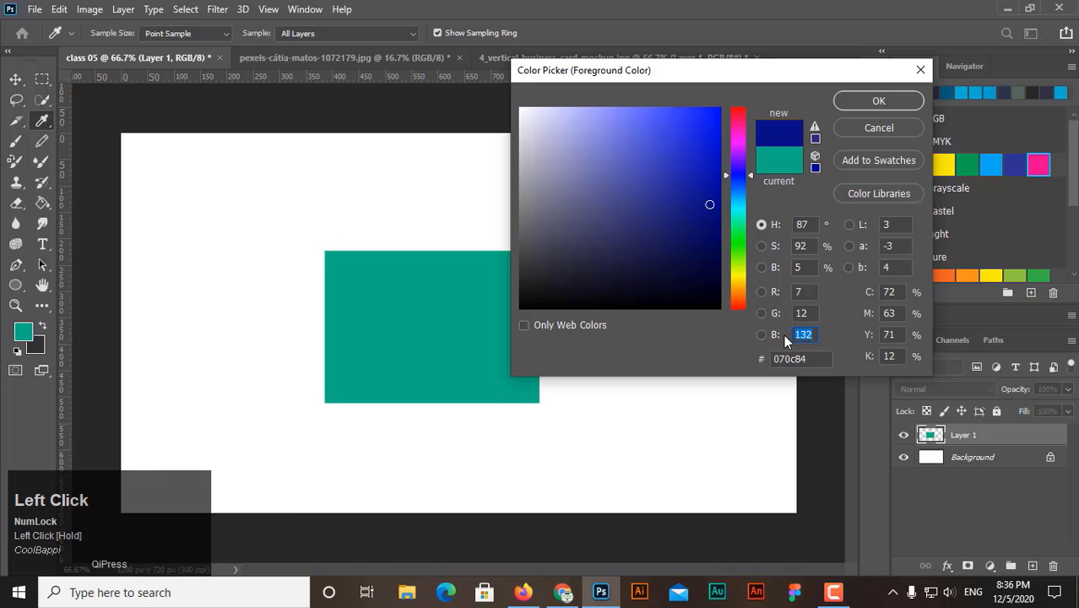
click(862, 105)
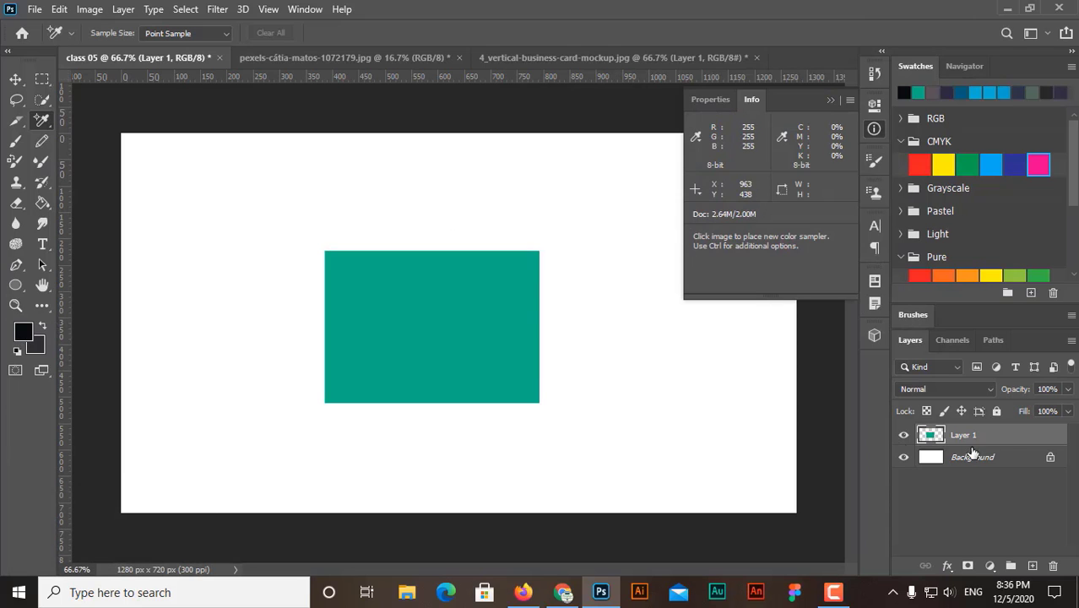
ctrl+click(931, 435)
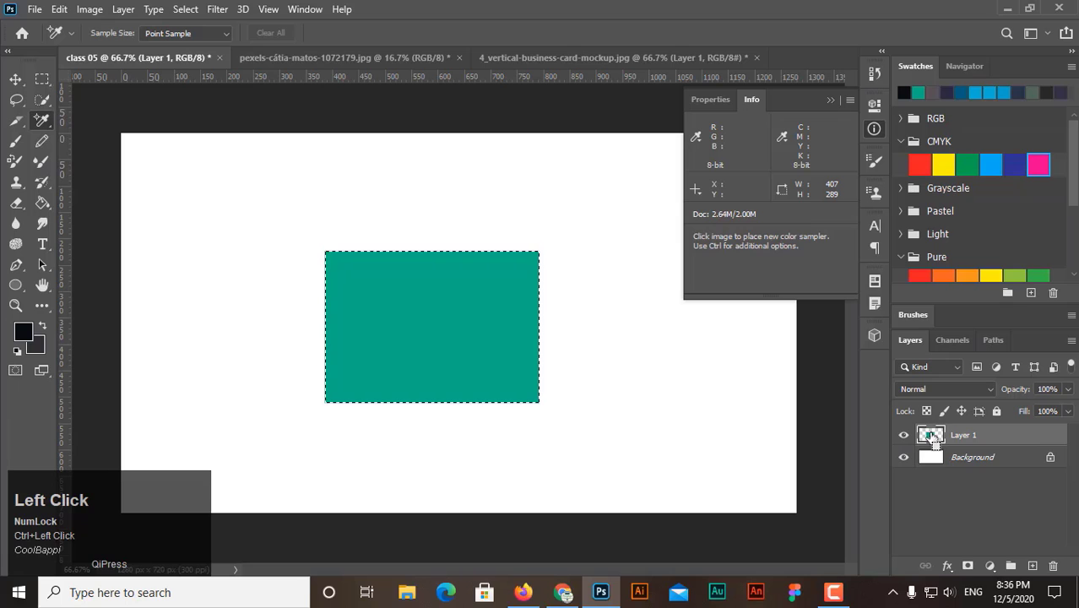
key(alt+BackSpace)
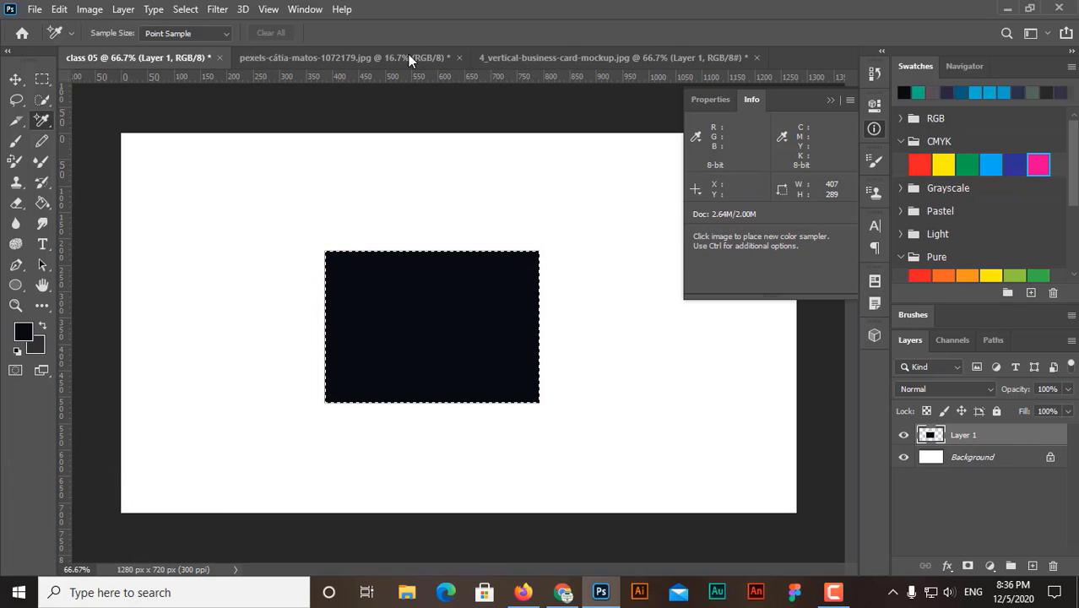
Step: Place further Color Sampler points on the dark centre and a lighter leaf of the fern leaves photo
click(364, 58)
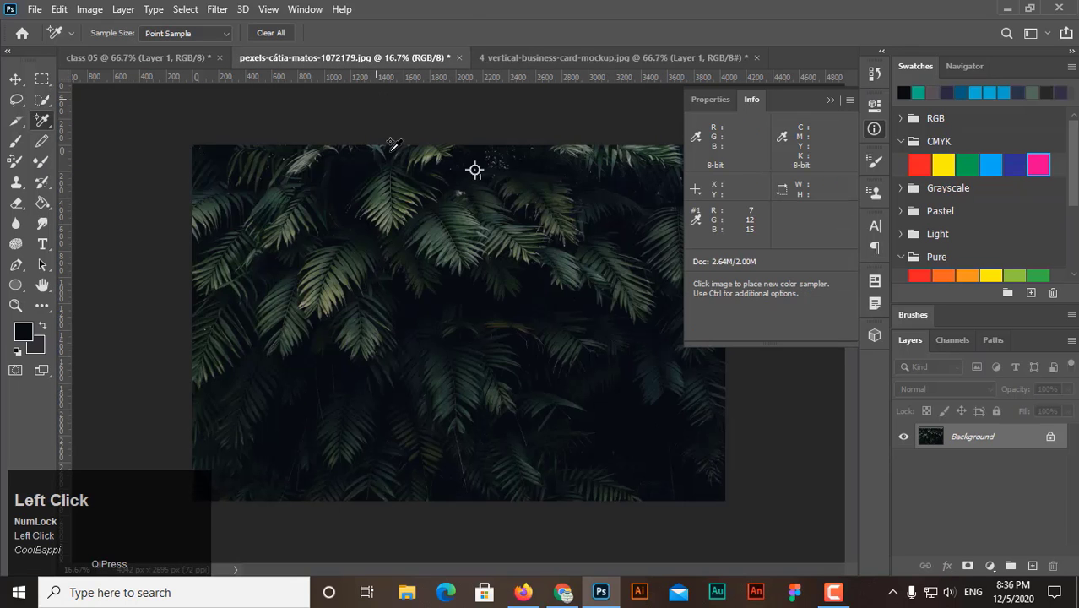
click(449, 306)
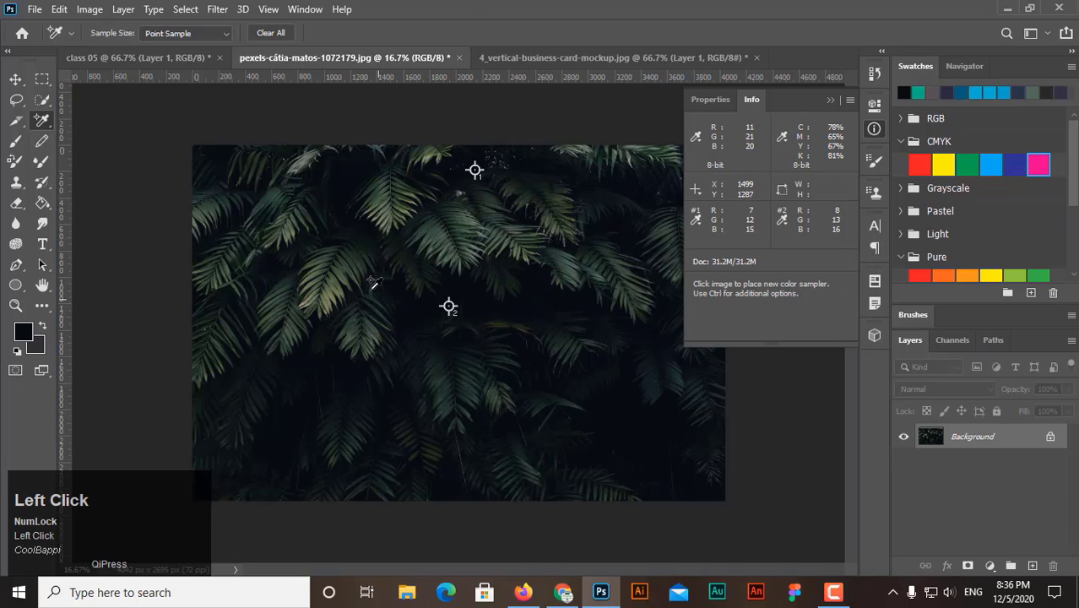
click(350, 281)
Step: Place a Color Sampler point on the business card mockup's dark card and set the foreground colour to the card's 312f45
click(509, 57)
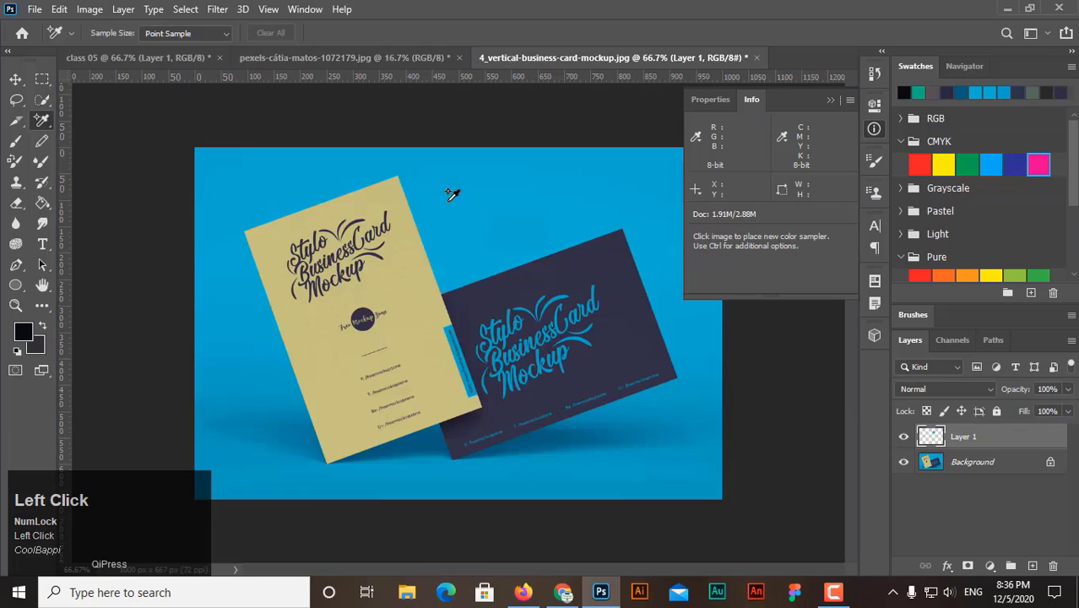
click(523, 291)
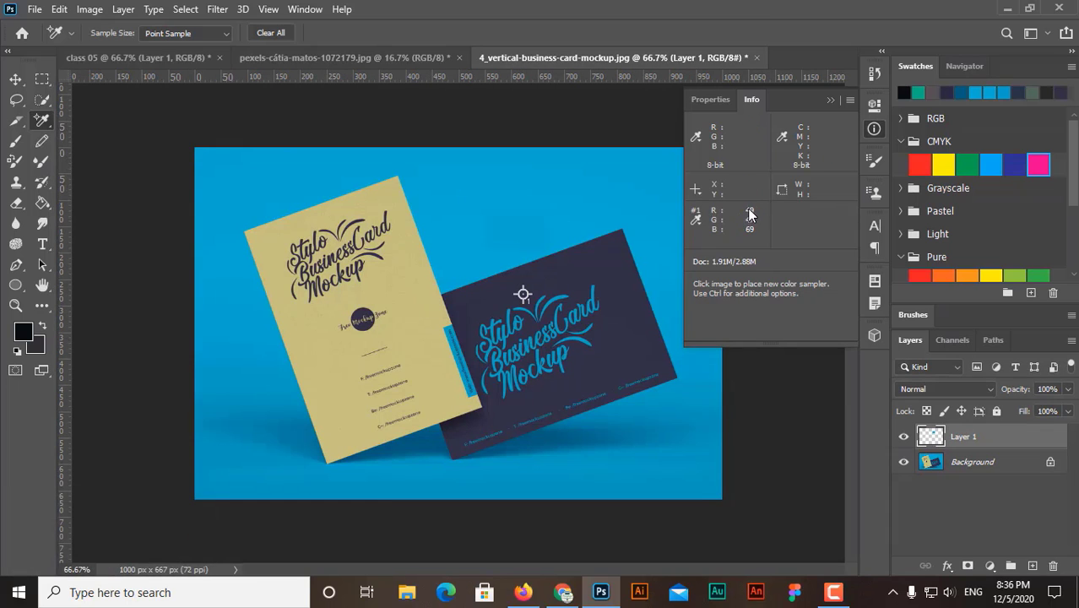
click(24, 331)
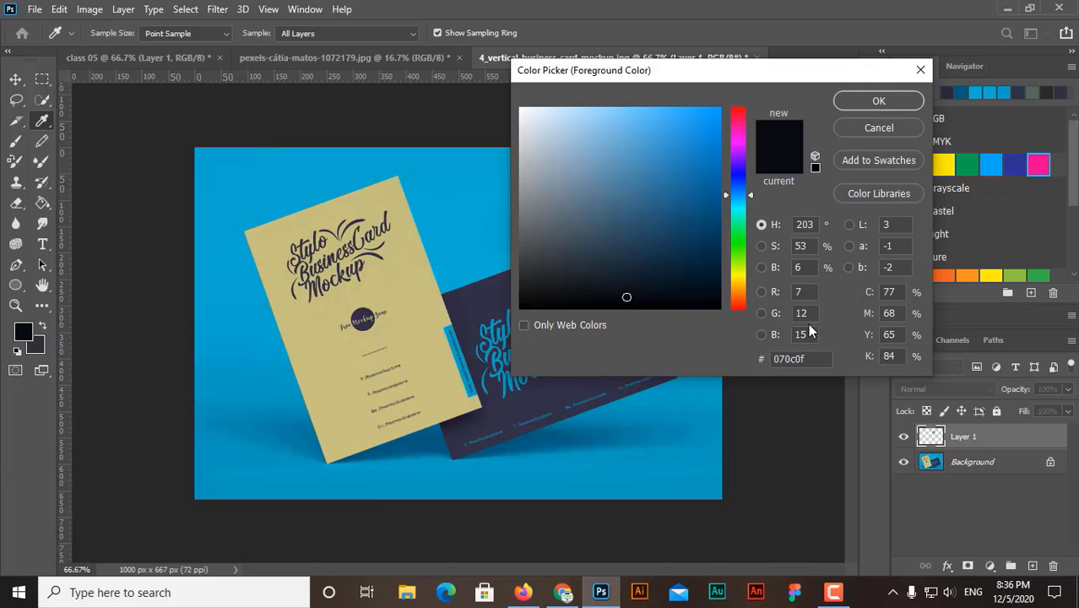
drag(702, 75, 355, 112)
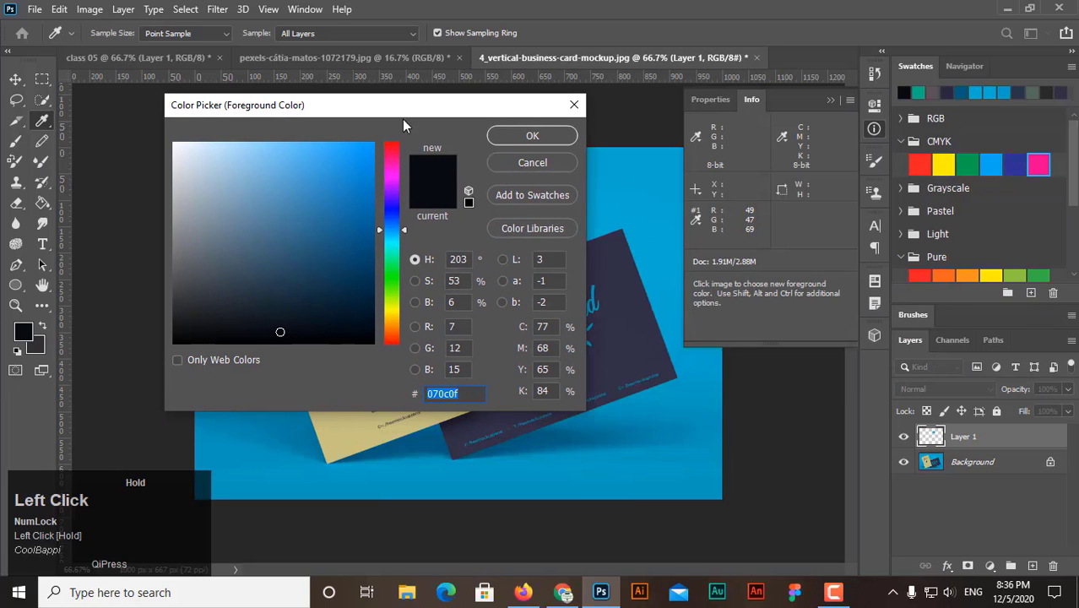
click(617, 280)
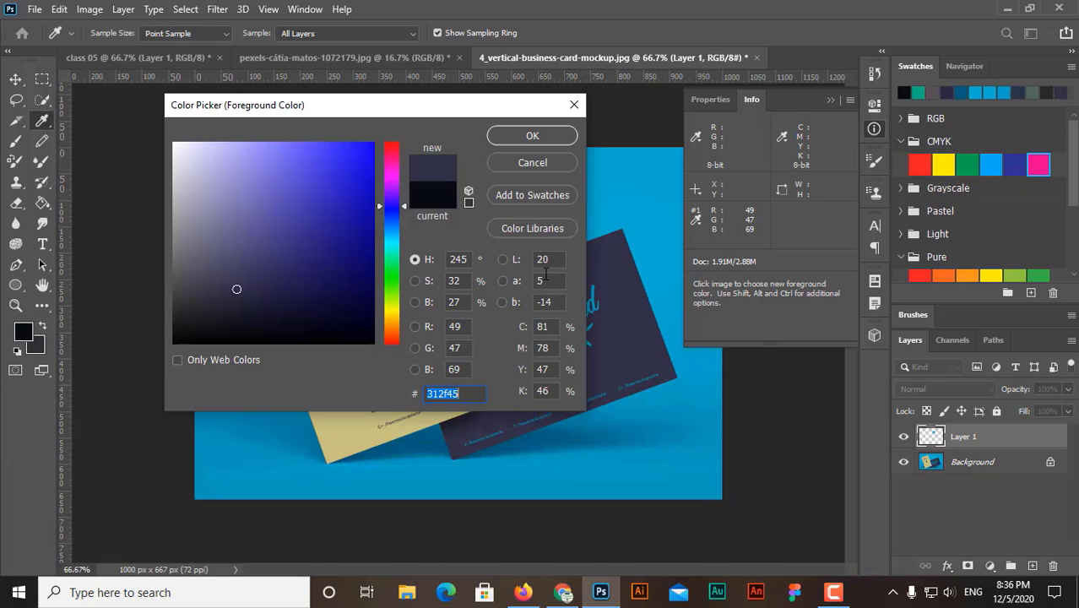
click(533, 137)
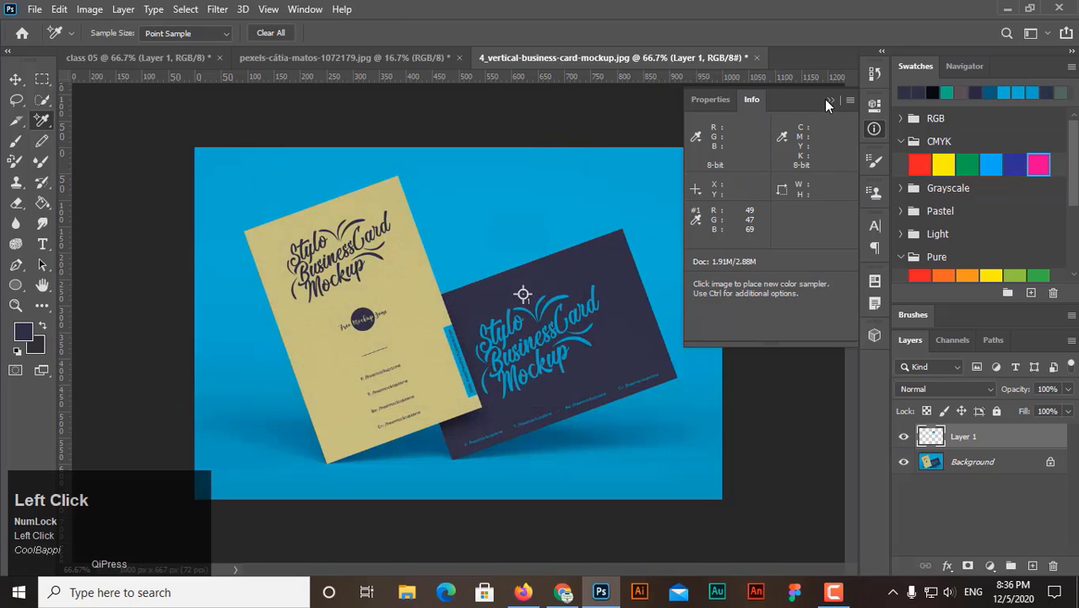
click(828, 100)
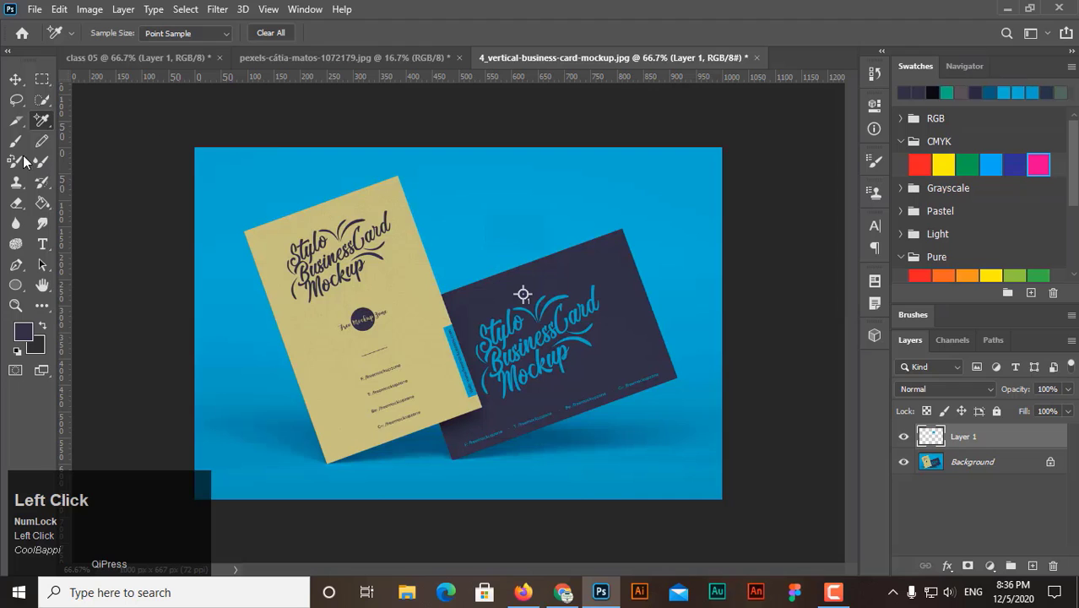
Step: Deselect and delete the black rectangle's layer in the class 05 document, and fill a new layer with the foreground colour 312f45
click(42, 120)
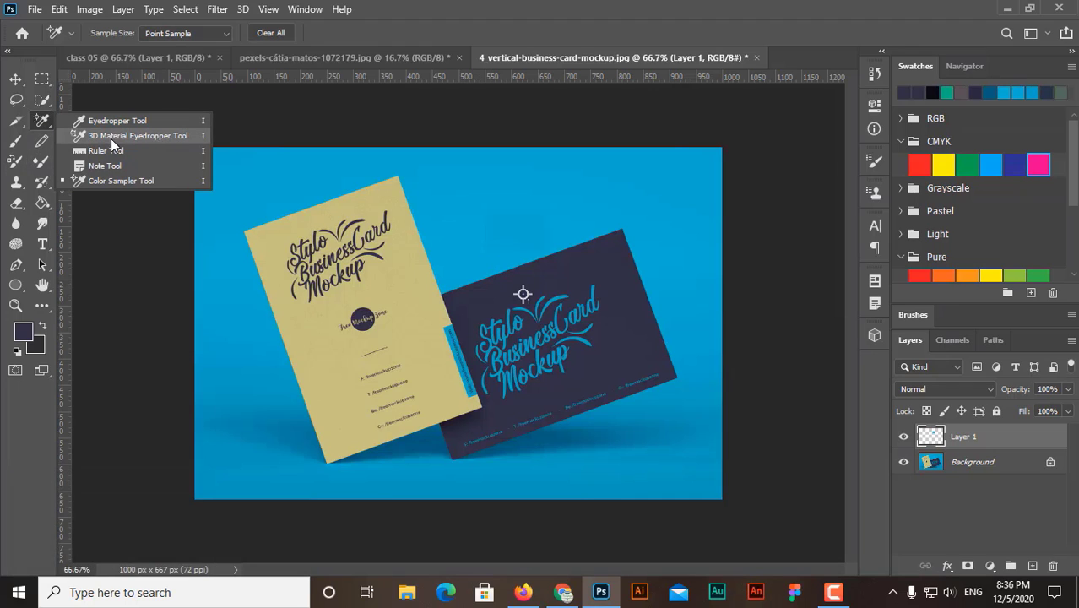
click(16, 78)
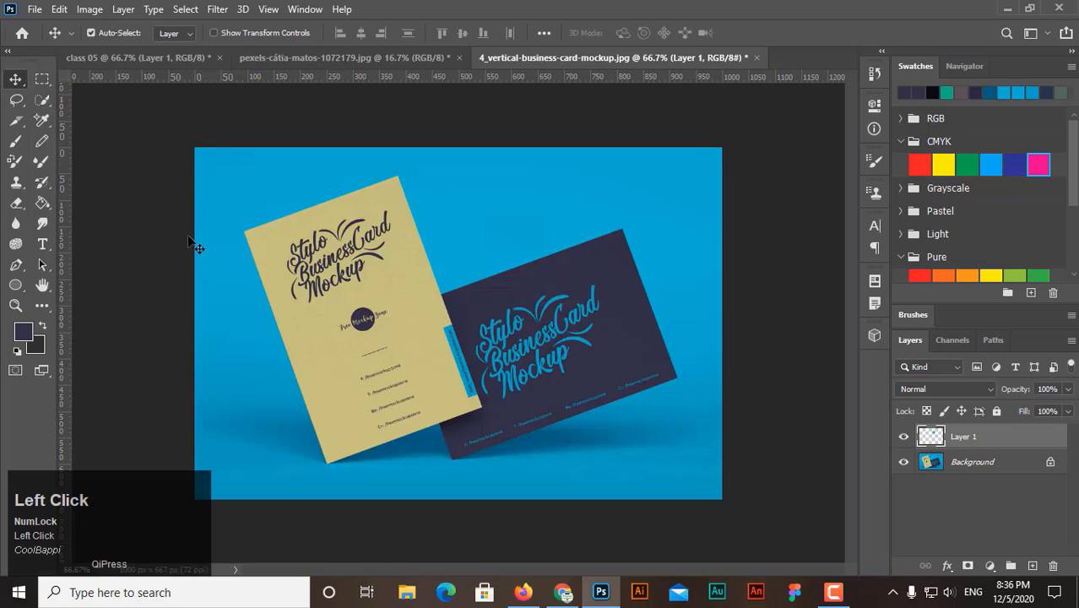
click(303, 59)
click(185, 58)
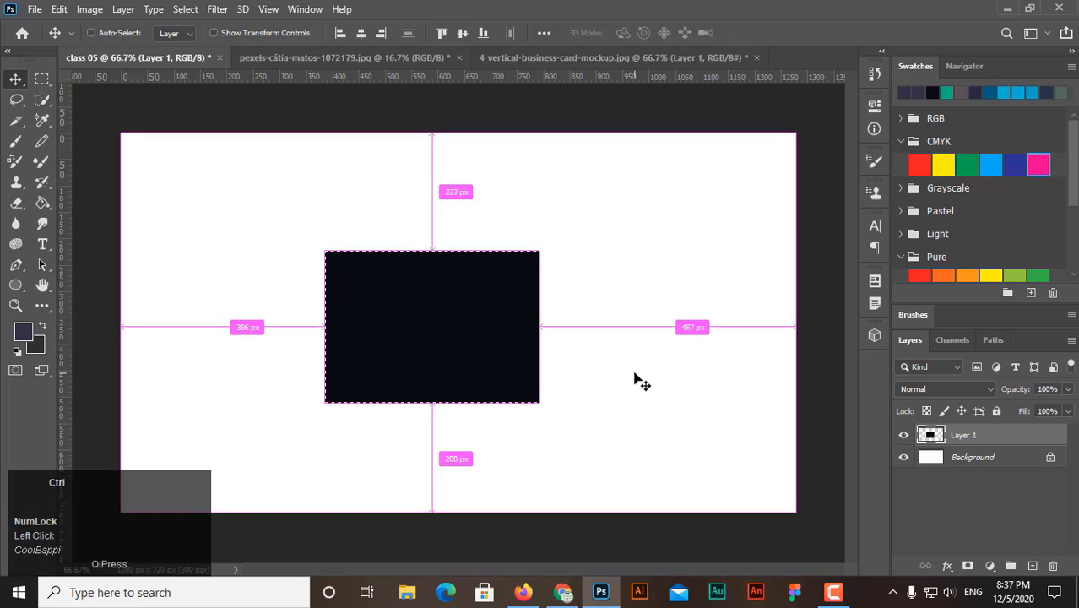
key(ctrl+d)
click(458, 323)
key(Delete)
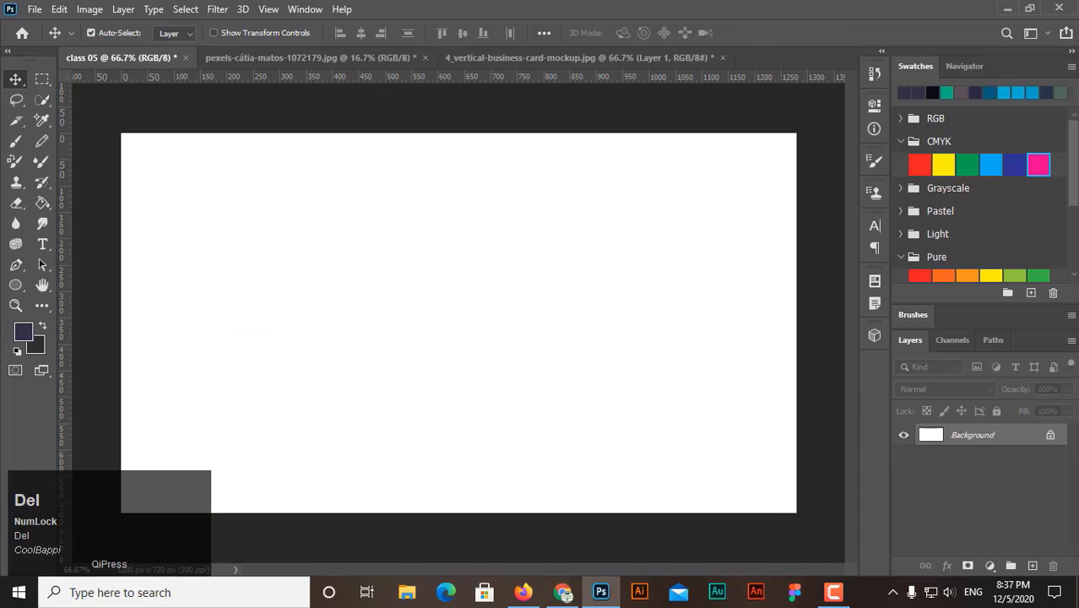
click(1032, 566)
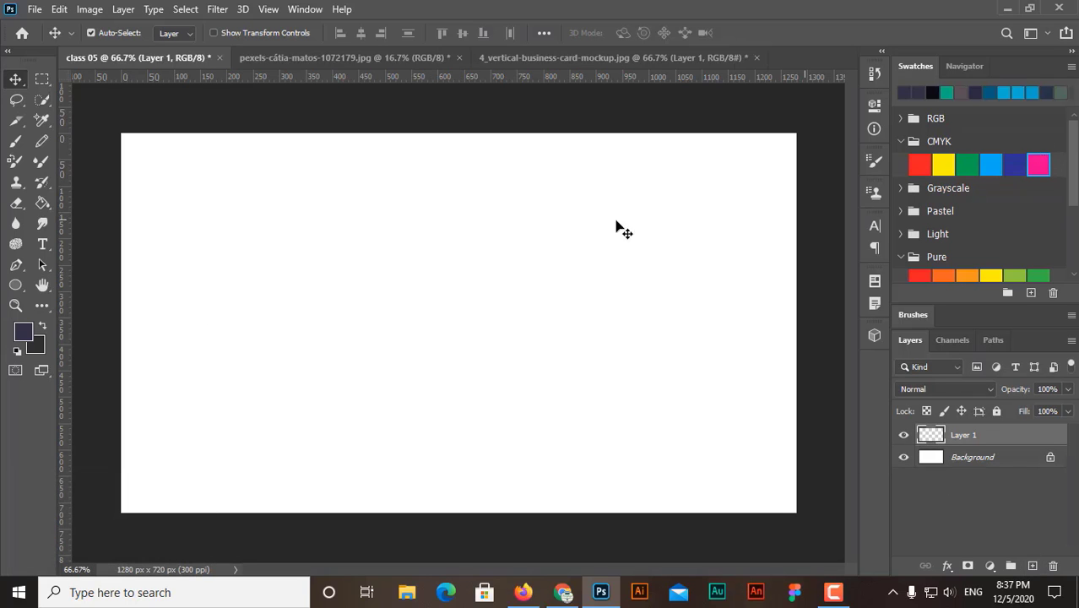
key(alt+BackSpace)
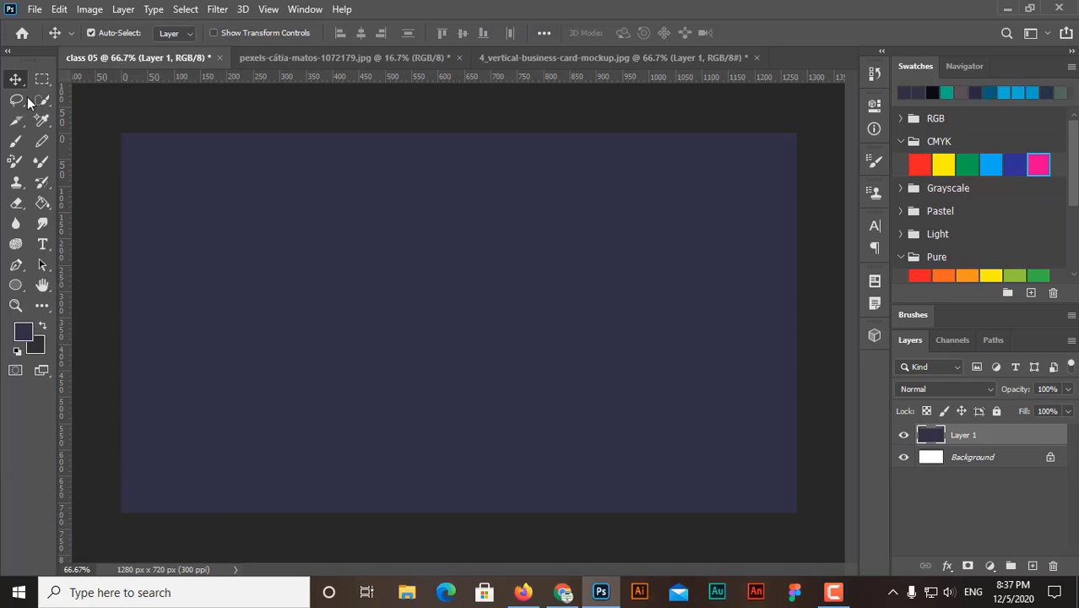
Step: Activate the 3D Material Eyedropper tool and create a Sphere preset mesh from the filled Layer 1
click(41, 120)
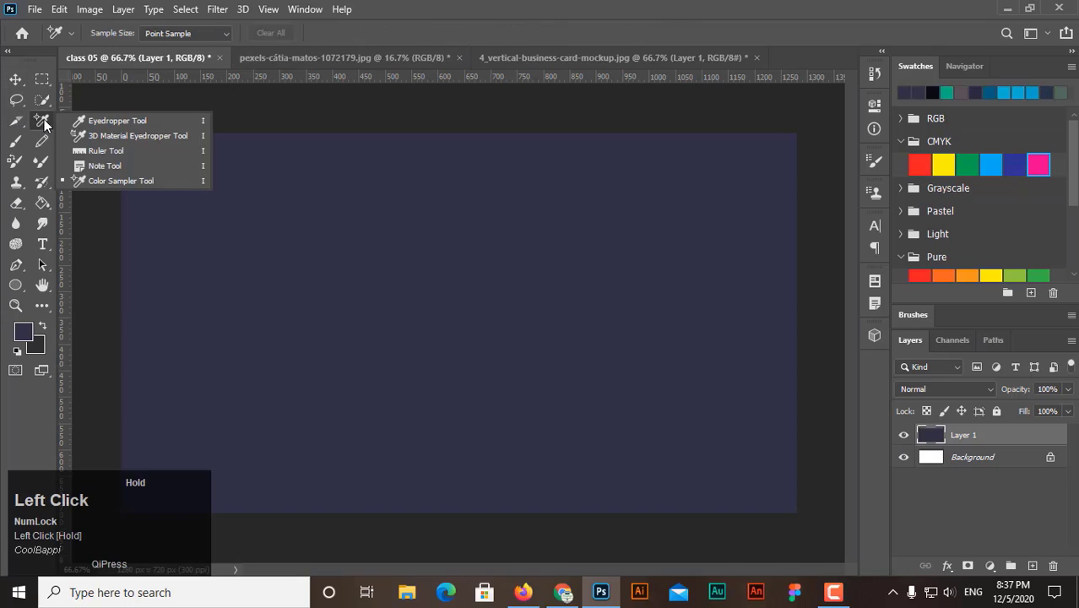
click(98, 137)
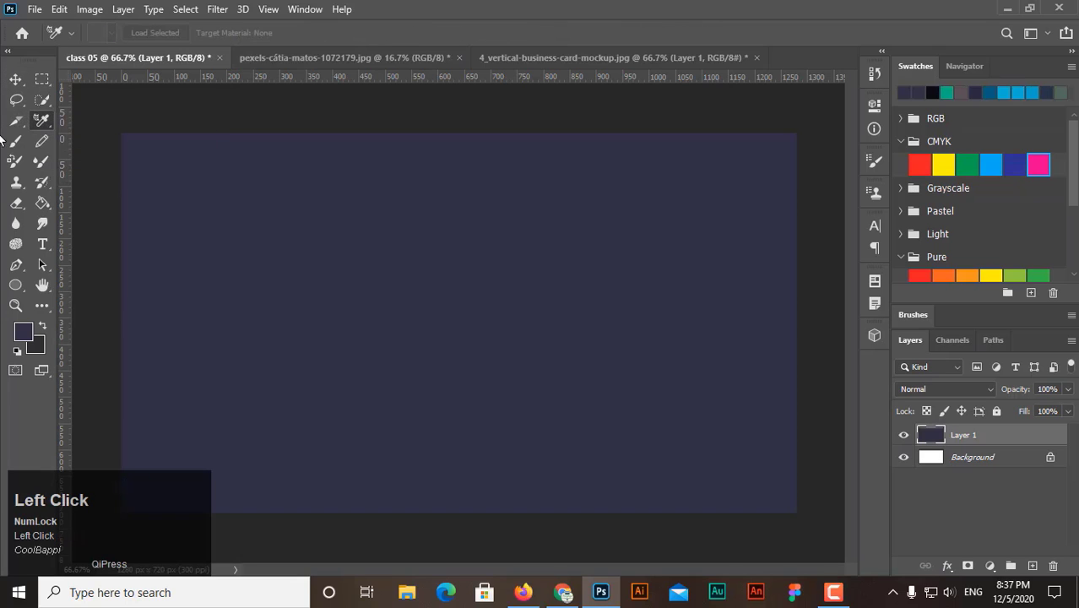
click(241, 11)
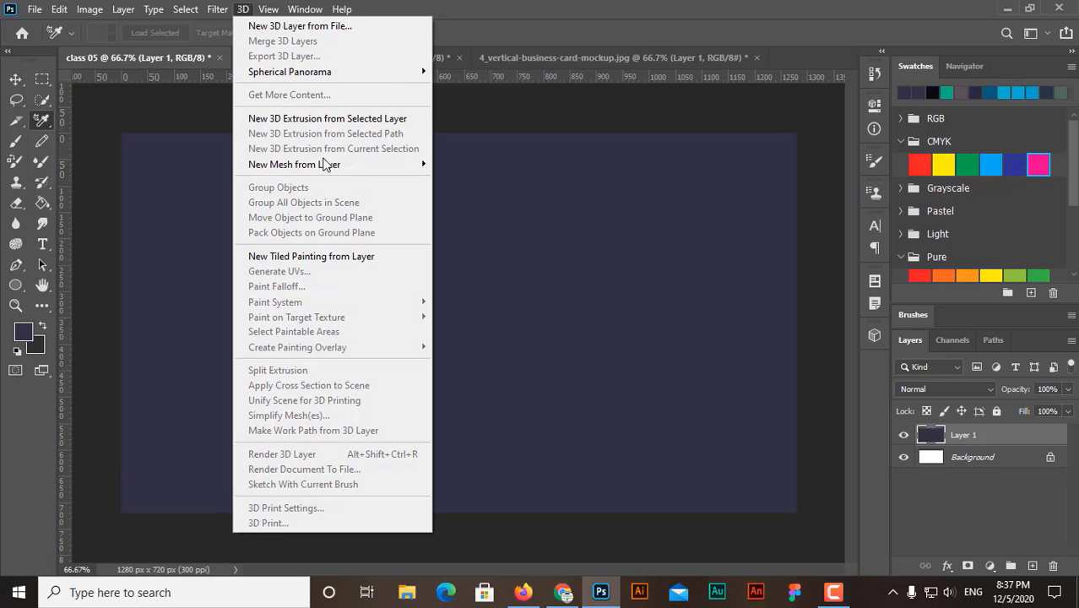
mouse_move(329, 165)
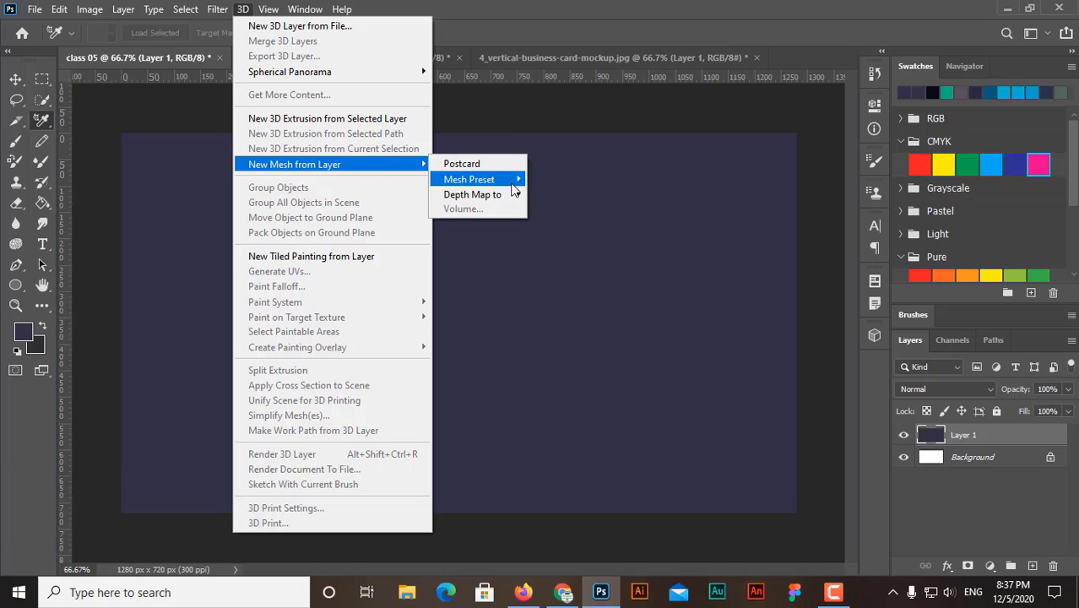
mouse_move(513, 187)
click(554, 315)
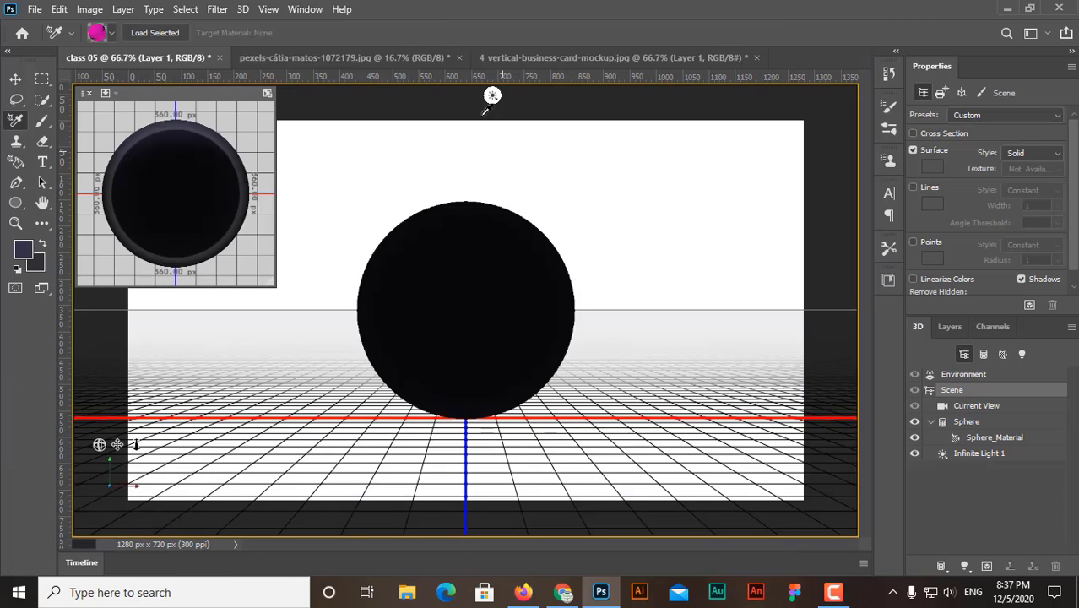
Step: Target the sphere's material with the 3D Material Eyedropper and apply the black-and-white checkered material preset
click(13, 124)
click(447, 285)
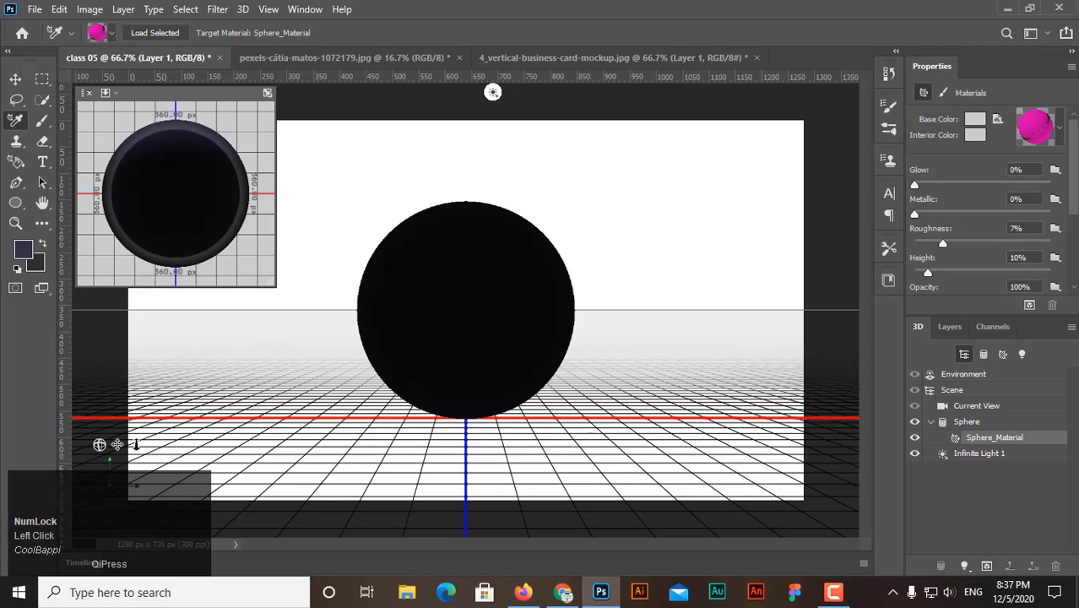
click(1061, 130)
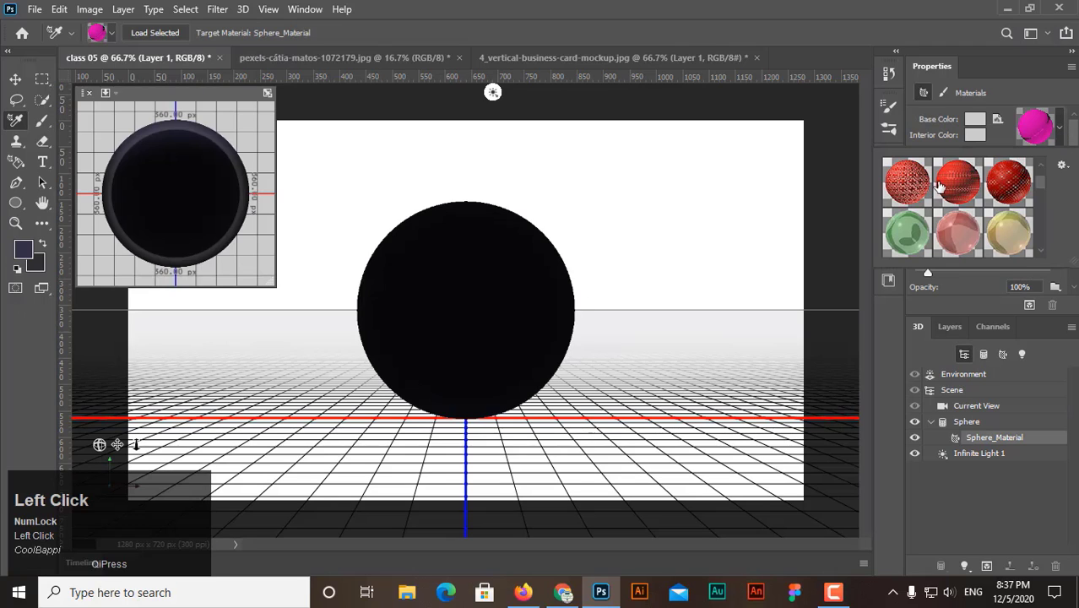
scroll(995, 196, down, 4)
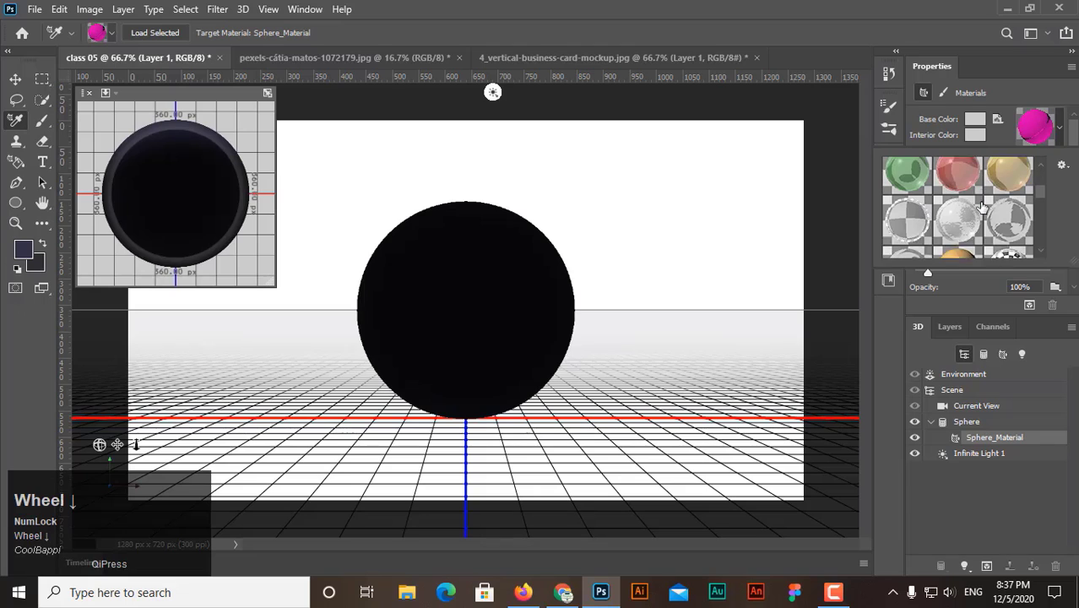
click(958, 182)
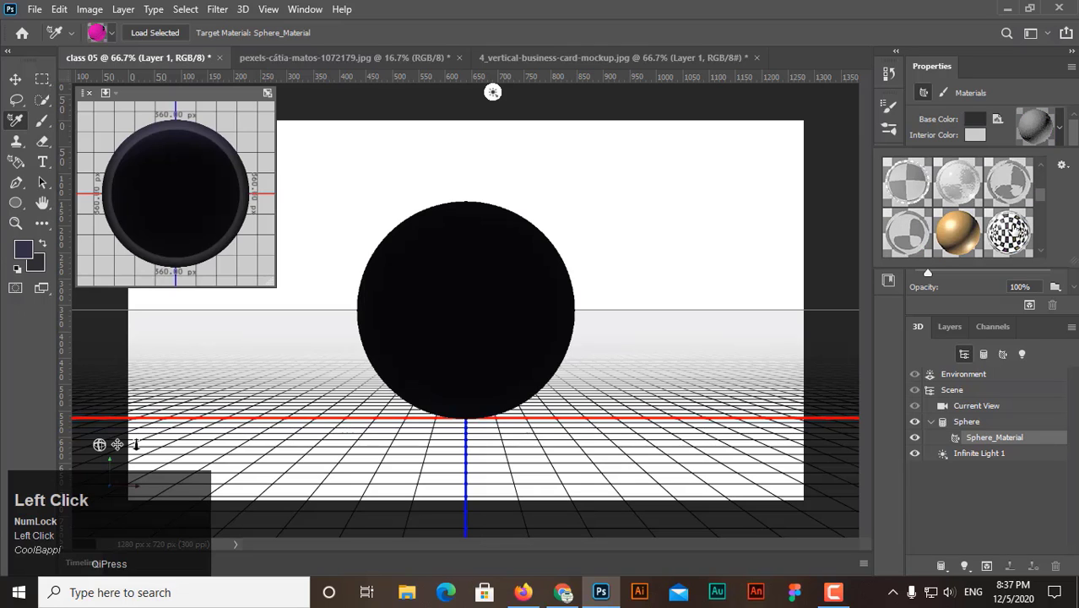
click(1015, 230)
click(510, 287)
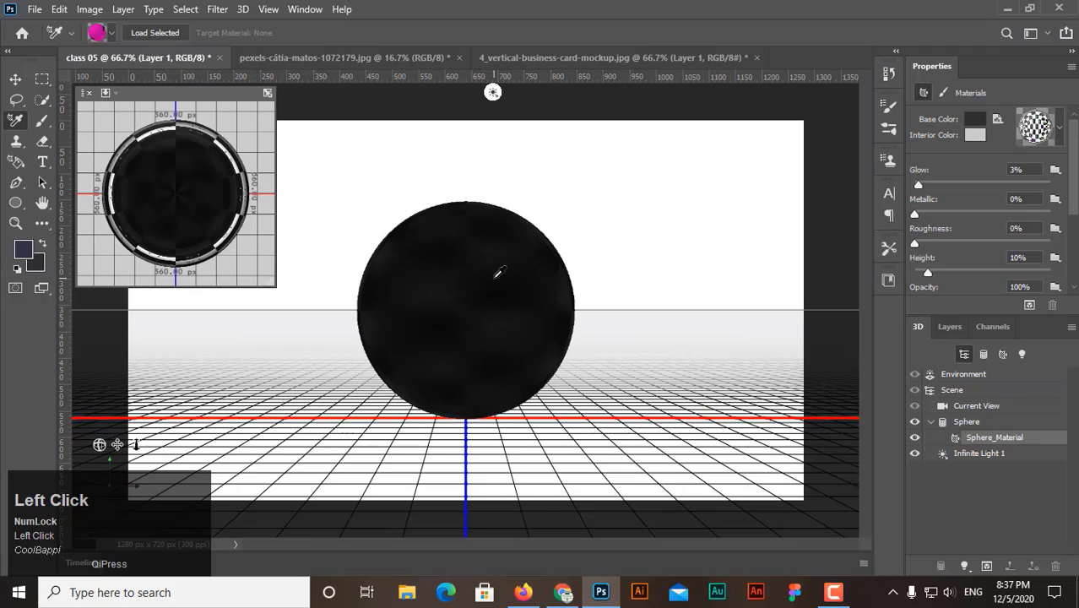
Step: Try the gold metal, clear glass and red glass material presets on the sphere, and apply the opaque red textured preset with horizontal bands
click(1062, 131)
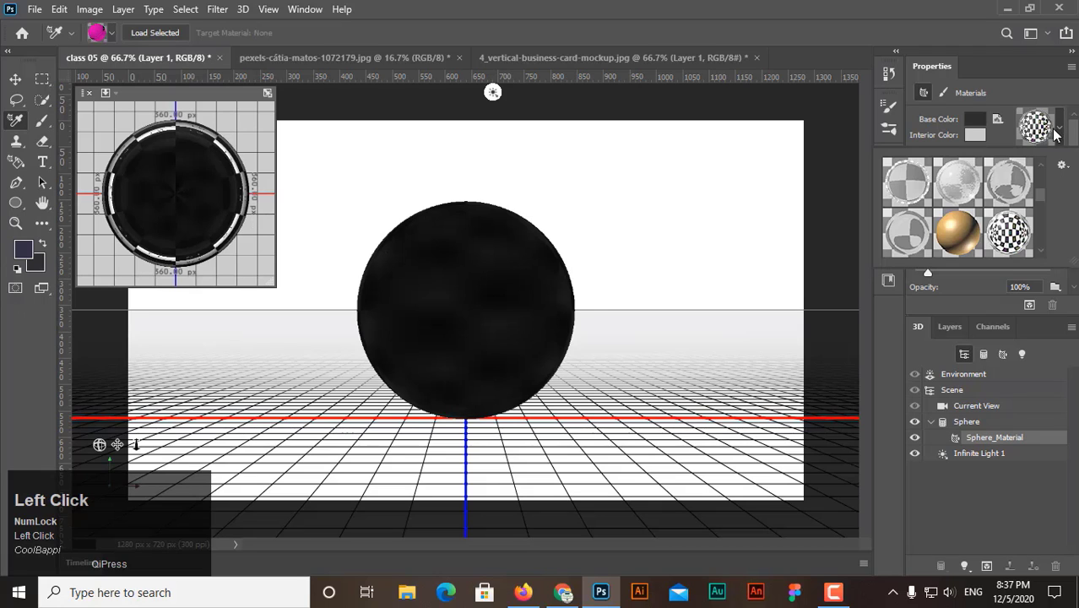
click(956, 239)
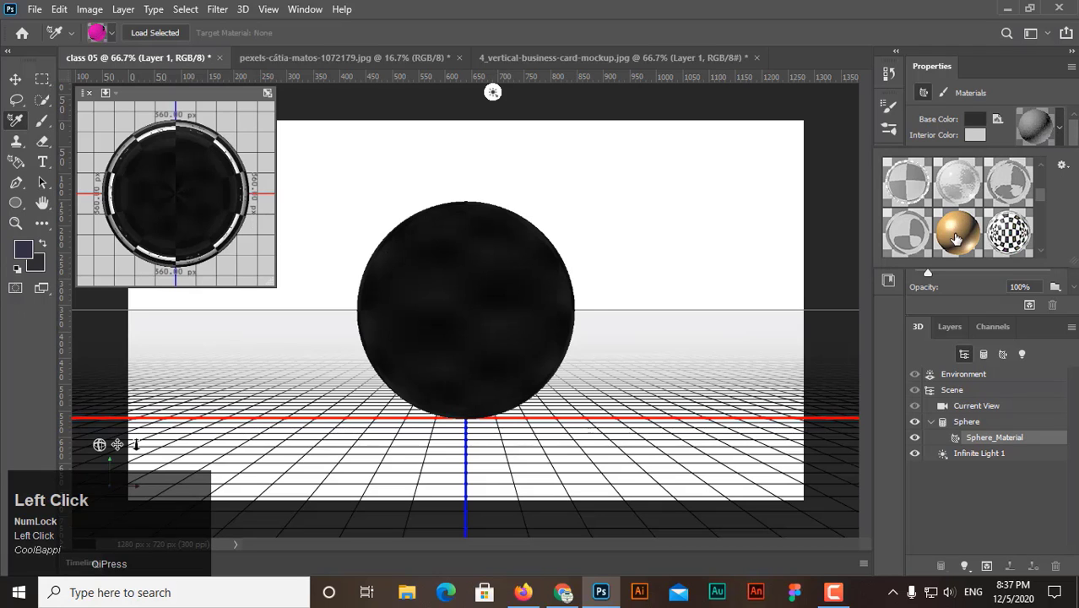
click(1013, 195)
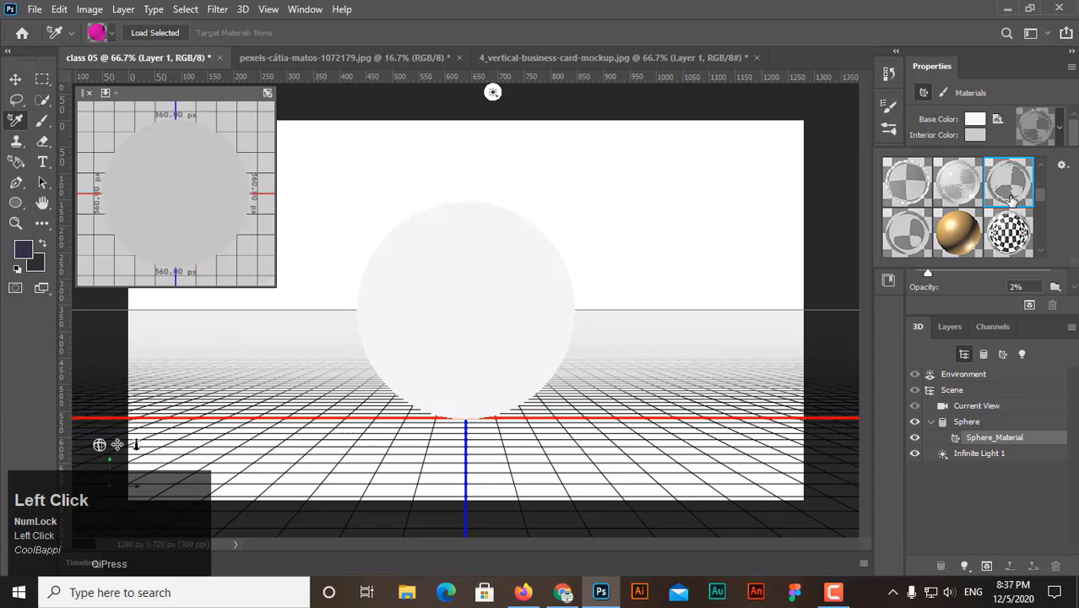
scroll(1011, 202, up, 2)
click(947, 187)
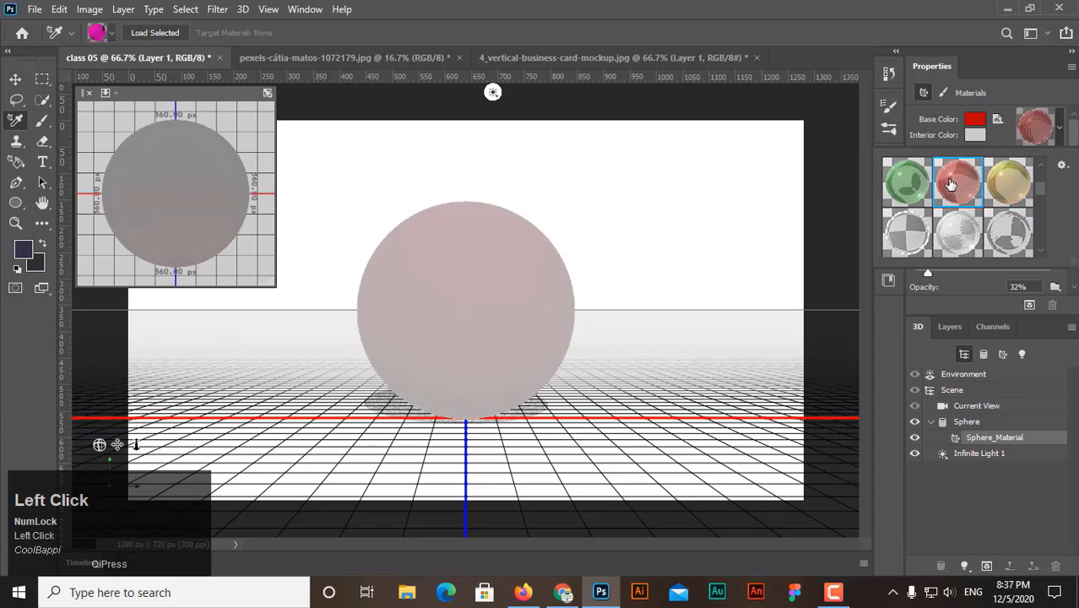
scroll(967, 203, up, 2)
click(973, 195)
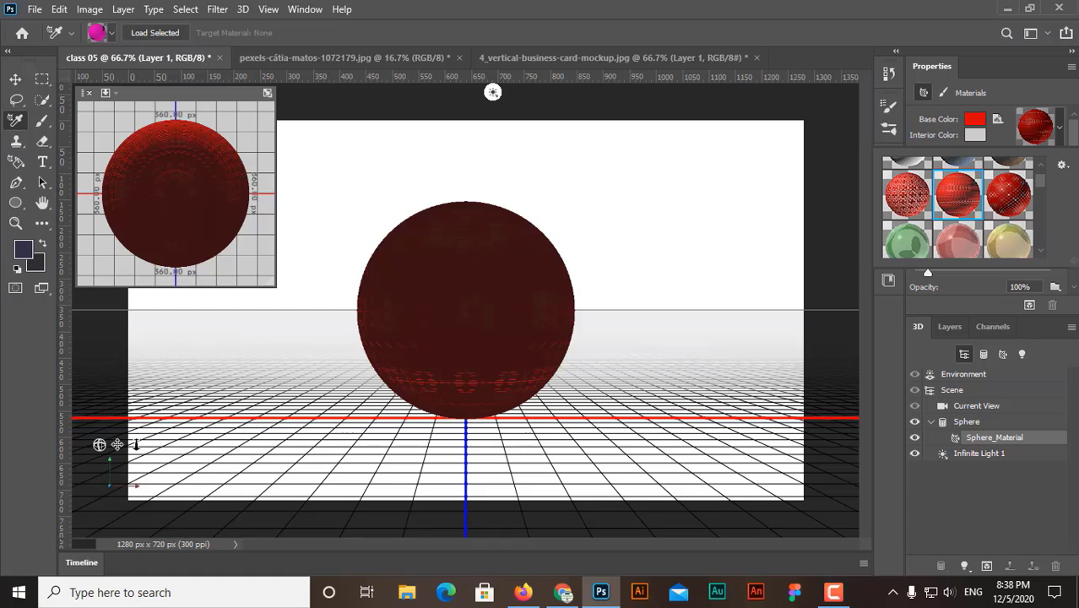
click(1017, 84)
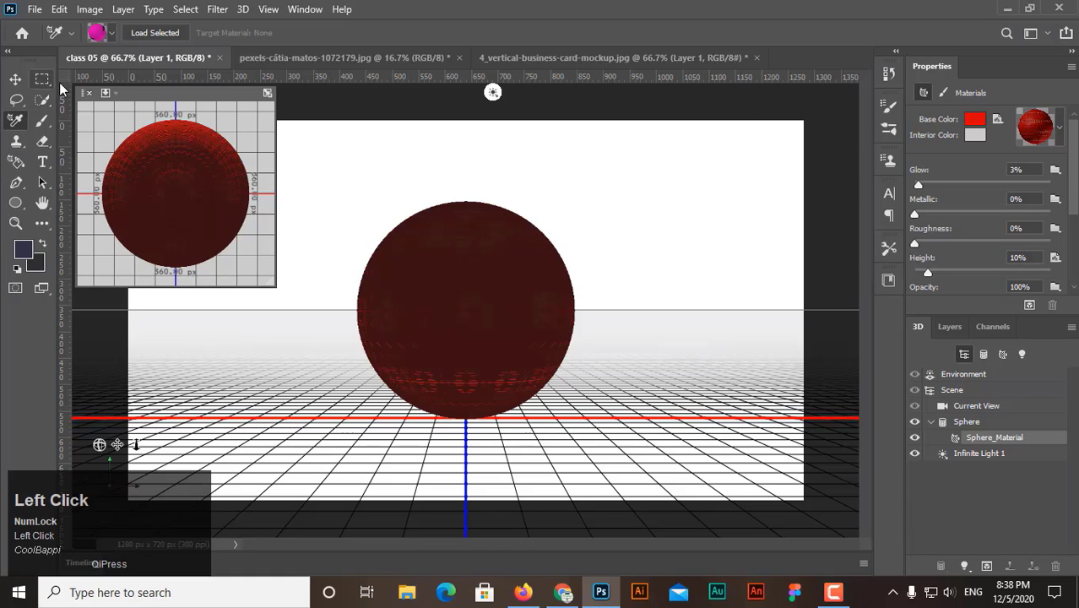
click(111, 36)
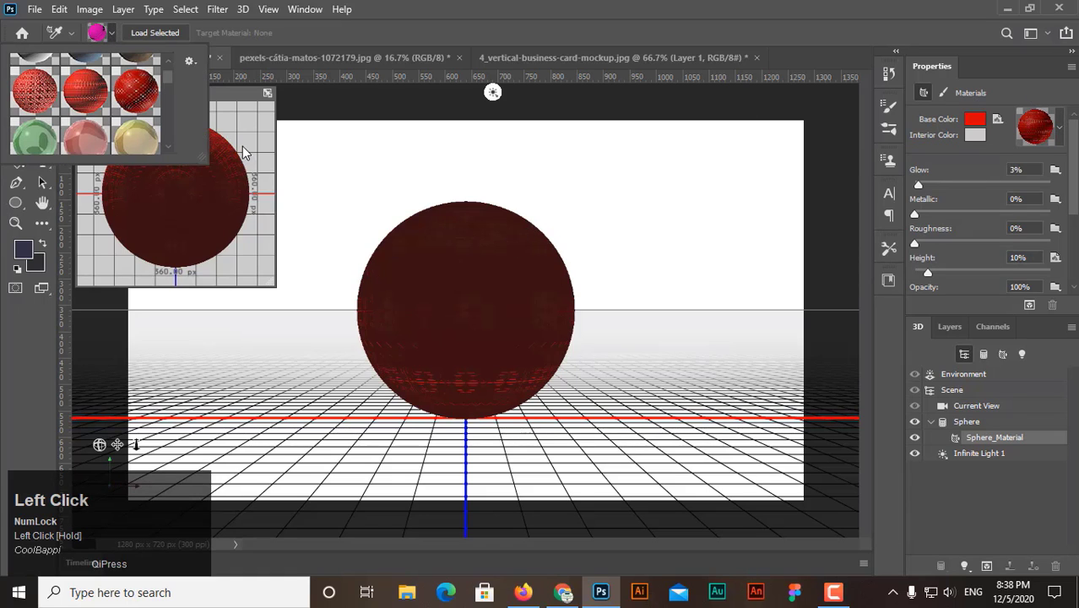
click(446, 13)
click(361, 57)
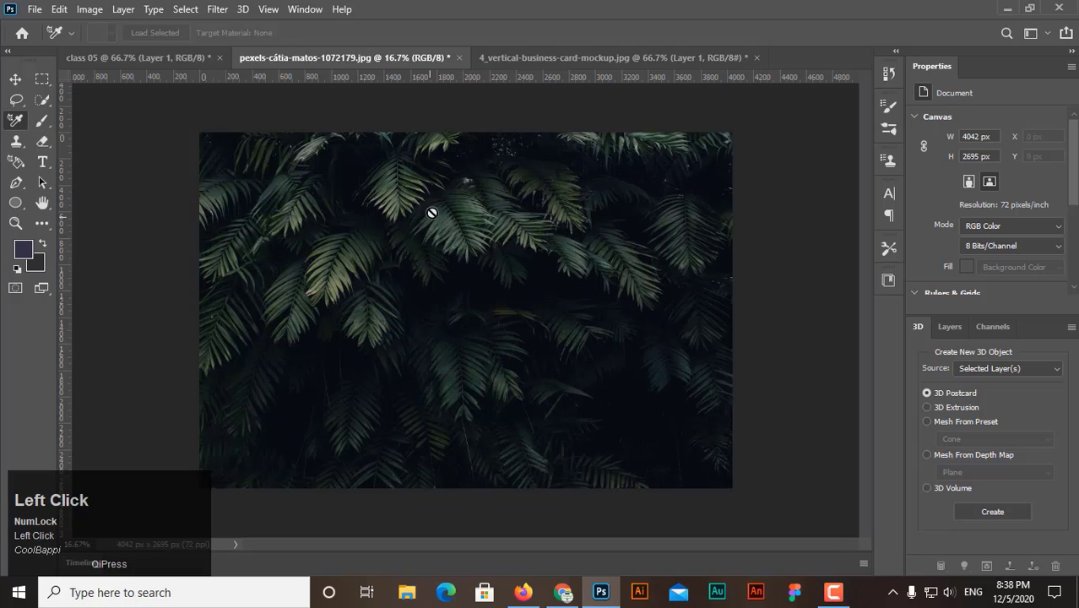
click(141, 56)
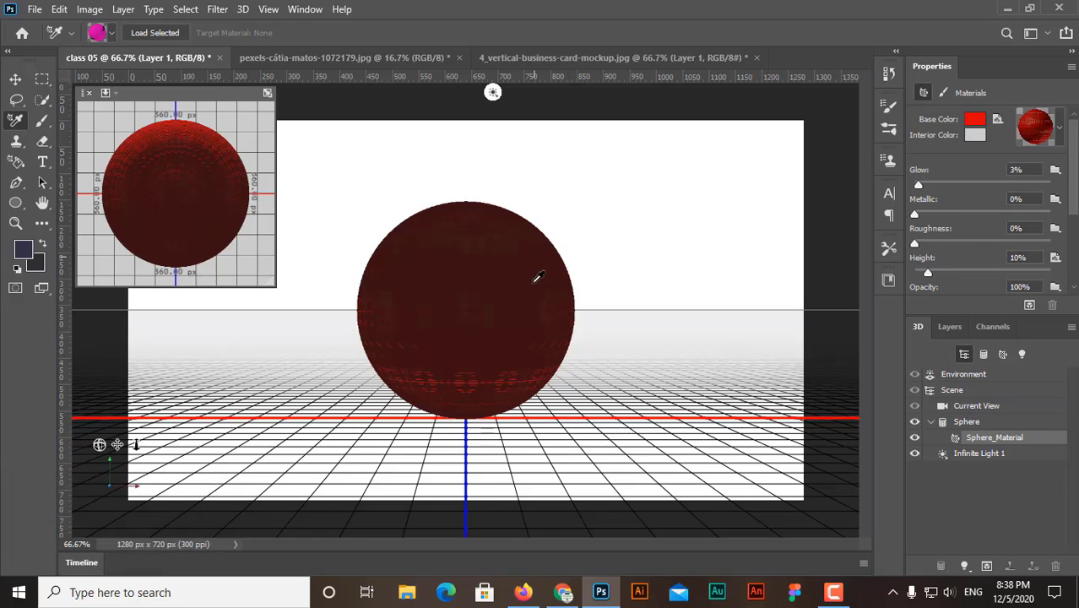
click(1062, 130)
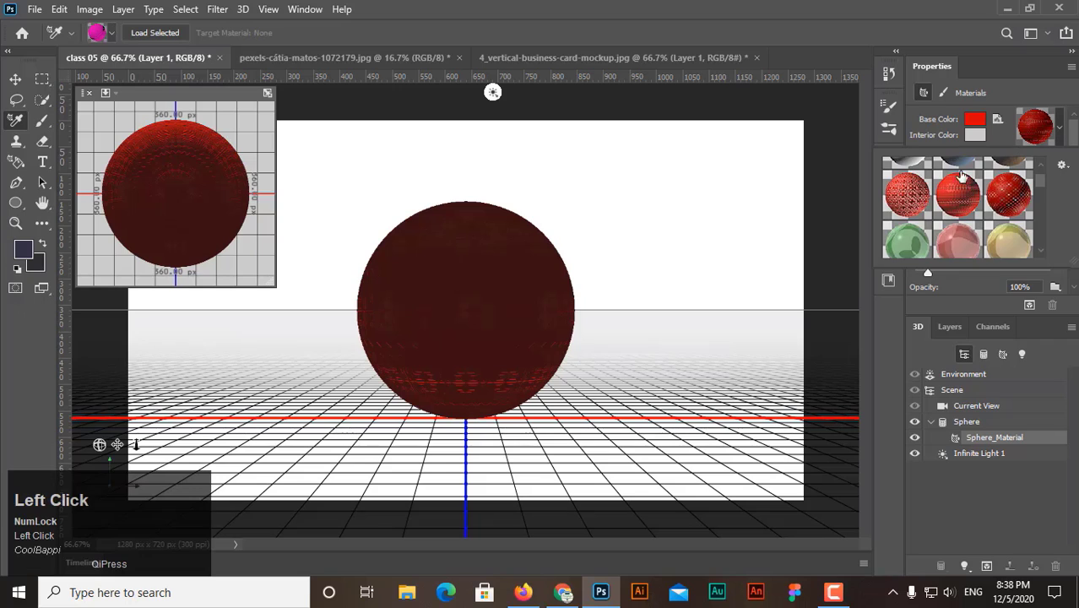
click(139, 67)
Step: Activate the Move tool, switch to the palm leaves photo document, and load the Painting workspace
click(17, 79)
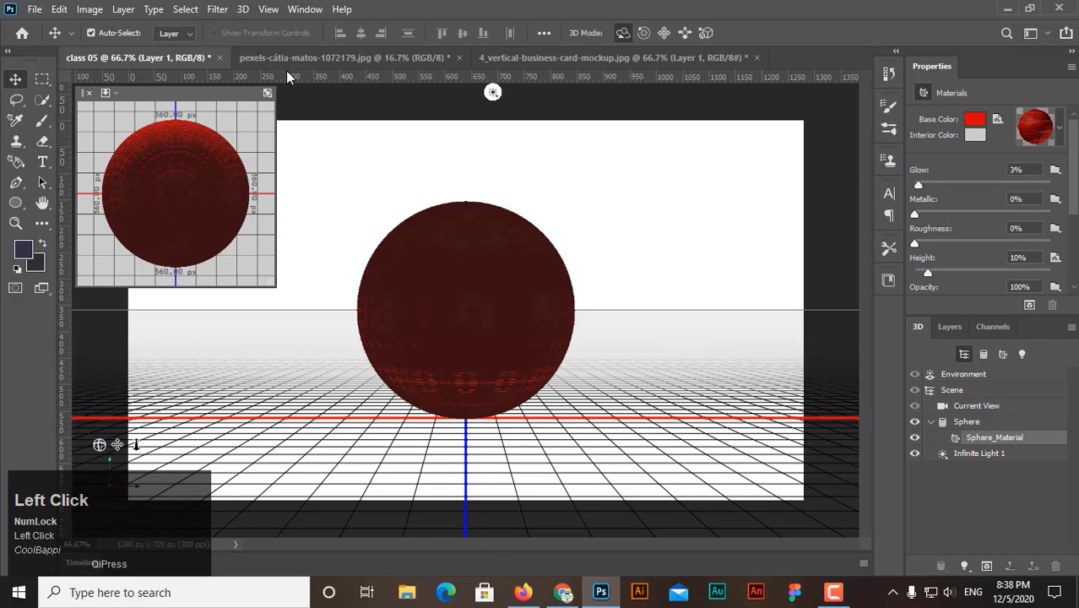
click(293, 59)
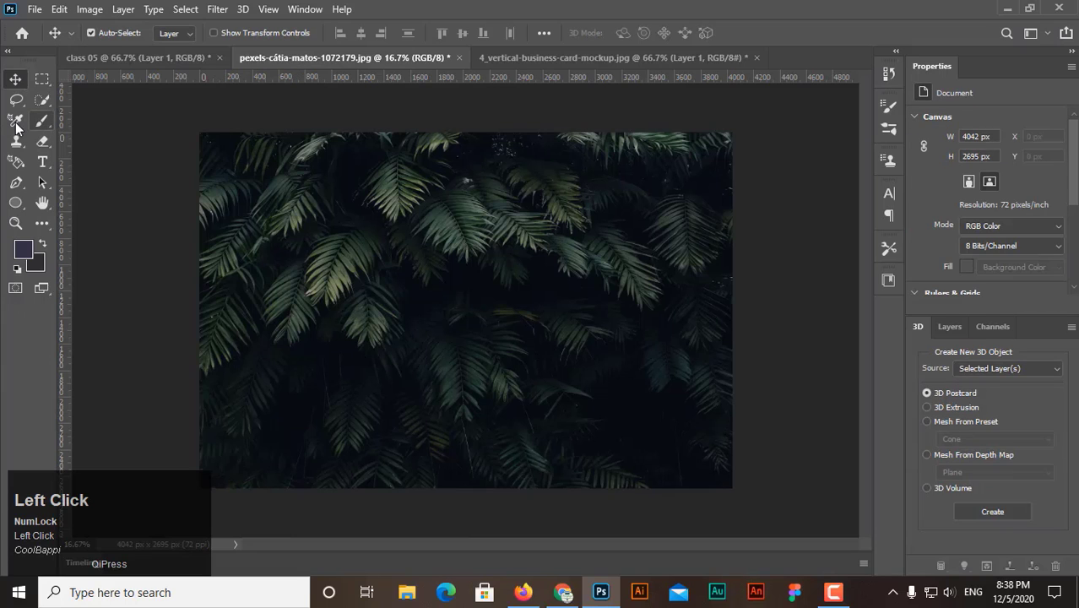
click(1052, 33)
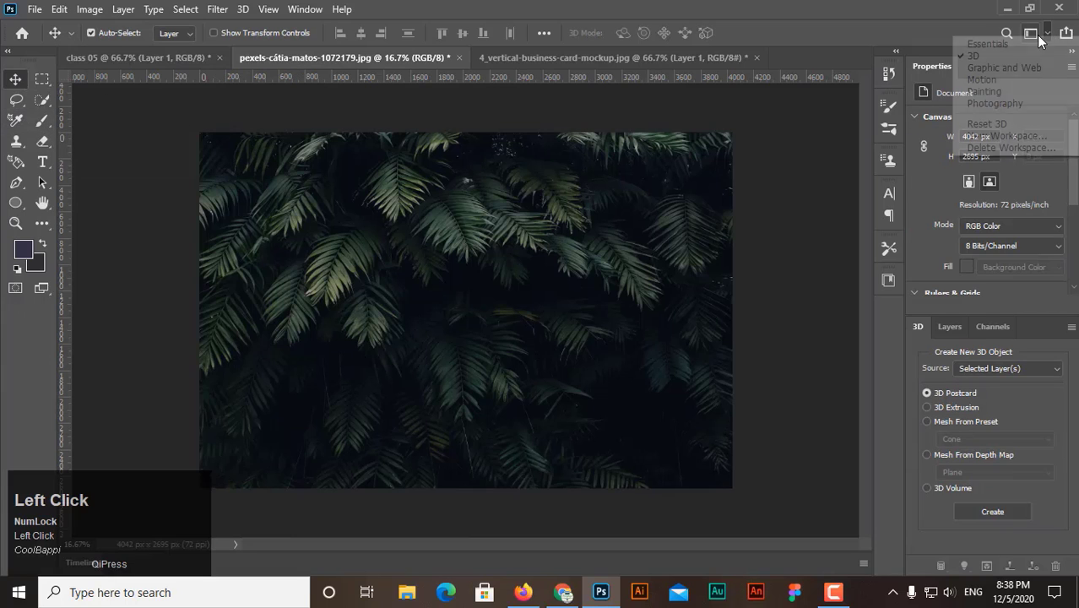
click(971, 92)
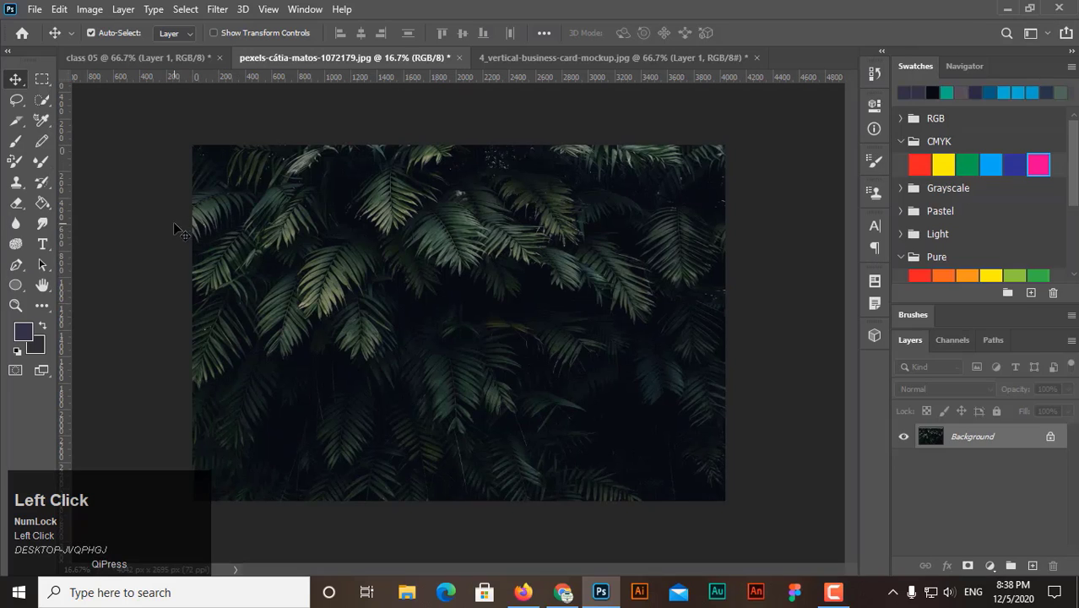
Step: Select the Eyedropper Tool and the Crop Tool in their tool groups, and return to the Move tool
click(42, 121)
click(43, 121)
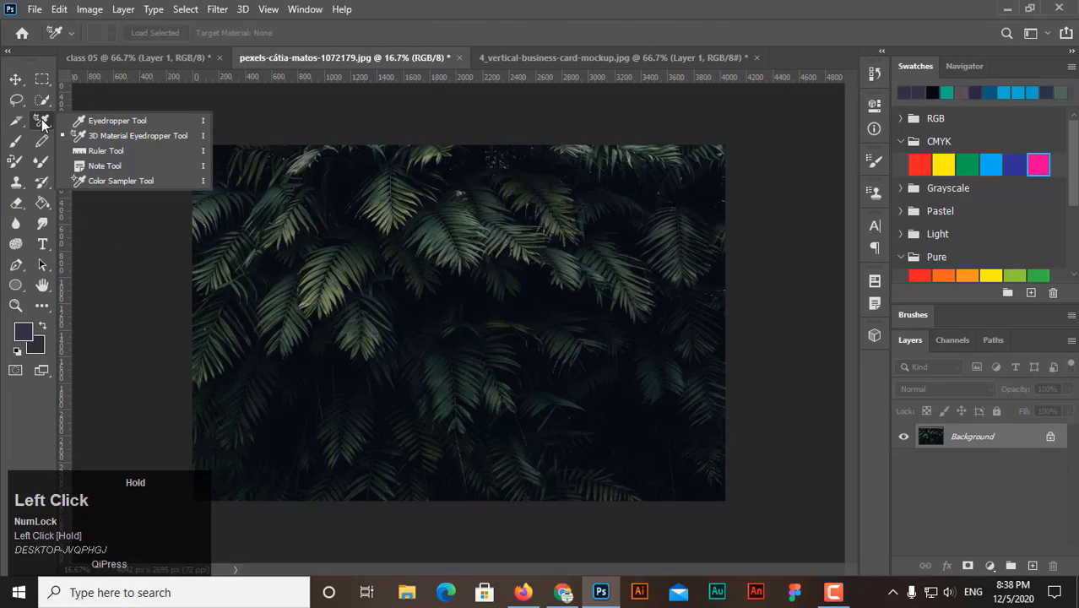
click(102, 118)
click(15, 122)
click(15, 122)
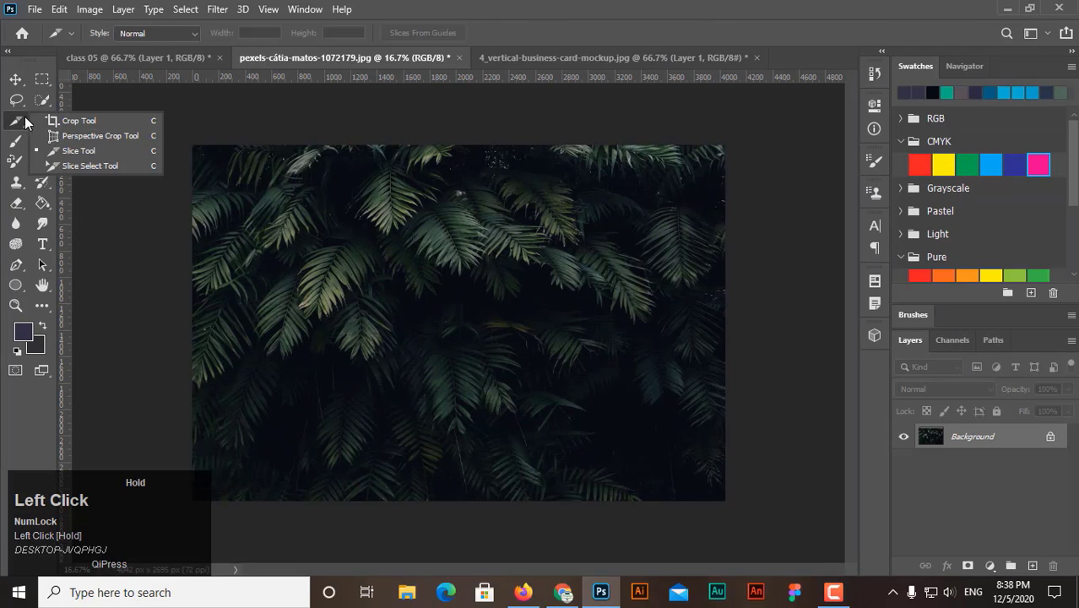
click(88, 119)
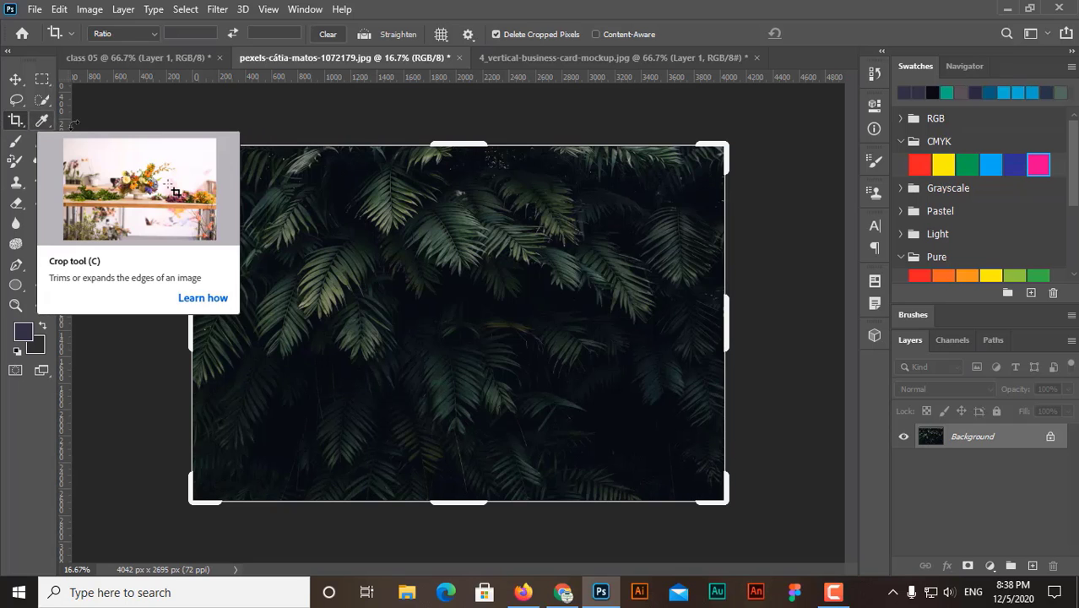
click(14, 80)
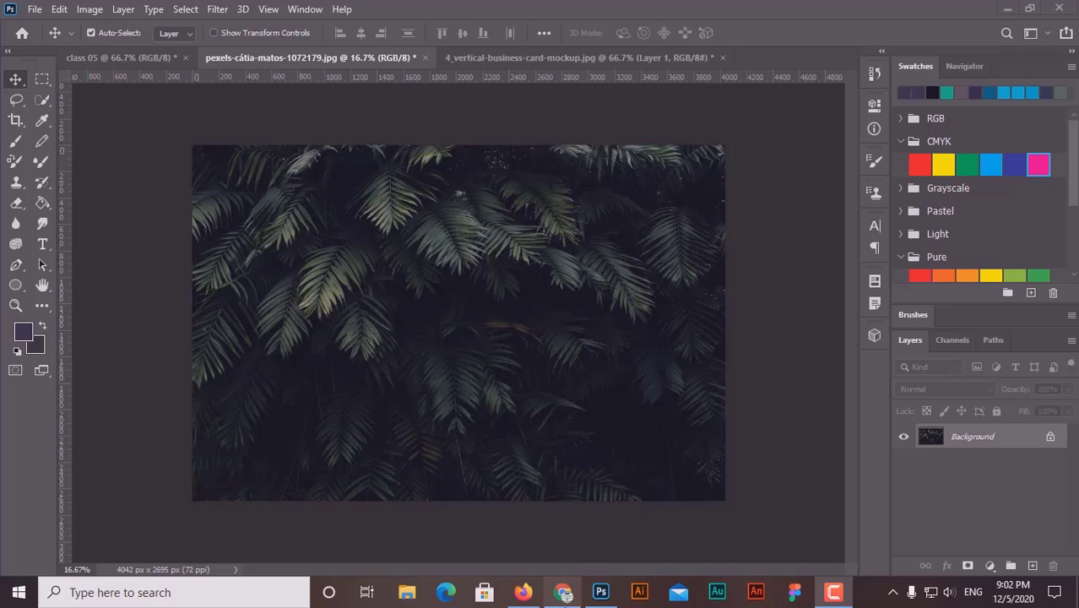
Step: Switch to Chrome and view the banner and uploads on the Crazy Graphics YouTube channel's videos page
click(563, 592)
scroll(555, 380, up, 3)
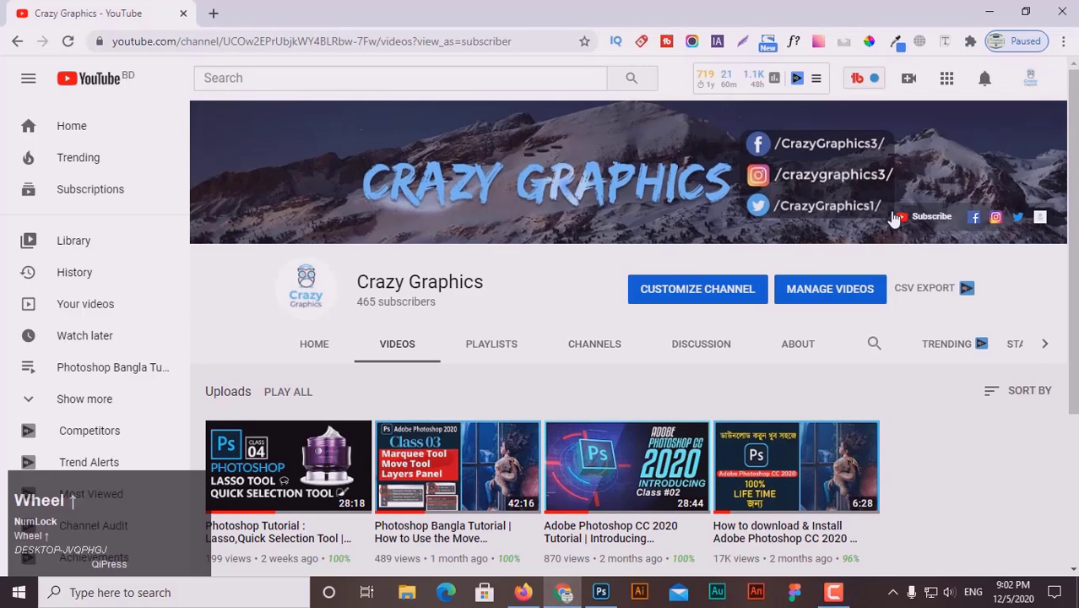